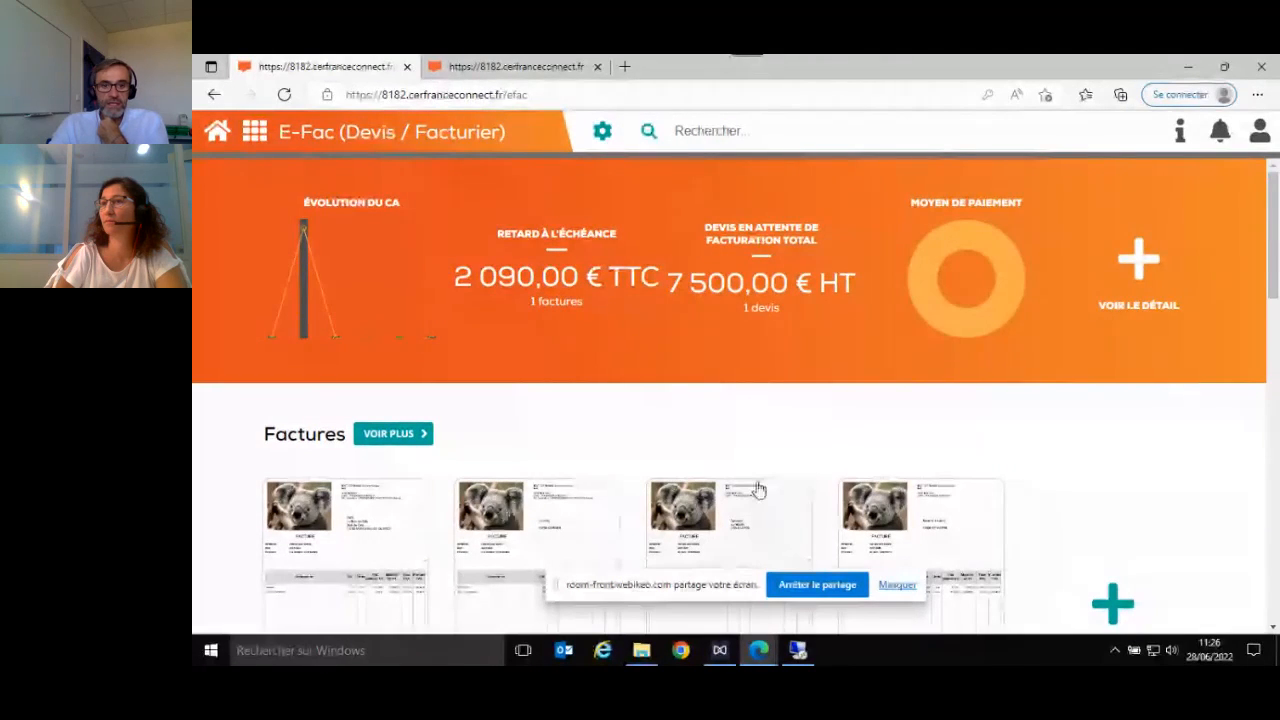
- Look through the invoices, quotes, delivery notes and credit notes sections of the E-Fac home page
scroll(883, 497, "down", 1)
scroll(907, 500, "down", 1)
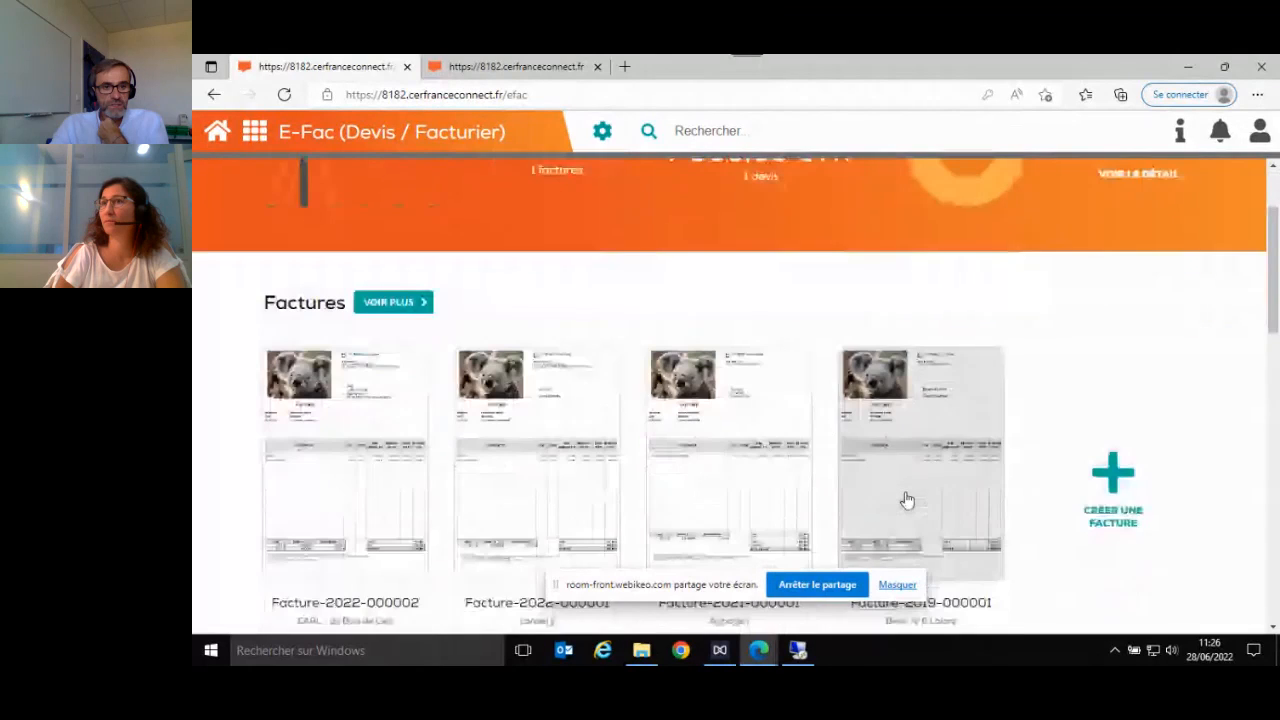
scroll(905, 499, "down", 1)
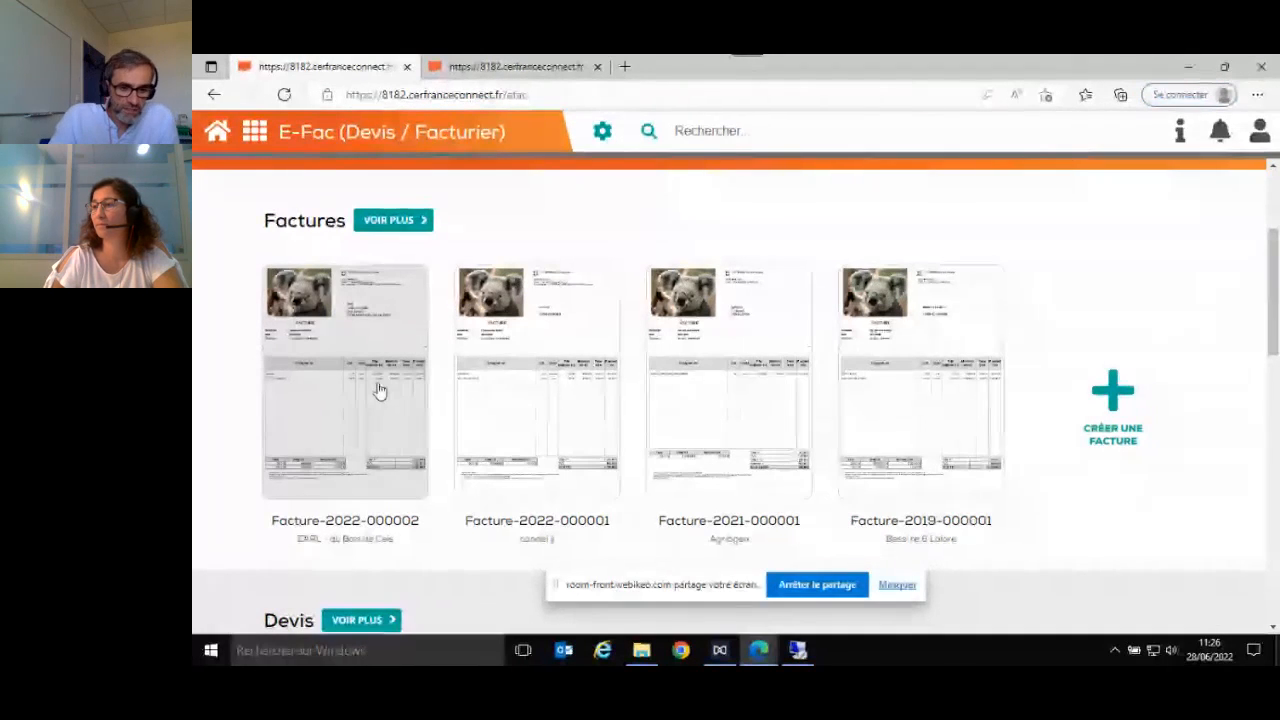
scroll(379, 390, "down", 4)
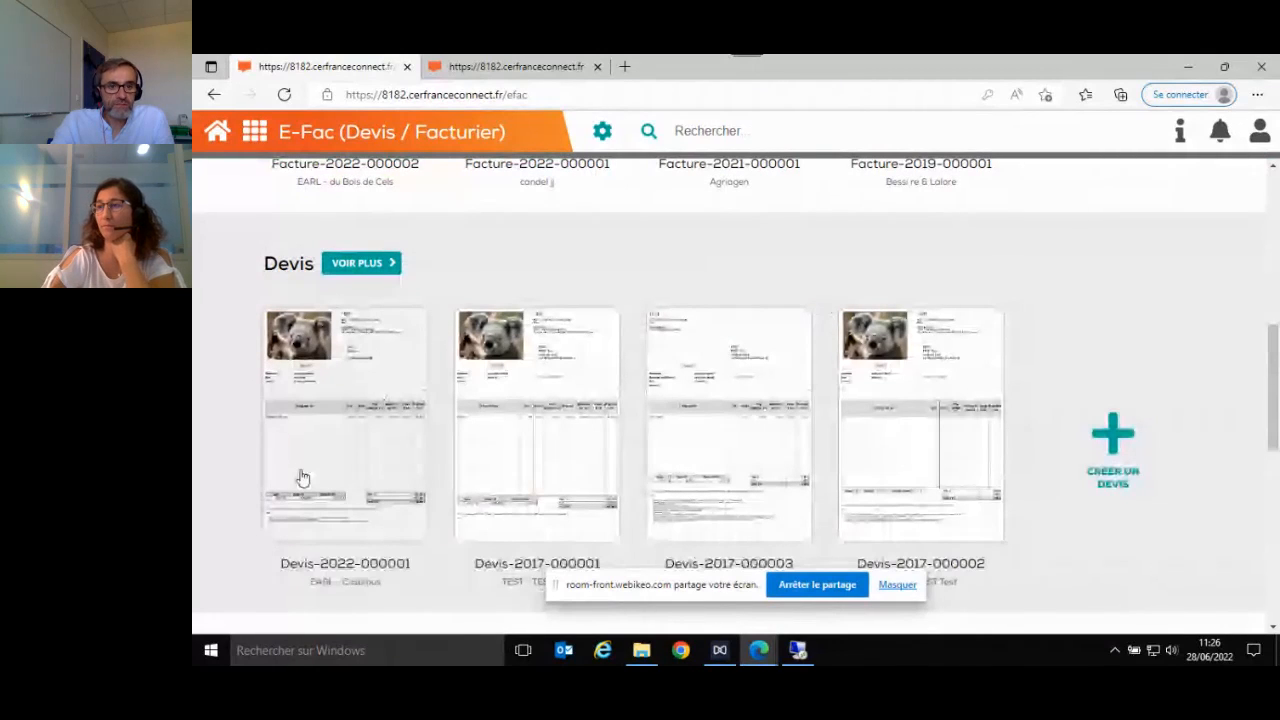
scroll(303, 478, "down", 8)
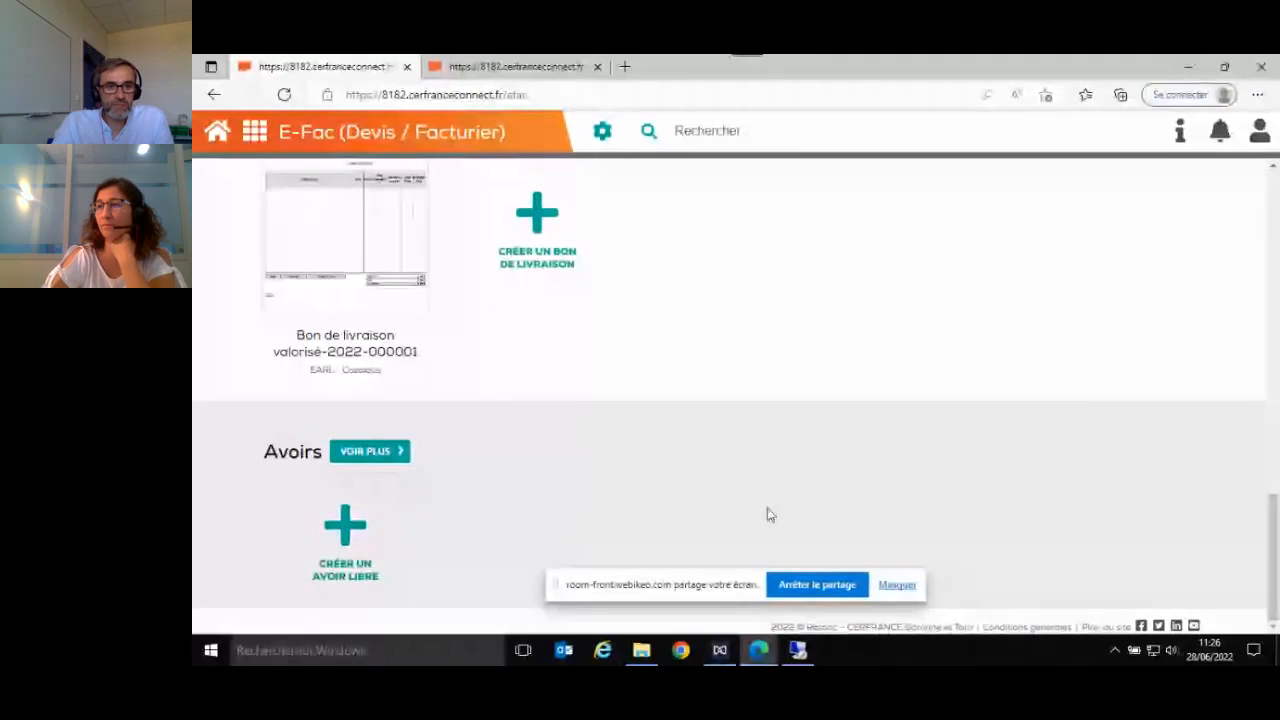
scroll(760, 500, "up", 2)
scroll(800, 570, "up", 2)
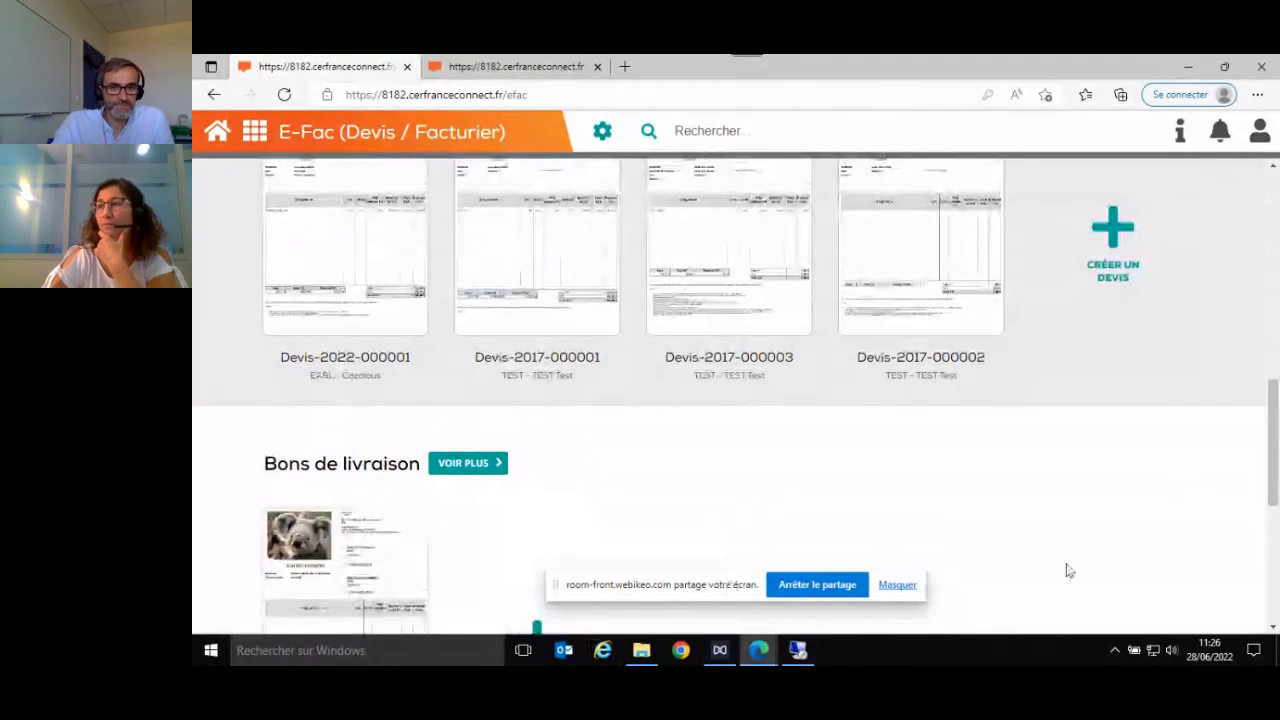
scroll(1068, 570, "up", 5)
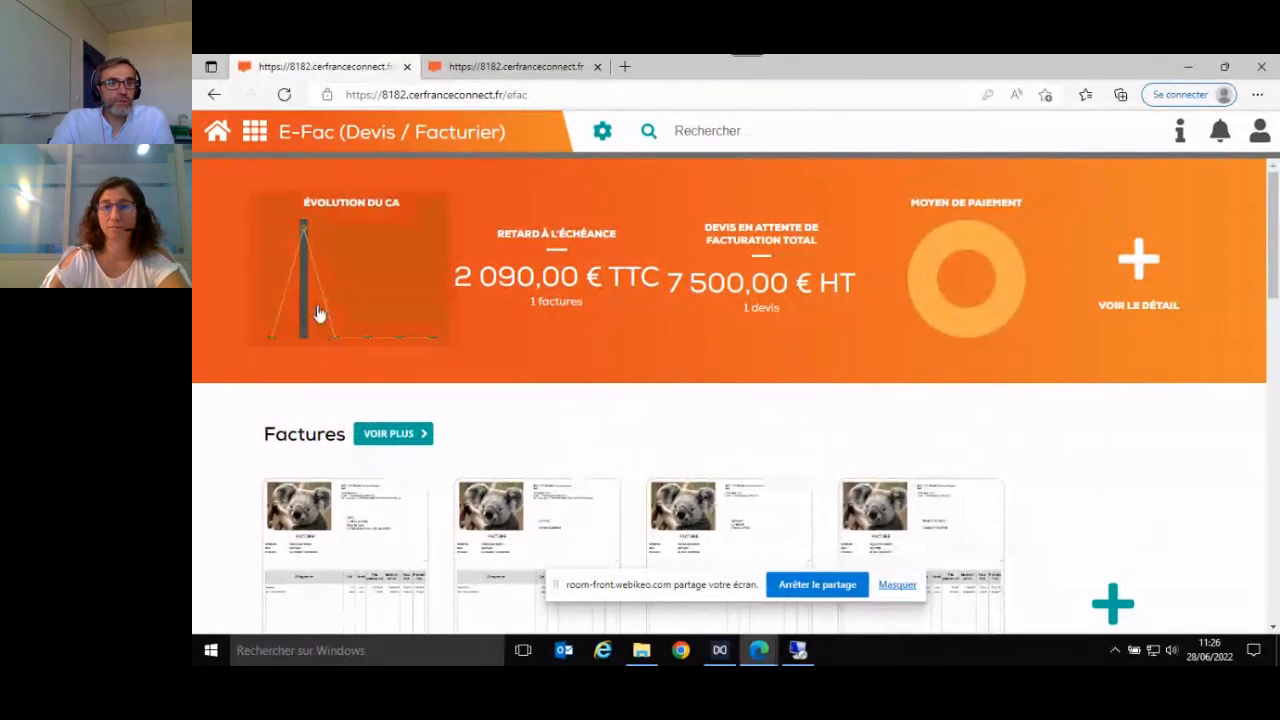
- View the enlarged turnover evolution chart (Évolution du CA) and return to the home page
left_click(365, 285)
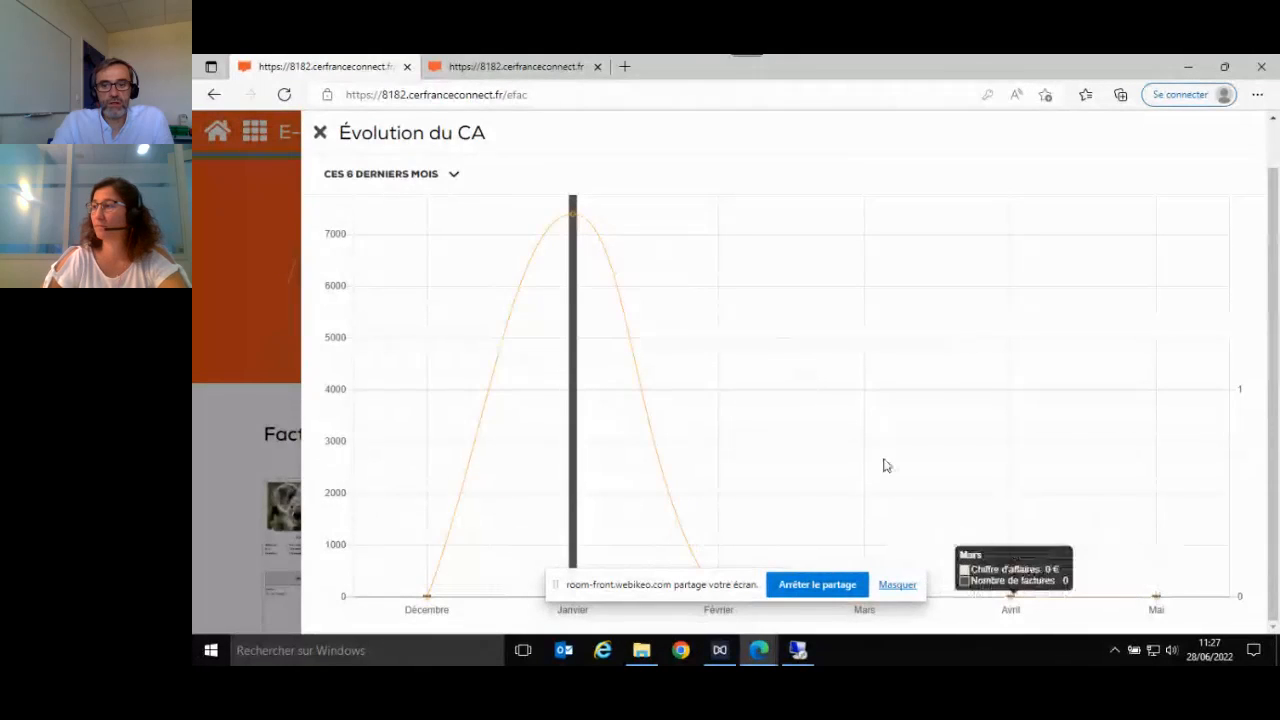
left_click(320, 132)
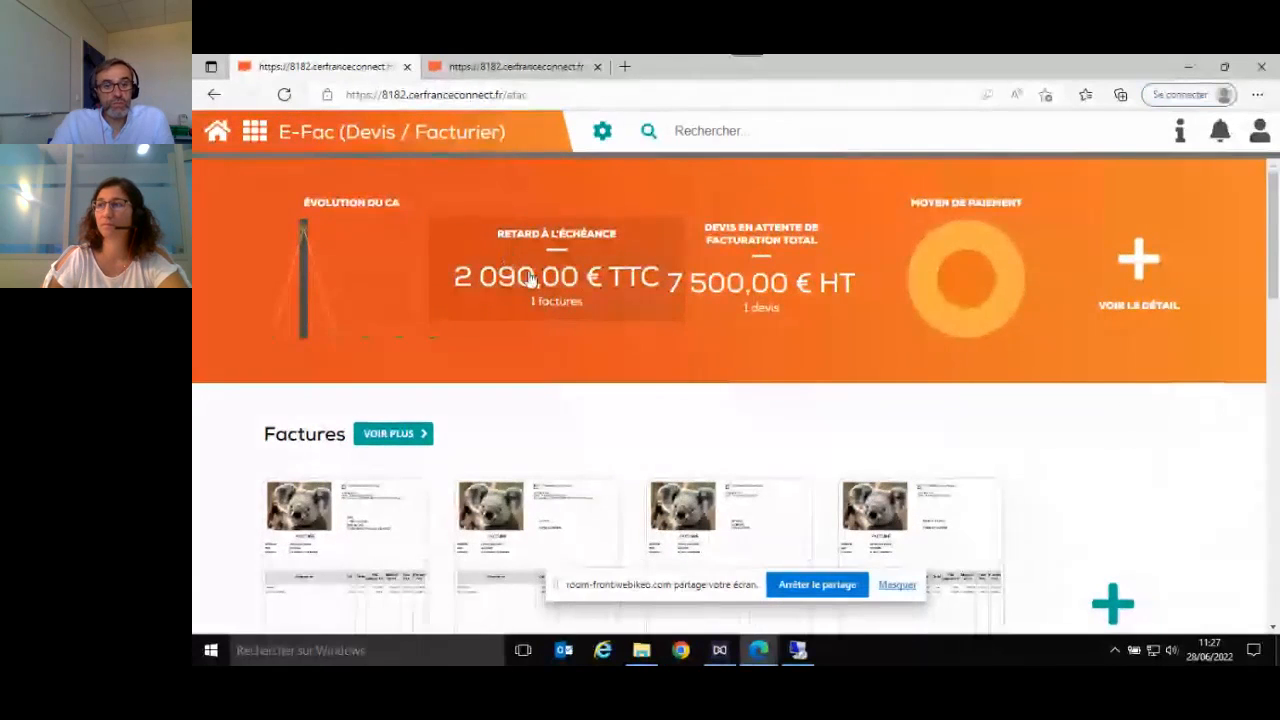
- From the list of overdue invoices, open the unpaid invoice's payment management and start adding a payment
left_click(548, 286)
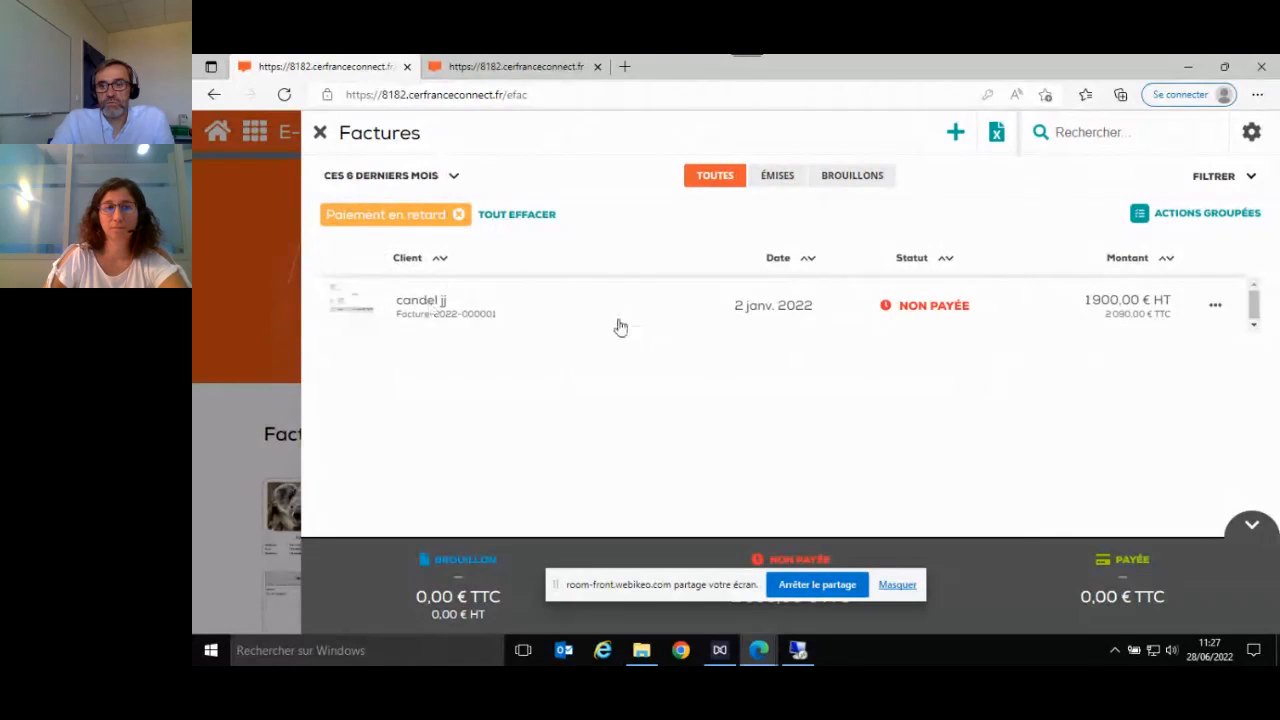
left_click(1215, 305)
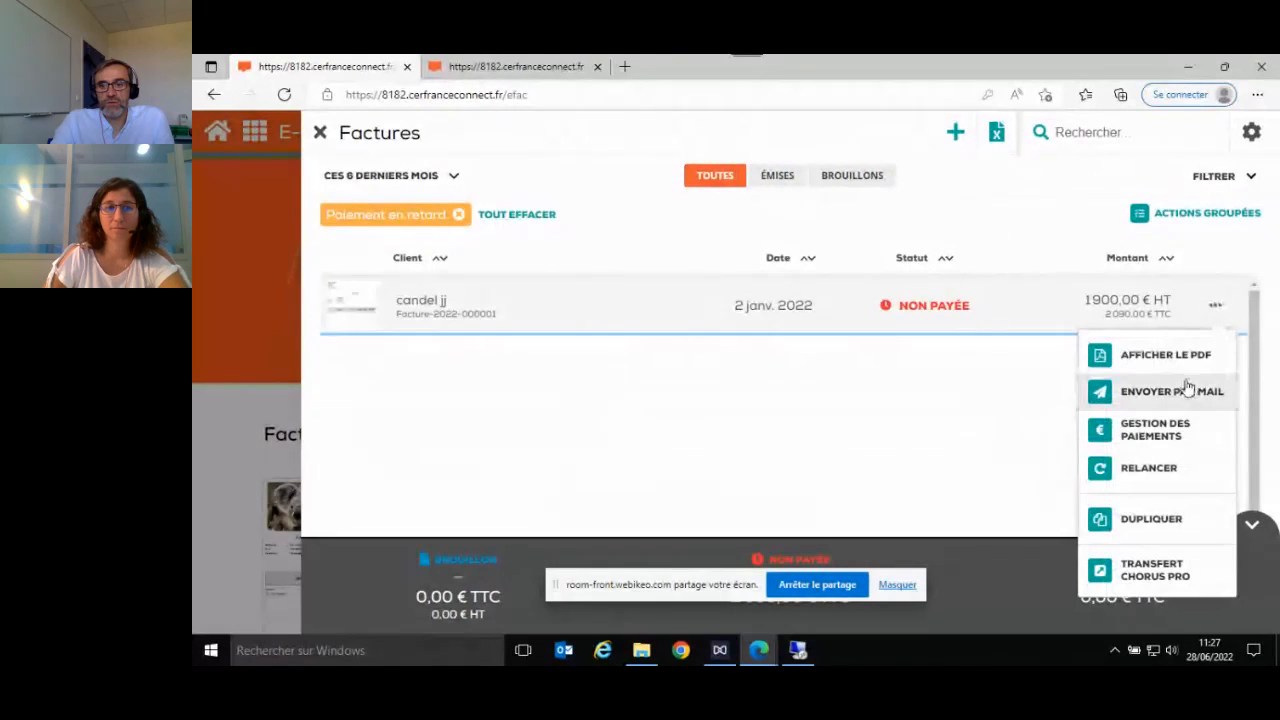
left_click(1148, 440)
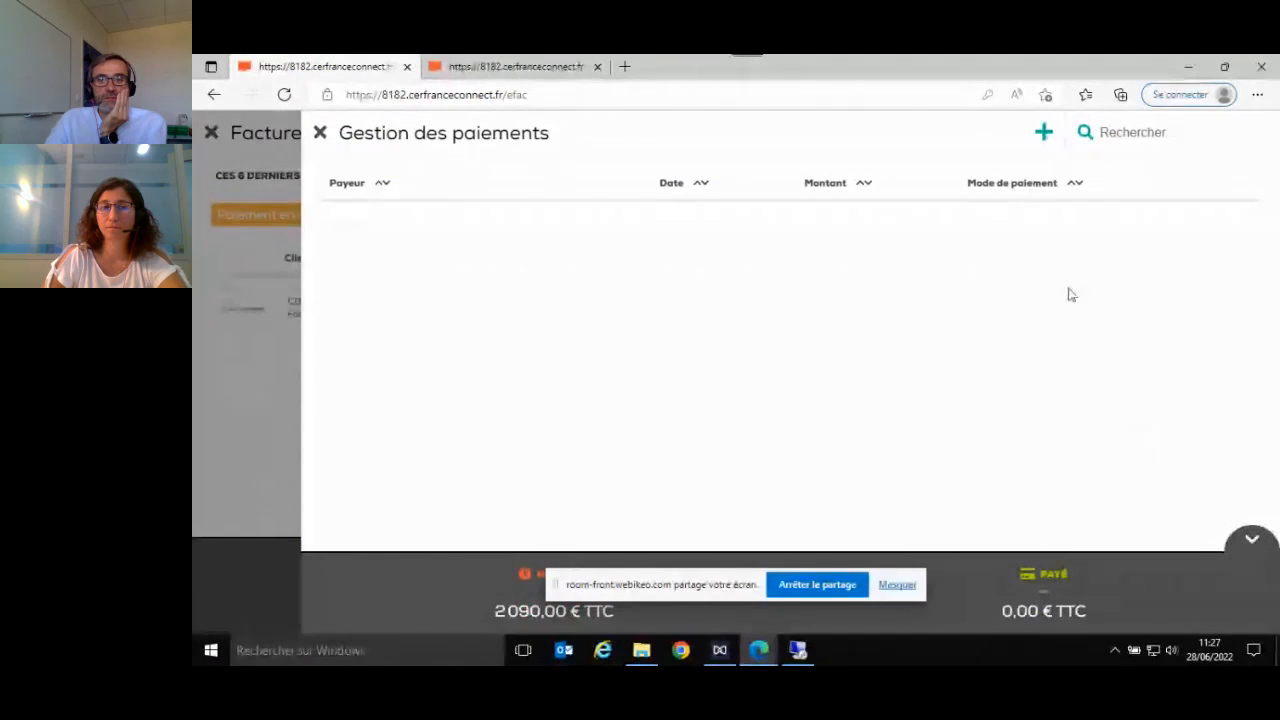
left_click(1043, 132)
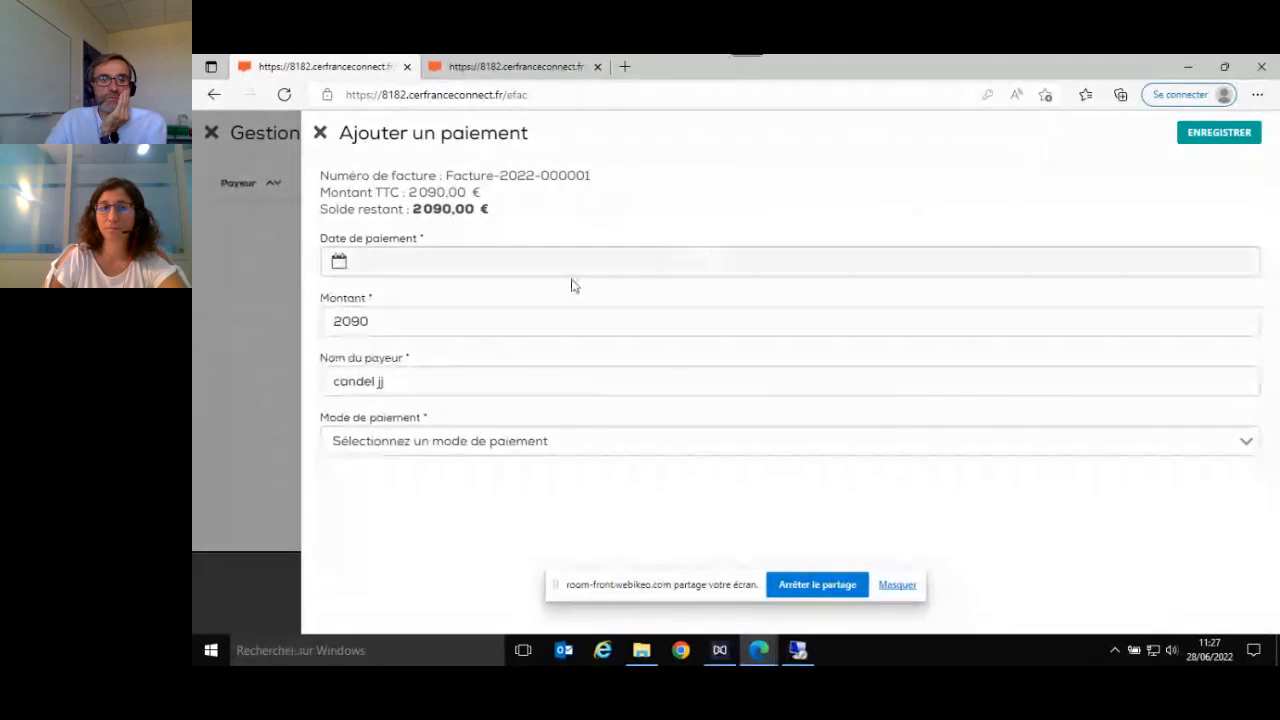
- Date the payment 05/03/2022, set its method to Chèque, save it and return to the home page
left_click(475, 268)
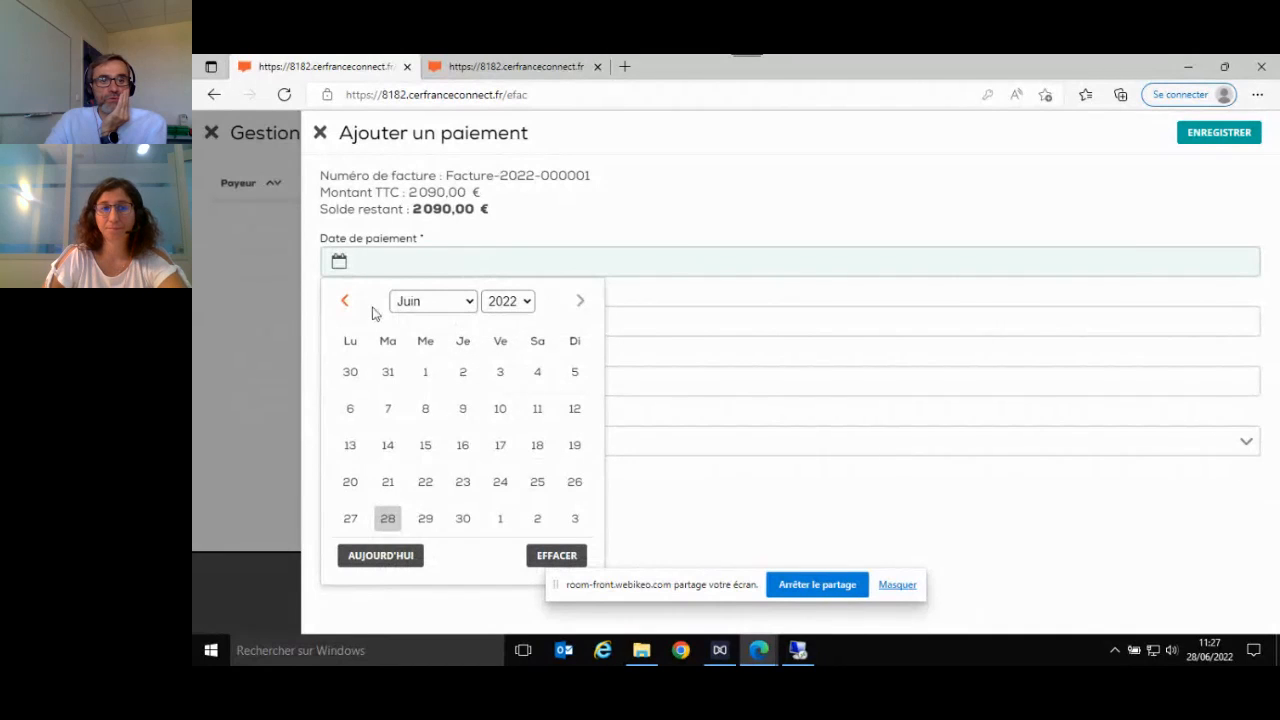
left_click(344, 300)
left_click(344, 300)
left_click(344, 300)
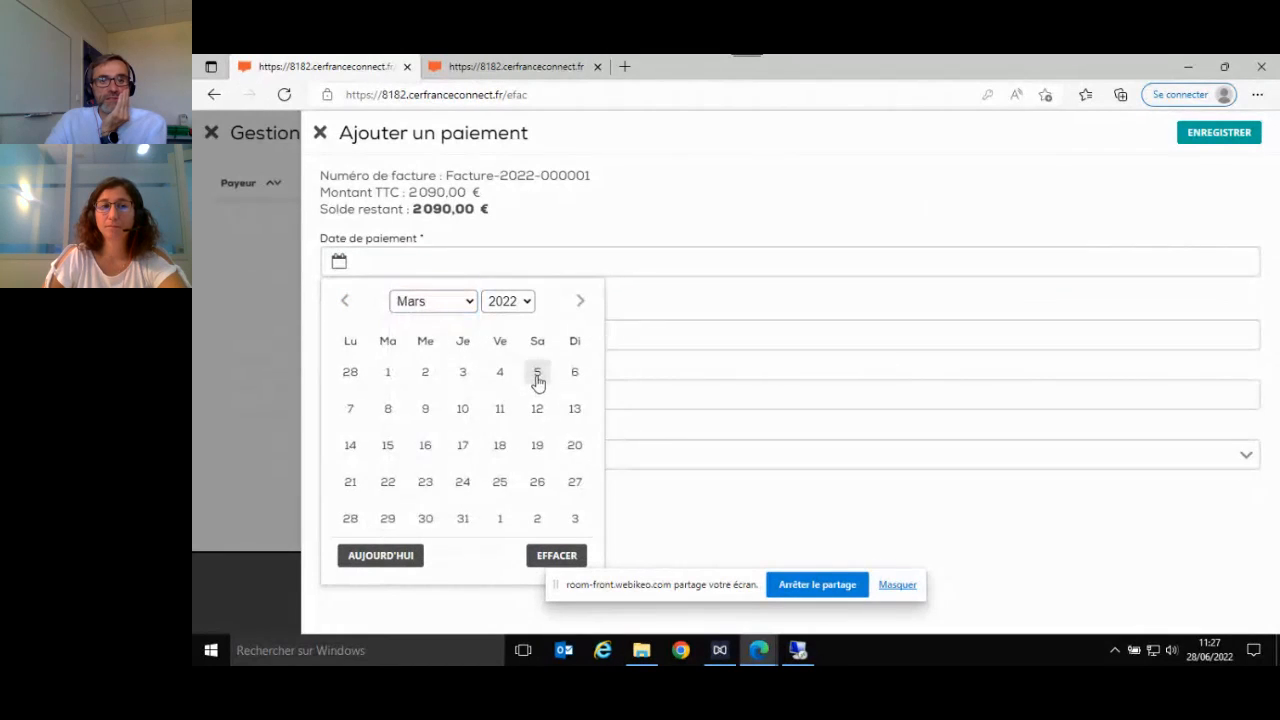
left_click(537, 373)
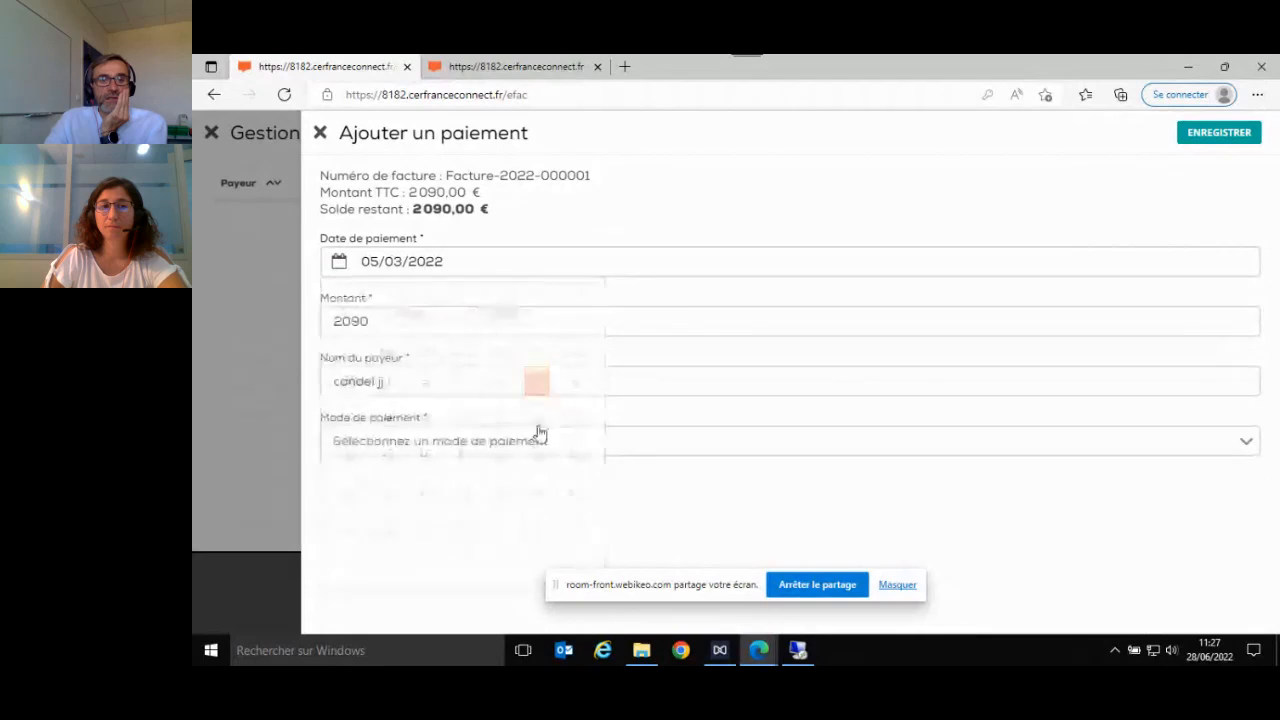
left_click(640, 444)
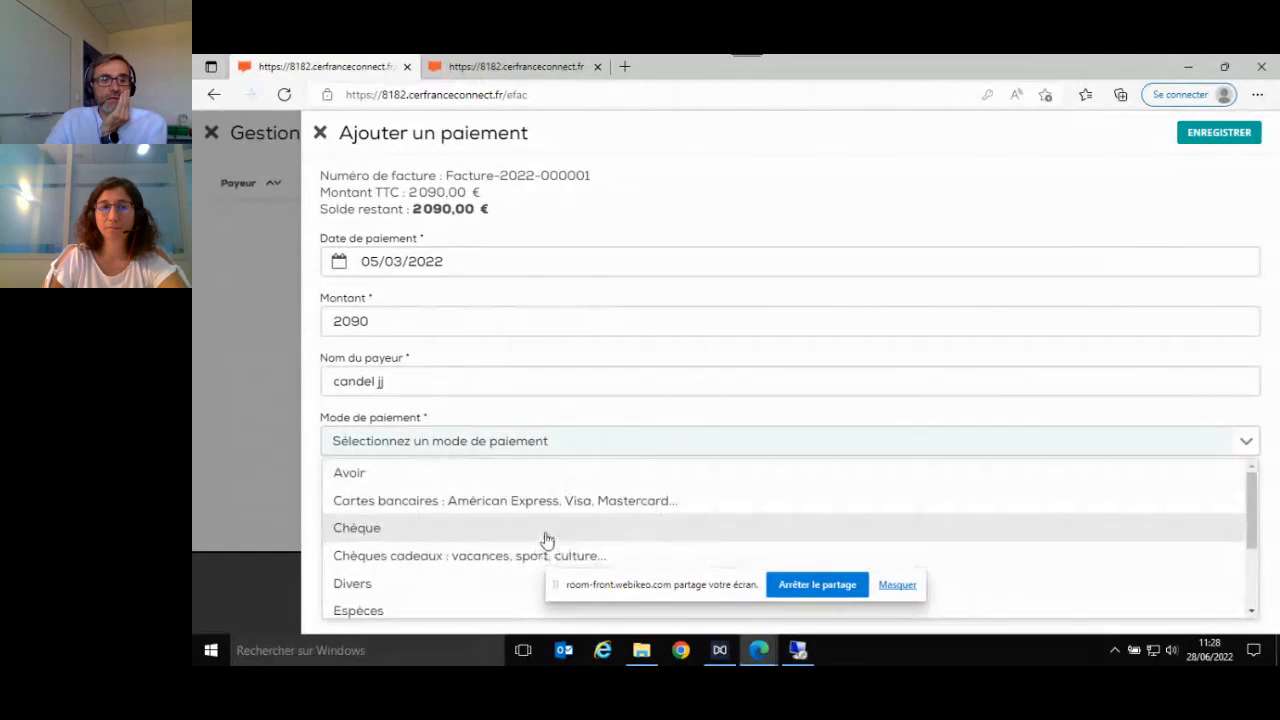
left_click(547, 540)
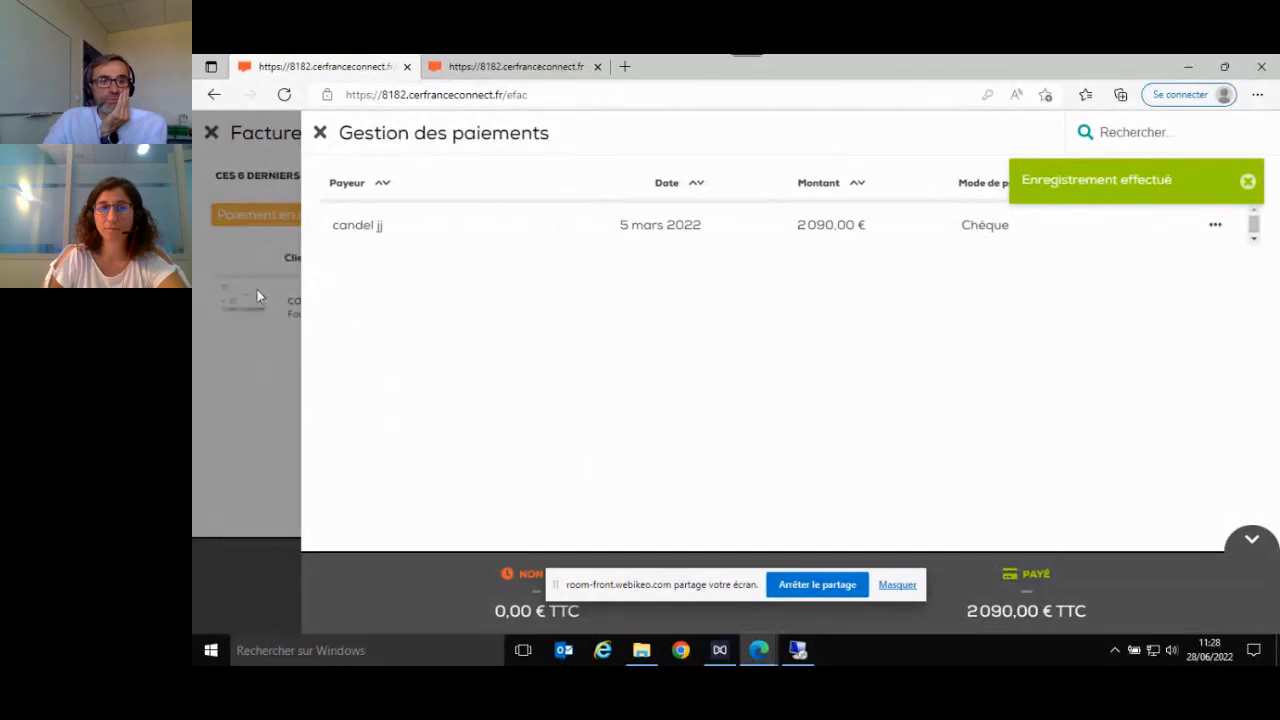
left_click(320, 134)
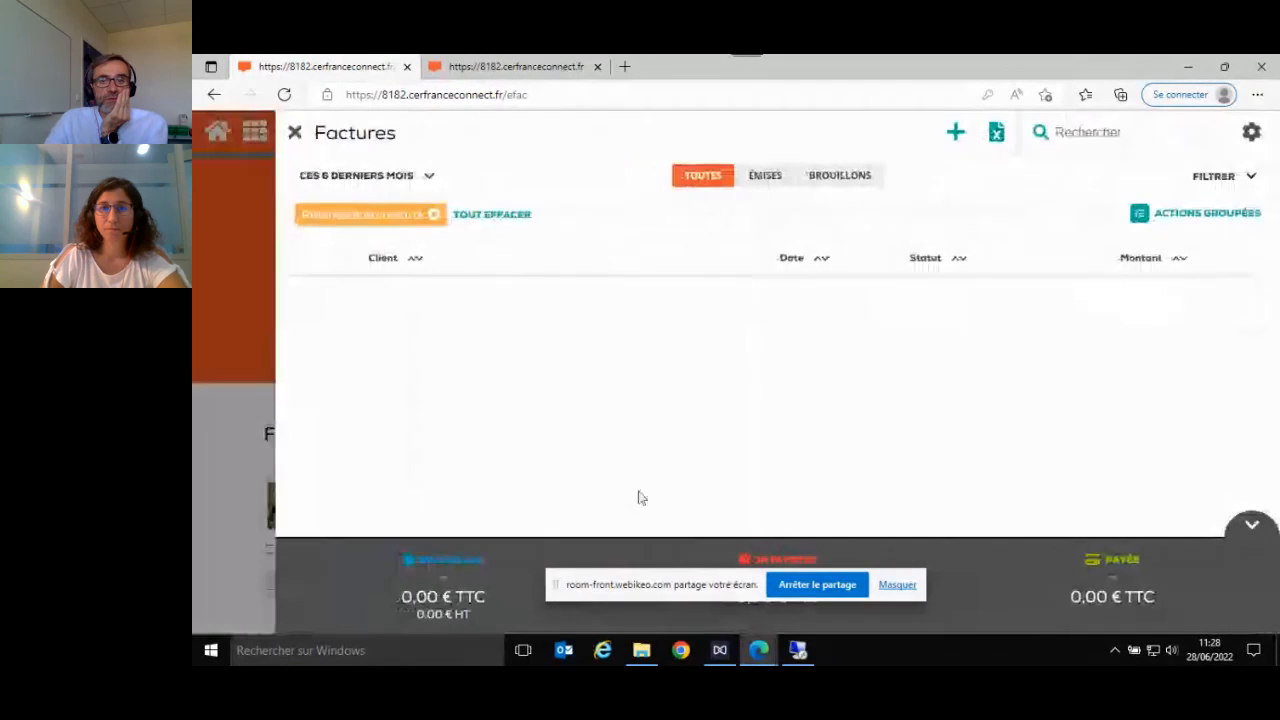
left_click(295, 132)
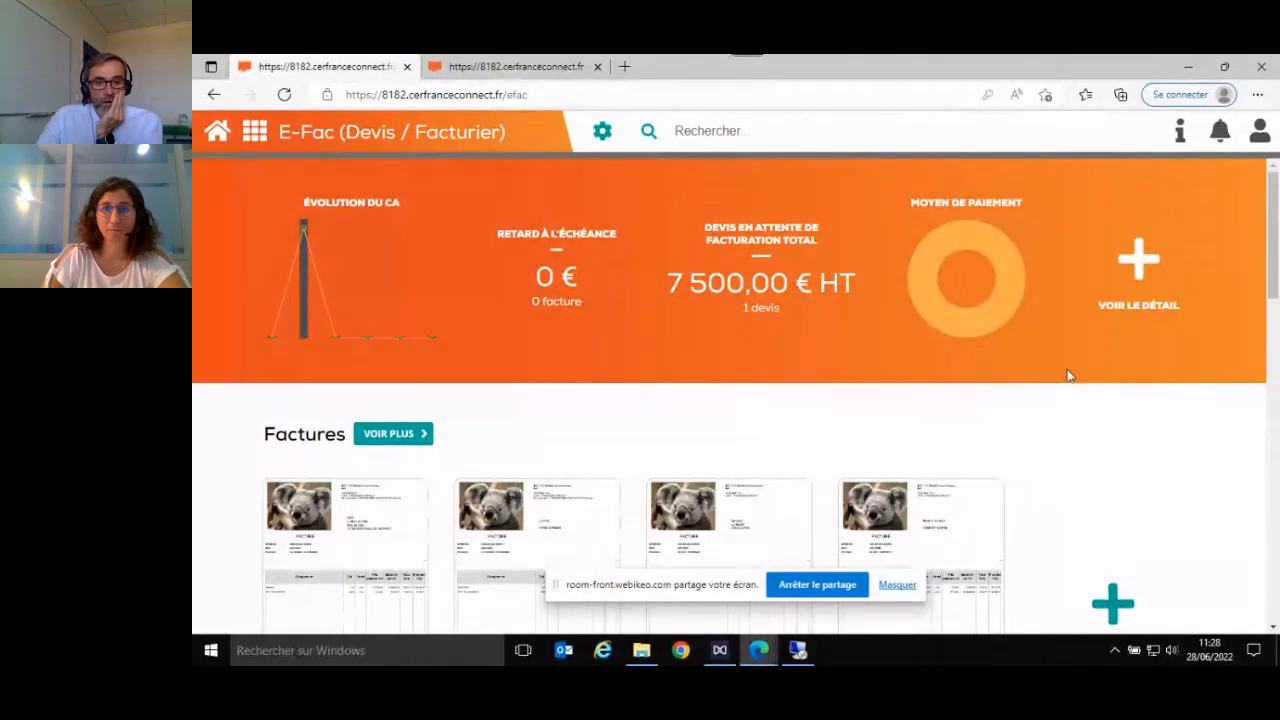
- Check the actions available for the quote awaiting invoicing and view the payment methods chart
left_click(765, 290)
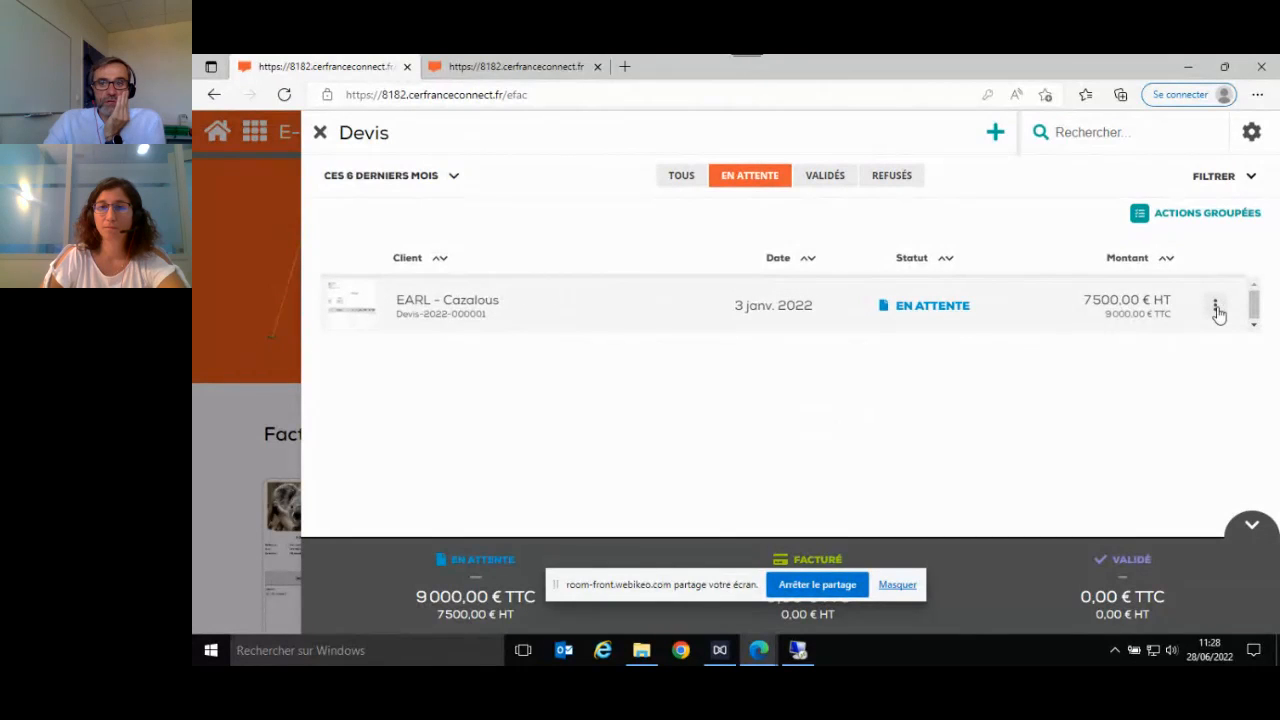
left_click(1217, 310)
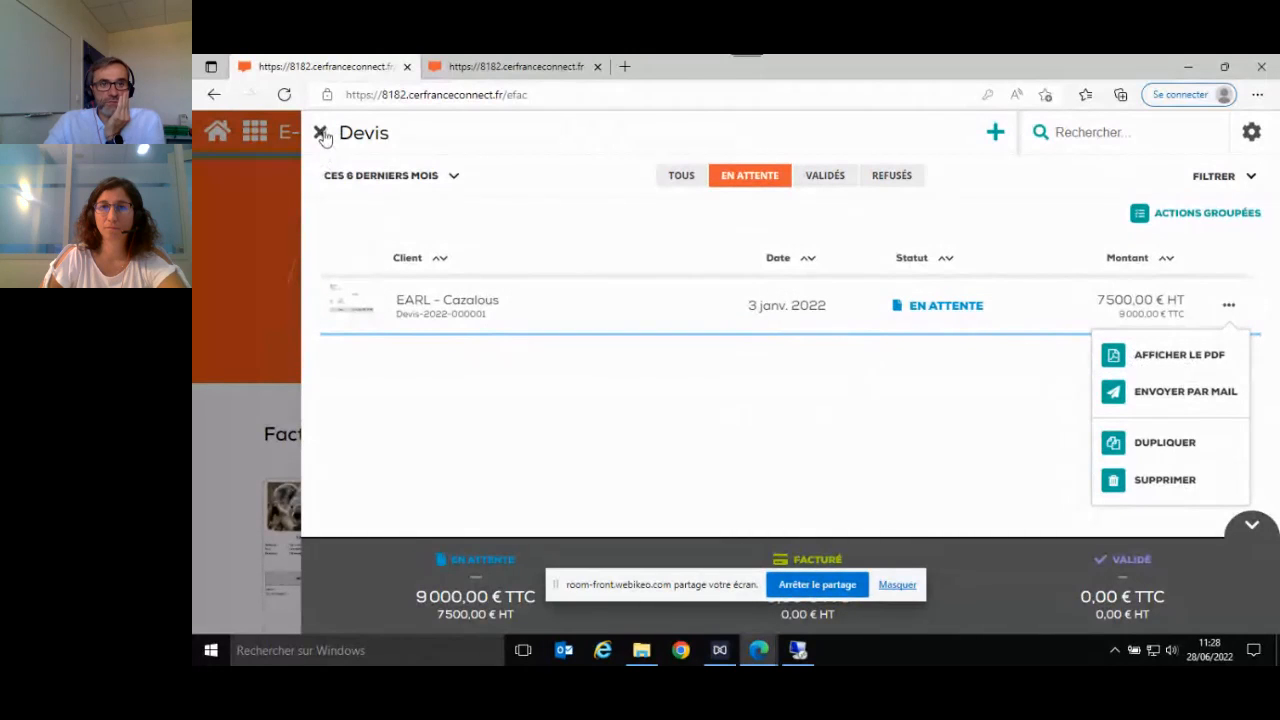
left_click(320, 133)
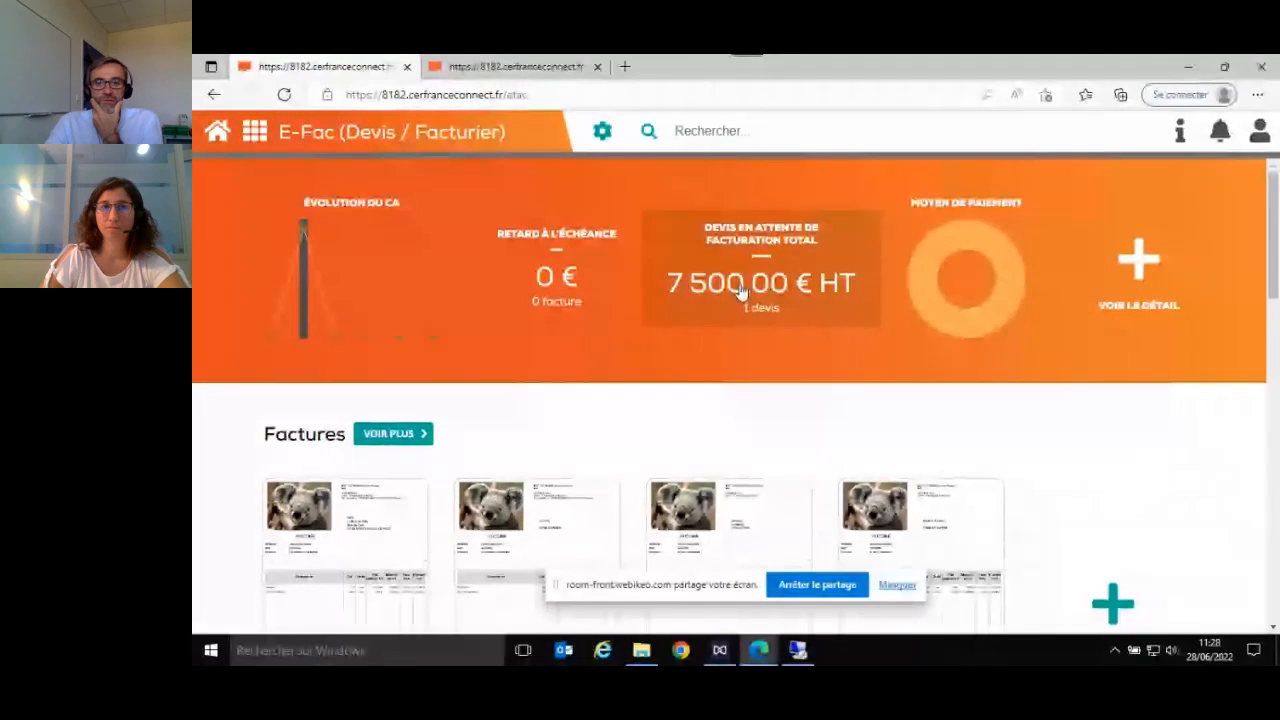
left_click(960, 286)
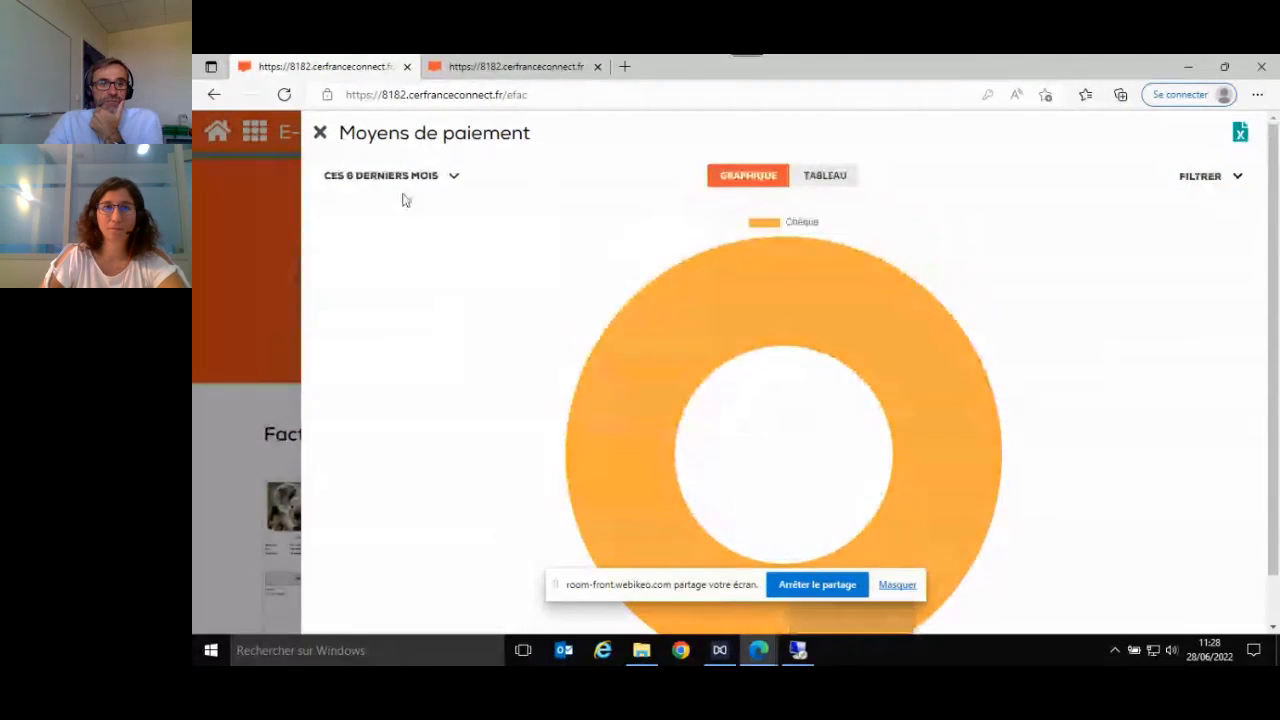
left_click(320, 134)
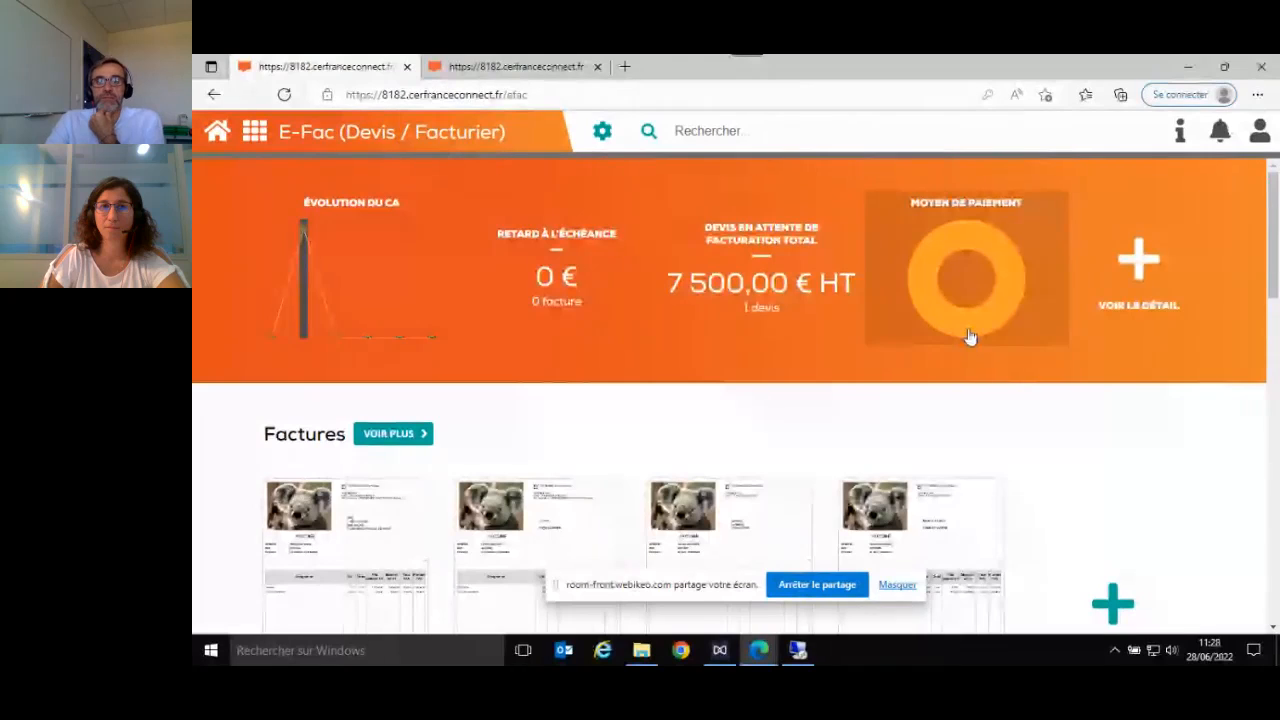
- Open the detailed dashboard, review all its indicator tiles down to the customer map, and close it
left_click(1137, 261)
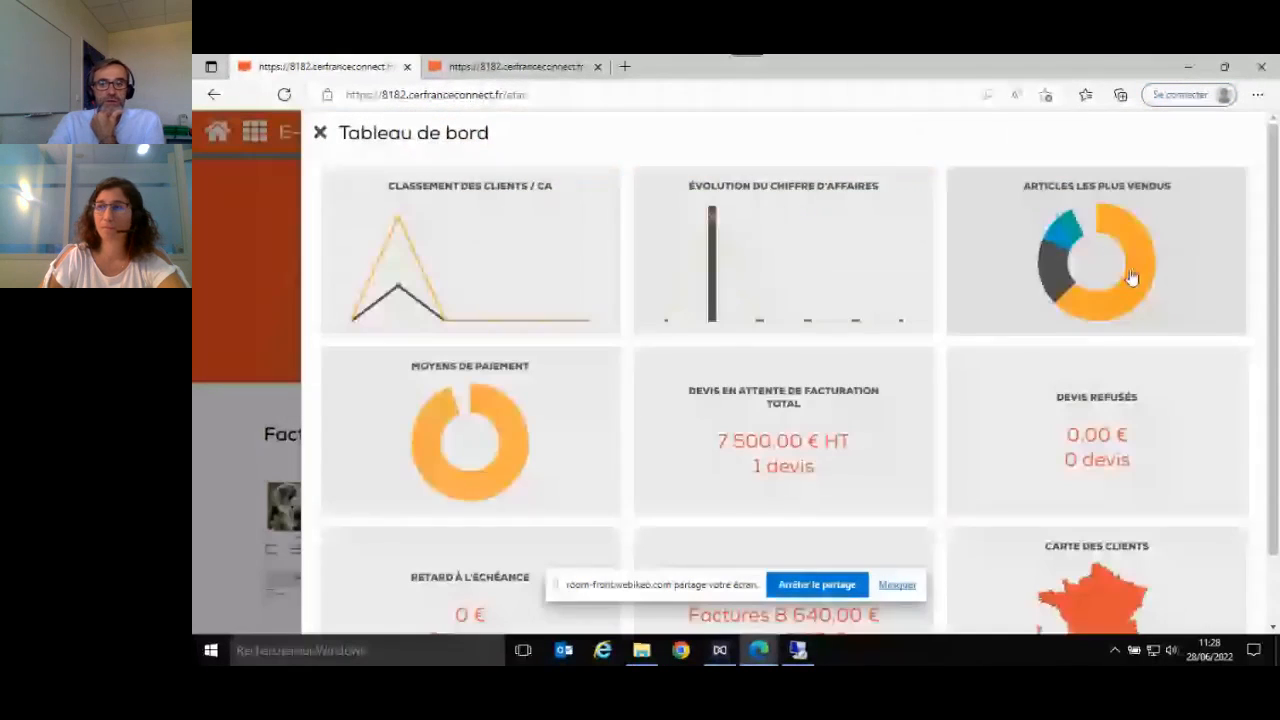
scroll(1100, 332, "down", 1)
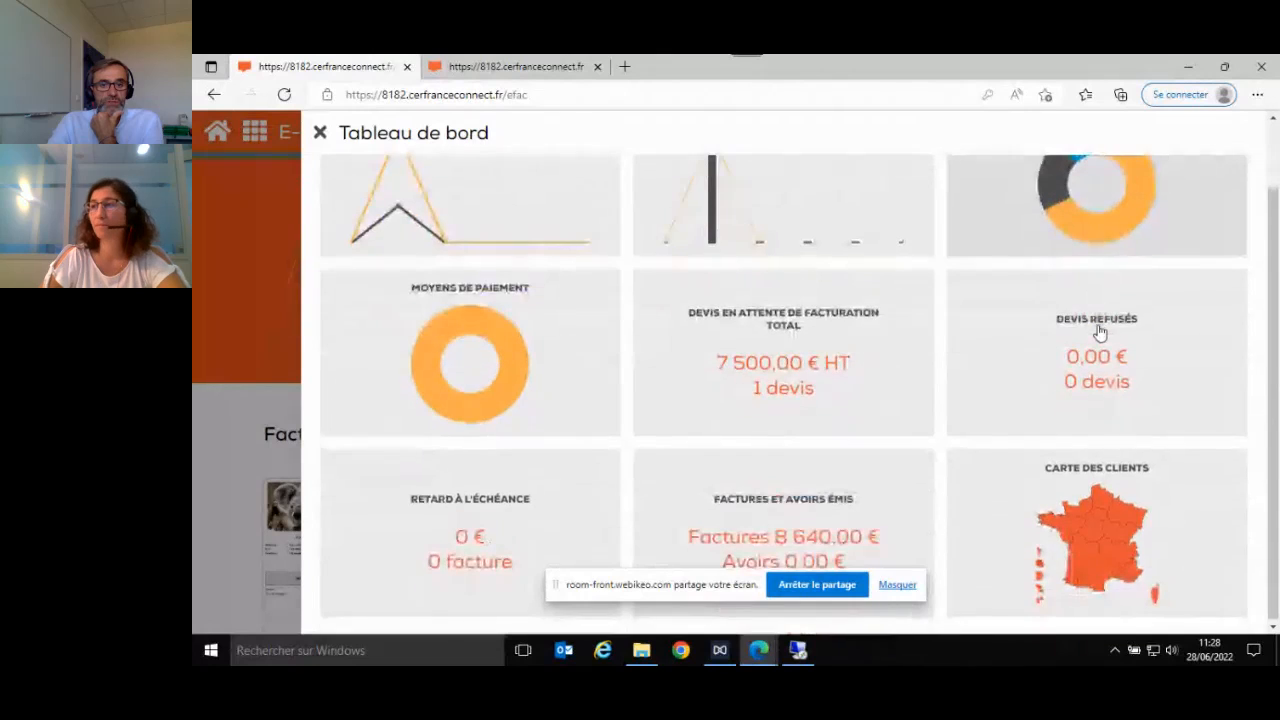
scroll(1099, 325, "up", 1)
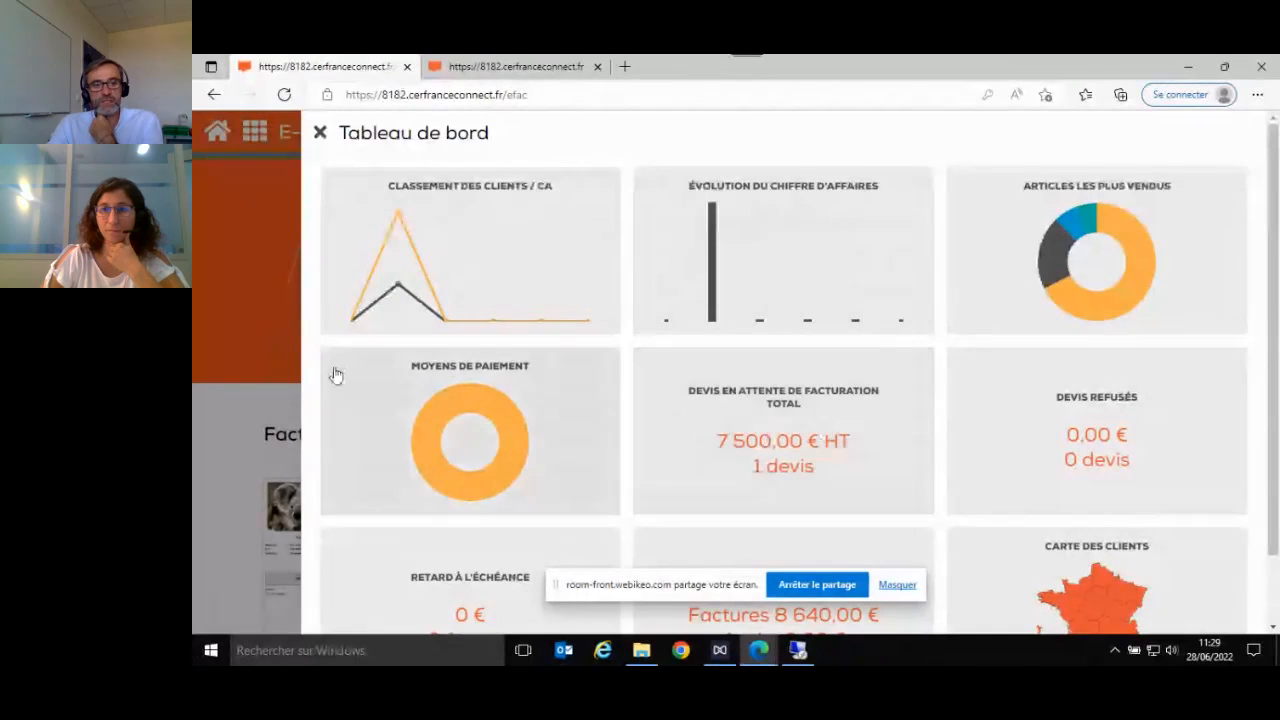
scroll(1058, 460, "down", 1)
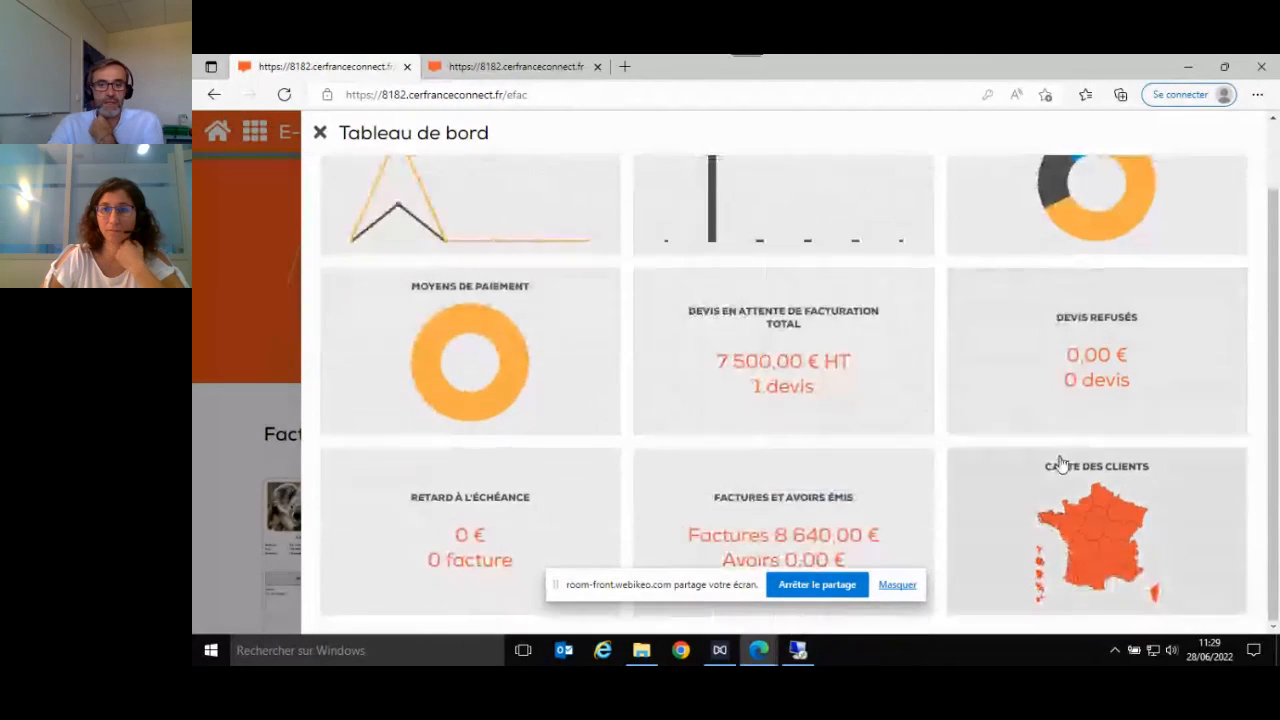
left_click(900, 585)
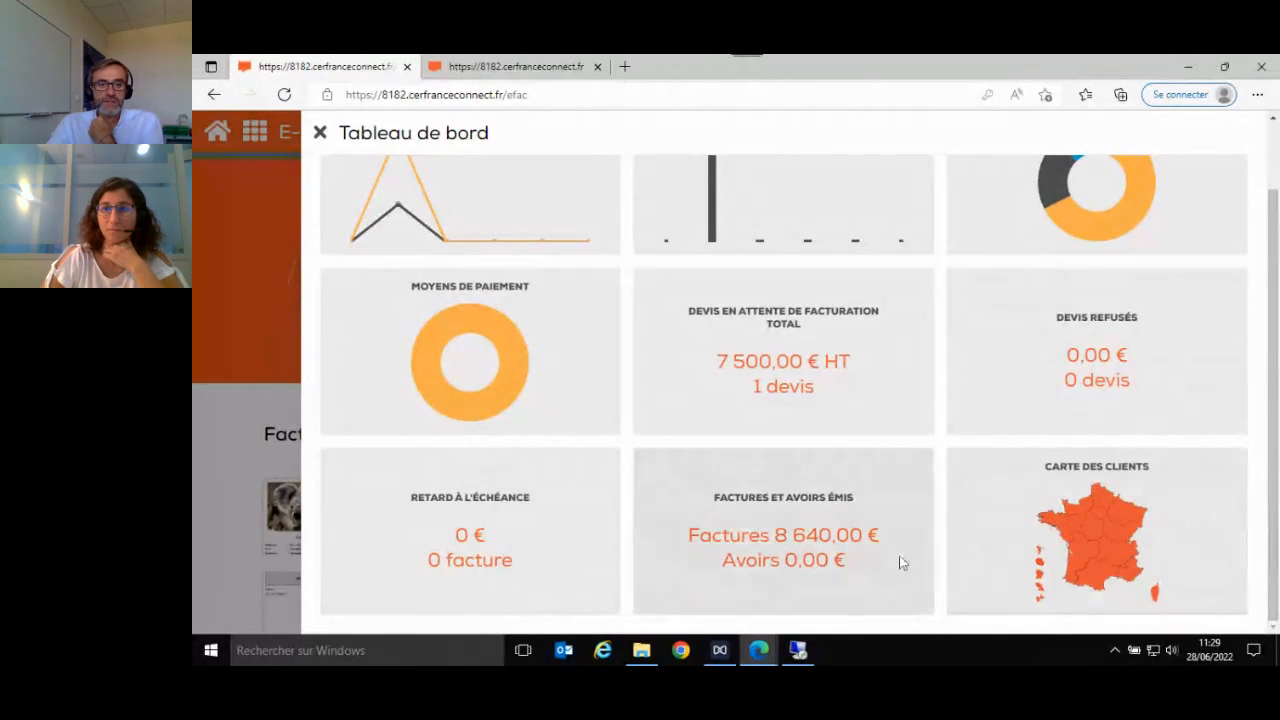
scroll(1122, 538, "up", 1)
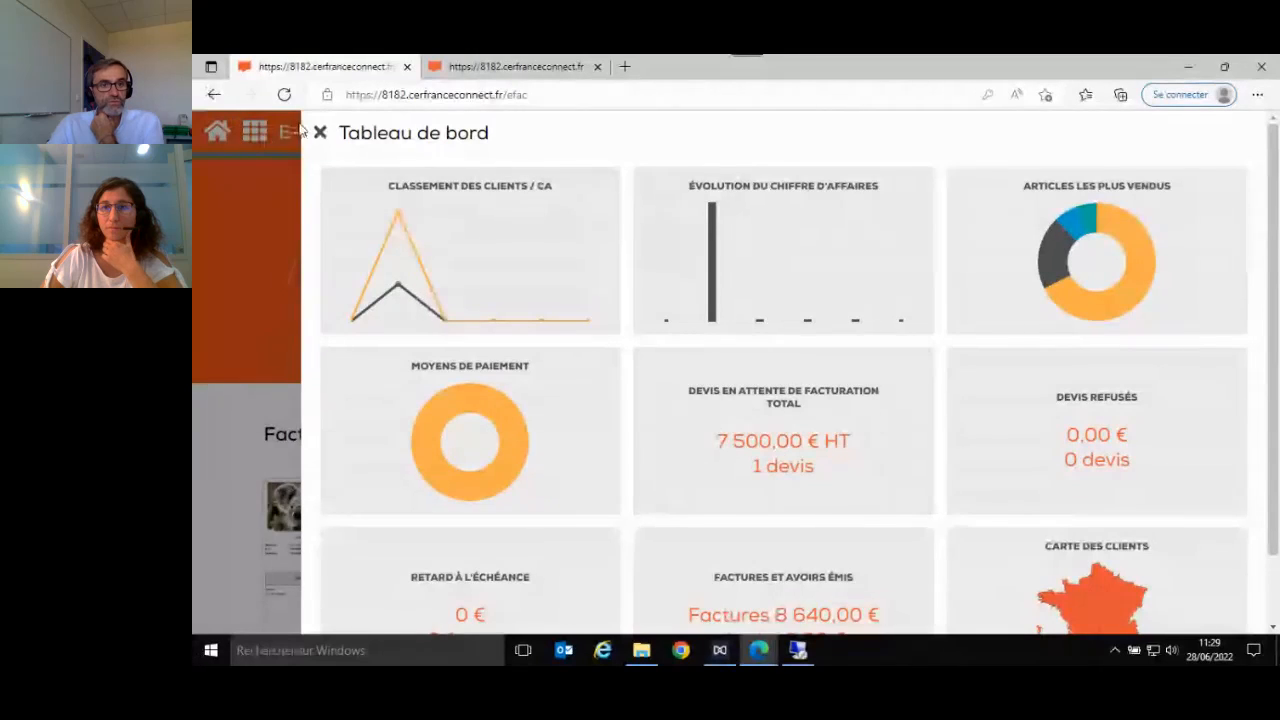
left_click(321, 134)
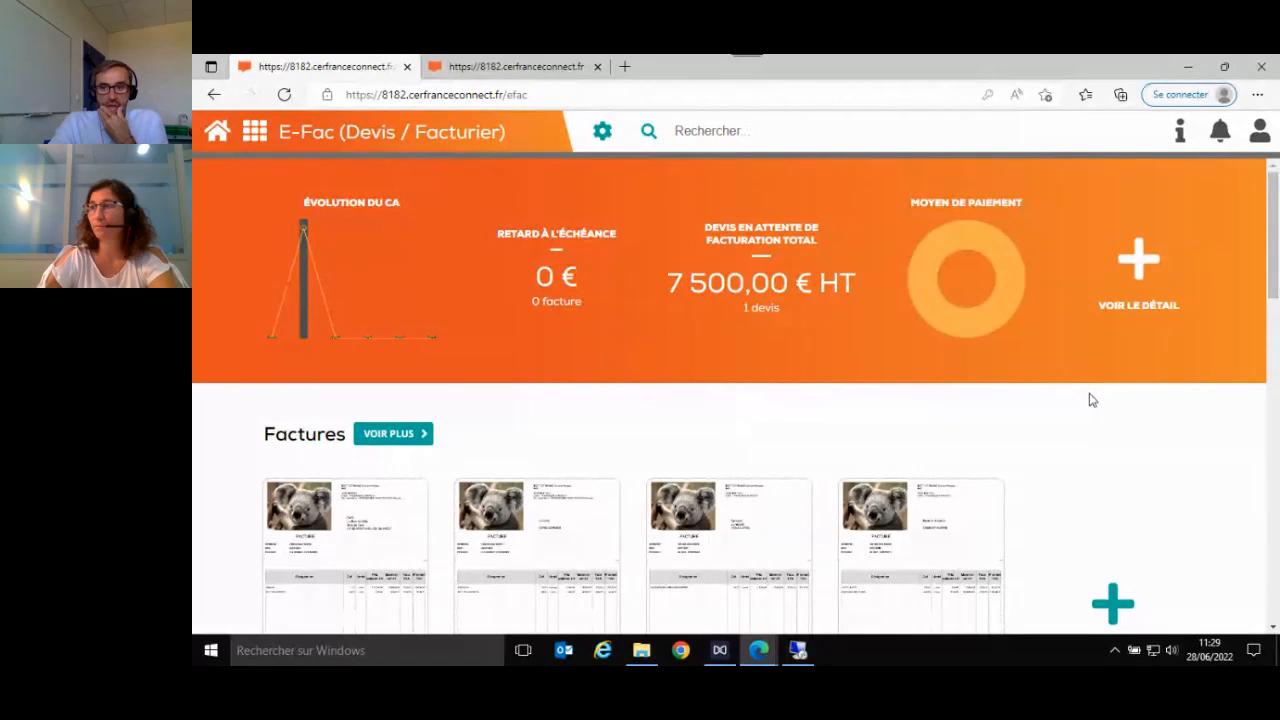
- Open the company profile settings and review the sections from Identité down to Logos
left_click(603, 134)
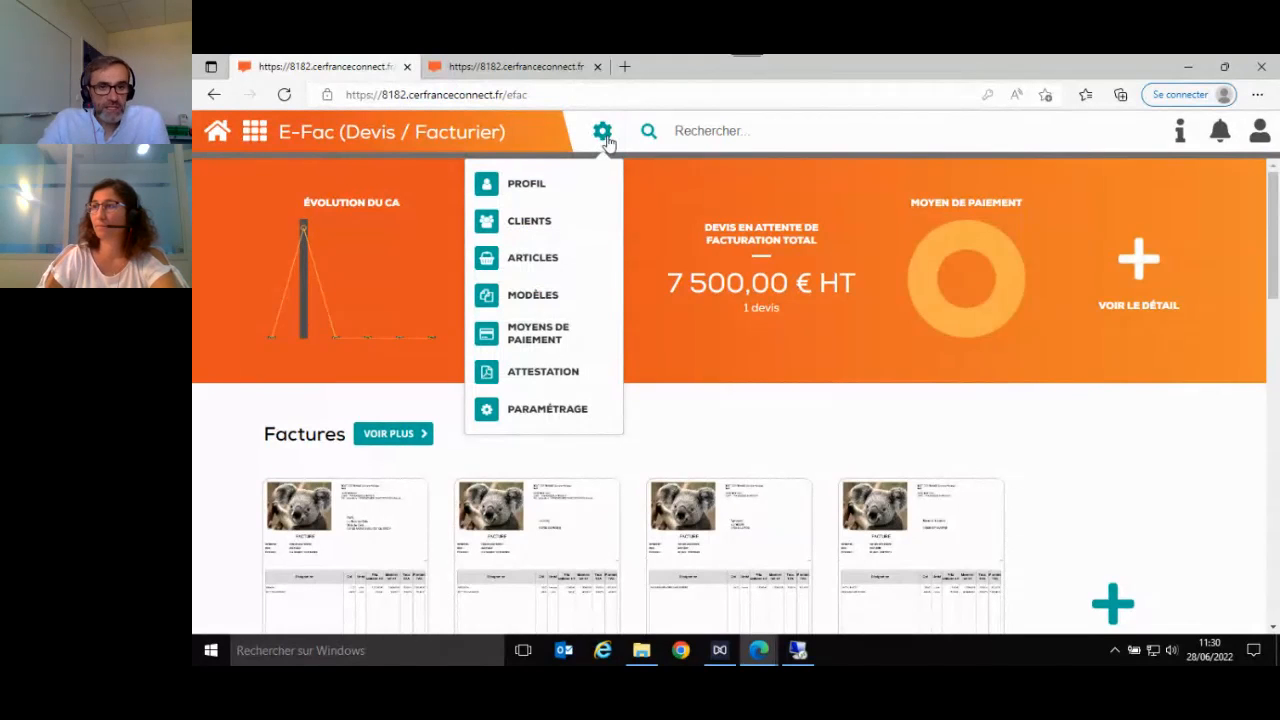
left_click(543, 193)
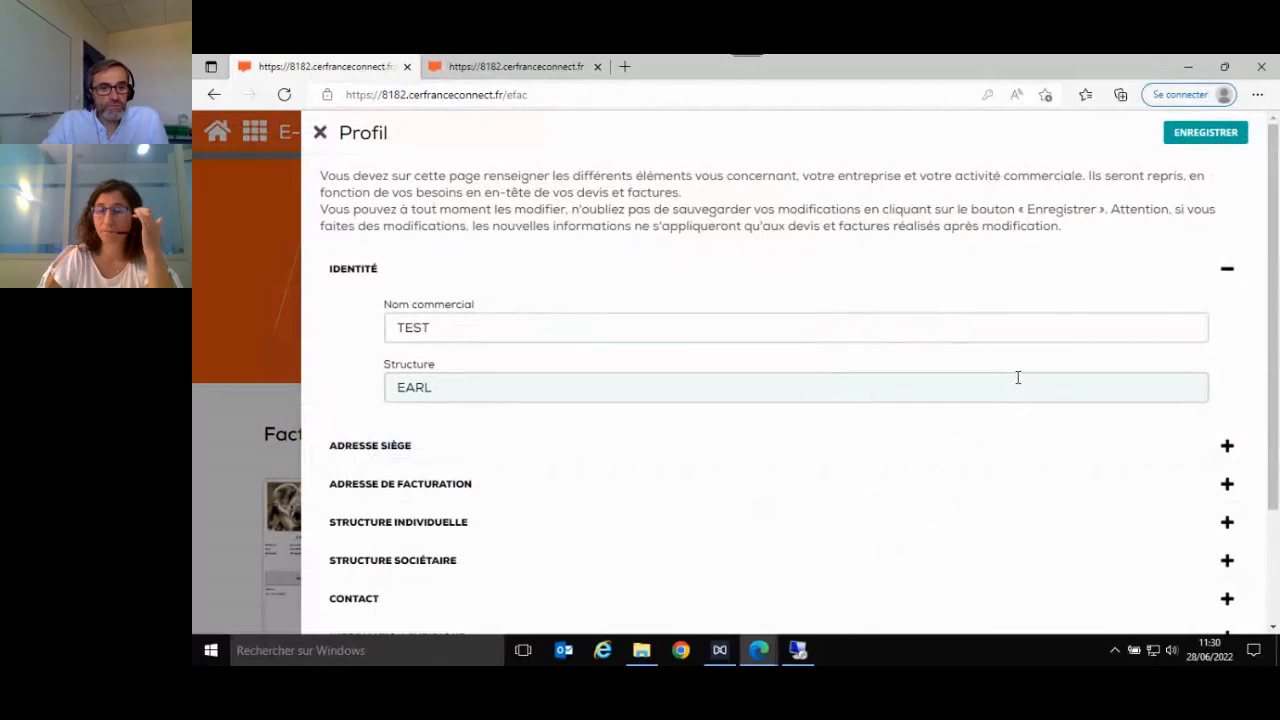
scroll(1018, 385, "down", 2)
scroll(1016, 390, "up", 3)
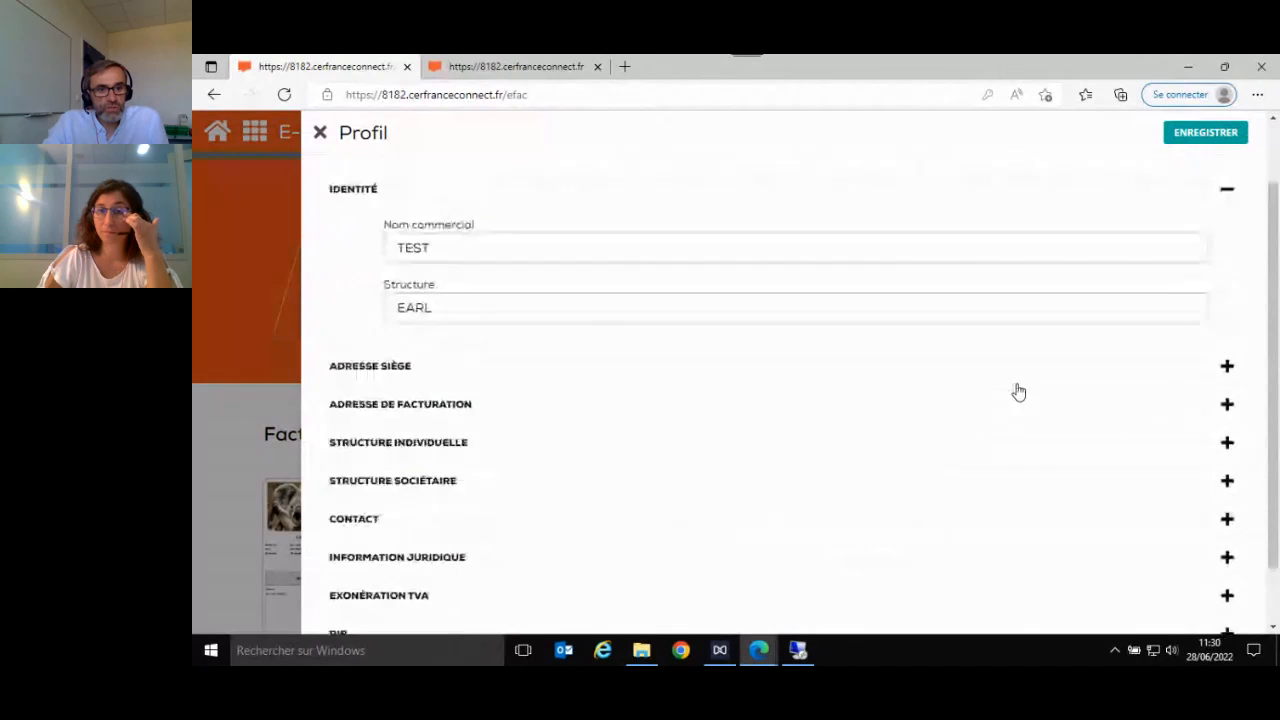
scroll(1000, 410, "down", 3)
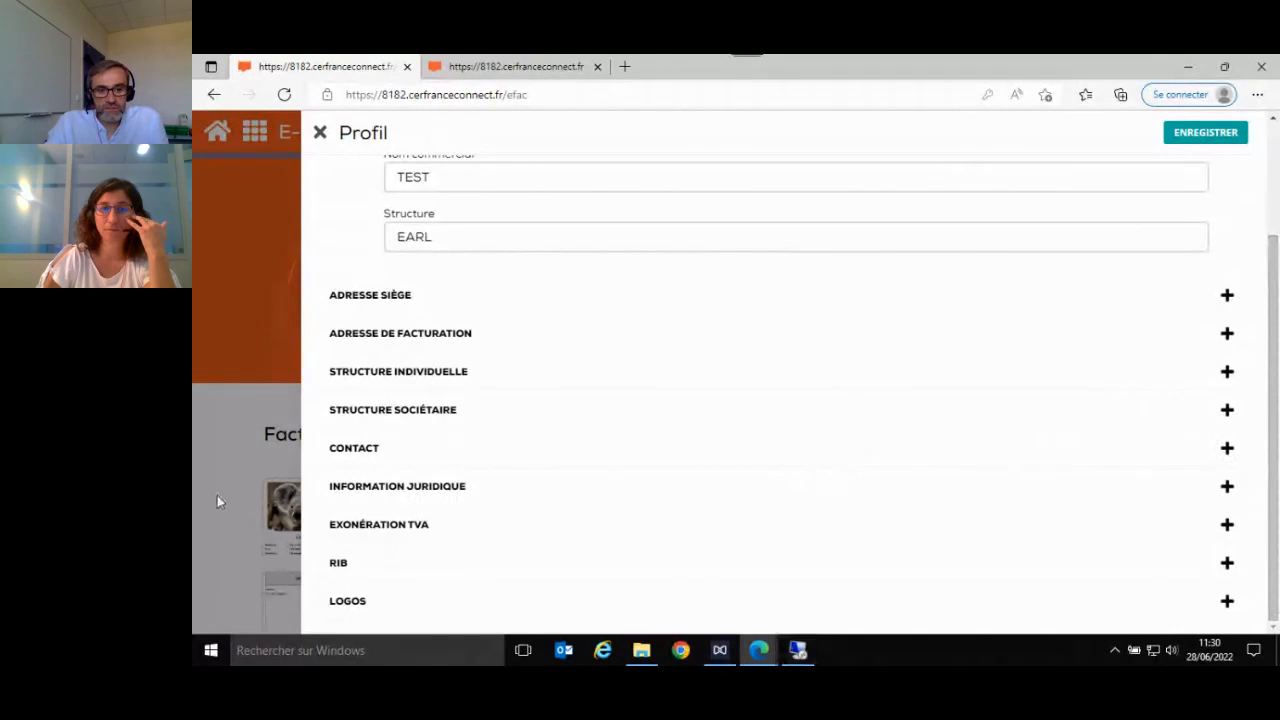
- Examine the Logos and RIB sections of the company profile and collapse each of them
left_click(1227, 601)
scroll(1100, 556, "down", 2)
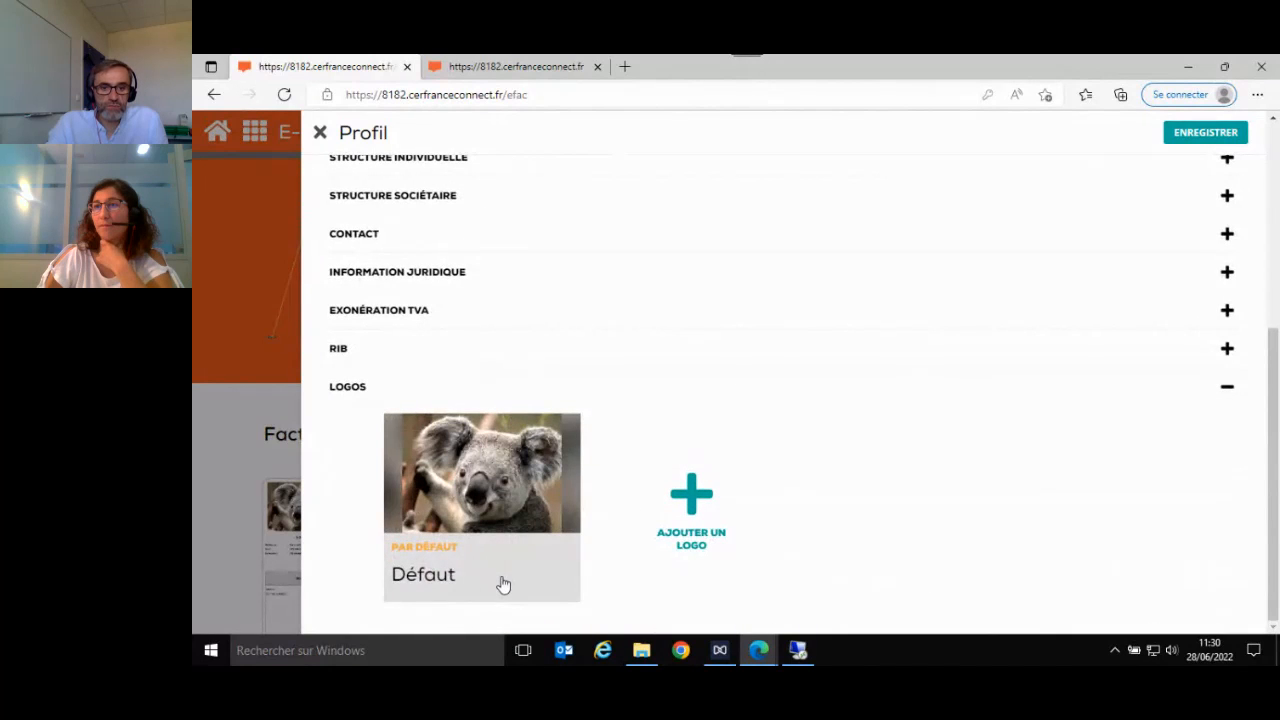
left_click(1229, 391)
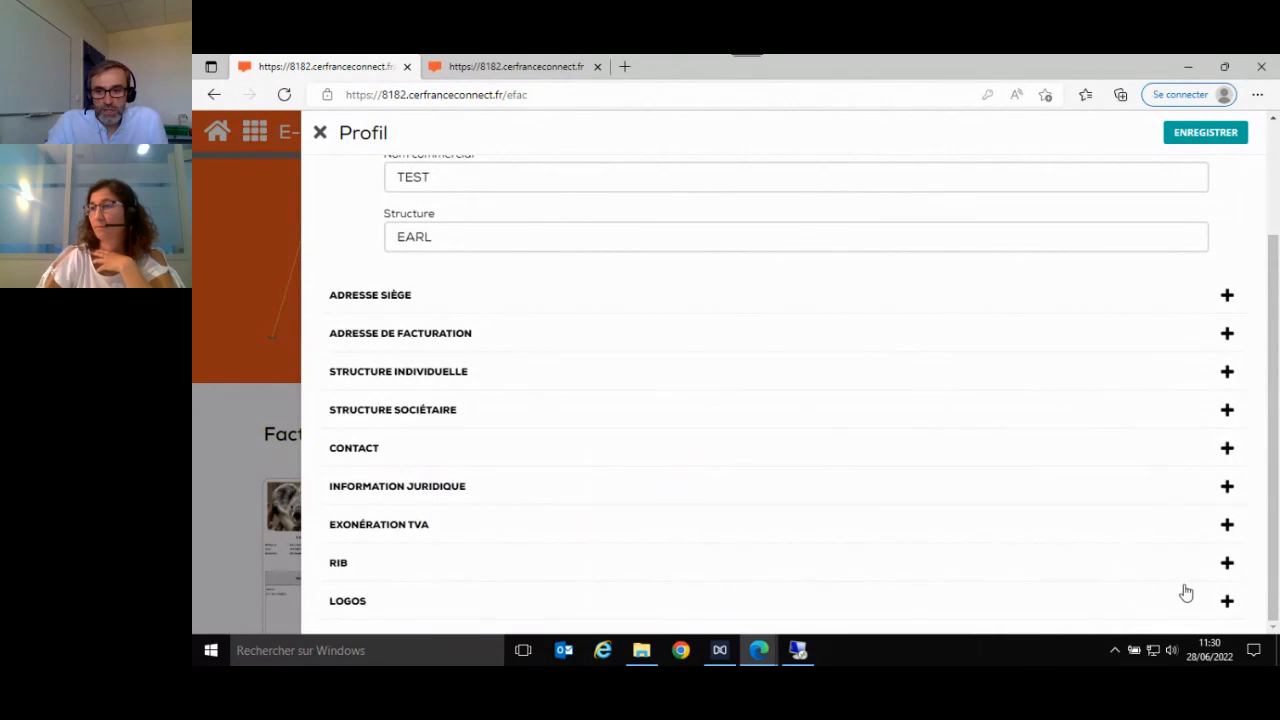
left_click(1228, 564)
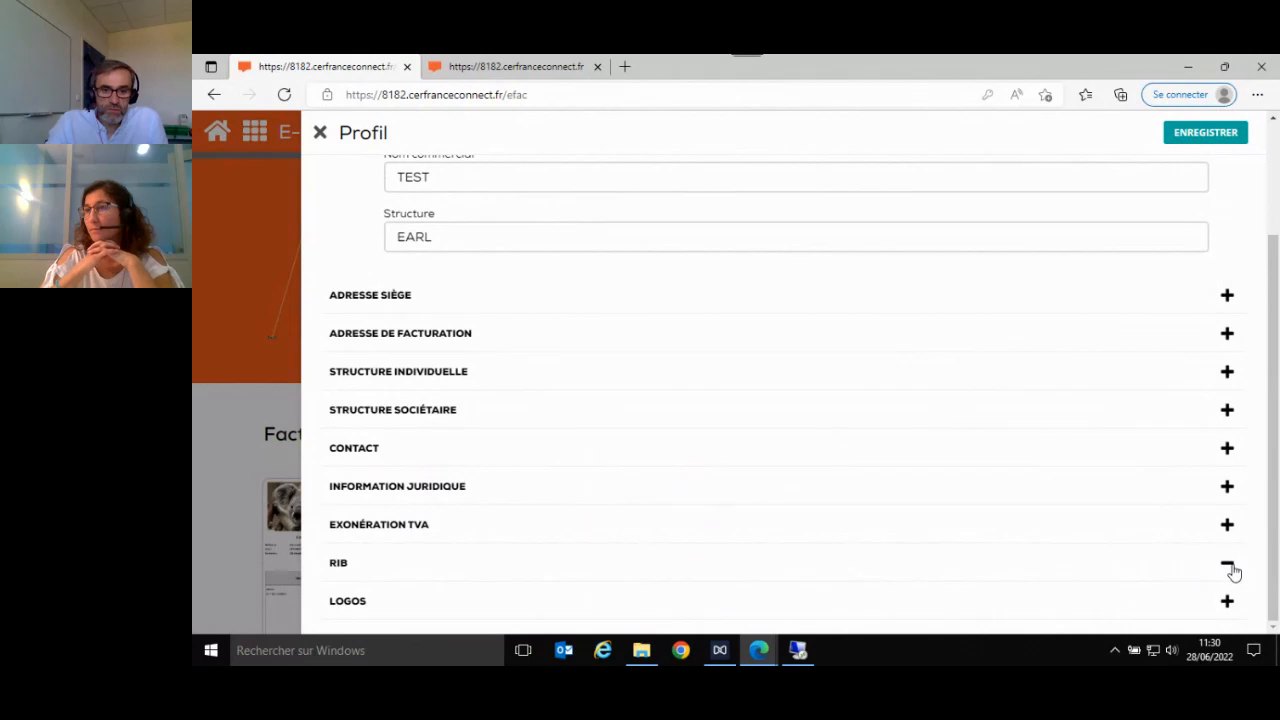
scroll(1000, 543, "down", 2)
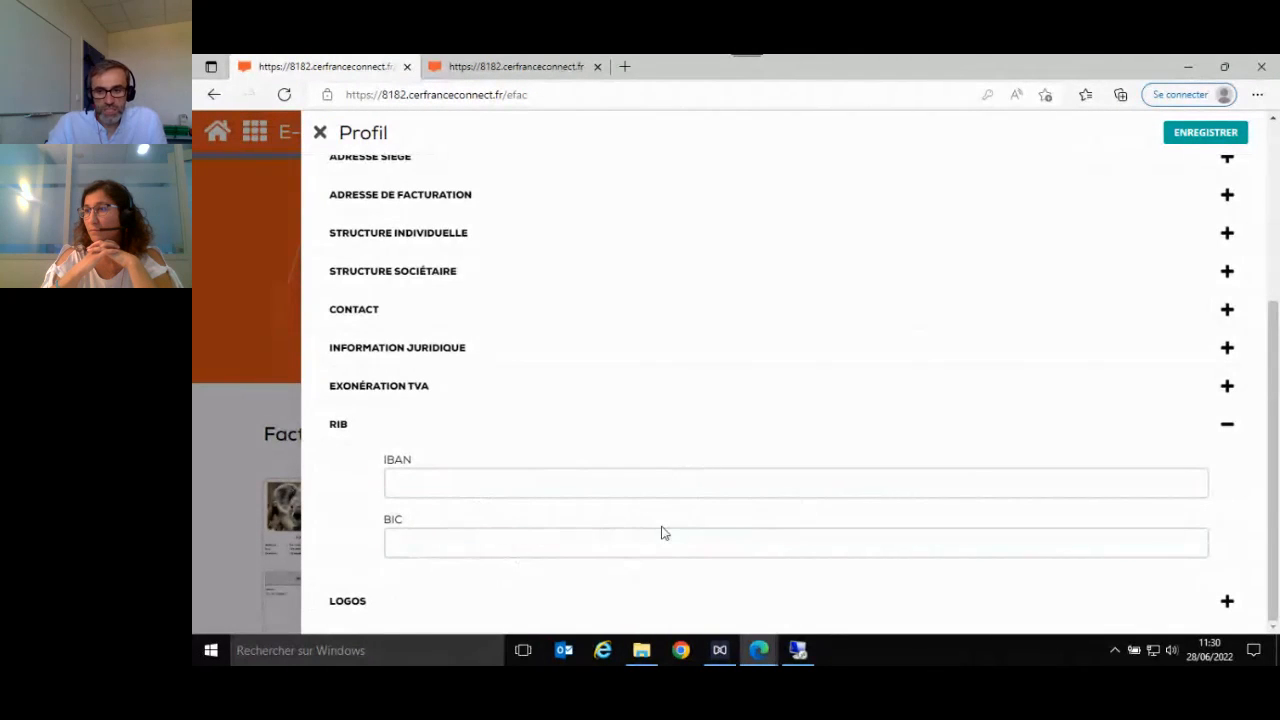
left_click(1227, 428)
- Review the Identité section and introductory text of the company profile and save the profile
scroll(1111, 483, "up", 1)
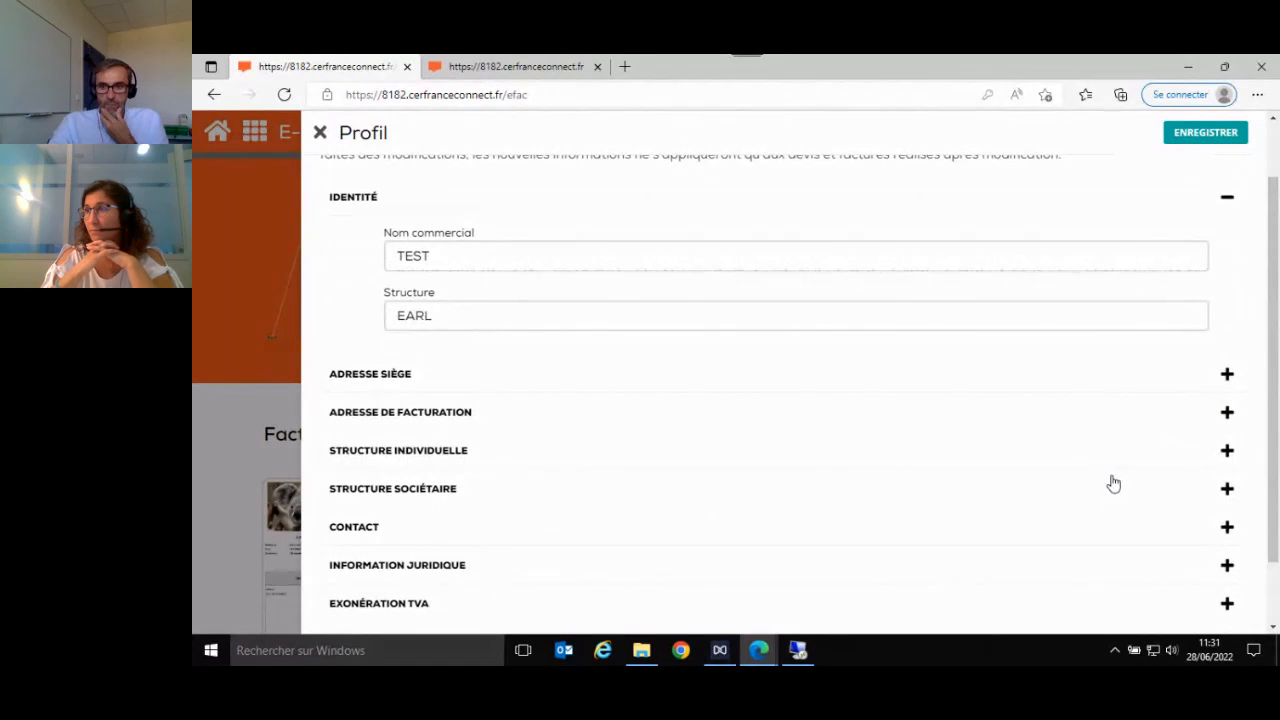
scroll(1113, 484, "up", 1)
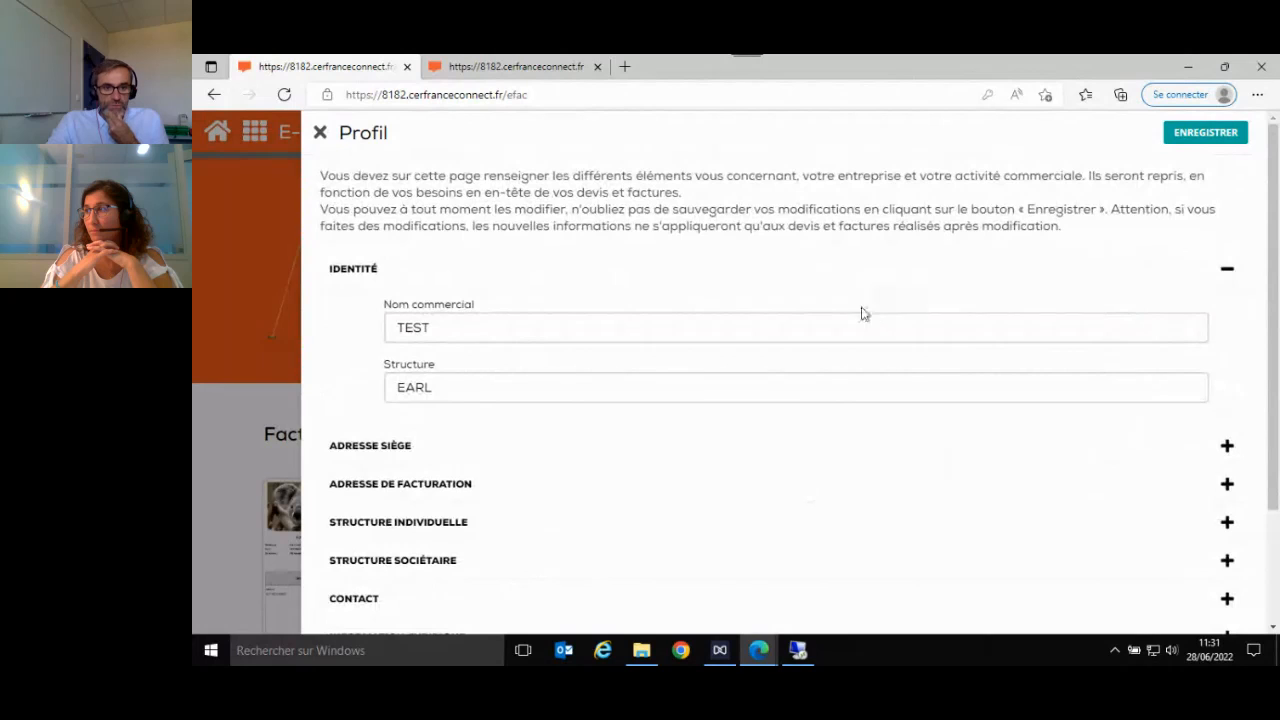
scroll(1014, 506, "down", 1)
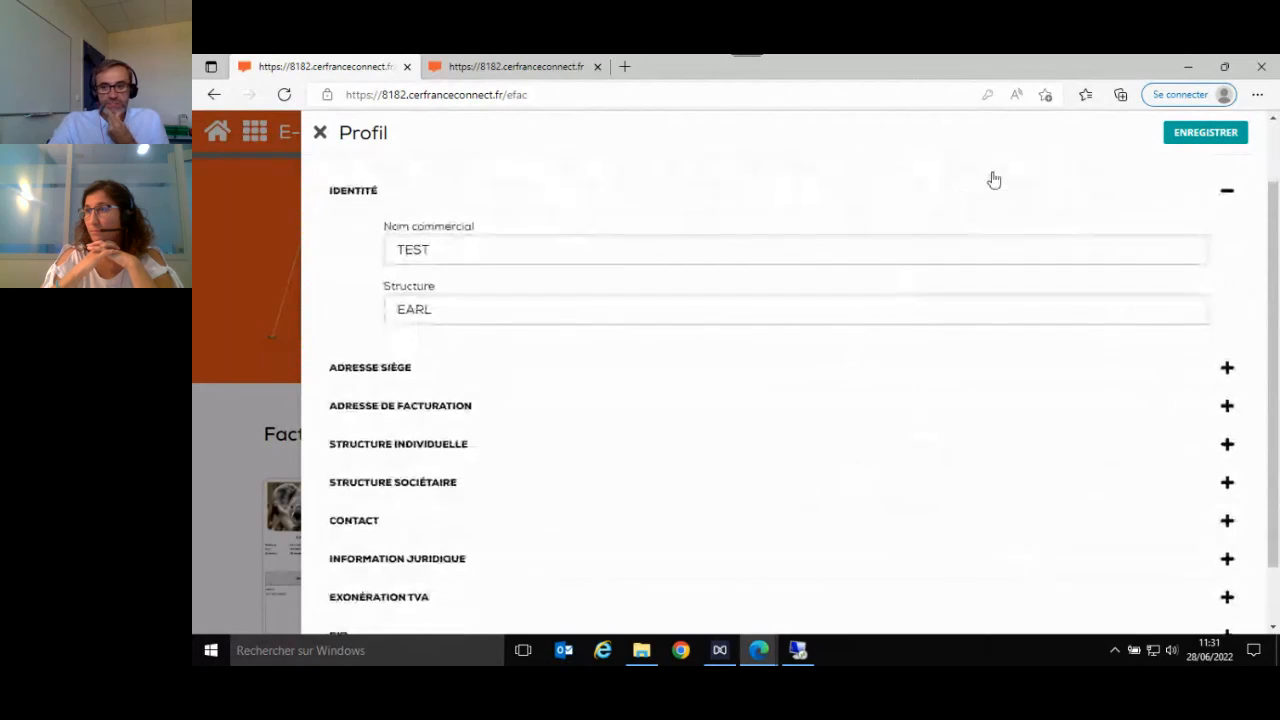
left_click(1198, 141)
- Open the client list from the settings and browse through its entries
left_click(601, 131)
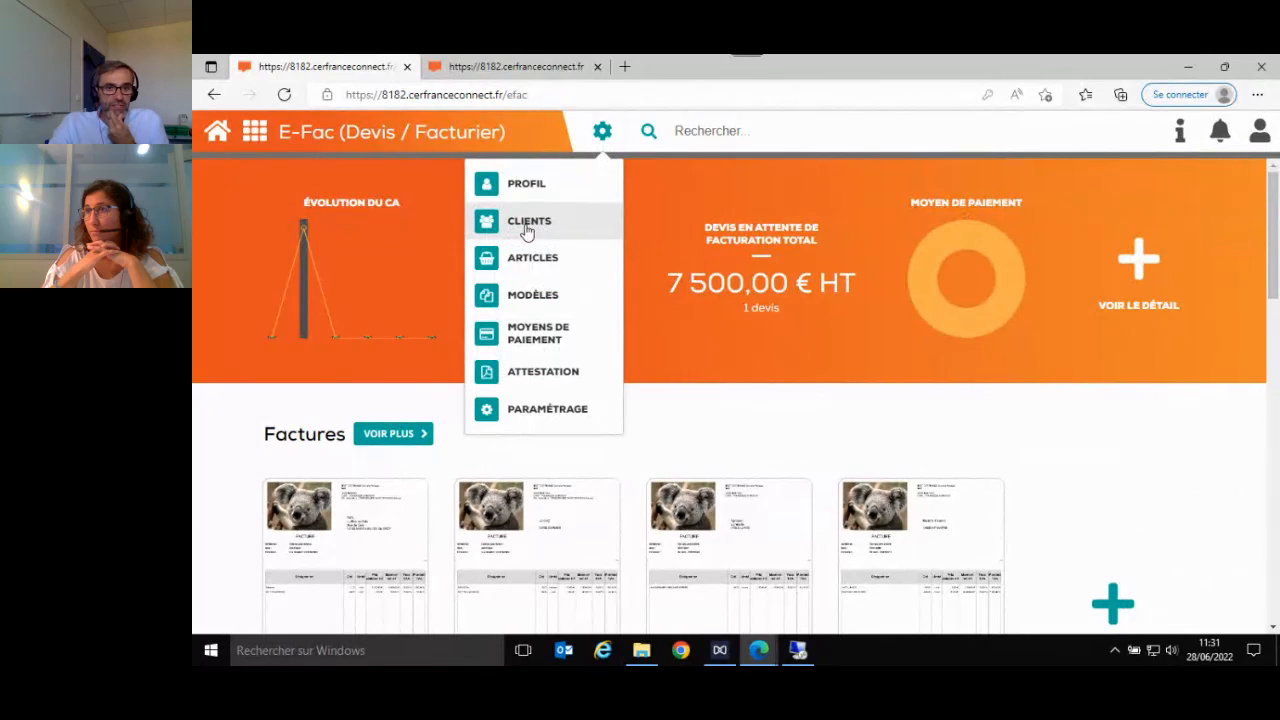
left_click(527, 231)
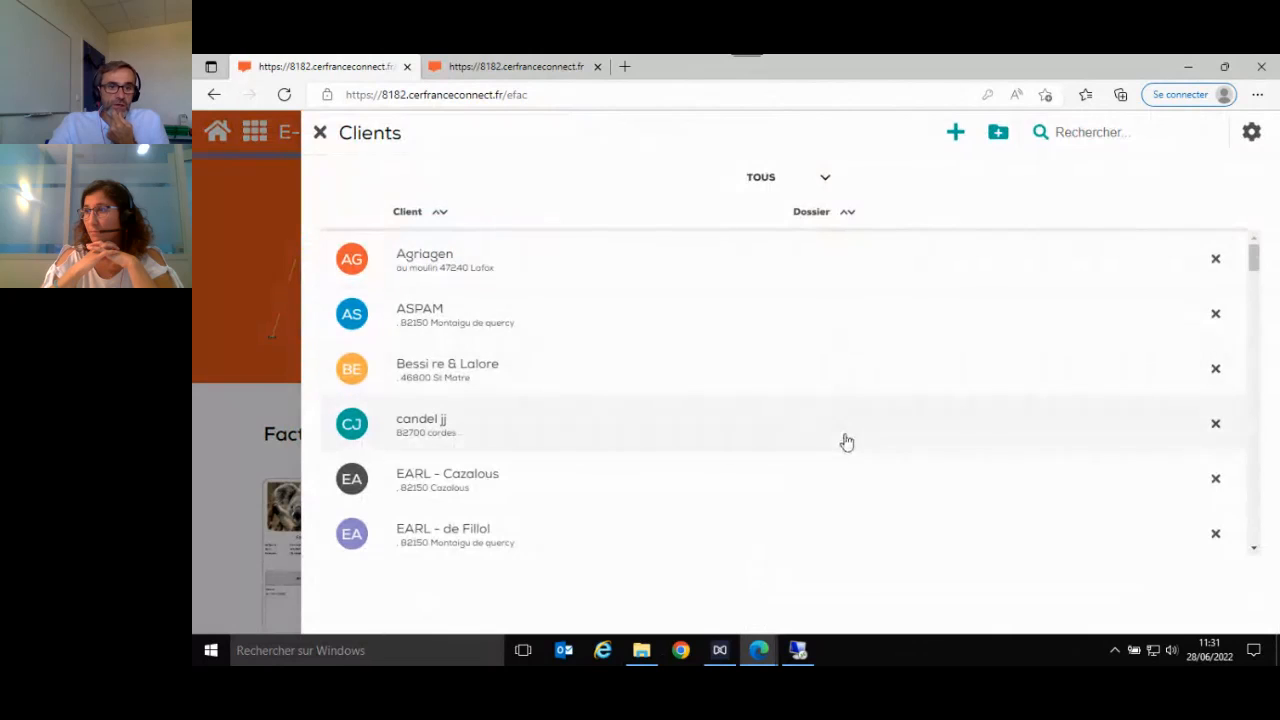
scroll(843, 445, "down", 2)
scroll(845, 447, "down", 10)
scroll(849, 443, "up", 3)
scroll(850, 442, "up", 8)
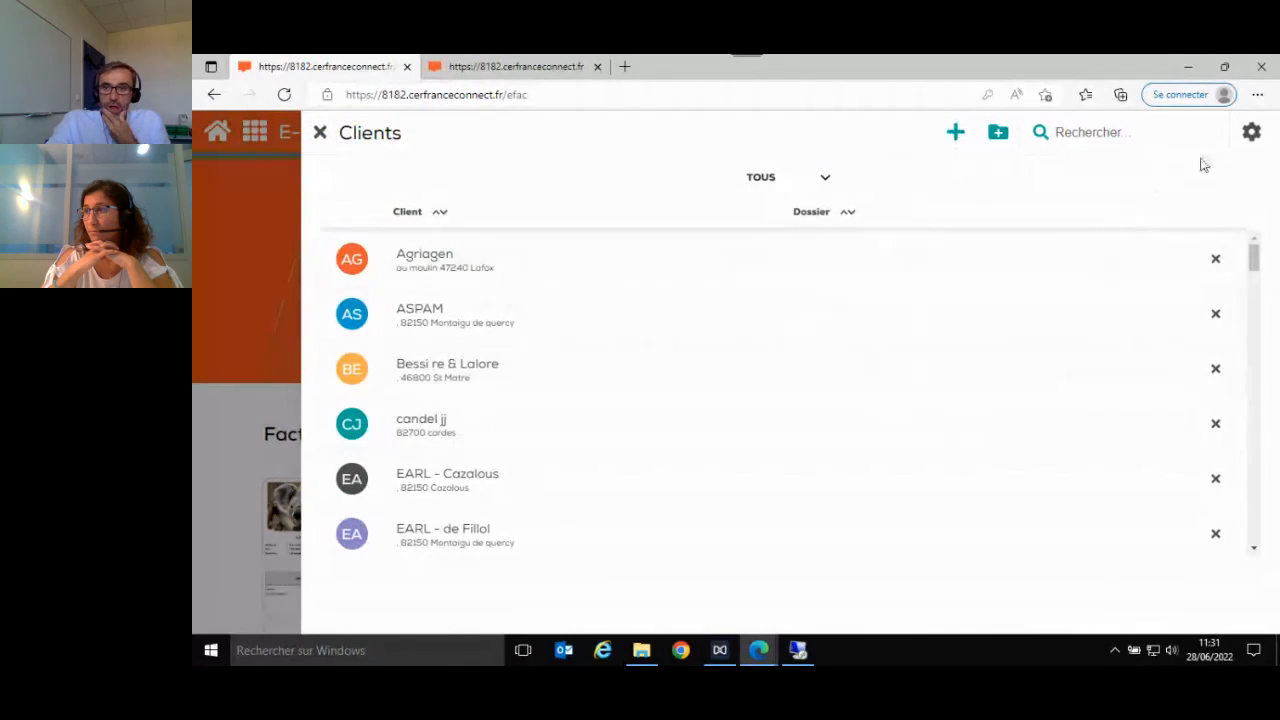
- View the folder, import and export options for clients and close the client list
left_click(1247, 134)
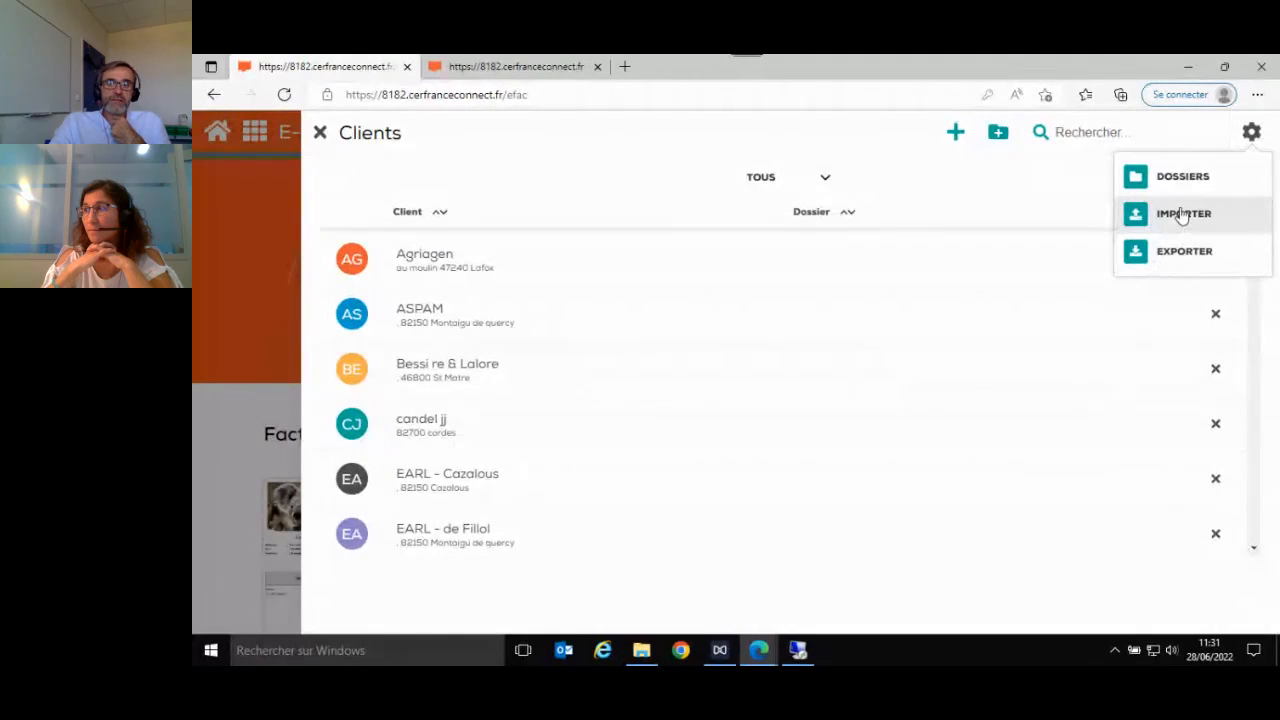
left_click(1061, 200)
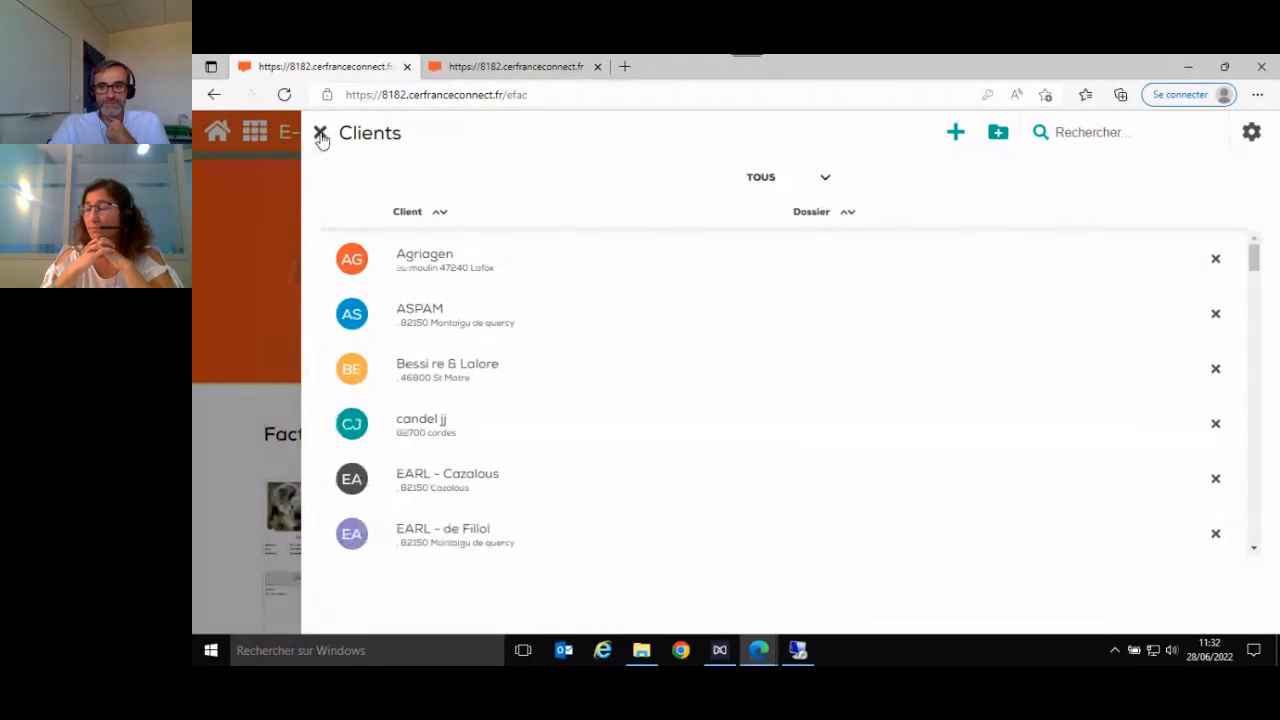
left_click(320, 134)
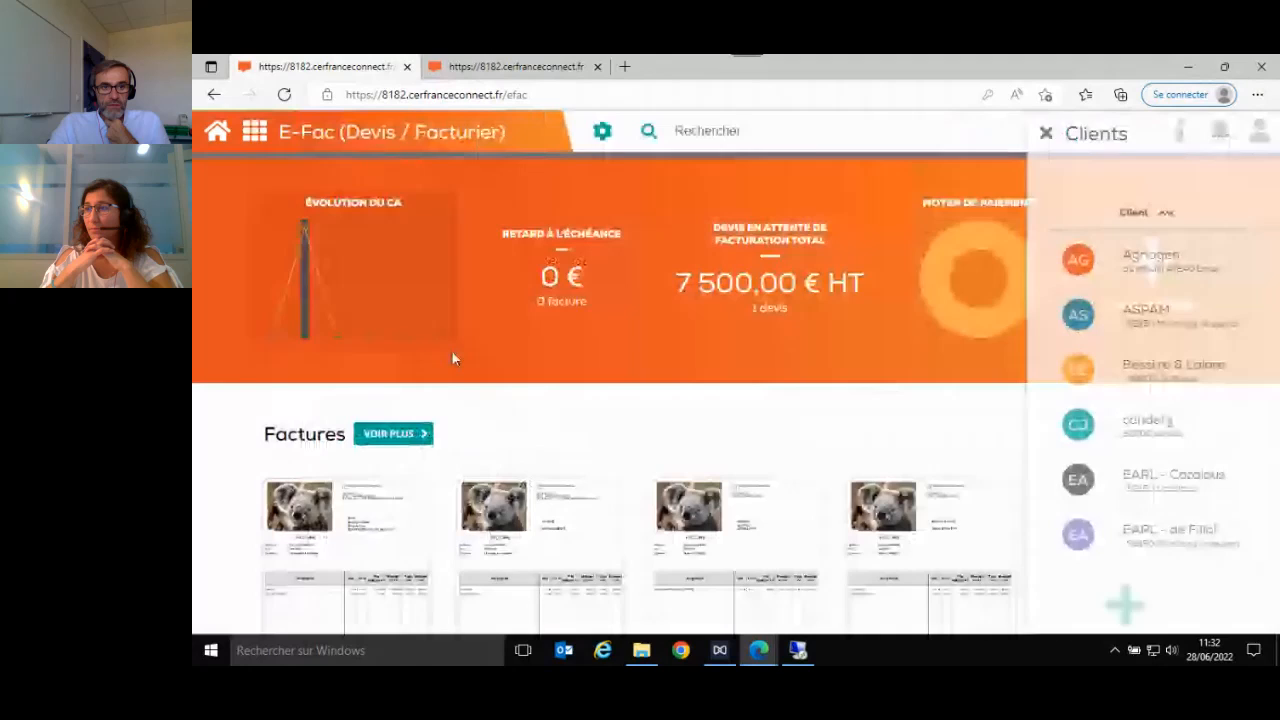
- Open the article list, dismiss the Paramétrage tip and browse the articles with their prices
left_click(601, 131)
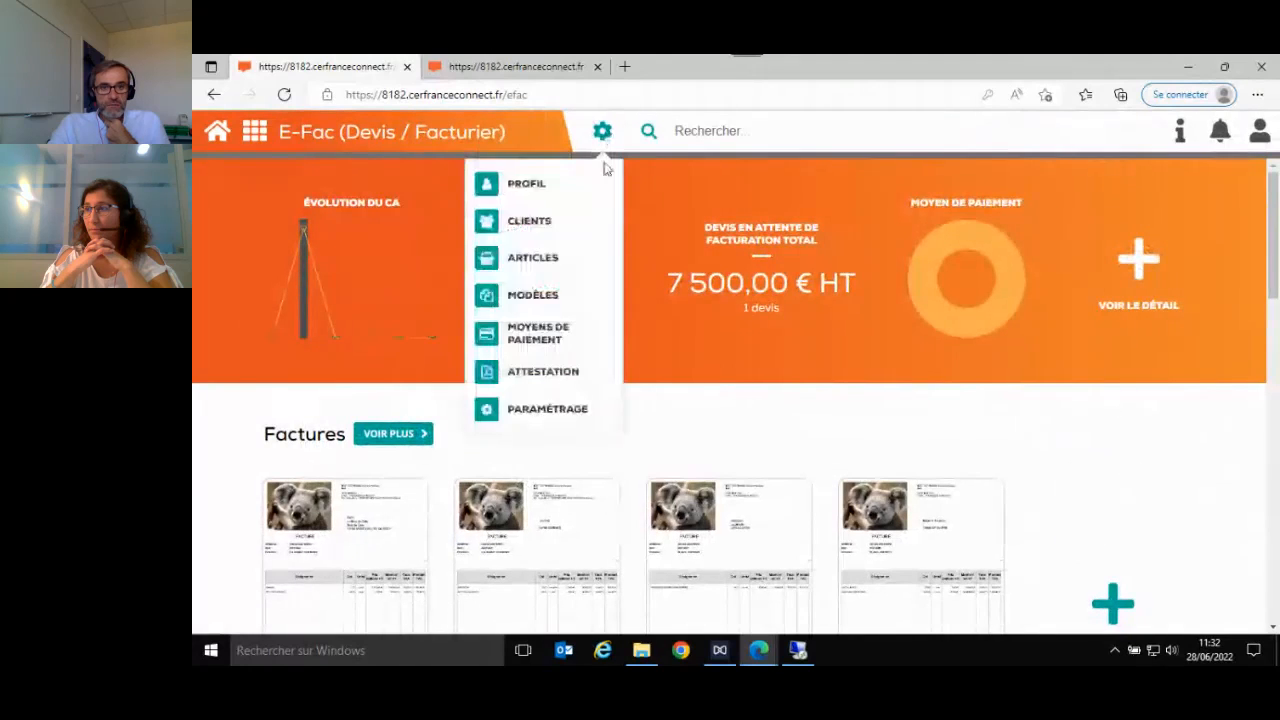
left_click(533, 258)
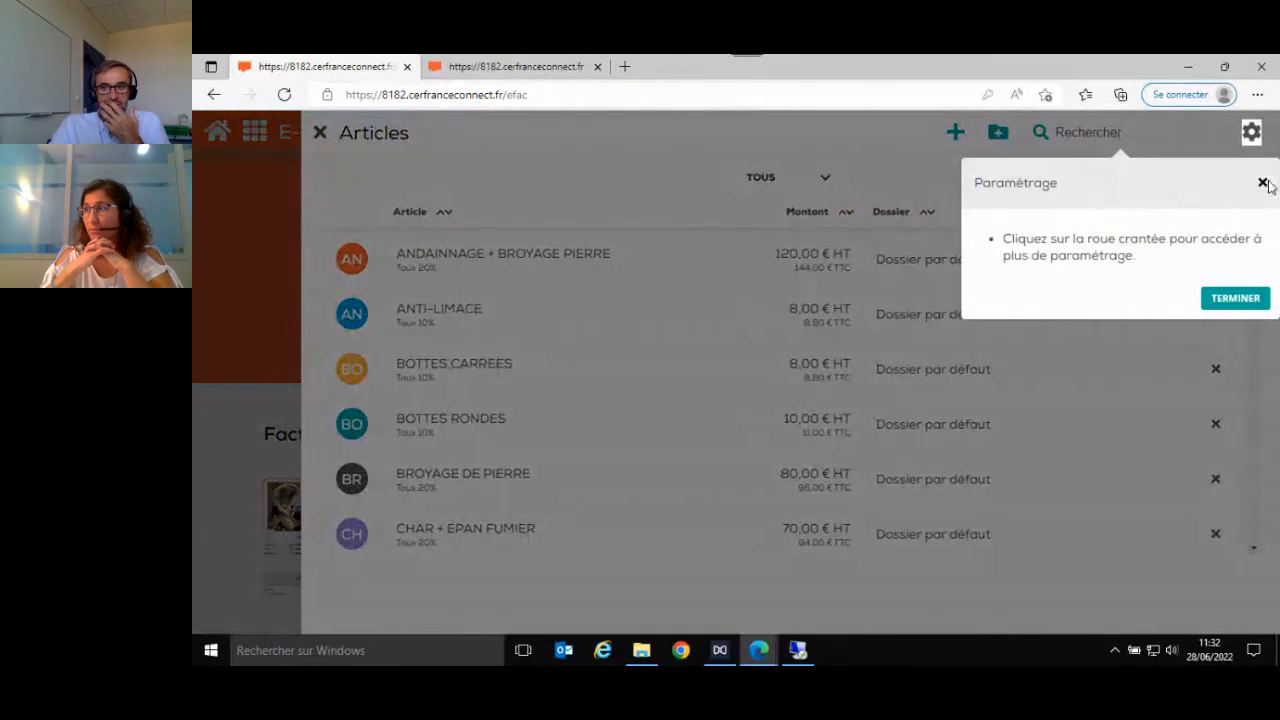
left_click(1263, 183)
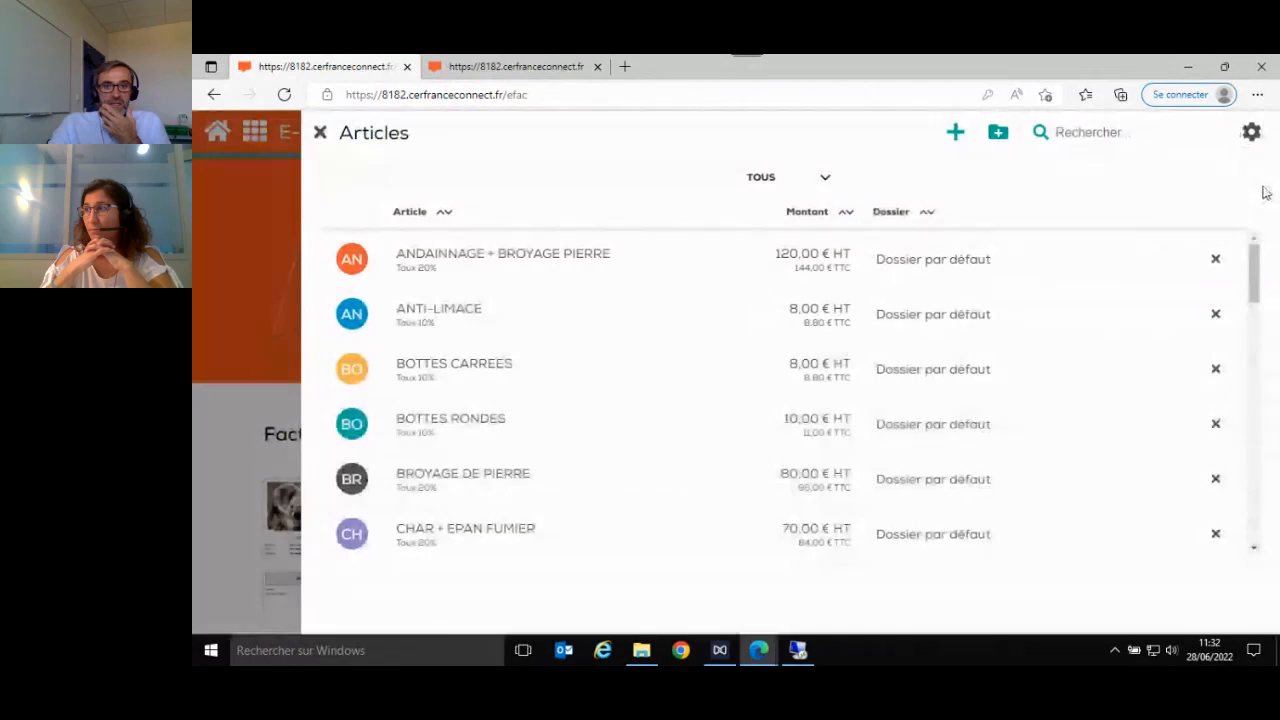
scroll(600, 400, "down", 3)
scroll(603, 400, "up", 3)
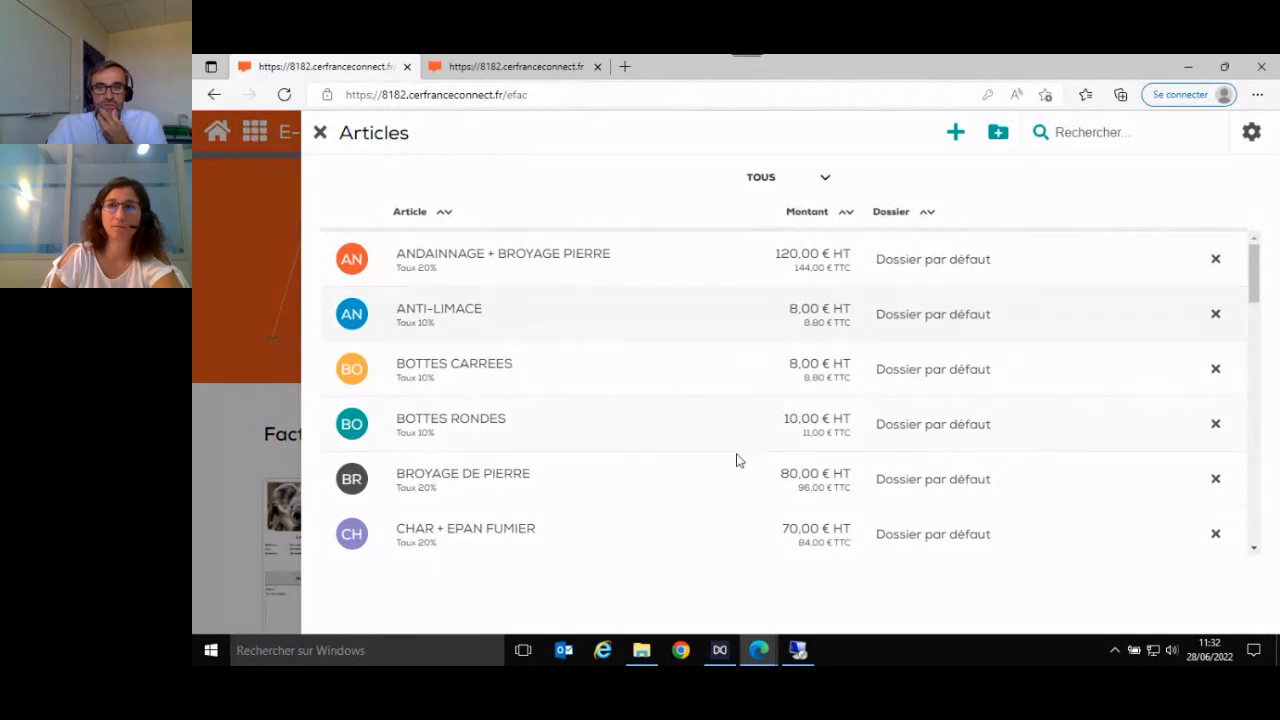
- View the article list's additional options, including Articles du livre de caisse, and close the list
left_click(1252, 134)
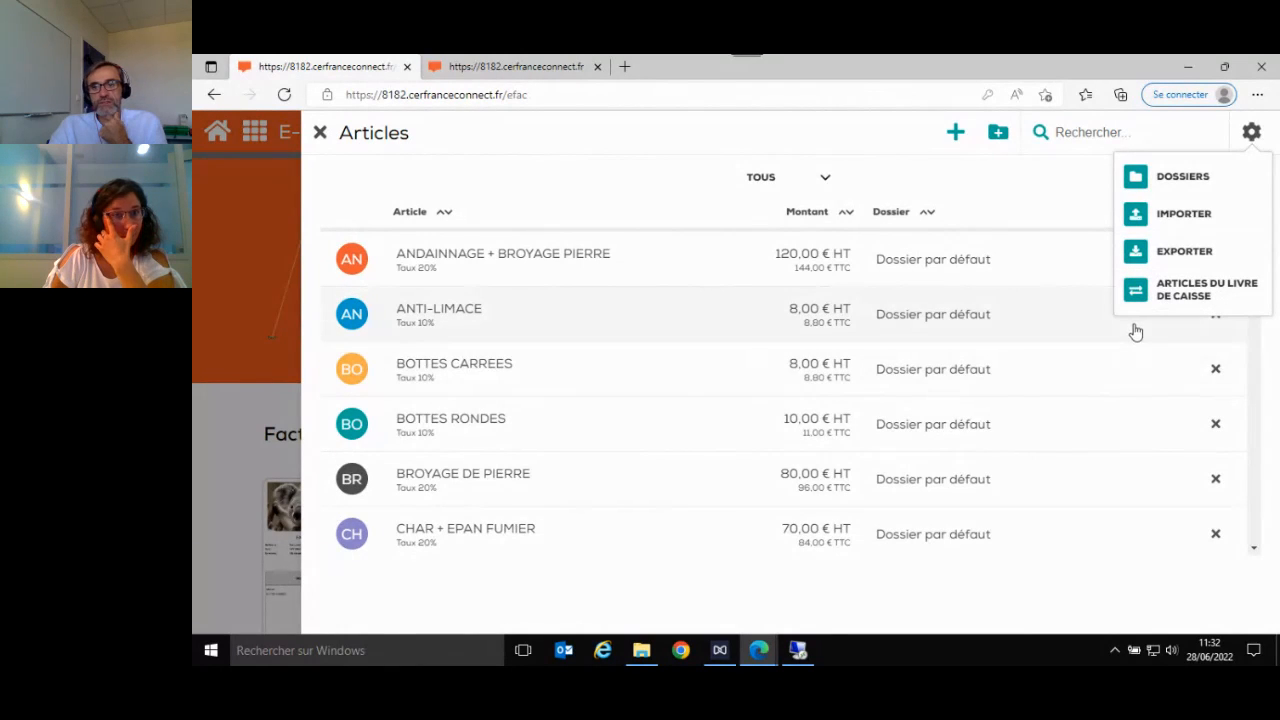
left_click(731, 140)
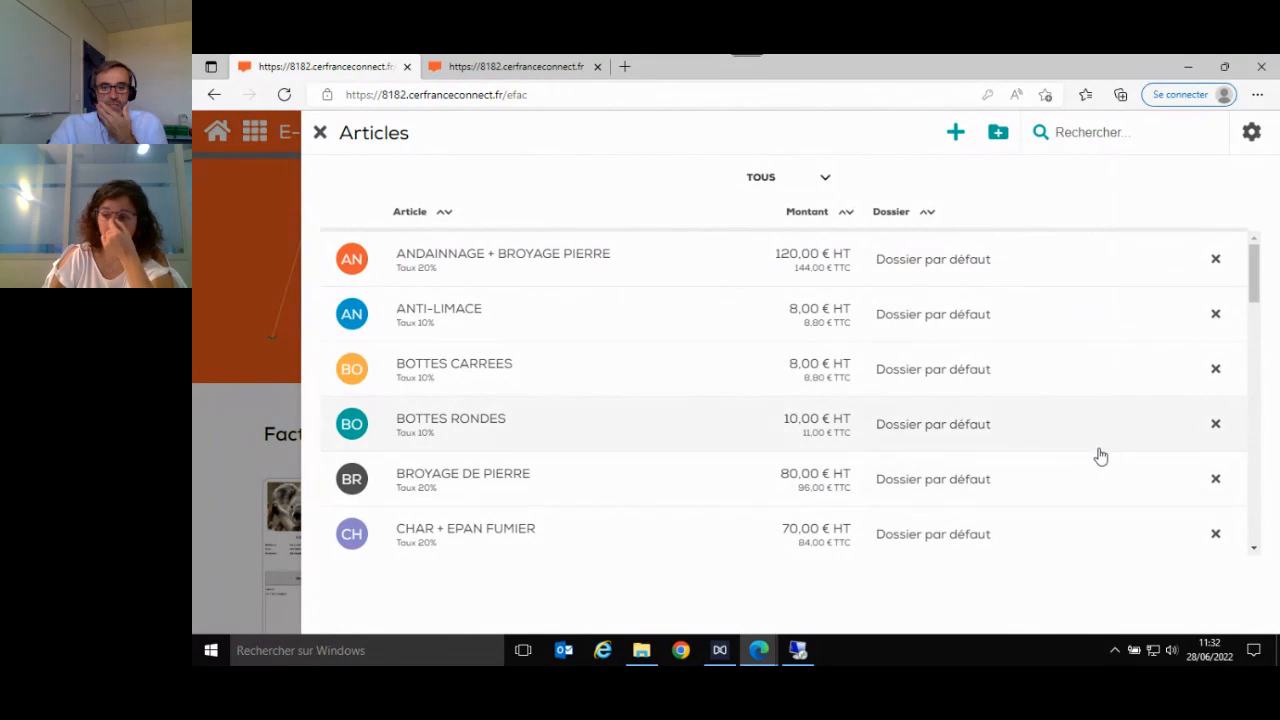
scroll(1085, 462, "down", 3)
scroll(1083, 462, "up", 3)
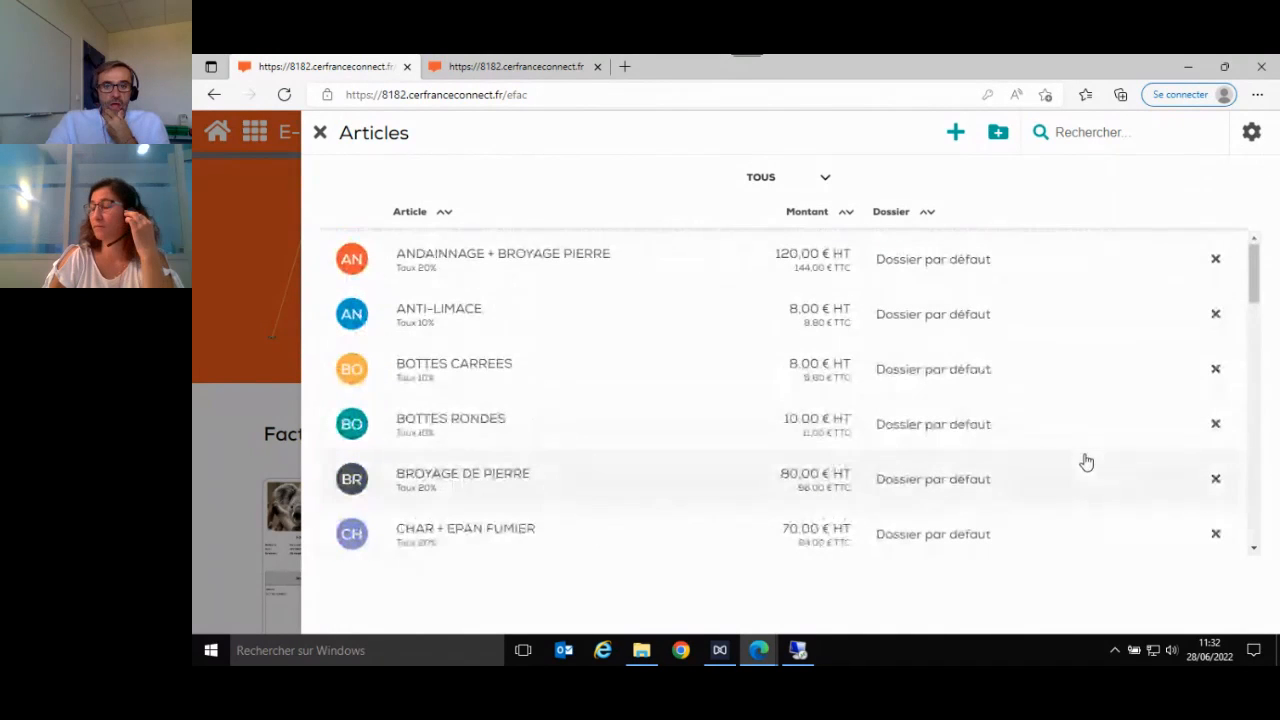
left_click(320, 132)
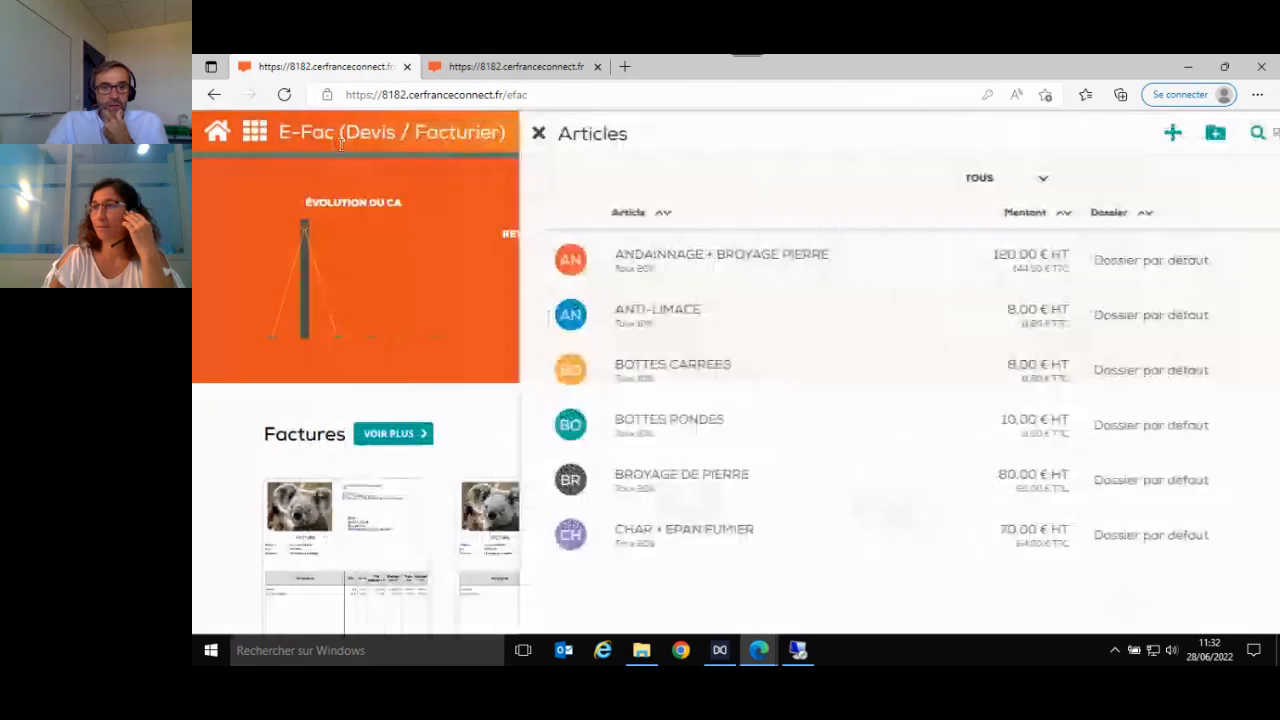
- Open the Moyens de paiement settings, review the available payment methods and close them
left_click(601, 131)
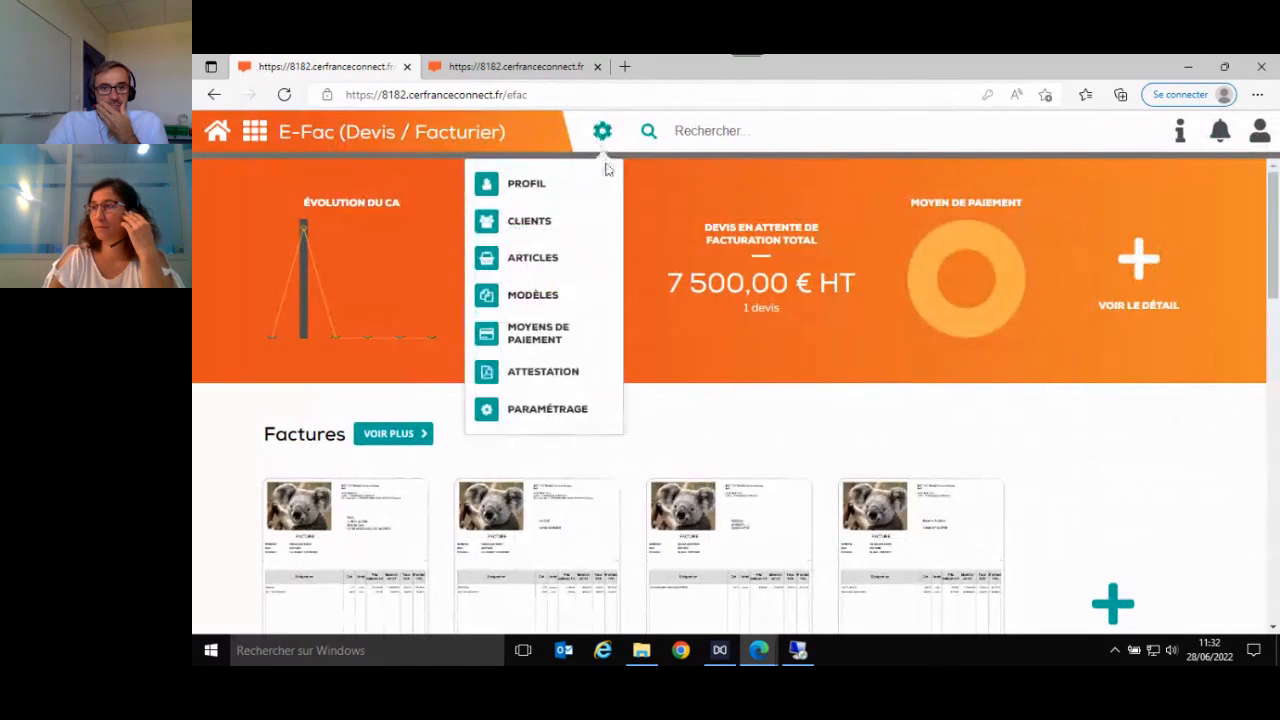
left_click(543, 337)
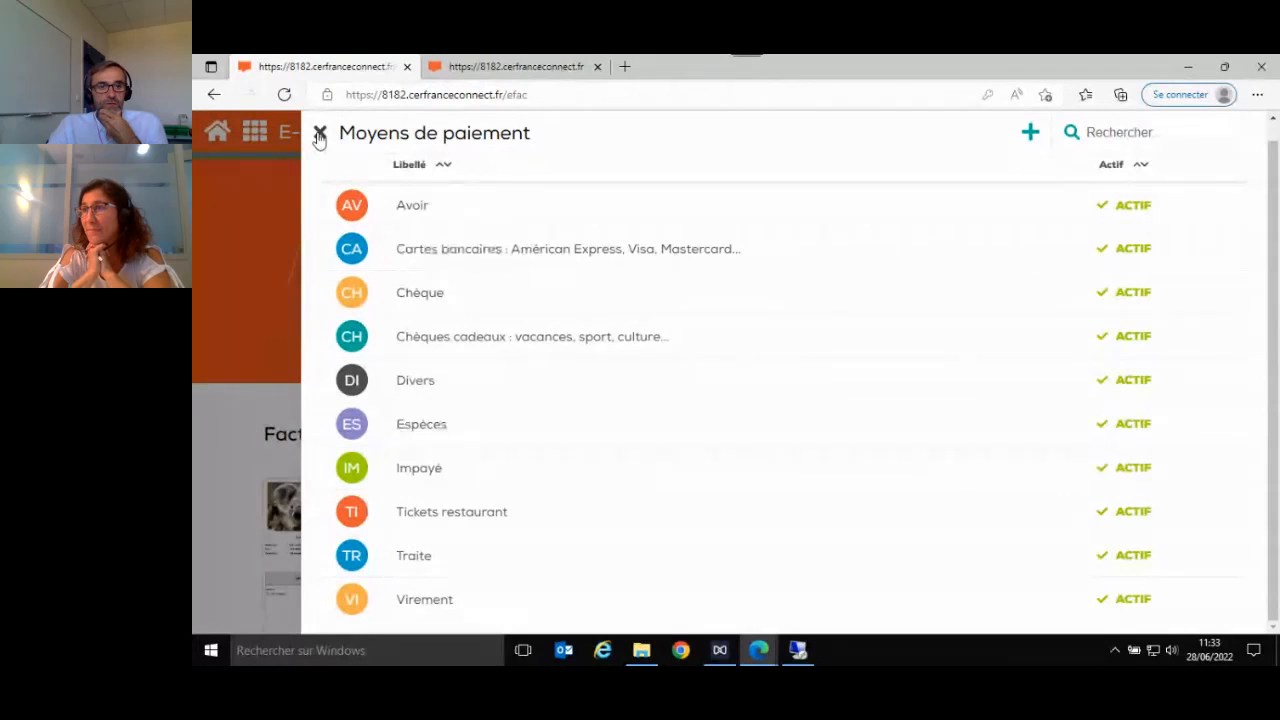
left_click(319, 134)
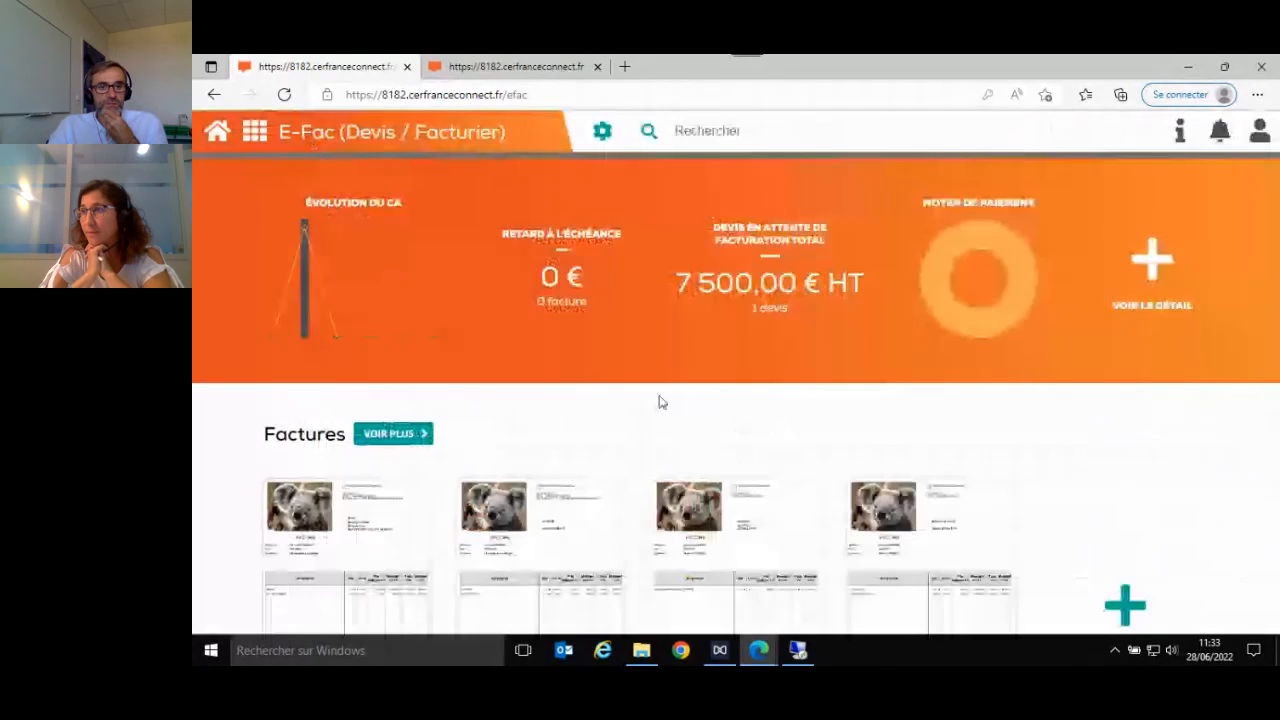
- Open the Attestation page on the VAT anti-fraud law, read it and close it
left_click(603, 135)
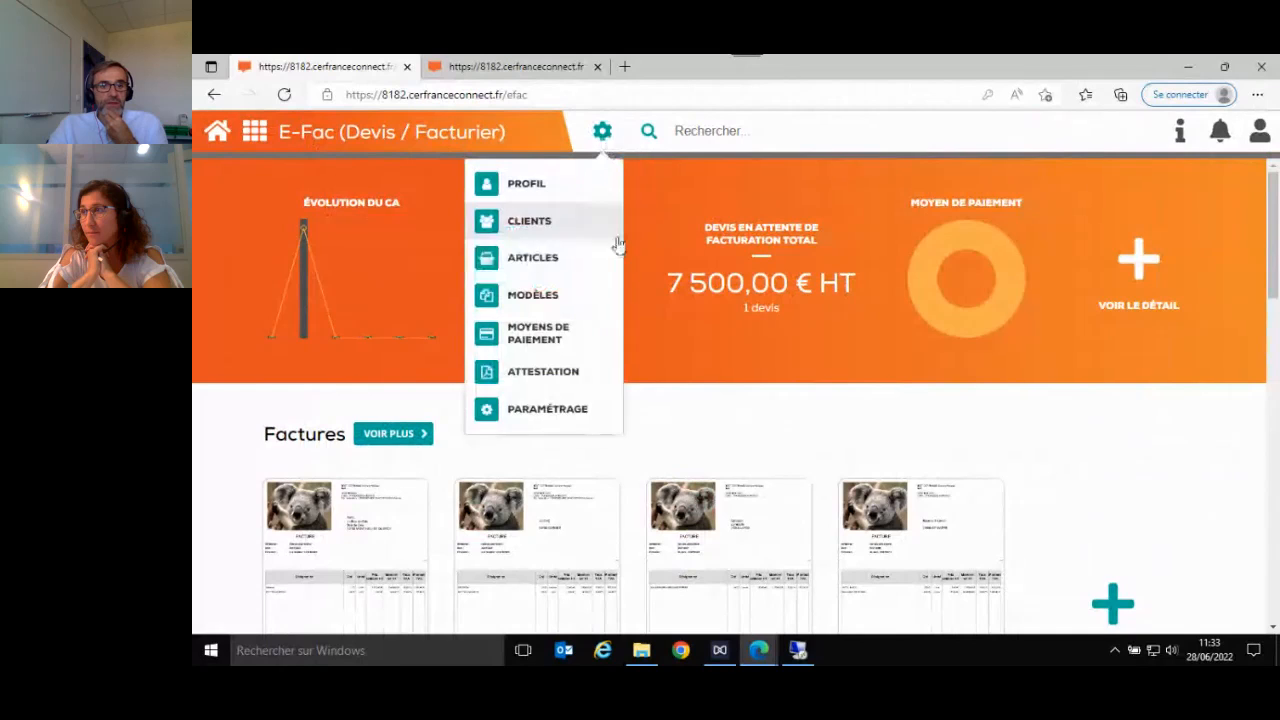
left_click(538, 376)
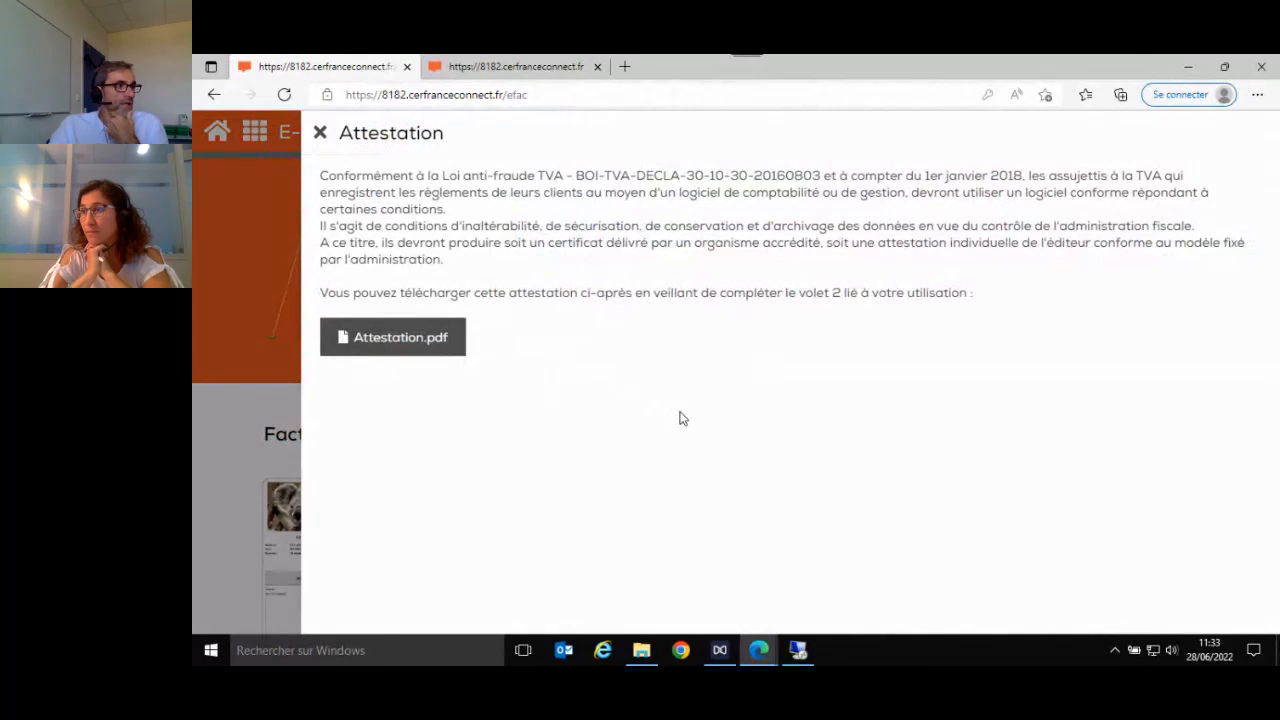
left_click(319, 133)
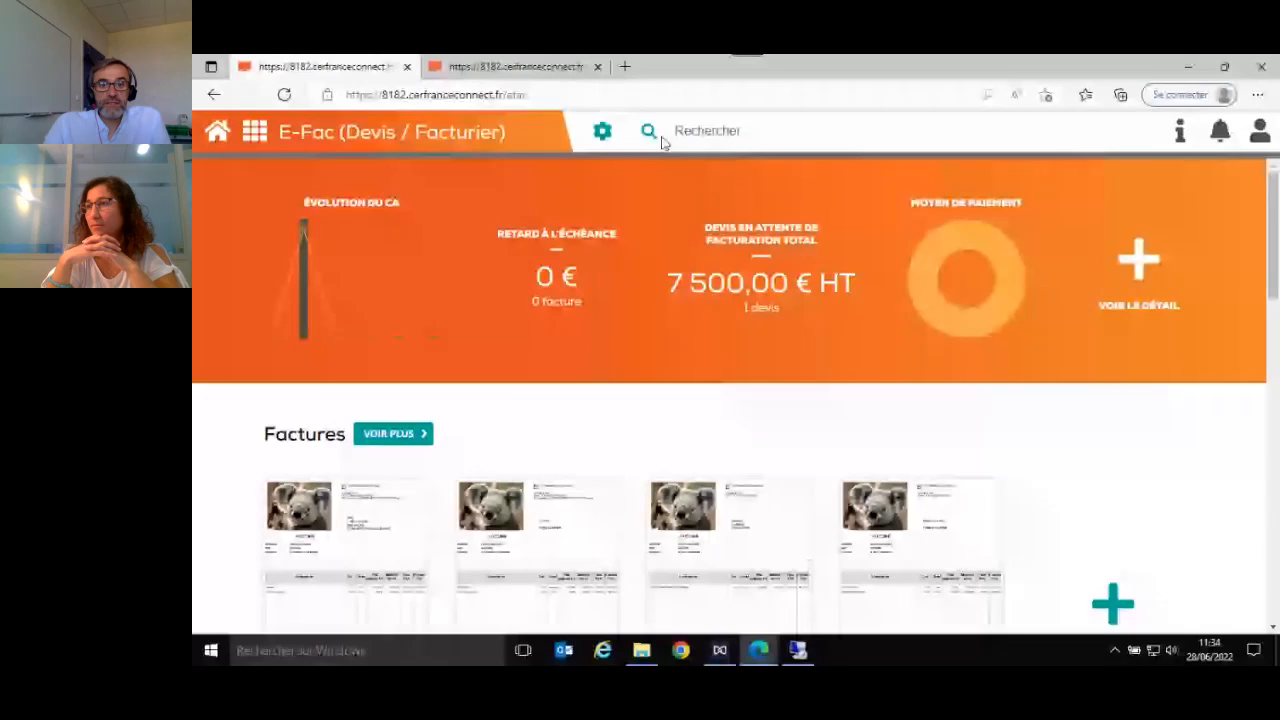
- Point out the home page search field, and view the Mon compte options before closing them
left_click(778, 133)
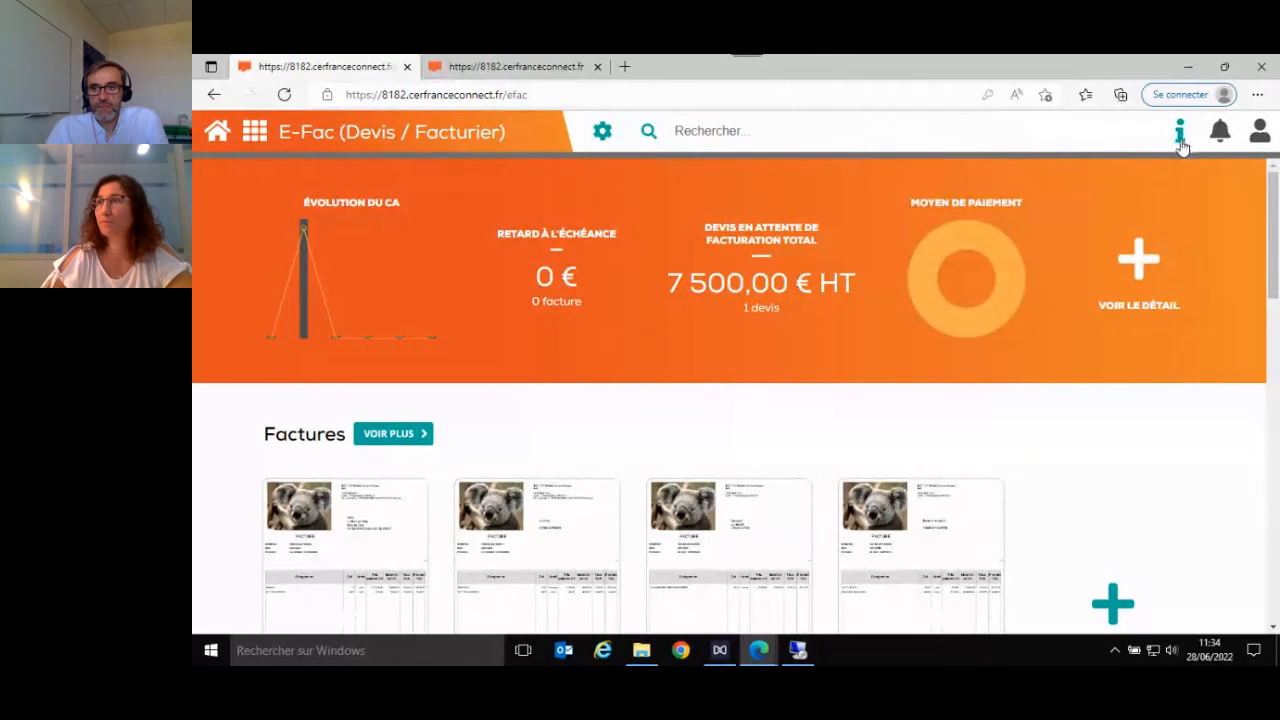
left_click(1259, 131)
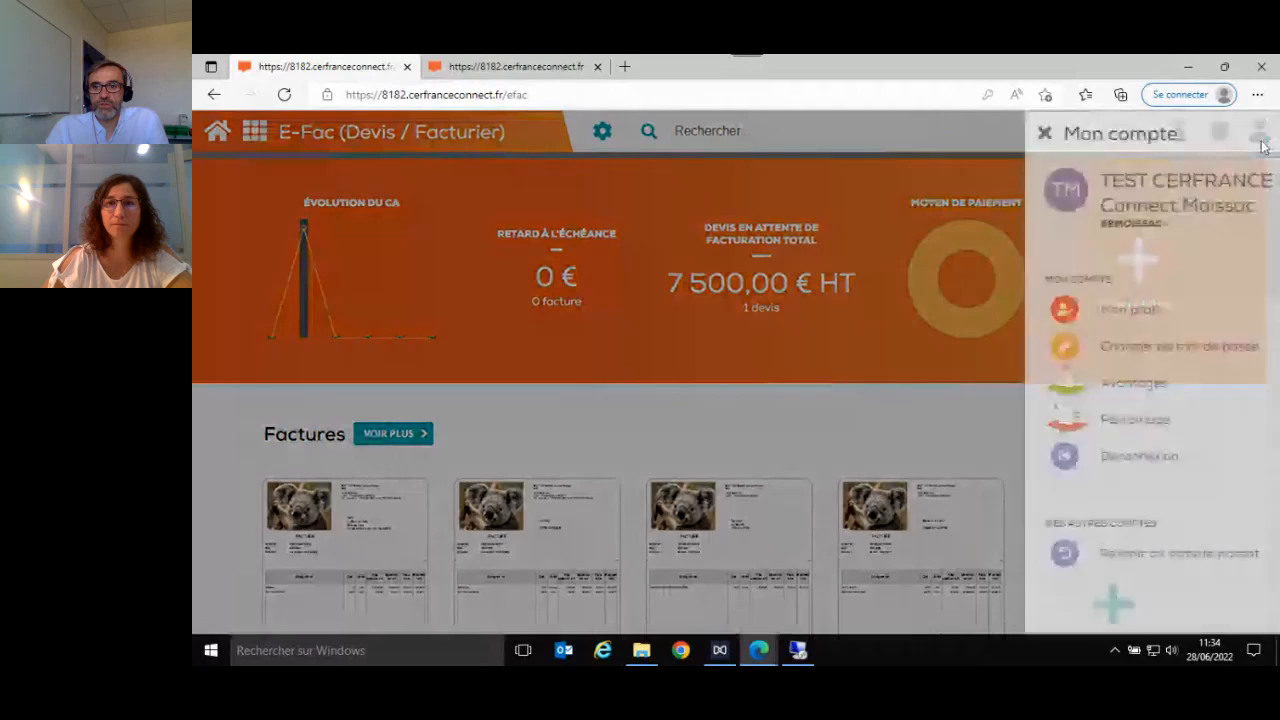
left_click(878, 132)
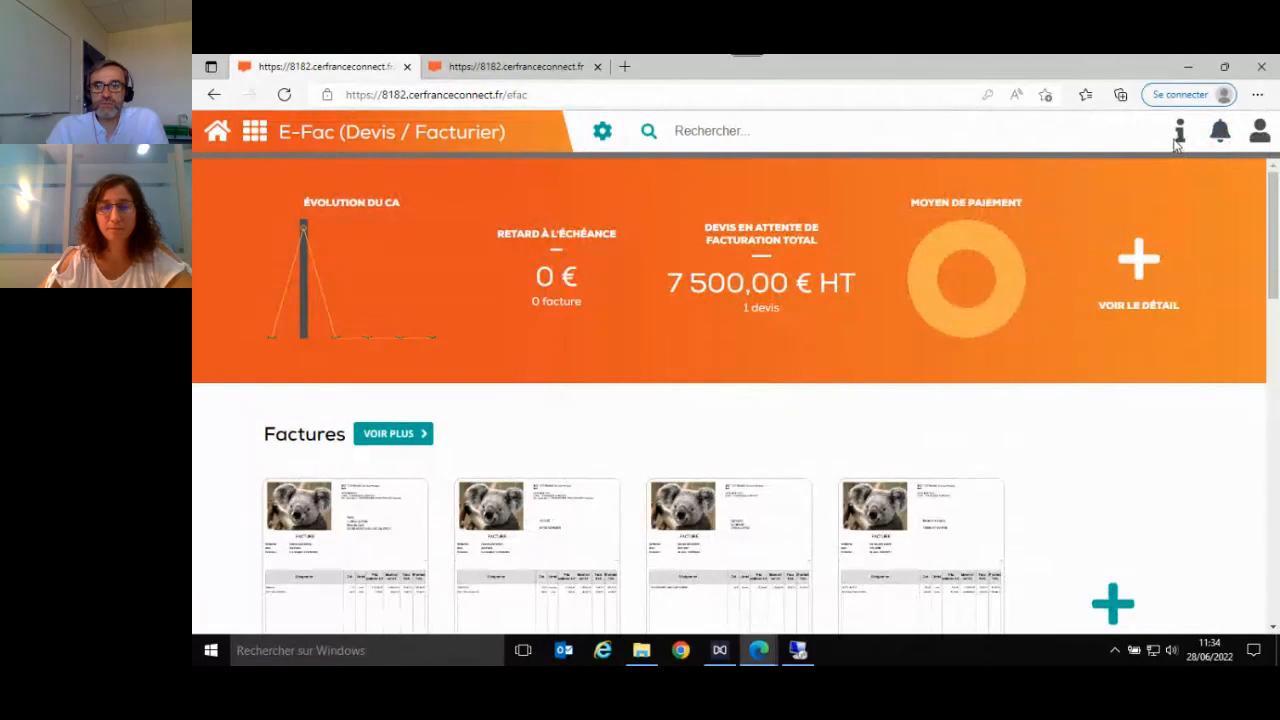
- Open the E-Fac help centre, review its video tutorials and return to the home page's invoices
left_click(1180, 146)
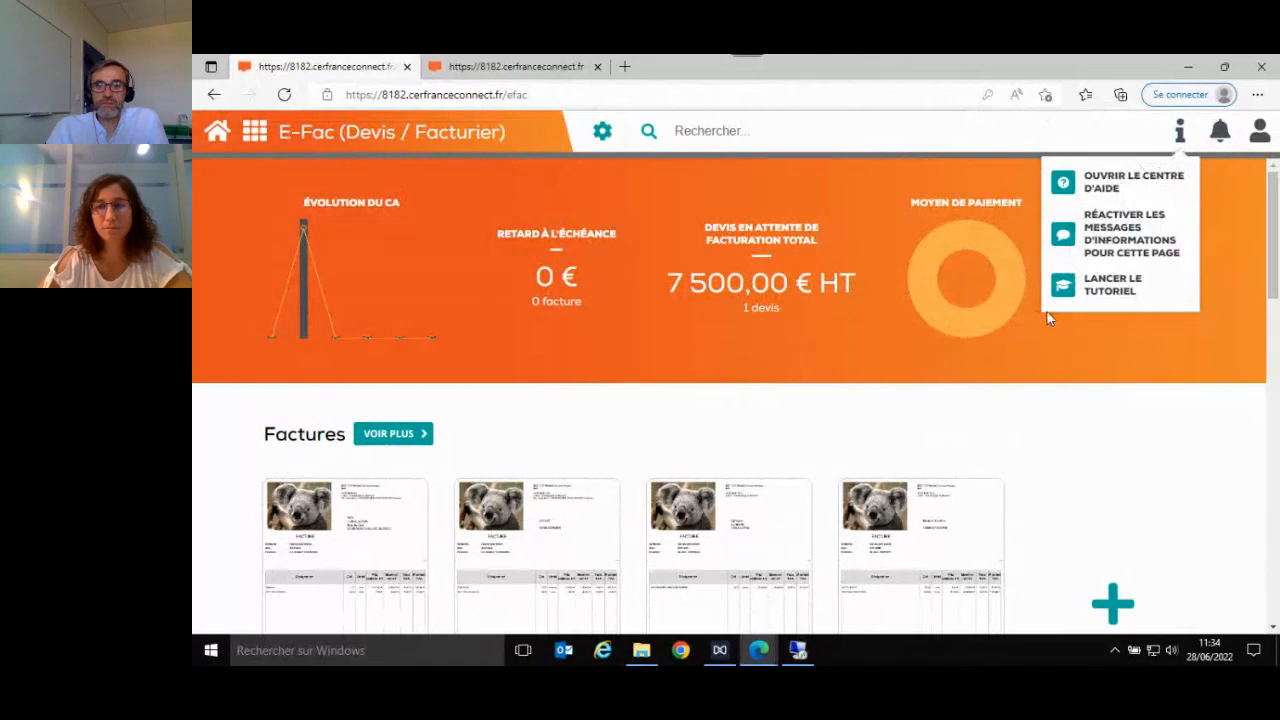
left_click(1137, 192)
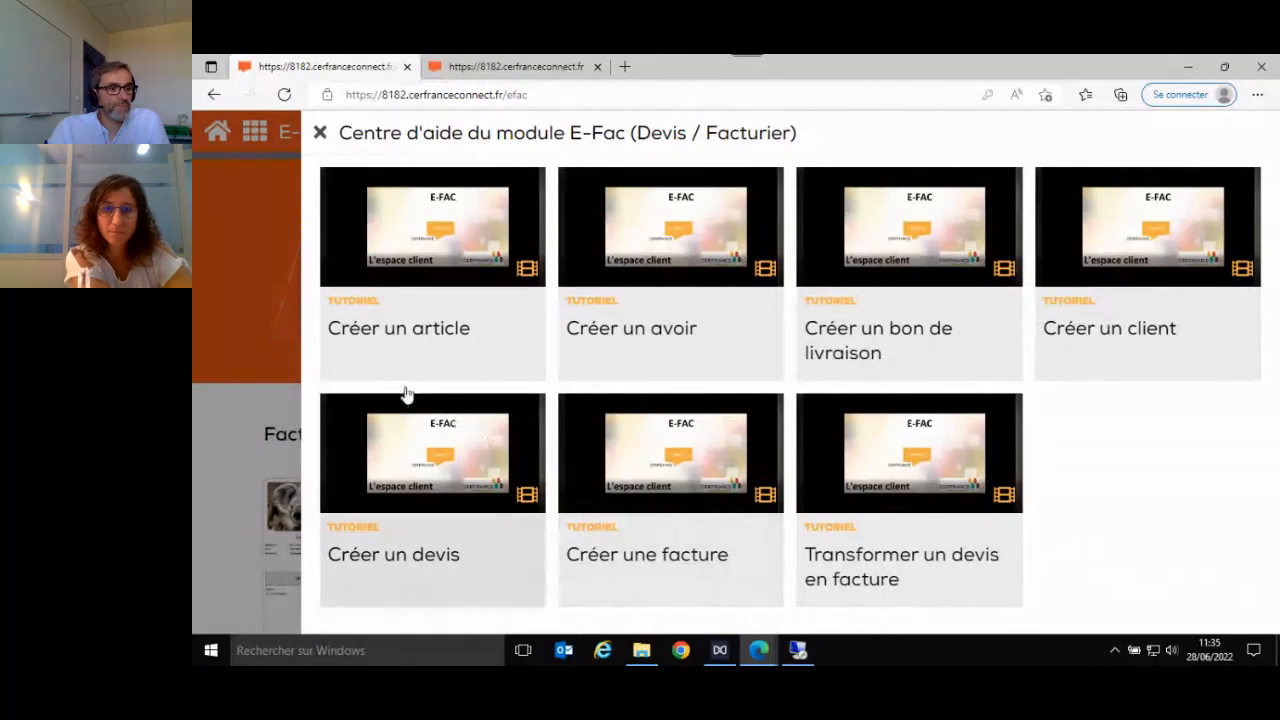
left_click(319, 134)
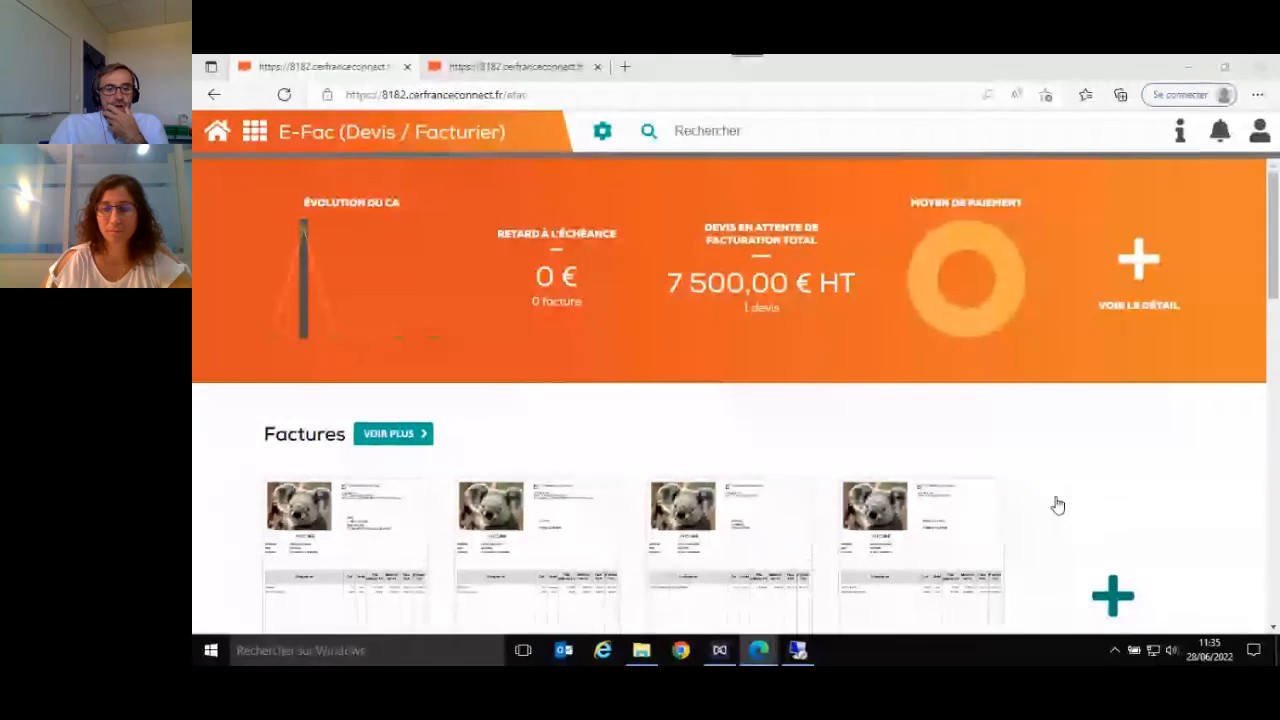
scroll(1058, 505, "down", 1)
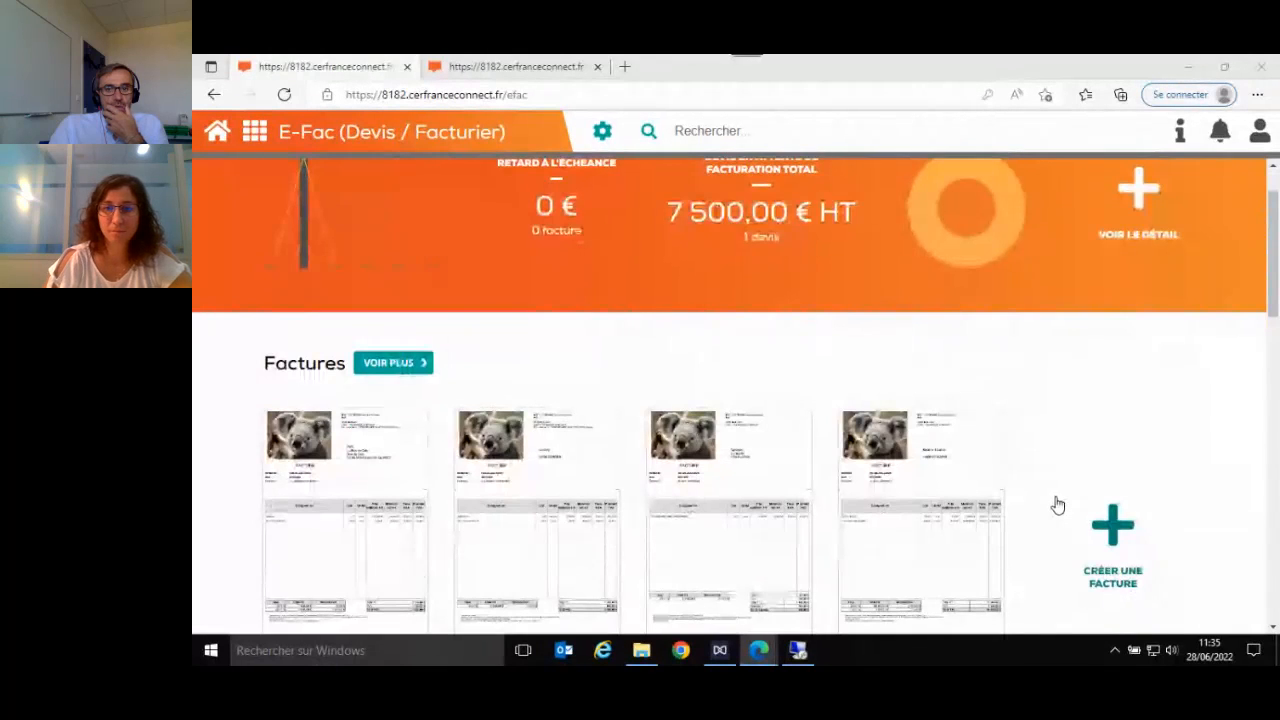
scroll(1058, 505, "up", 1)
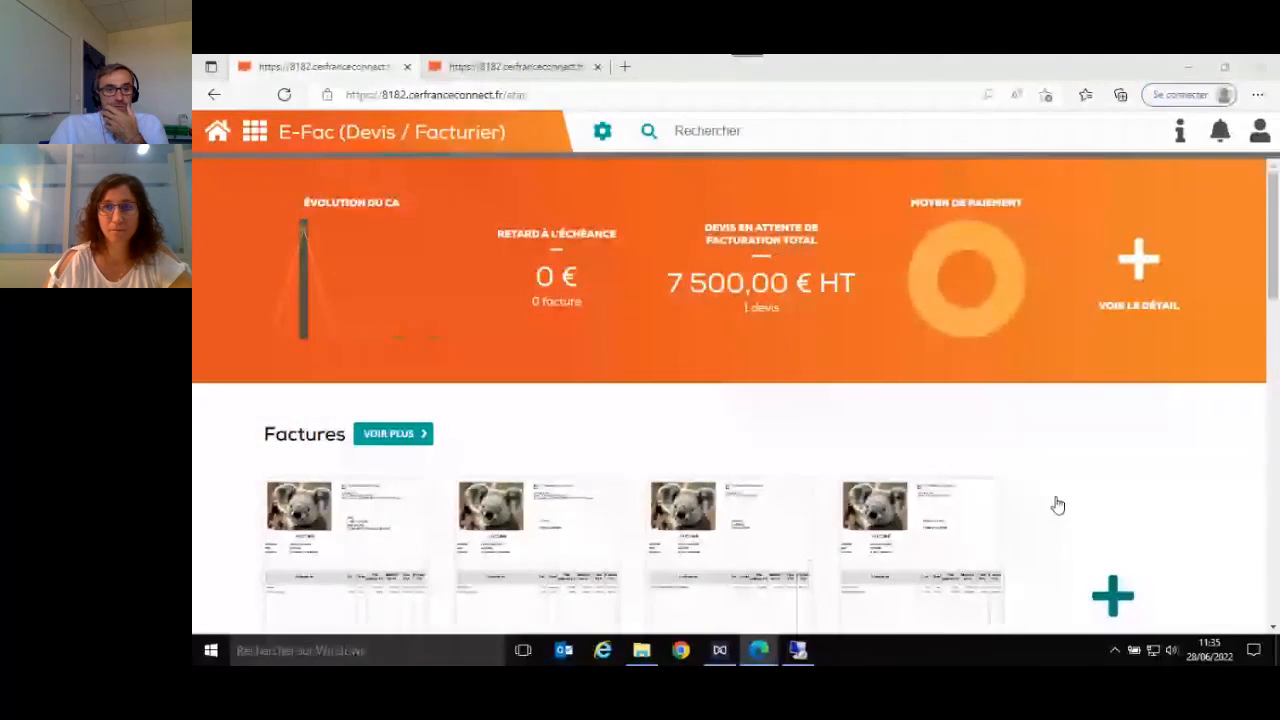
- Open the full list of invoices, turn on grouped actions and select both invoices dated January 2022
scroll(1058, 505, "down", 1)
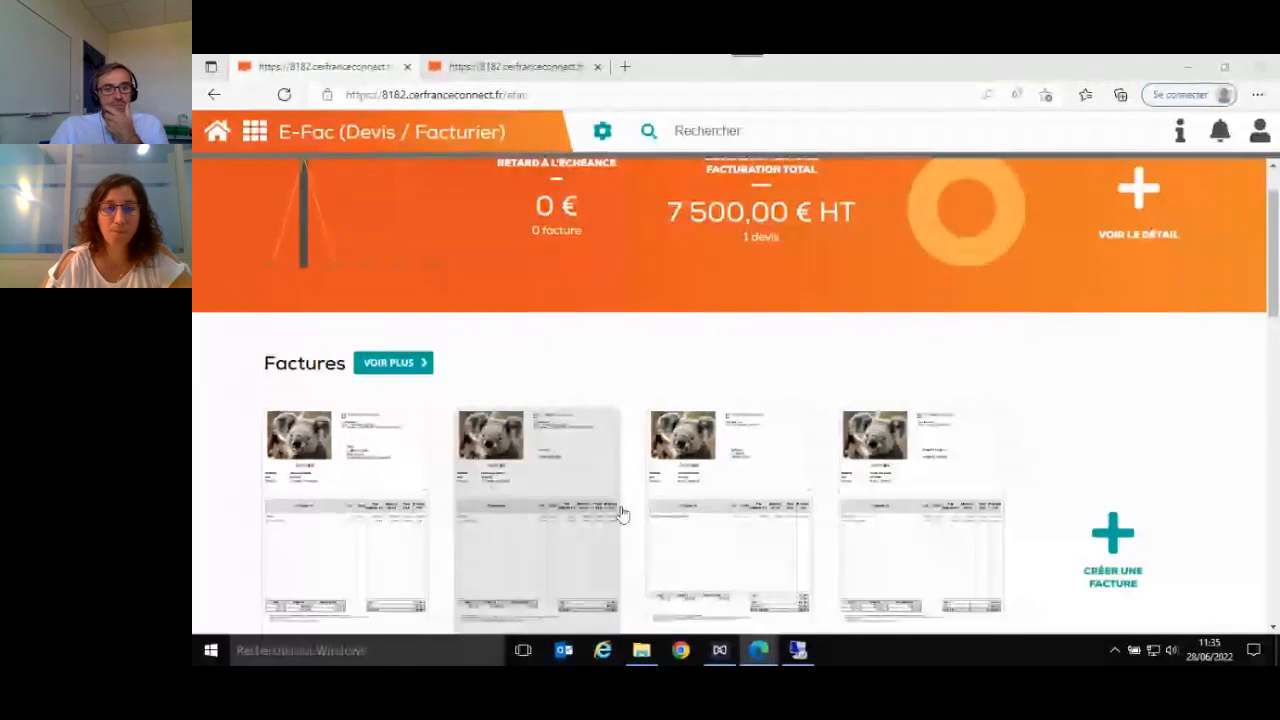
left_click(383, 364)
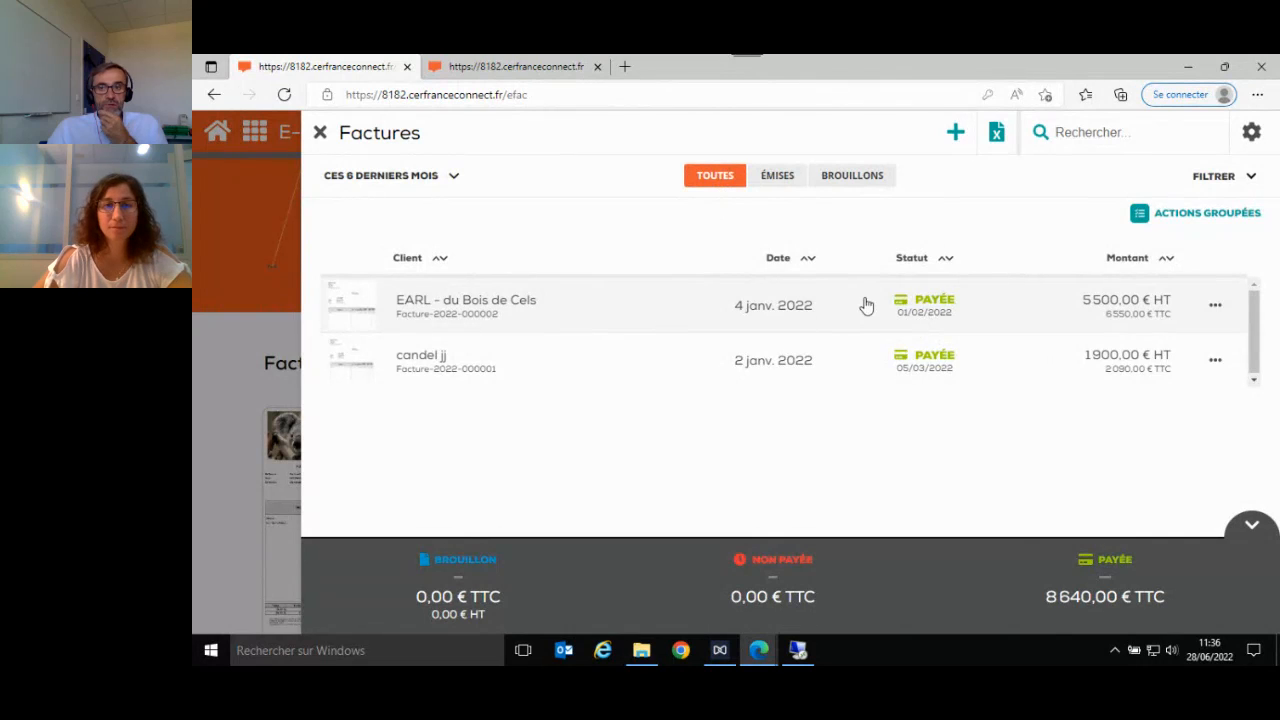
left_click(1177, 222)
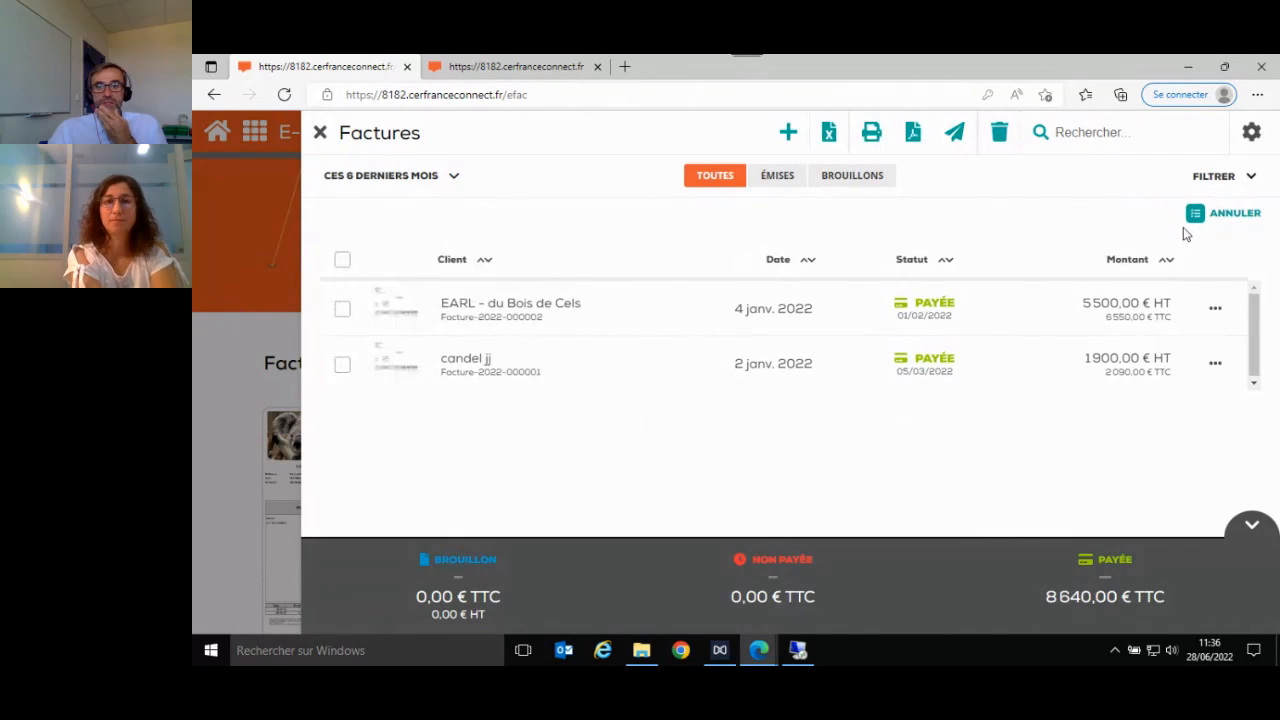
left_click(342, 310)
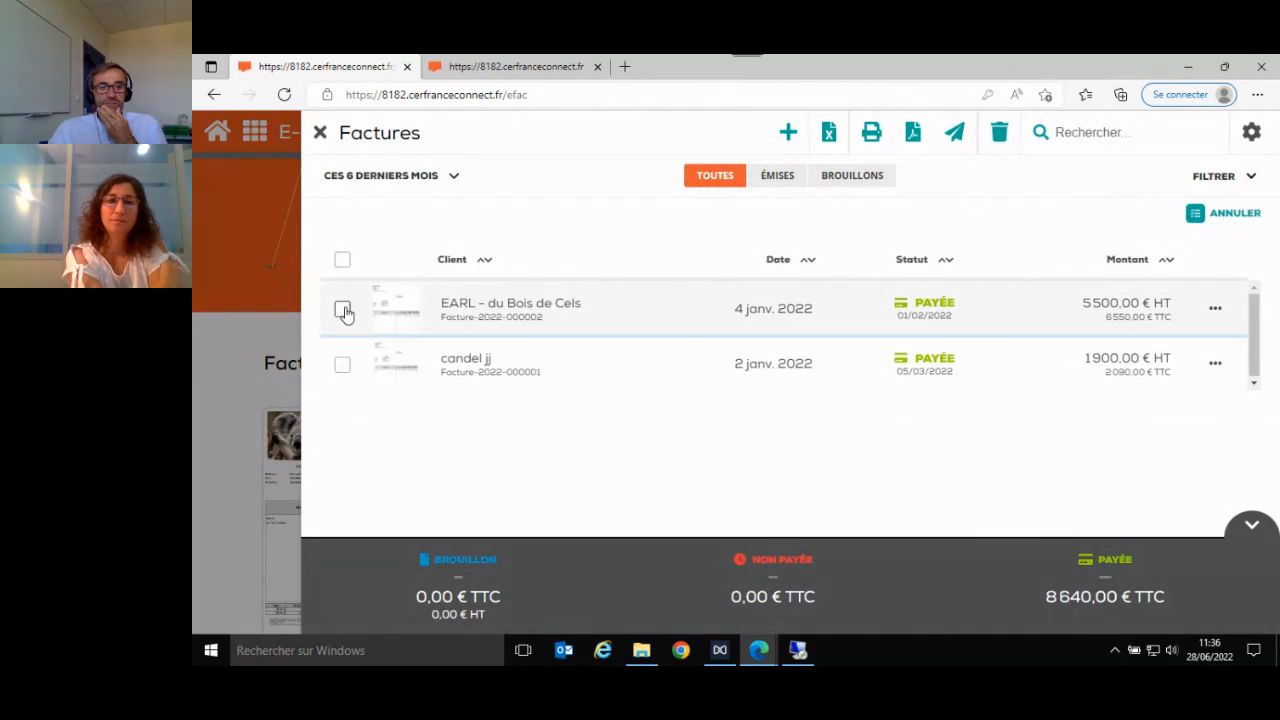
left_click(342, 385)
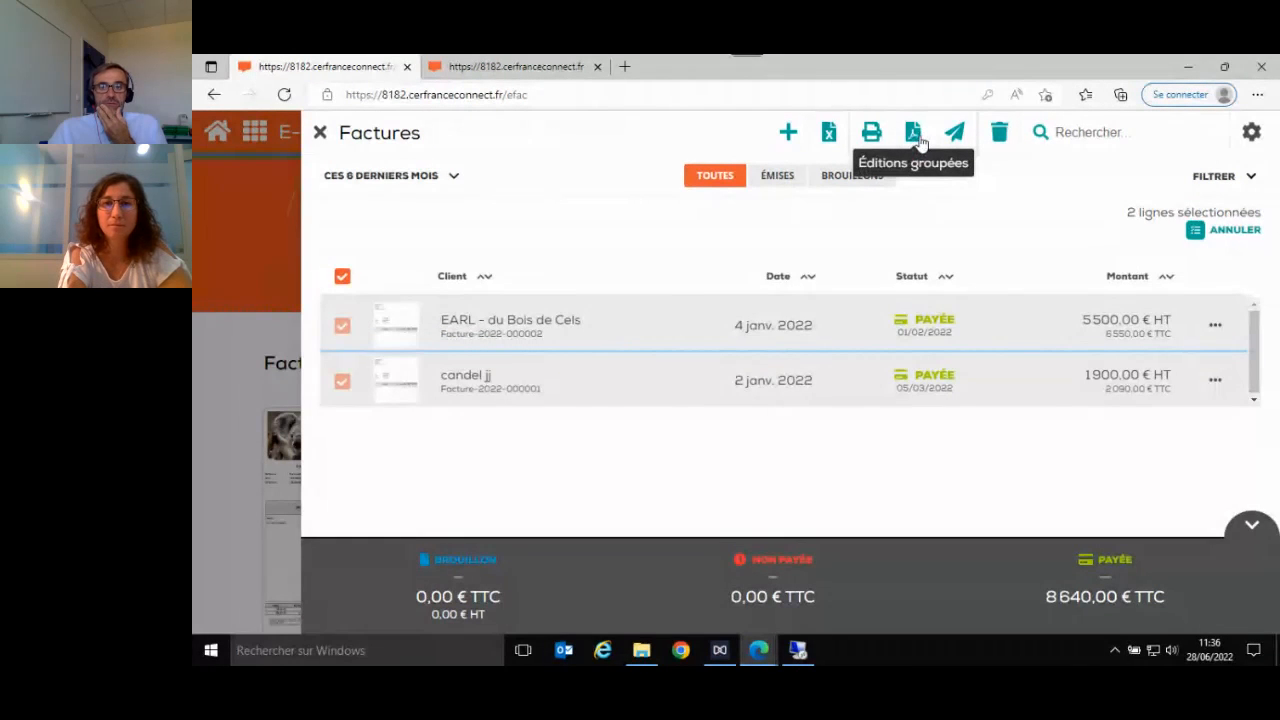
- Generate the grouped edition of the selected invoices, open Journal.pdf and look through its pages
left_click(920, 140)
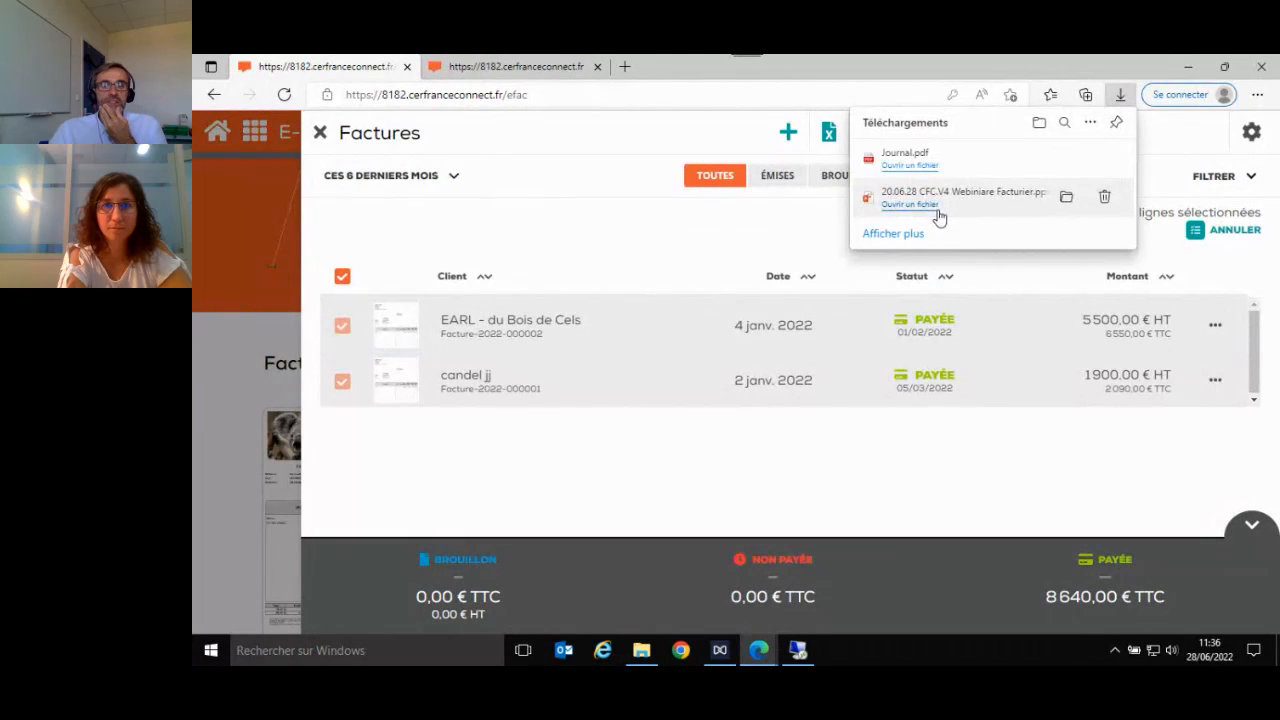
left_click(921, 164)
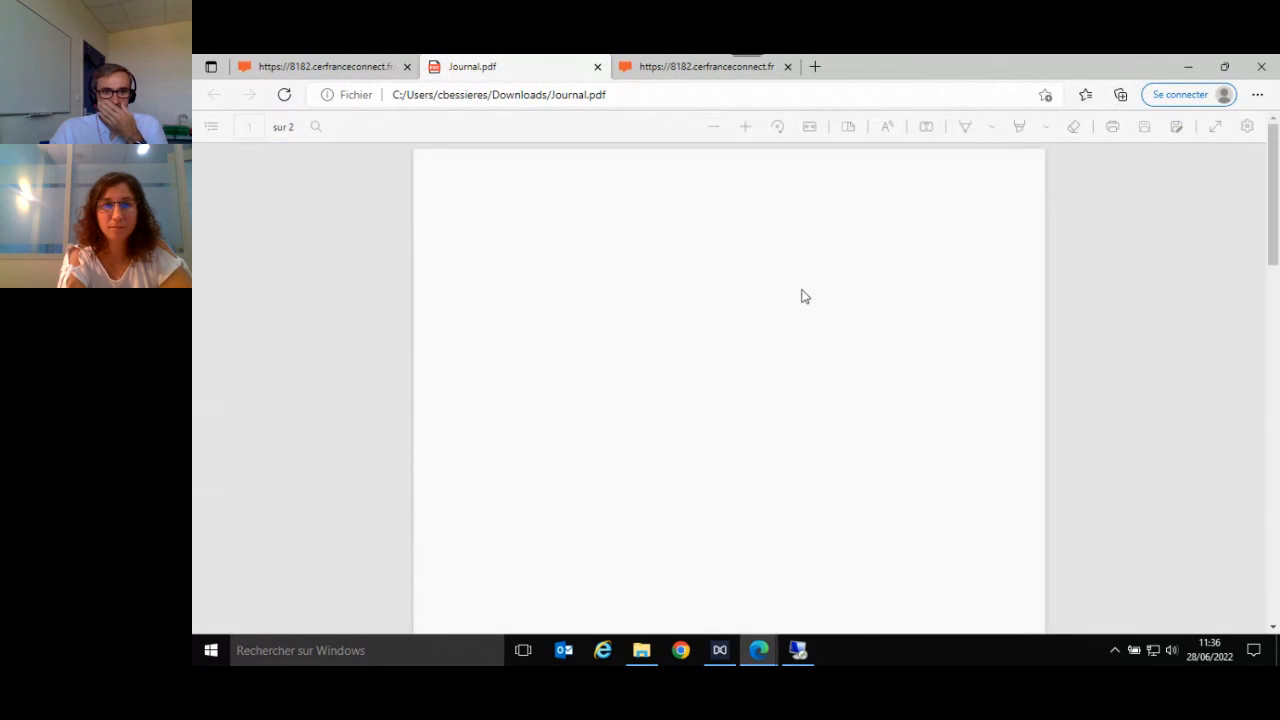
scroll(731, 345, "down", 7)
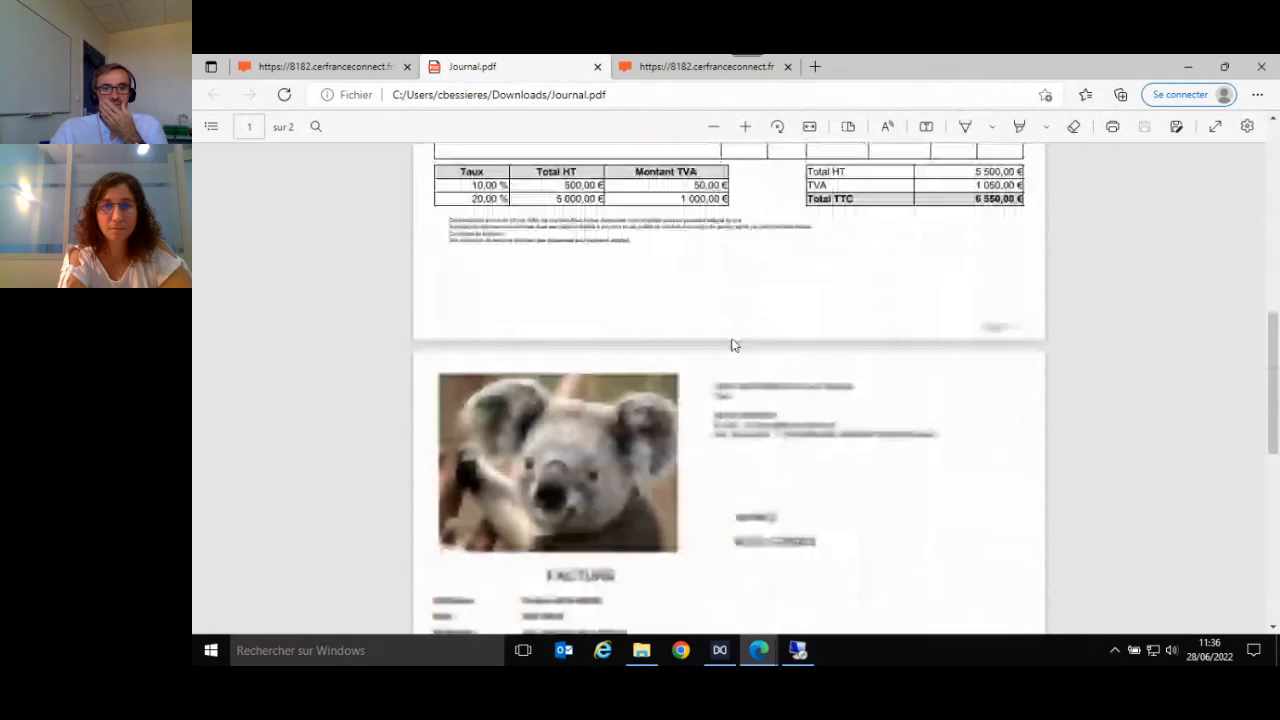
scroll(731, 345, "down", 6)
scroll(728, 347, "up", 5)
scroll(728, 347, "up", 8)
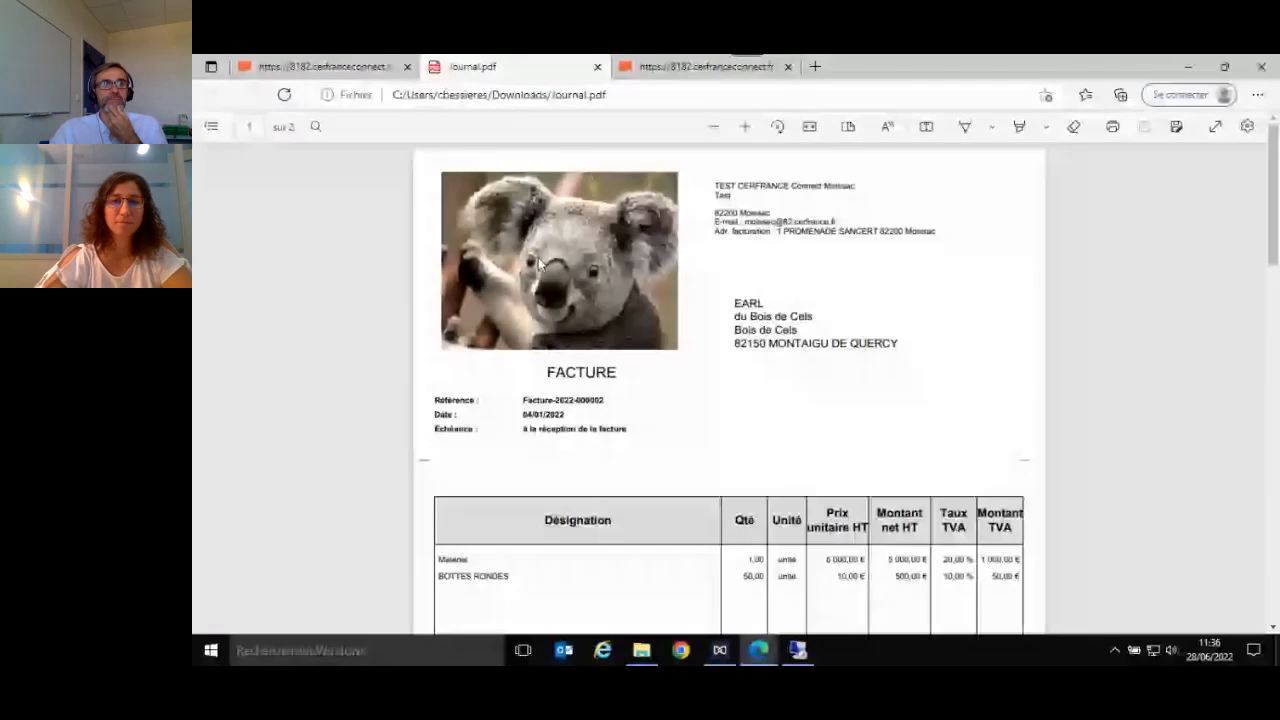
- Print the selected invoices as a sales journal, view Impression.pdf and close both PDF documents
left_click(356, 68)
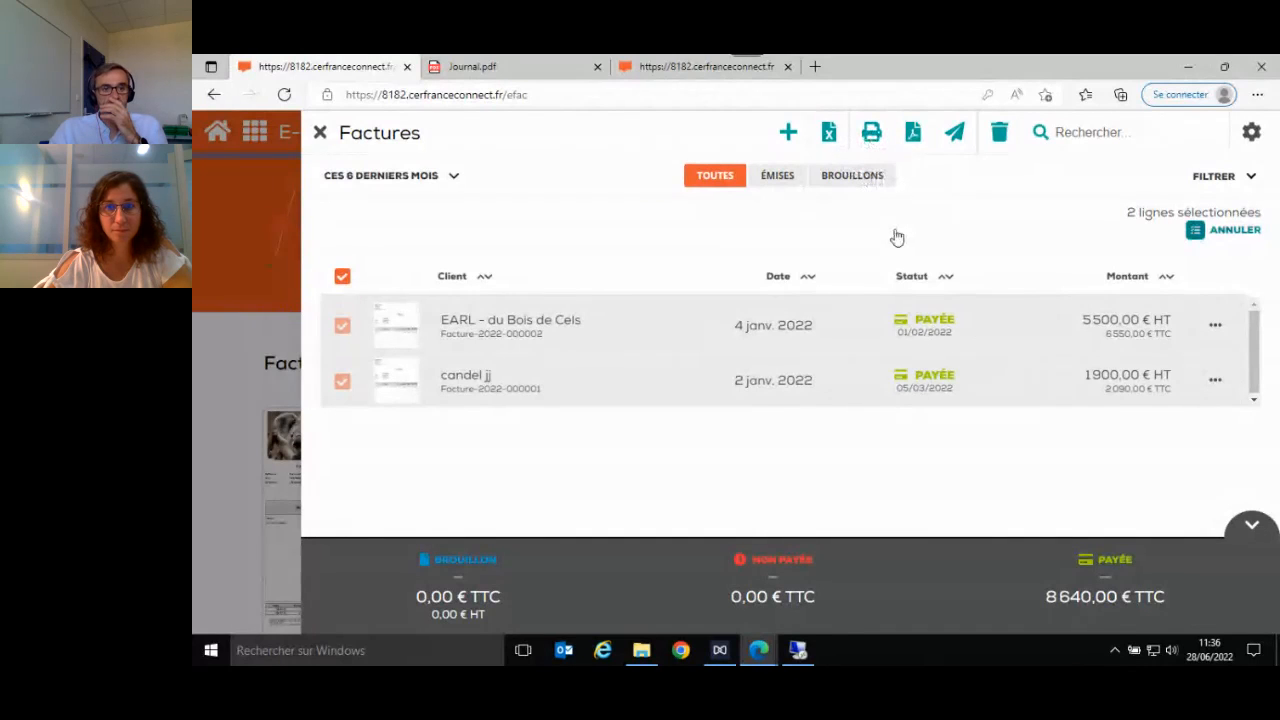
left_click(873, 138)
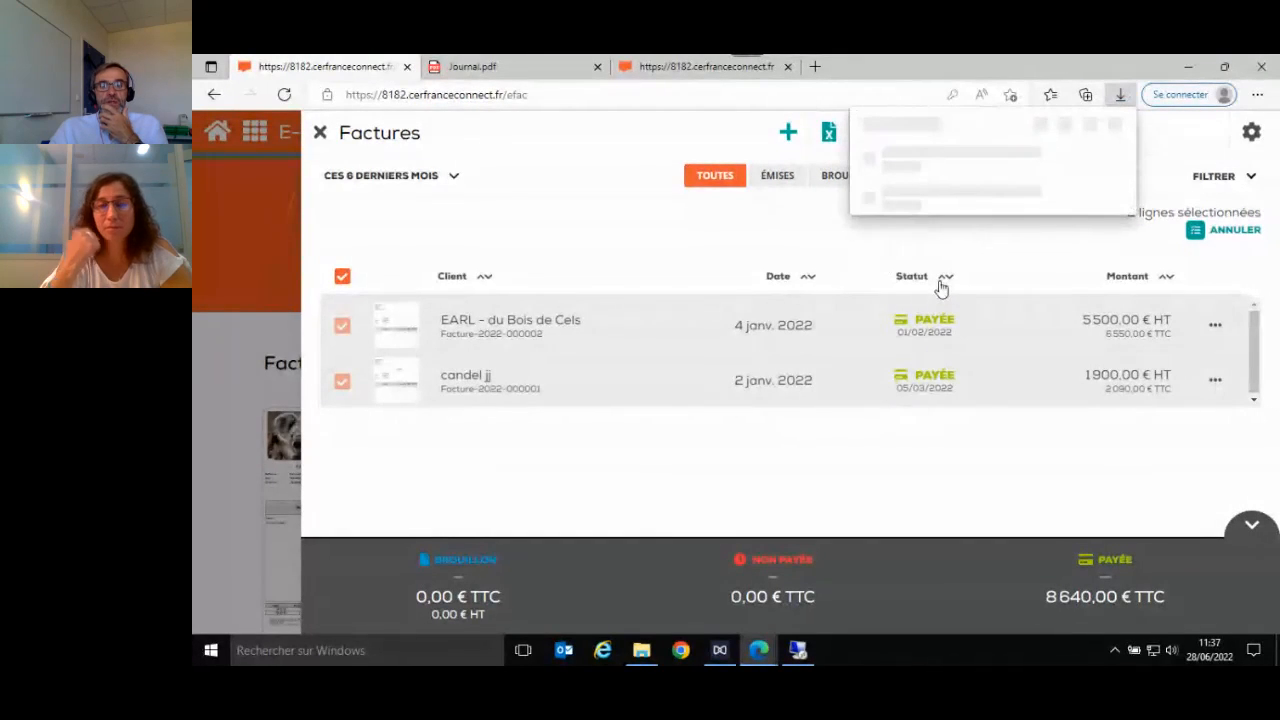
left_click(909, 165)
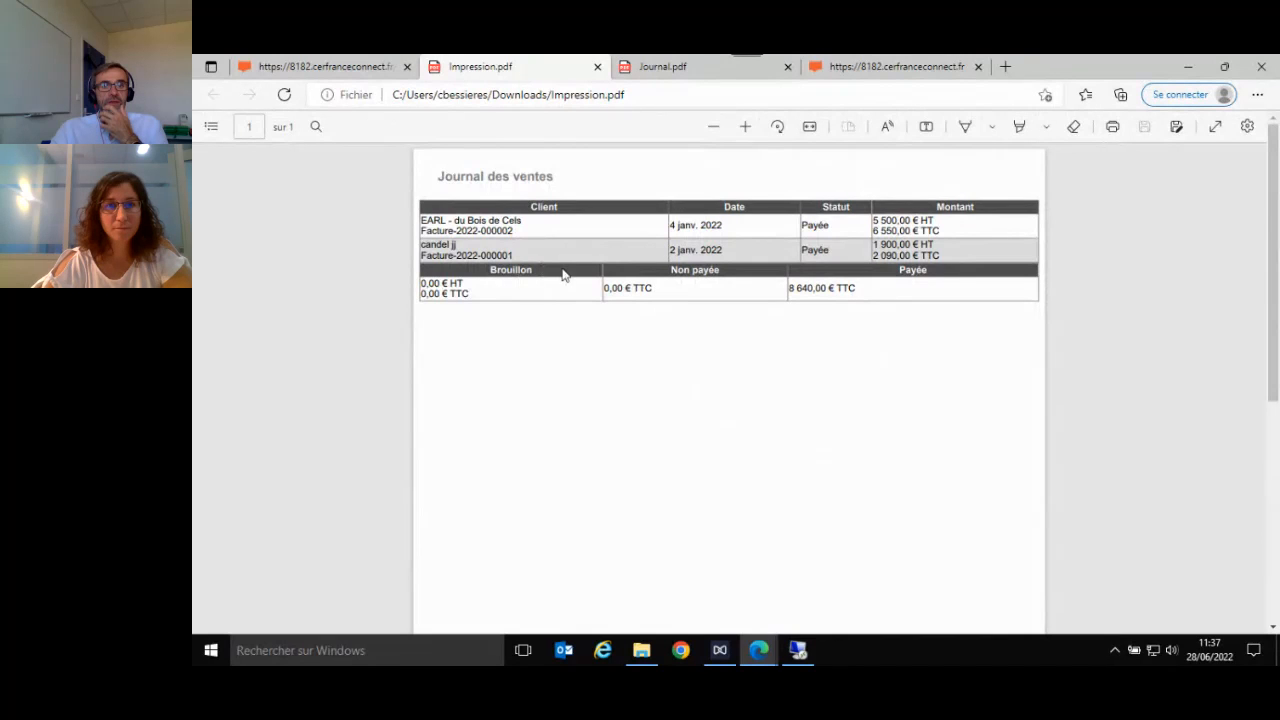
left_click(597, 67)
left_click(597, 67)
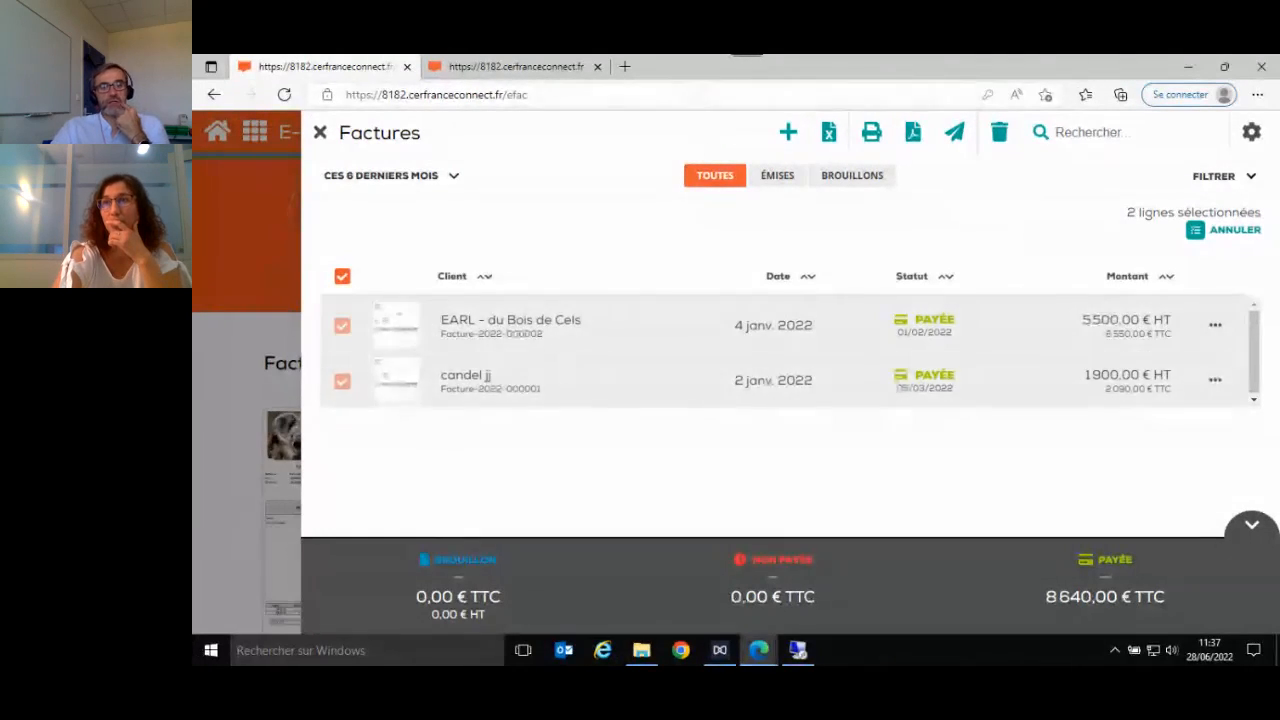
- Leave the invoice list with nothing selected and start creating a new invoice from the home page
left_click(342, 276)
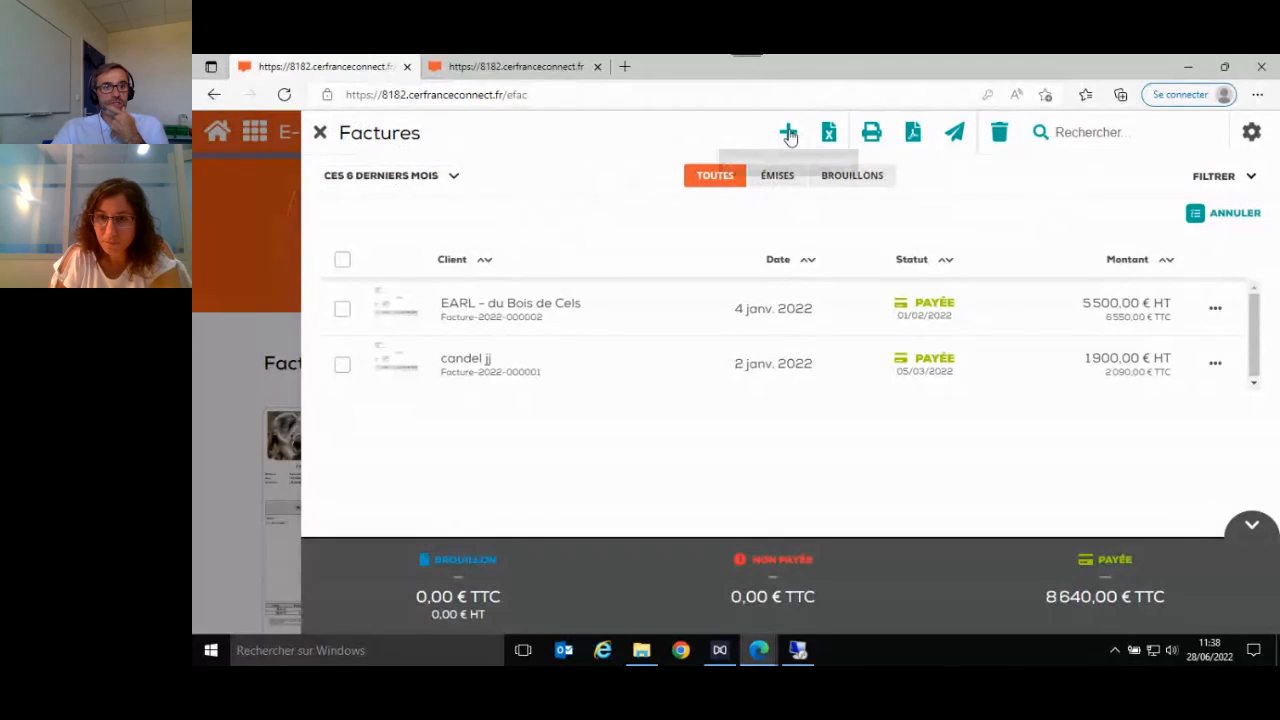
left_click(319, 132)
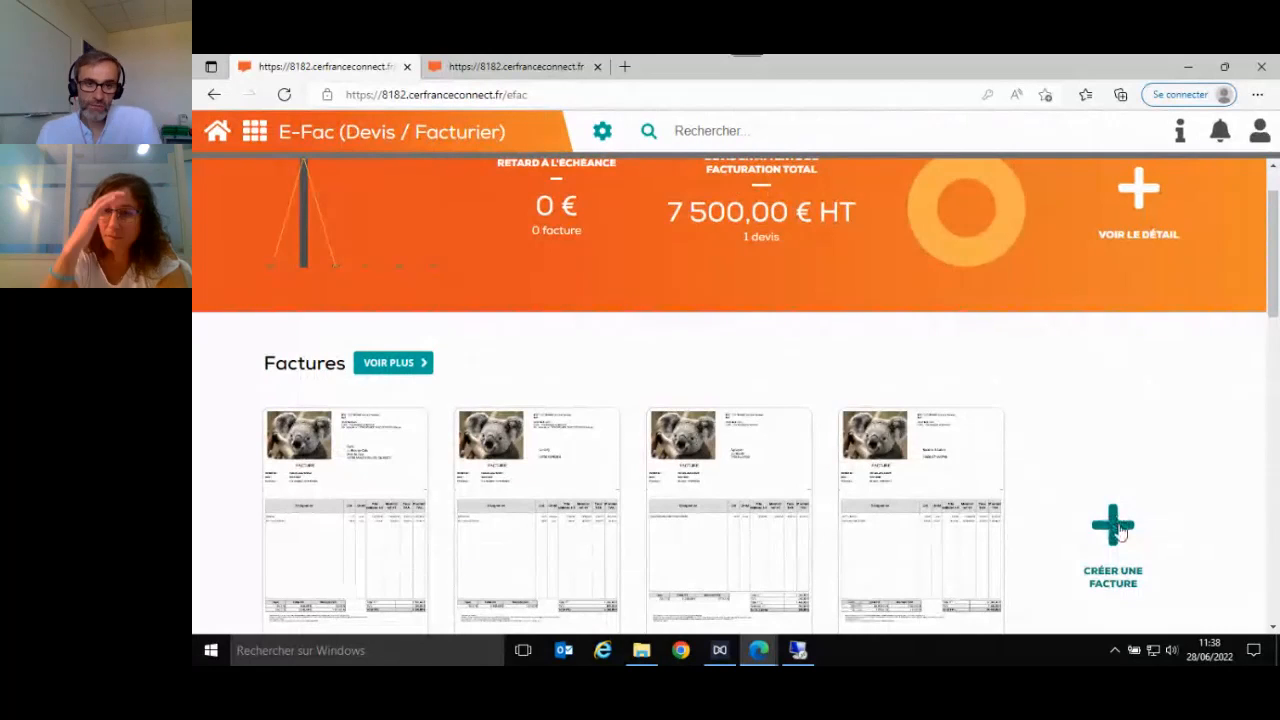
left_click(1118, 529)
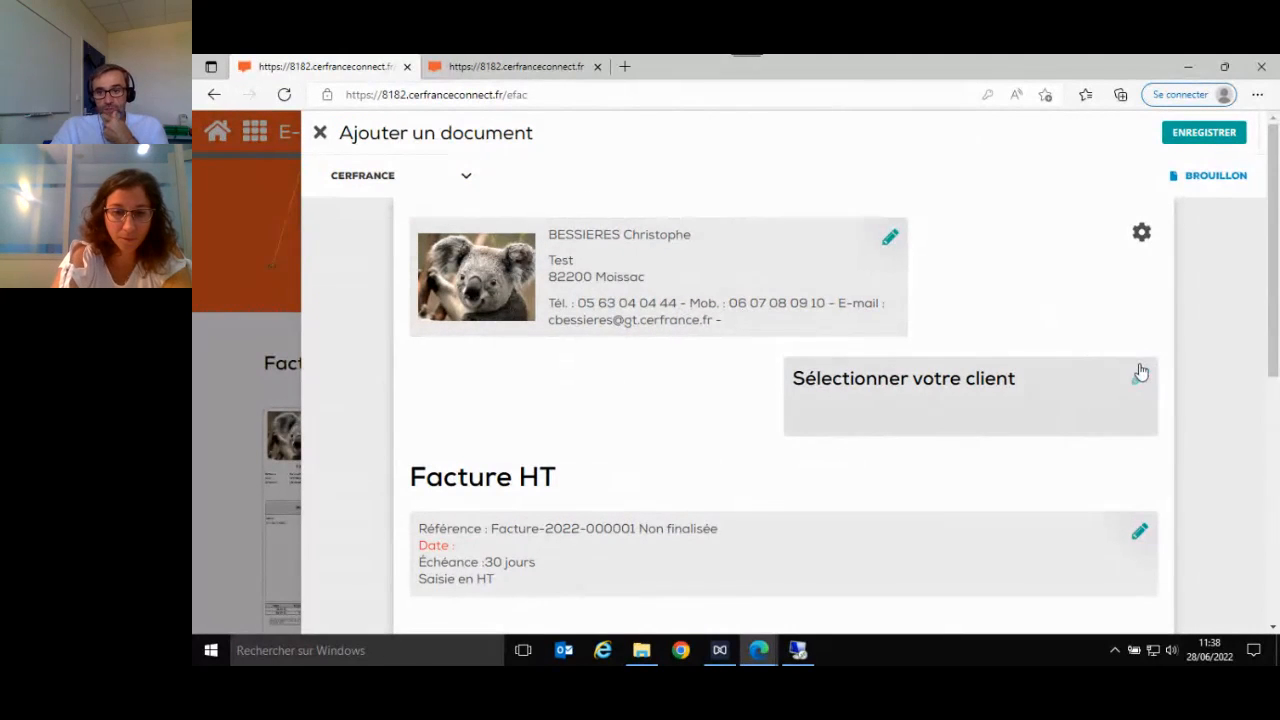
- Show the Forme sociétaire and Capital social in the invoice's issuer profile and save the profile
left_click(891, 240)
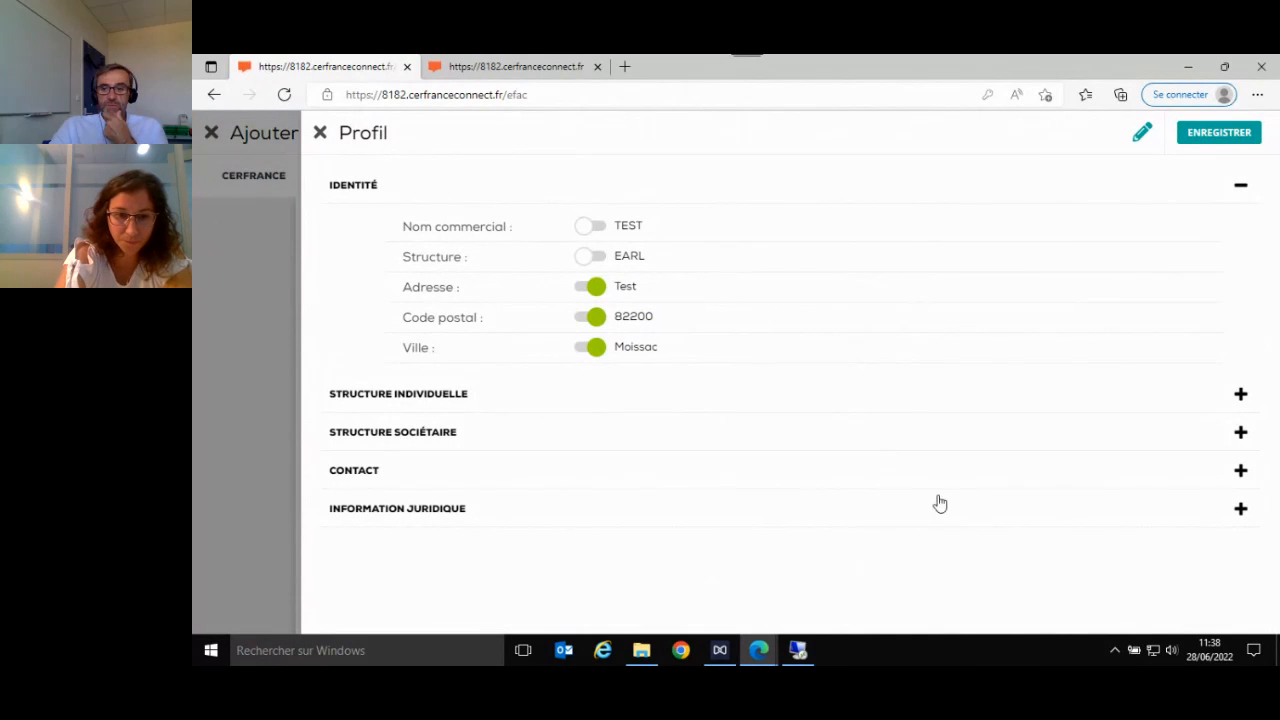
left_click(1009, 480)
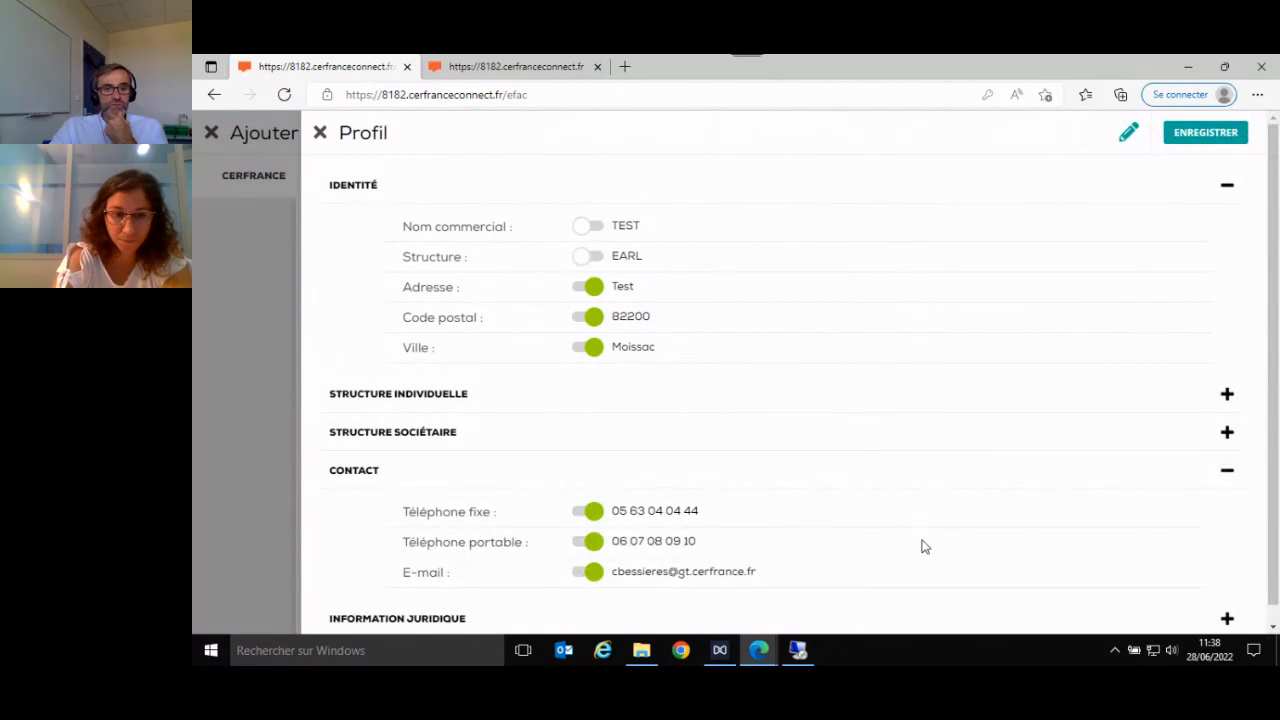
scroll(1100, 530, "down", 1)
scroll(1010, 524, "up", 1)
left_click(897, 432)
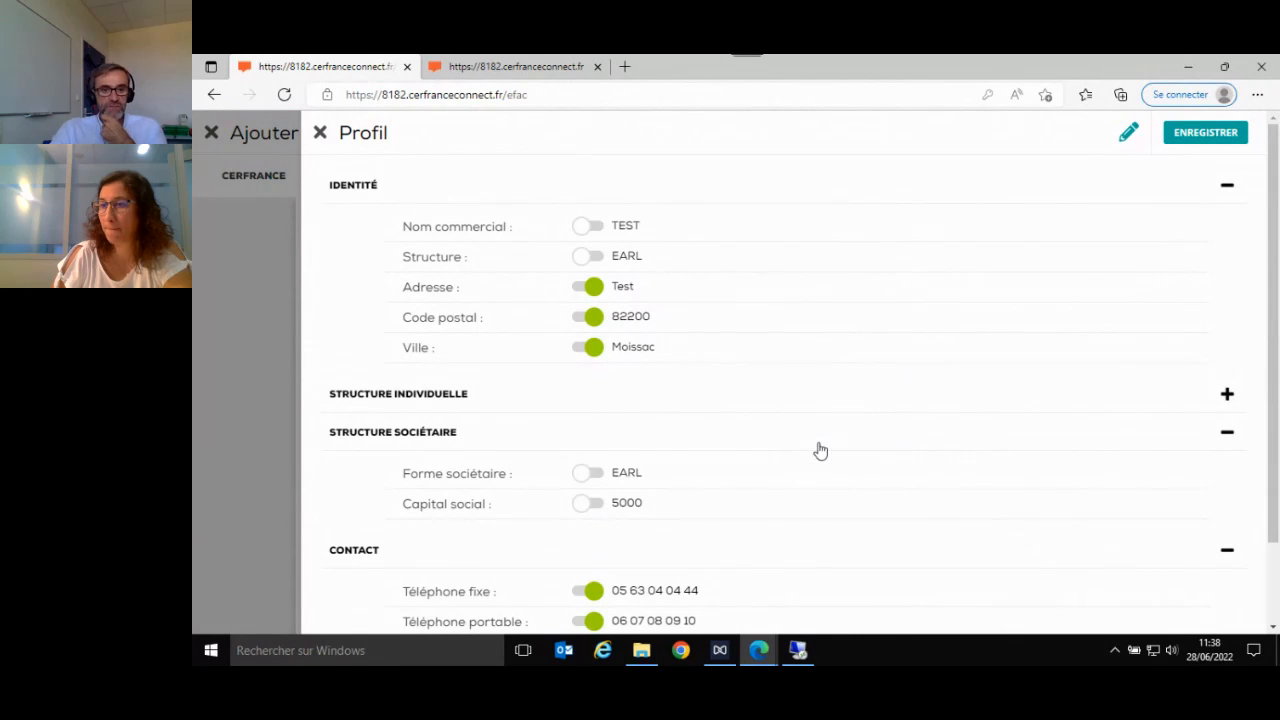
left_click(586, 478)
left_click(585, 506)
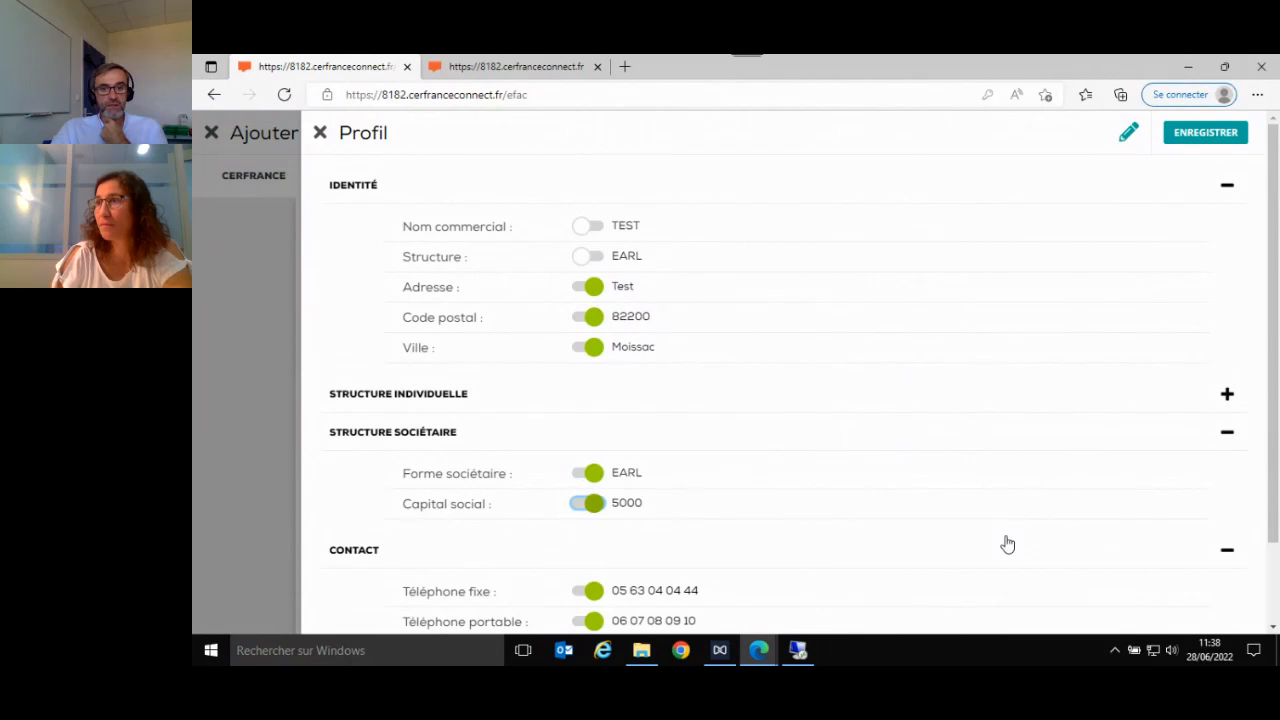
left_click(1181, 137)
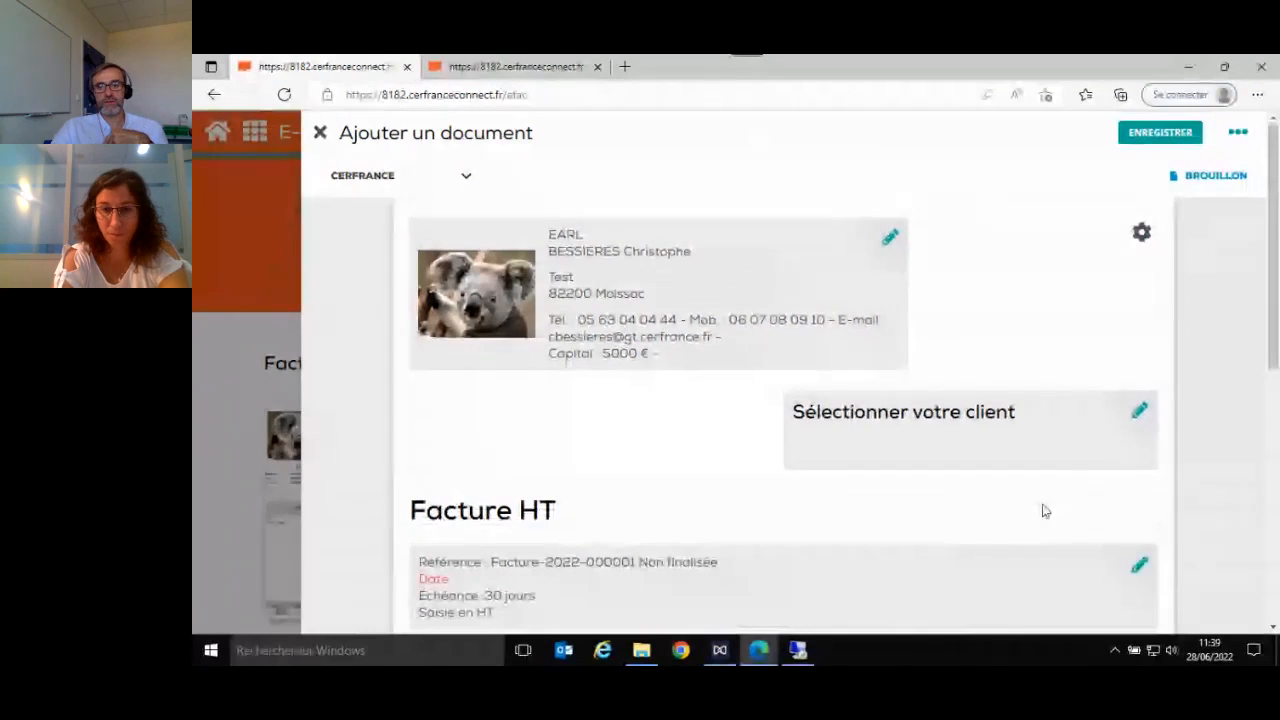
- Look over the draft invoice's sections, open its client selection and browse the available clients
scroll(1054, 289, "down", 4)
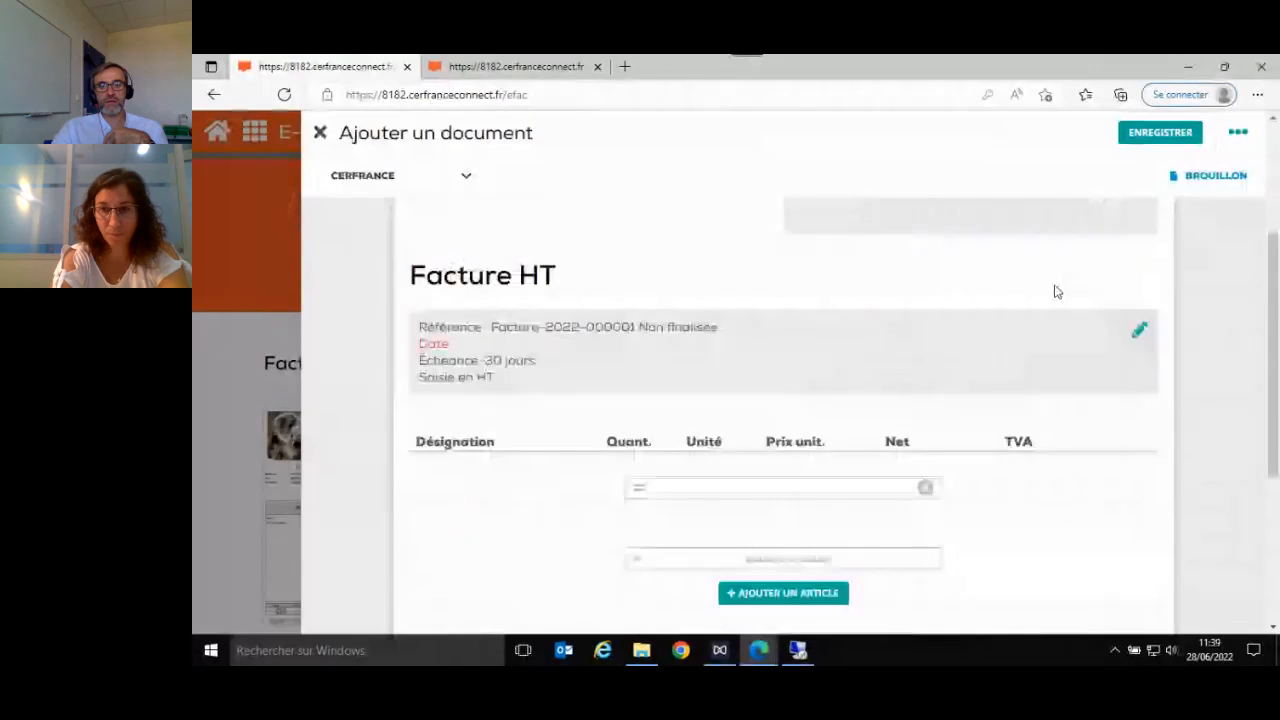
scroll(1054, 291, "up", 5)
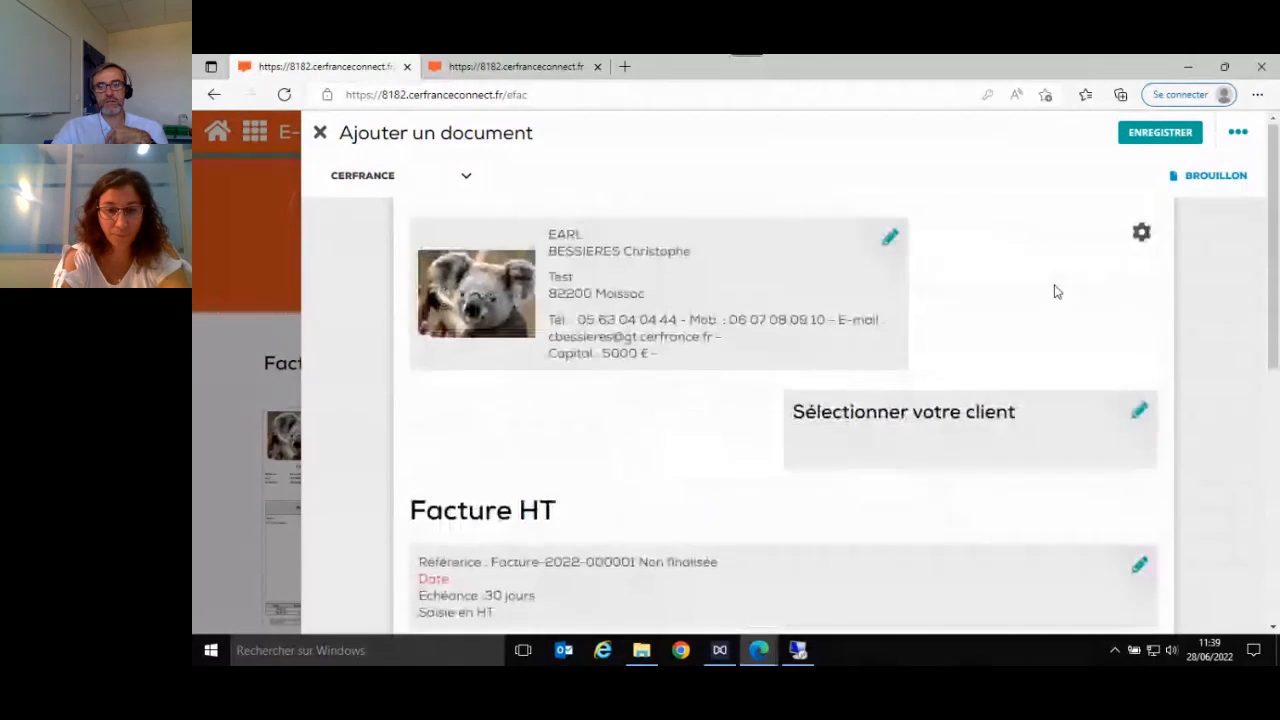
scroll(1055, 291, "down", 3)
scroll(1055, 291, "up", 3)
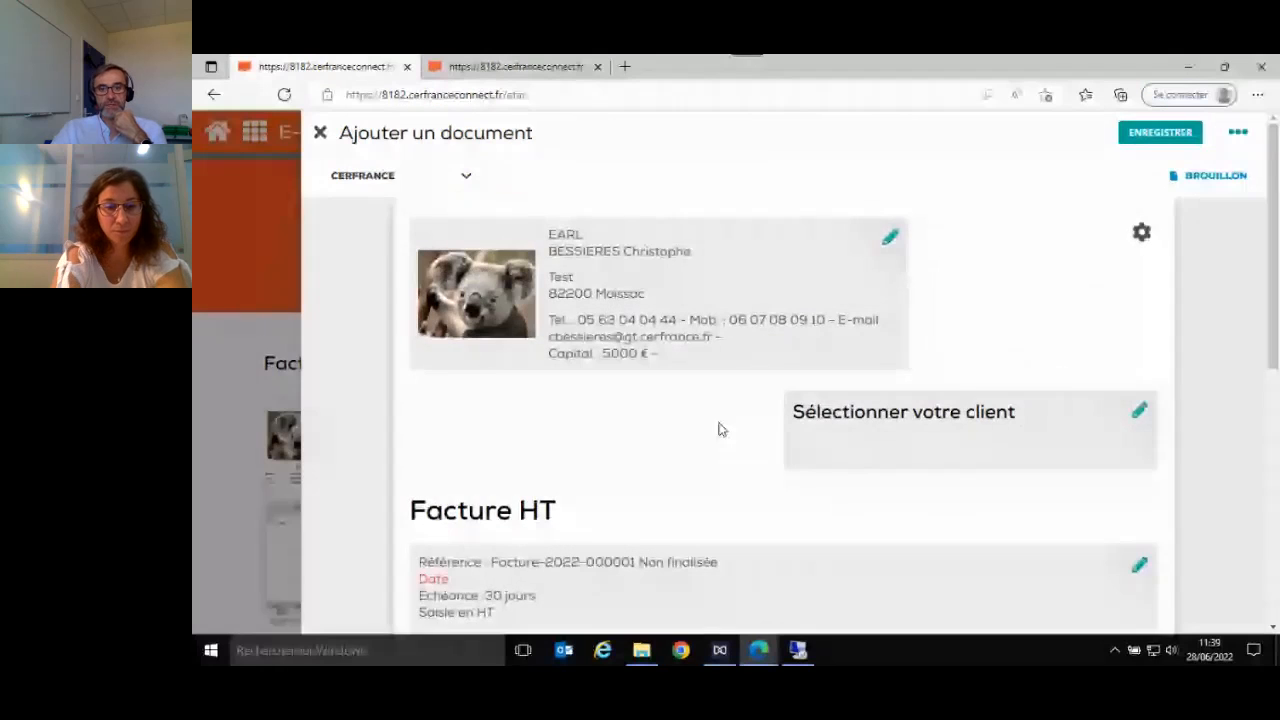
left_click(1138, 418)
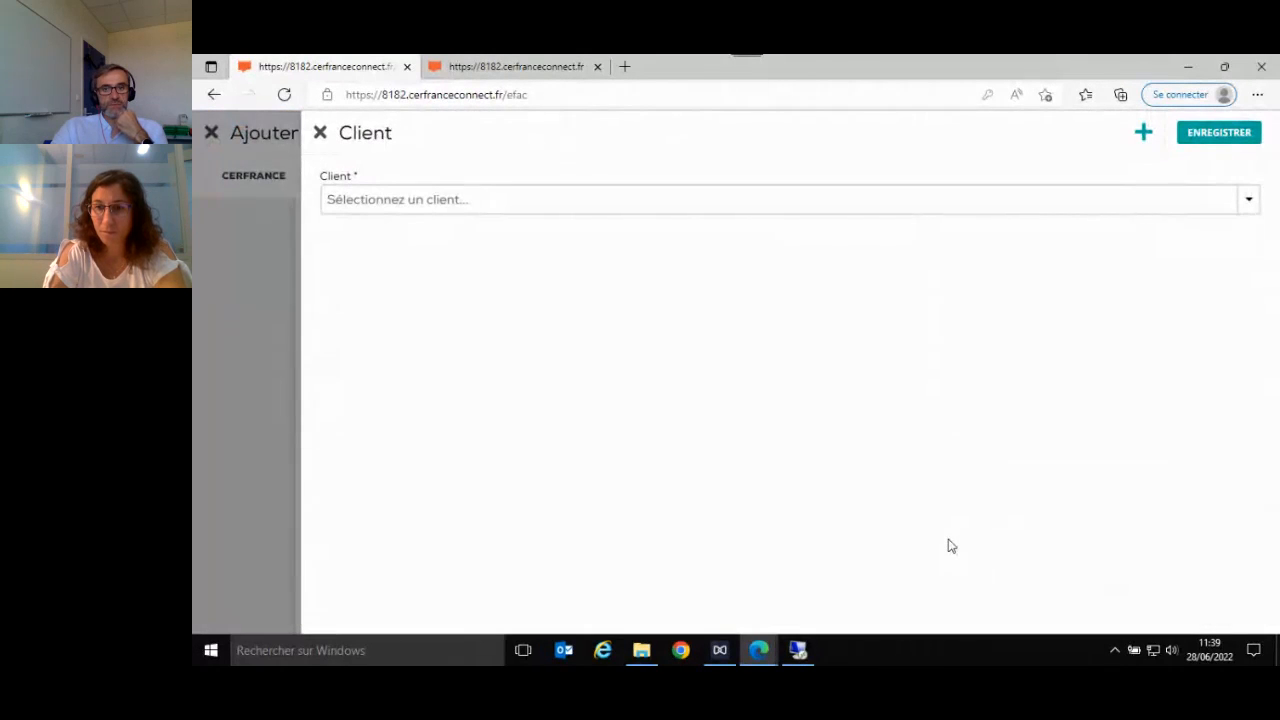
left_click(670, 200)
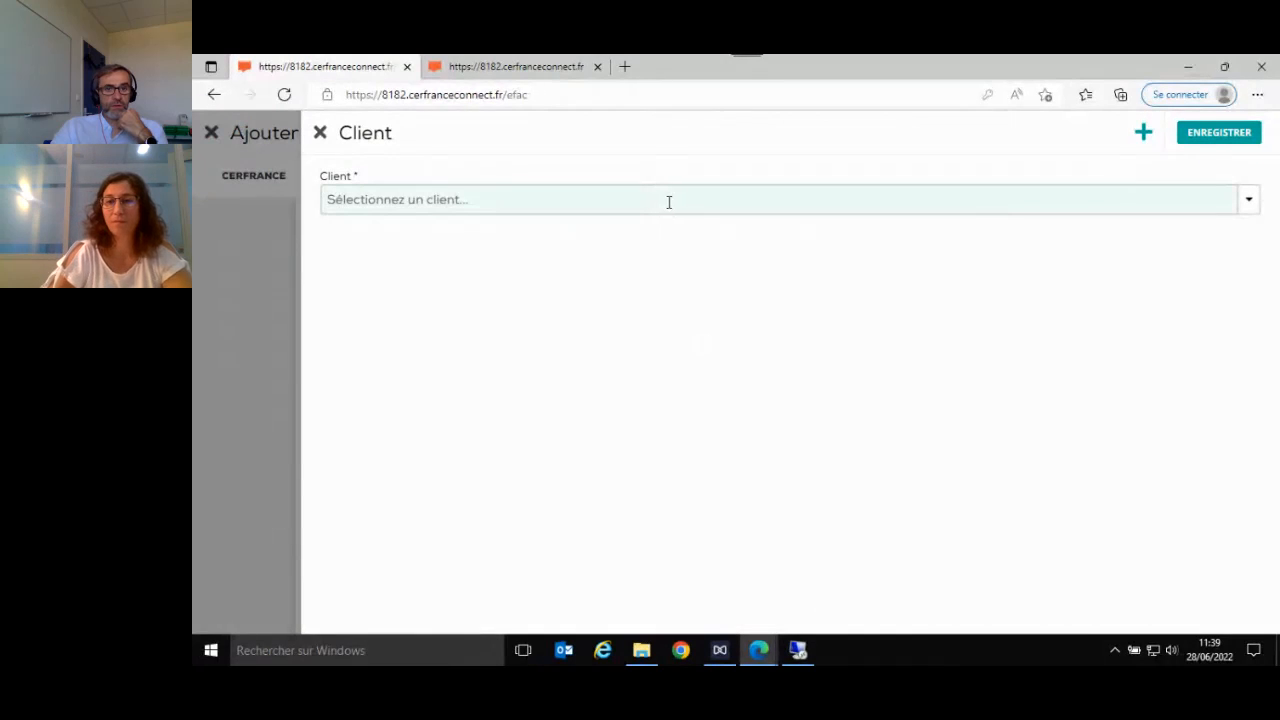
scroll(680, 323, "down", 3)
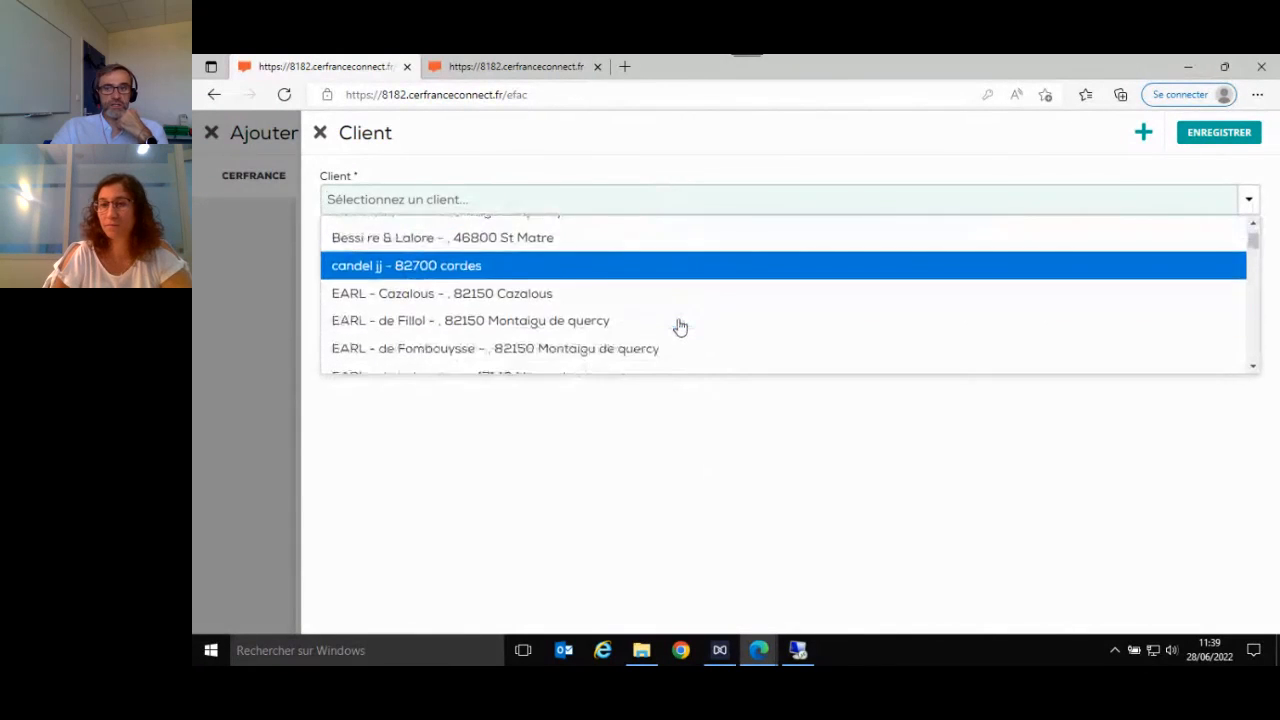
scroll(690, 320, "down", 12)
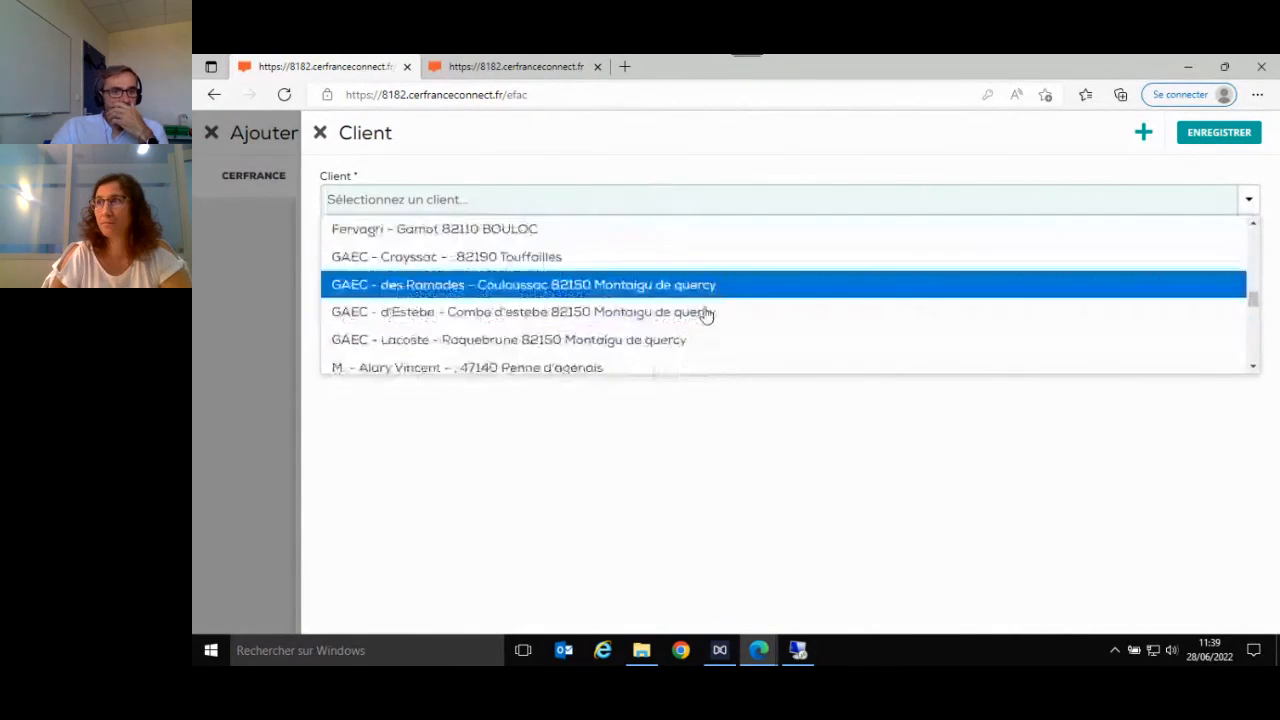
scroll(708, 315, "down", 9)
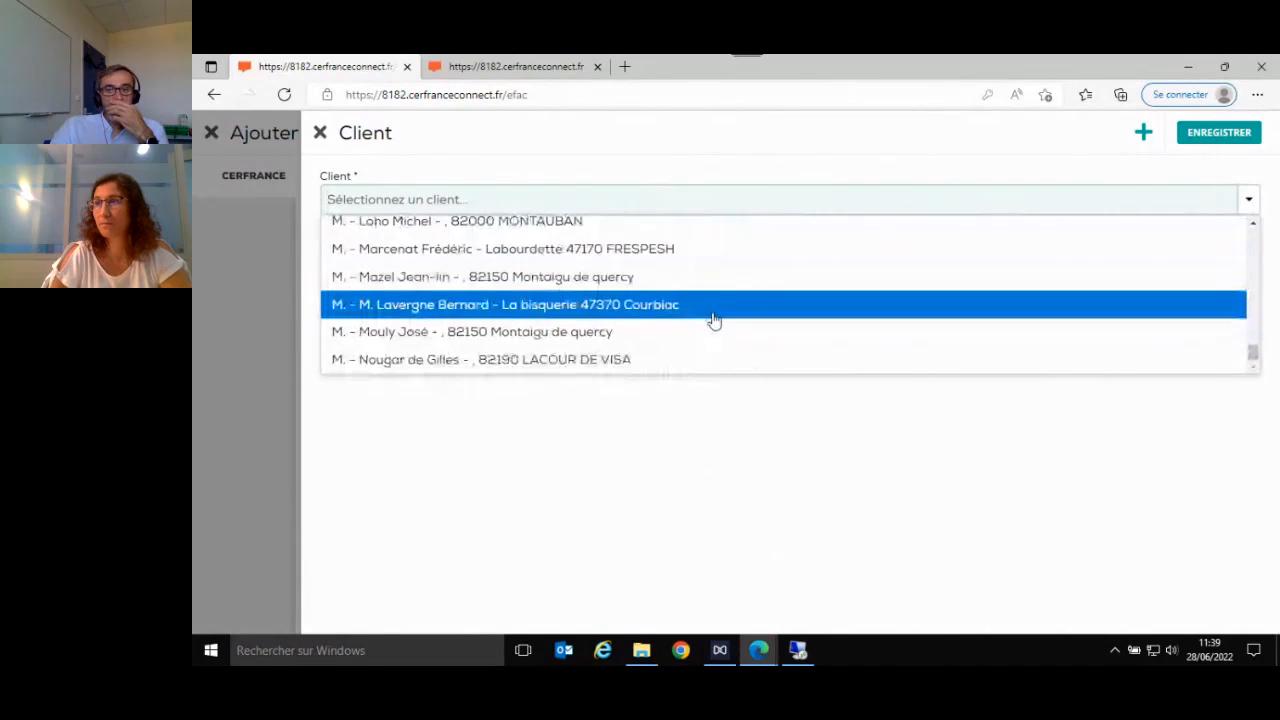
scroll(713, 320, "up", 3)
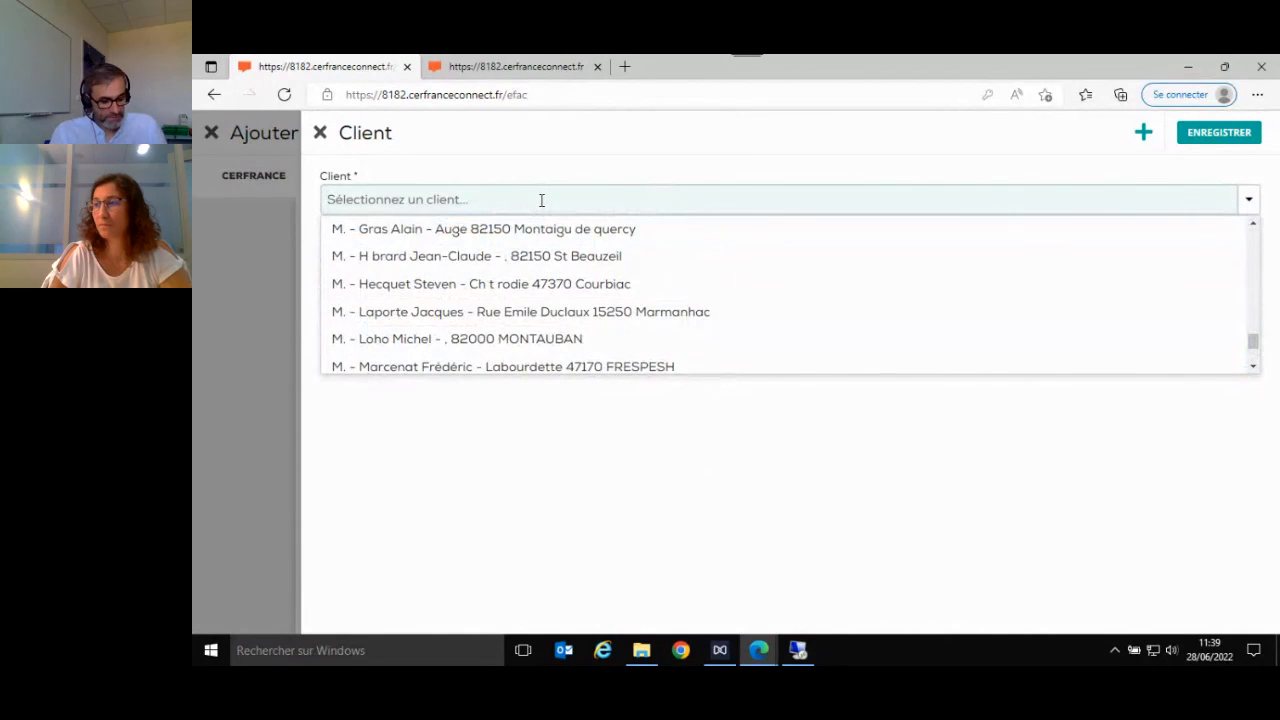
- Filter the clients by "agri", choose Fervagri for the invoice and rewrite the name in the client field as FERVAGRI
type("gr")
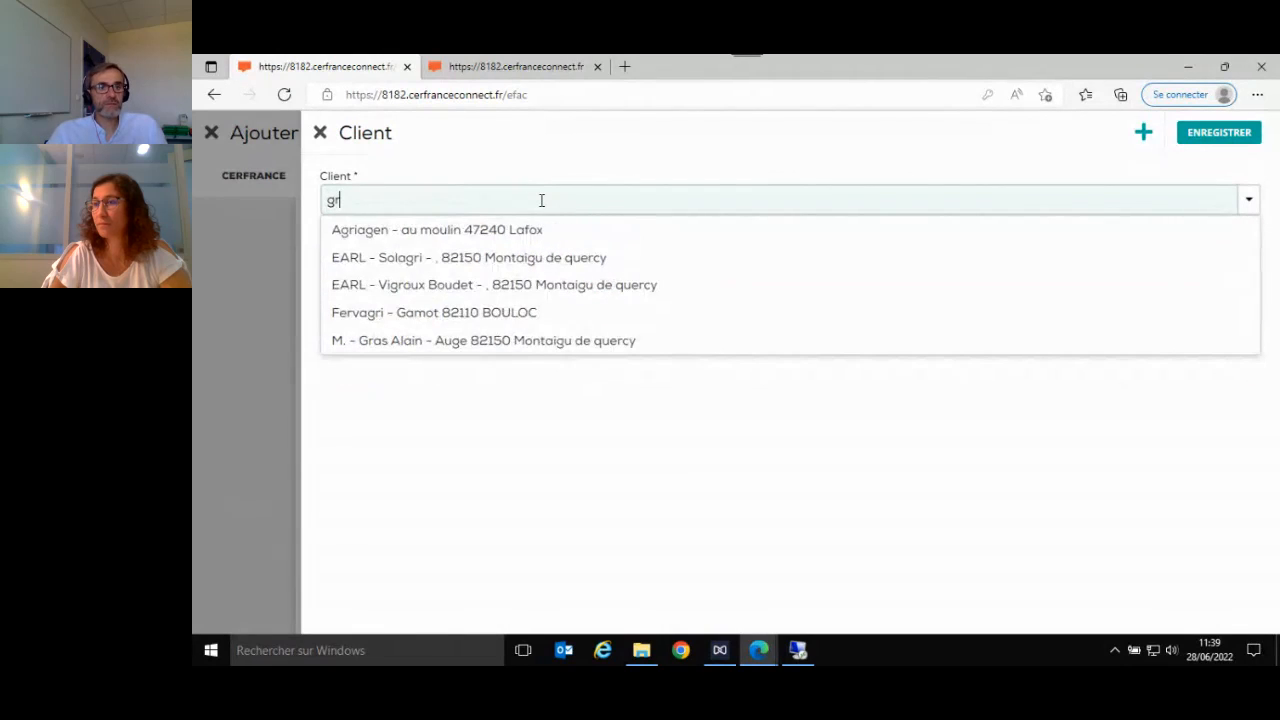
key("BackSpace")
key("BackSpace")
type("agri")
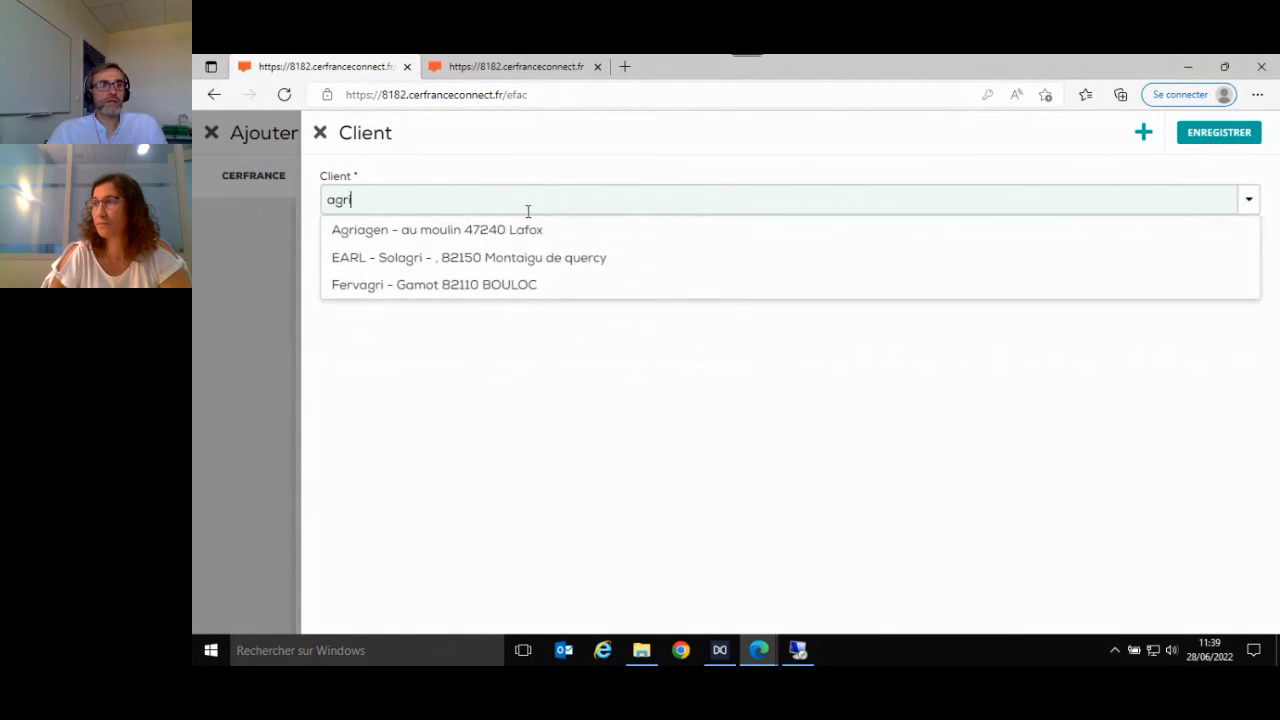
left_click(483, 286)
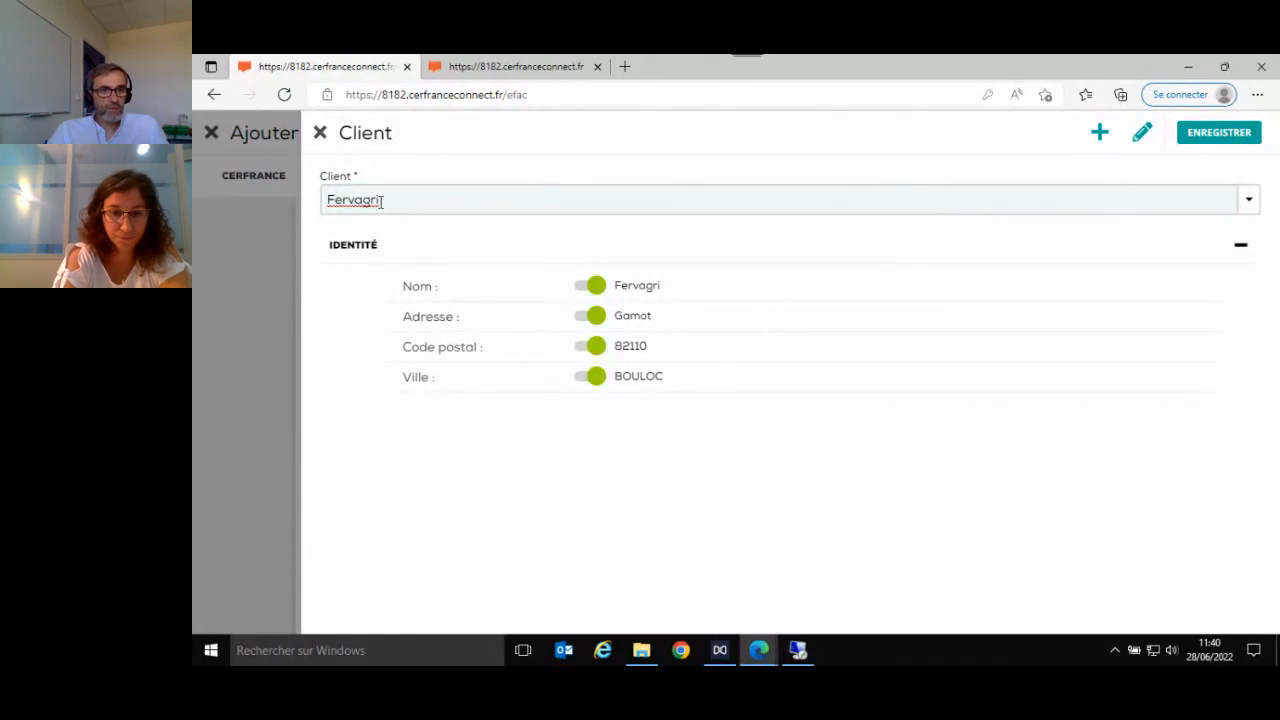
left_click_drag(382, 200, 342, 205)
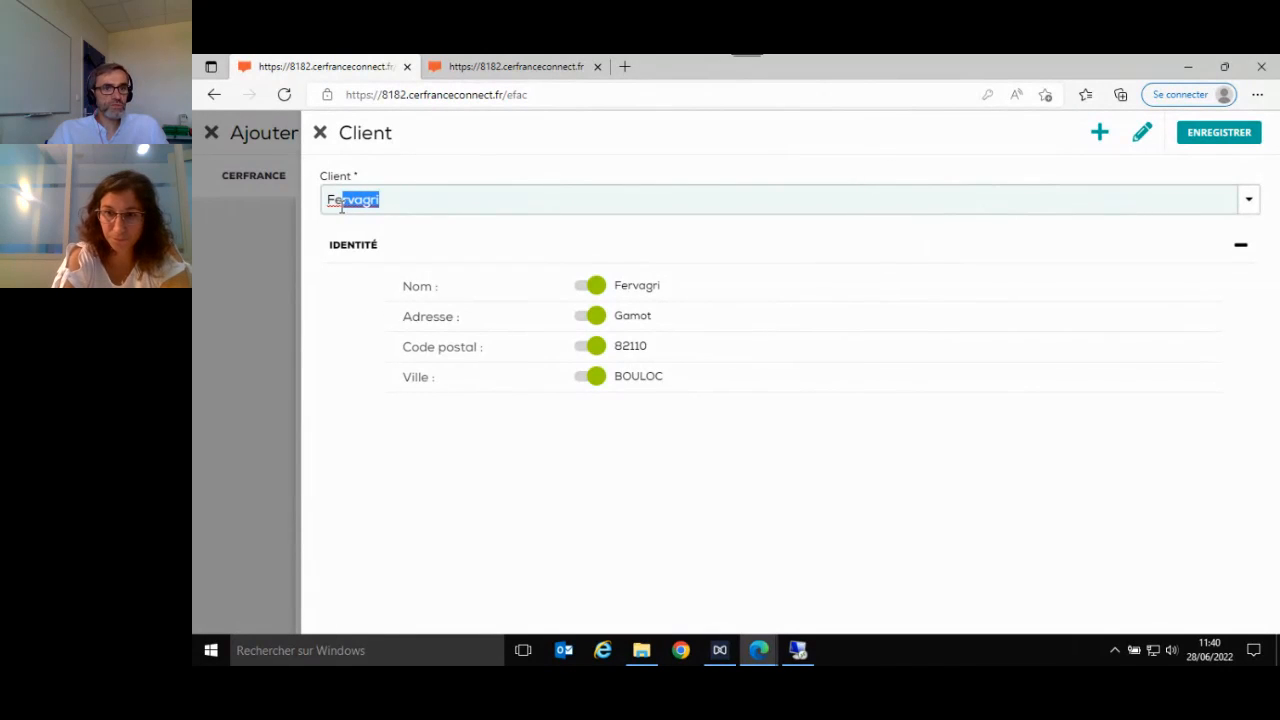
left_click(402, 233)
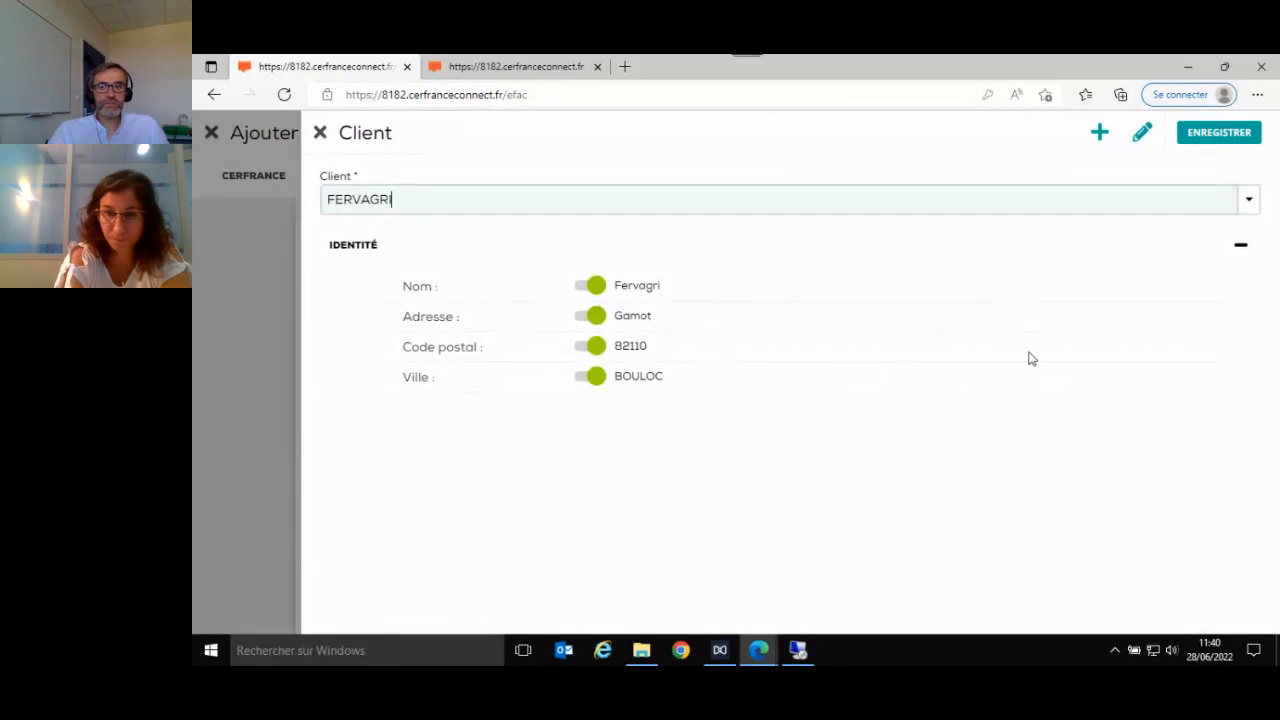
- Filter the clients by "FER", choose Fervagri as the invoice's client and save the selection
left_click(1207, 138)
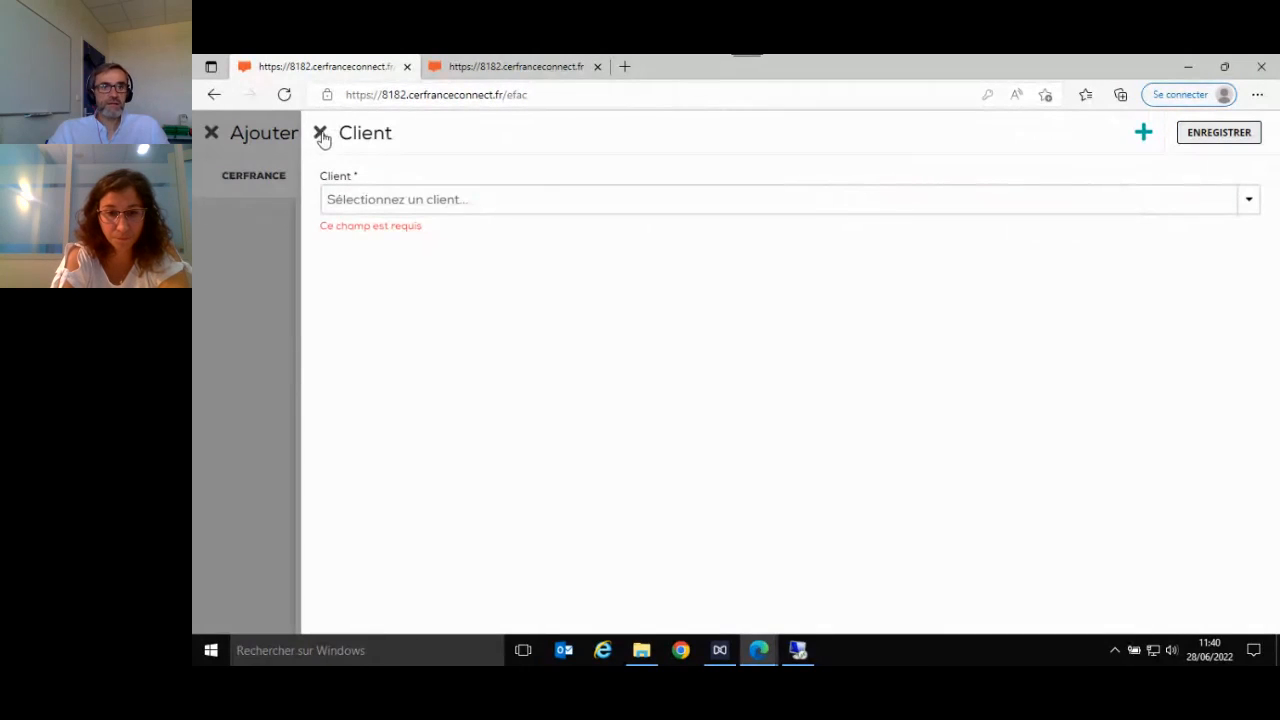
left_click(380, 201)
type("FE")
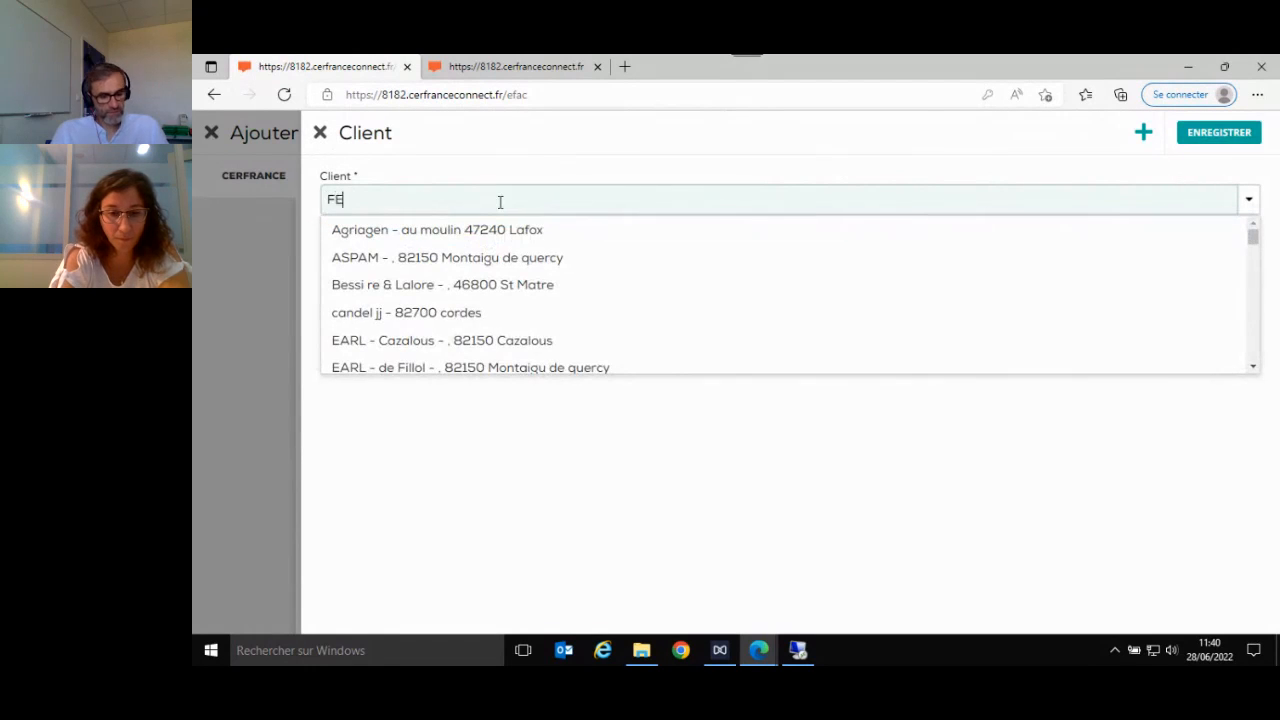
type("R")
left_click(466, 232)
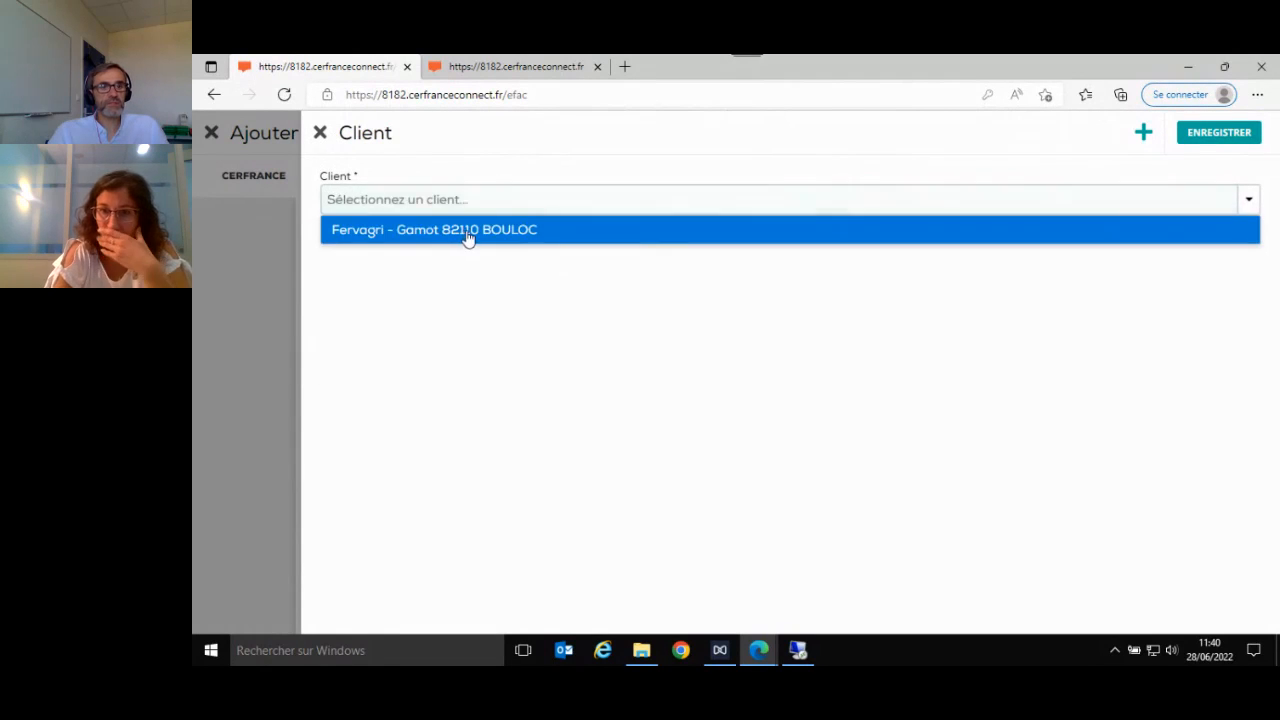
left_click(1215, 140)
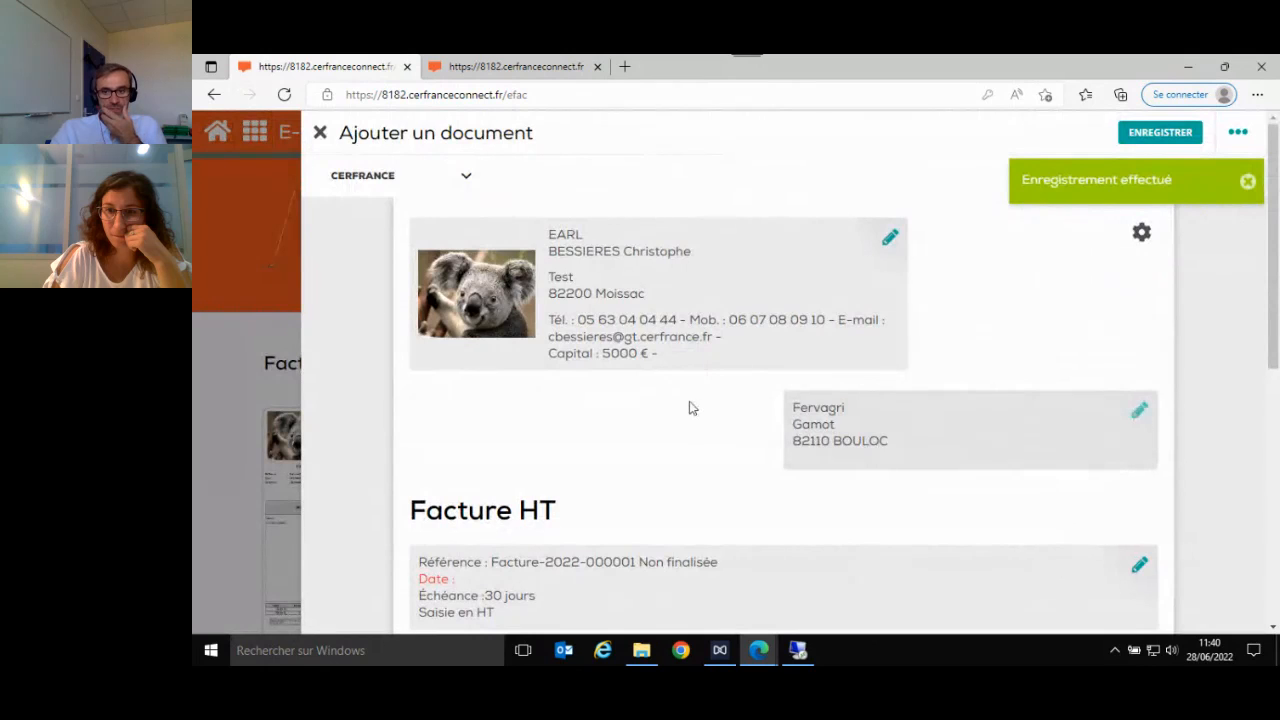
- Edit the invoice's client to Nom FERVAGRI and Prénom TEST, enter its SIRET number, save the record and show the SIRET on the invoice
left_click(1139, 410)
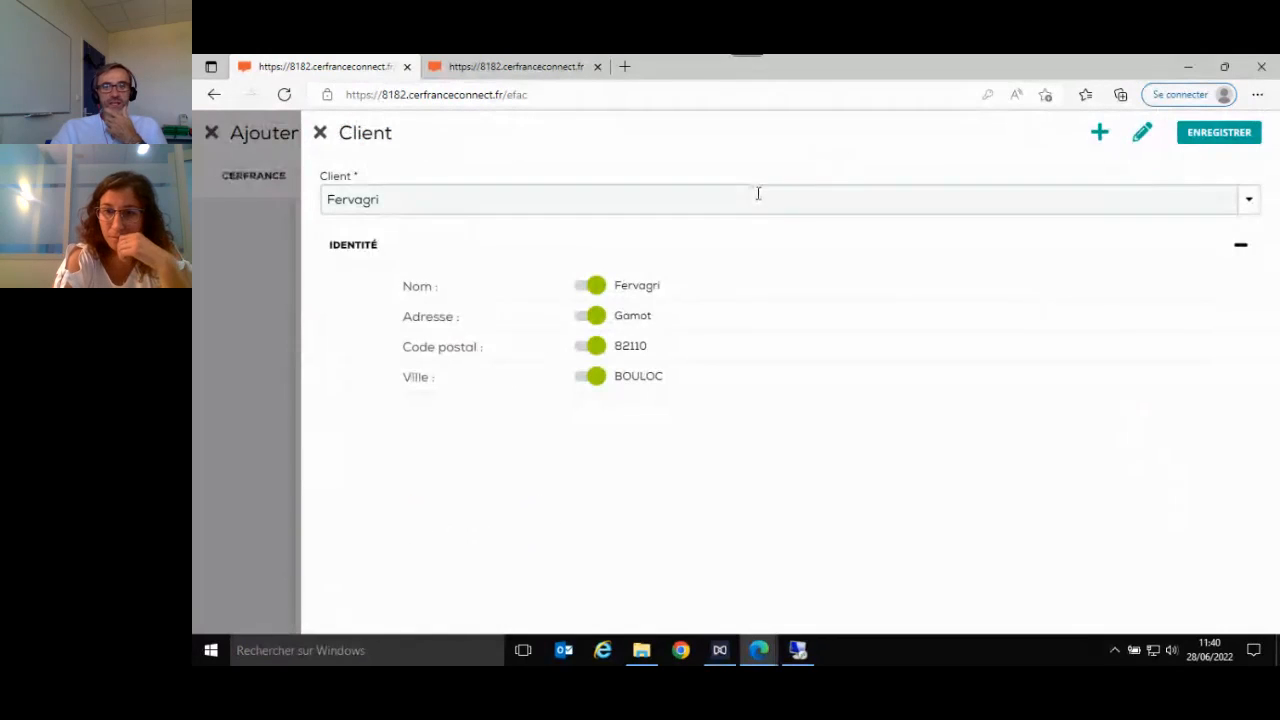
left_click(1143, 141)
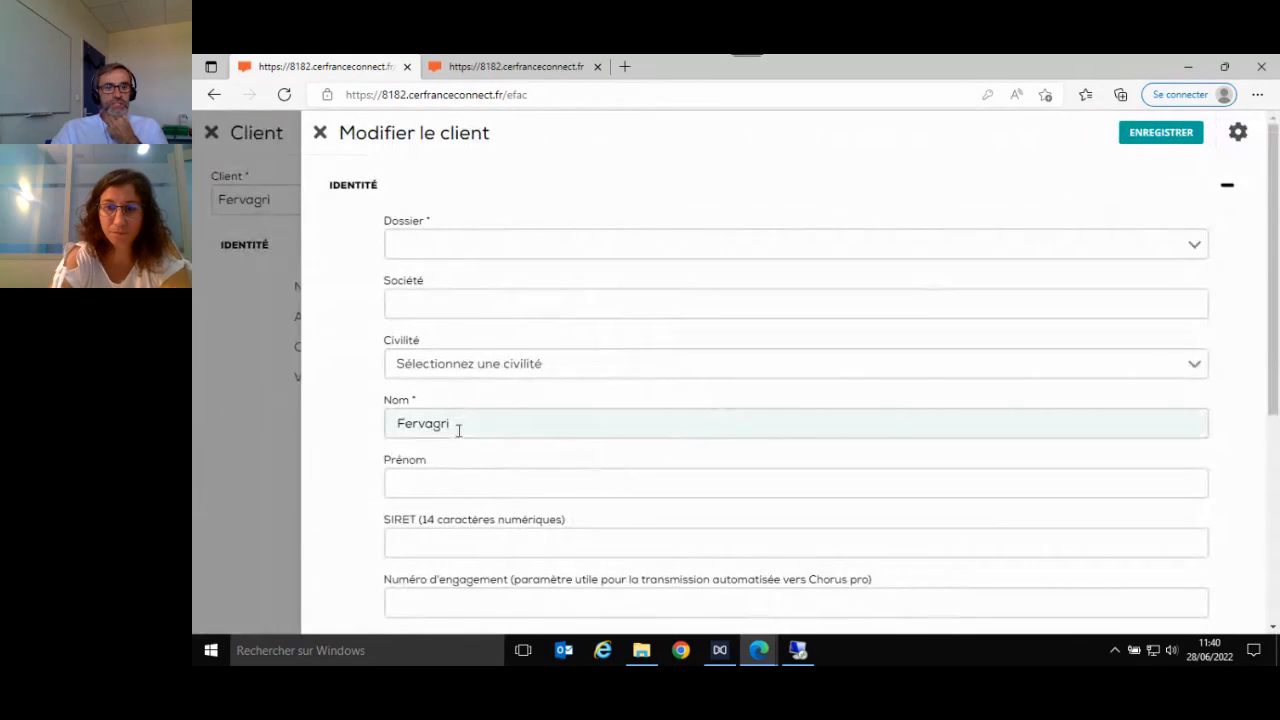
left_click_drag(458, 424, 370, 425)
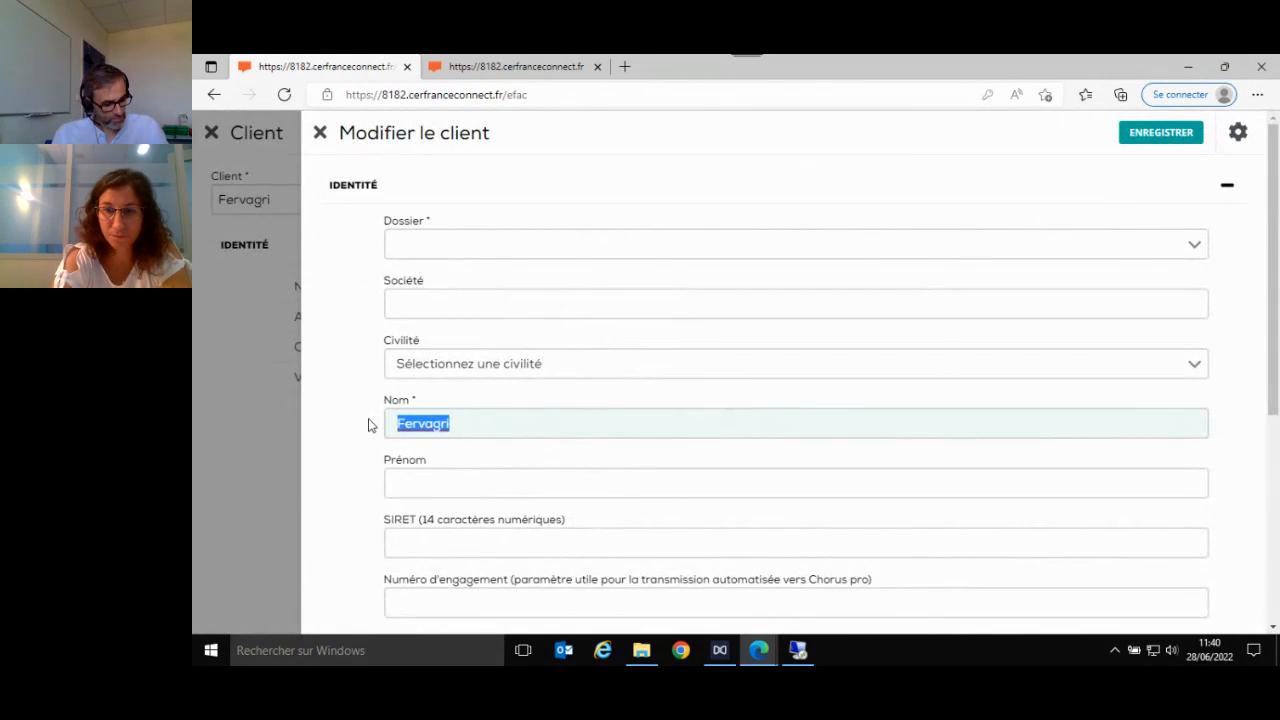
type("FERVAGRI")
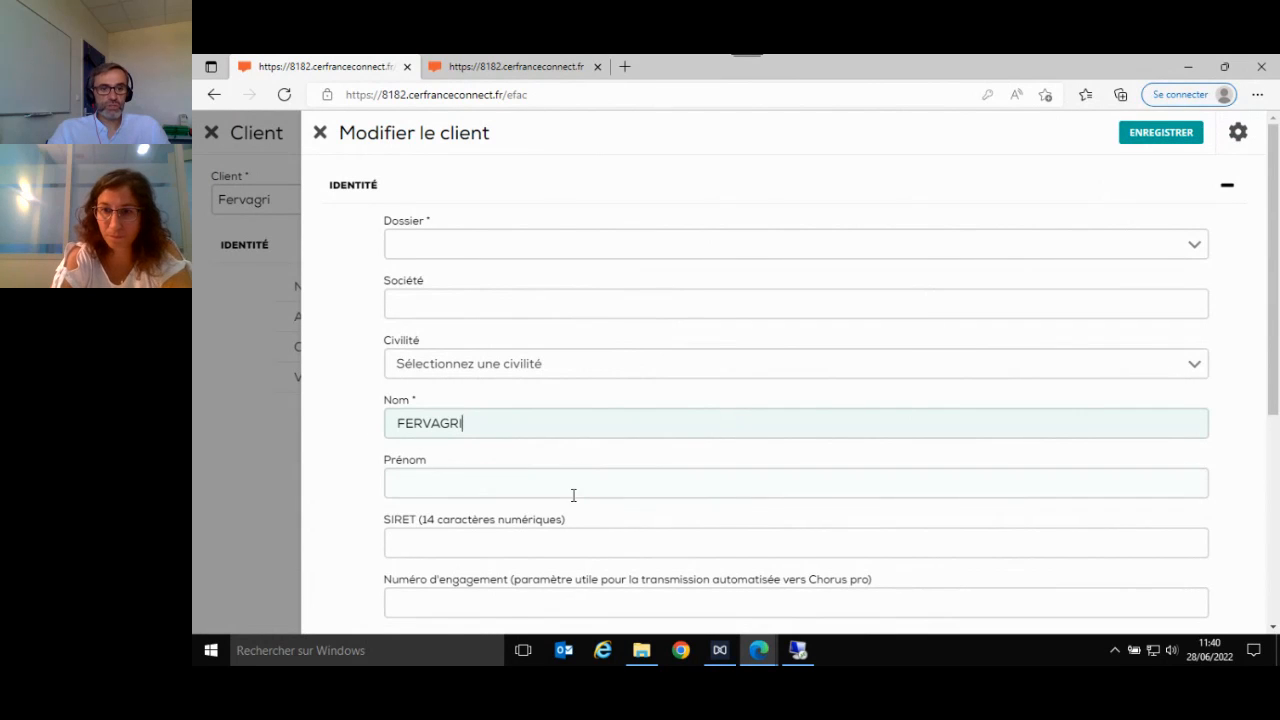
scroll(571, 491, "down", 1)
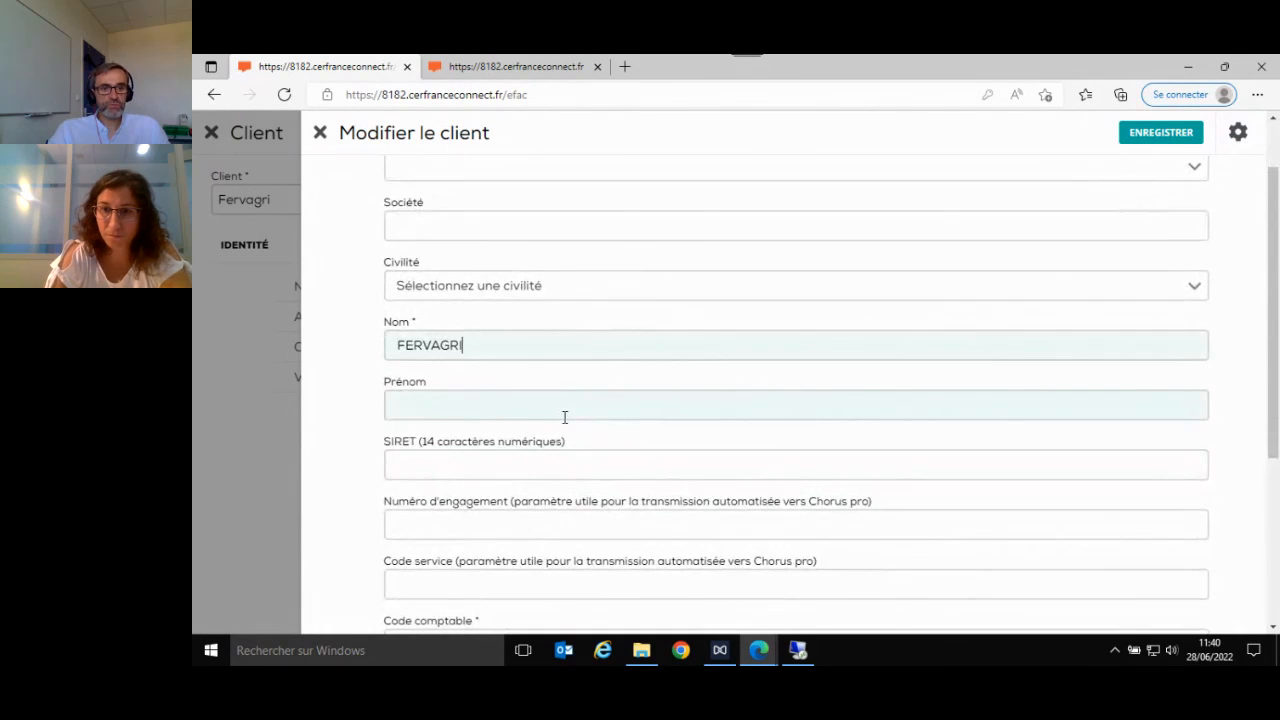
type("EST")
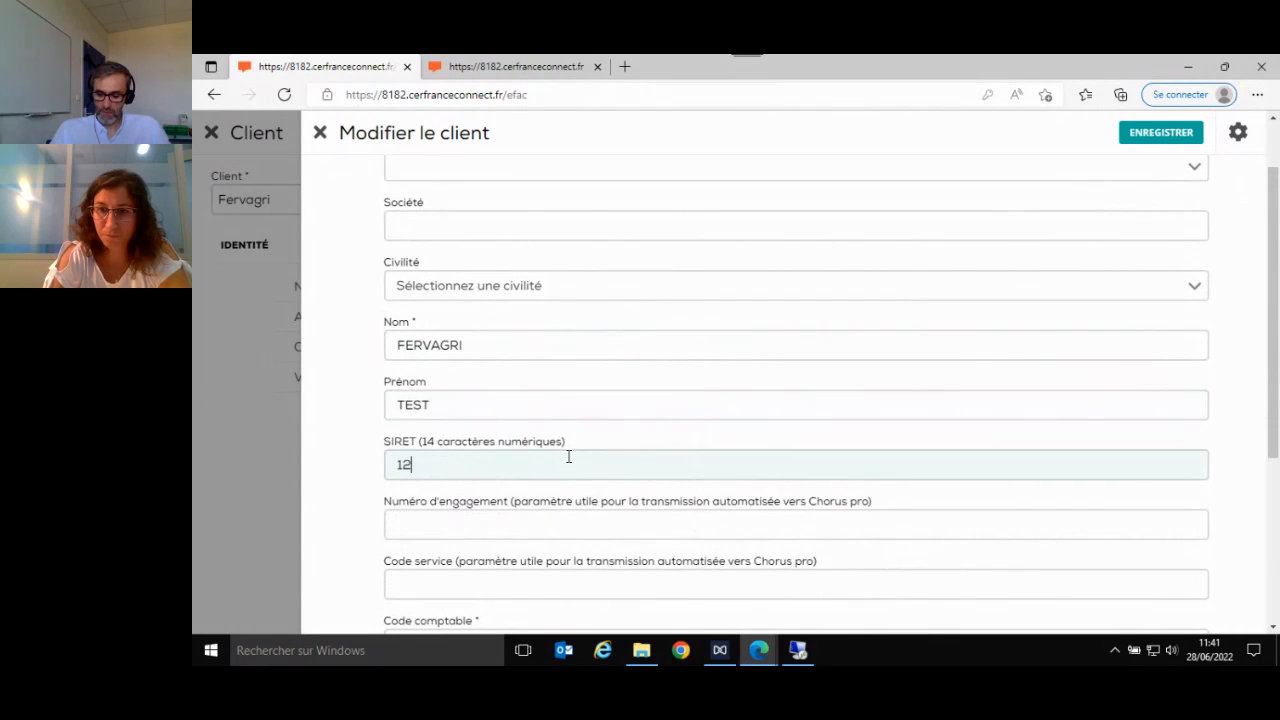
left_click(568, 457)
left_click(1160, 132)
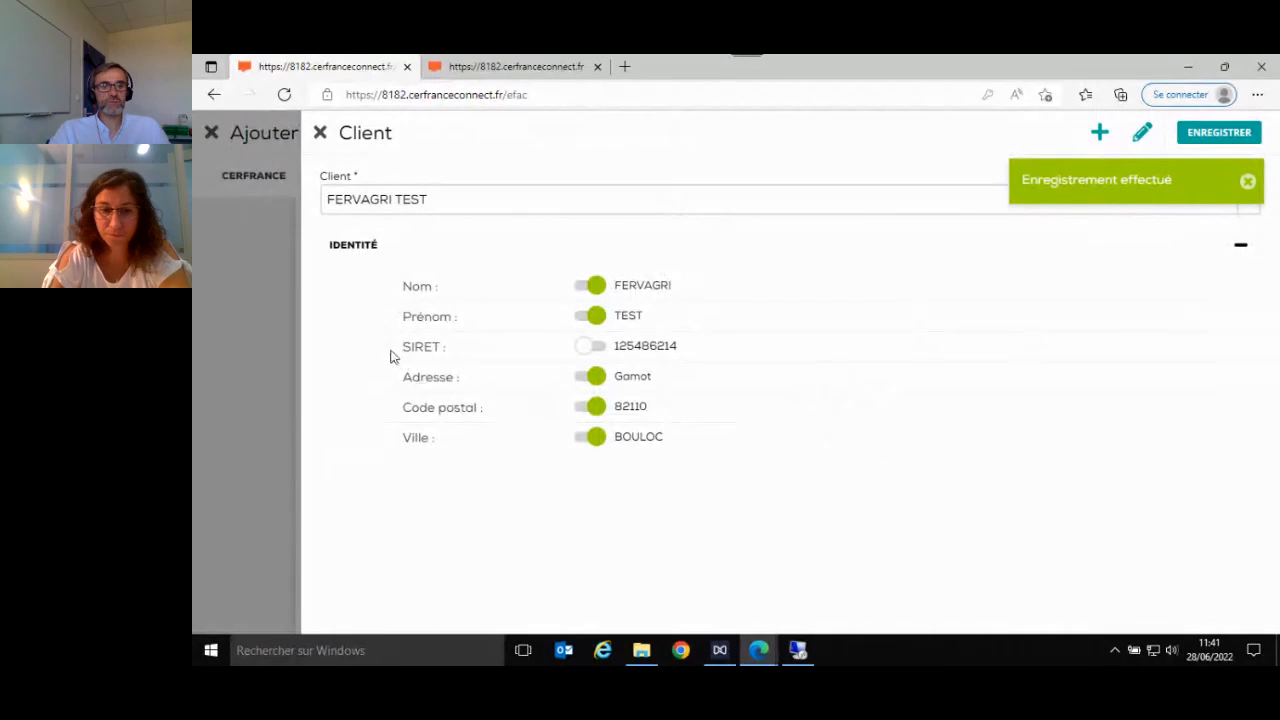
left_click(588, 347)
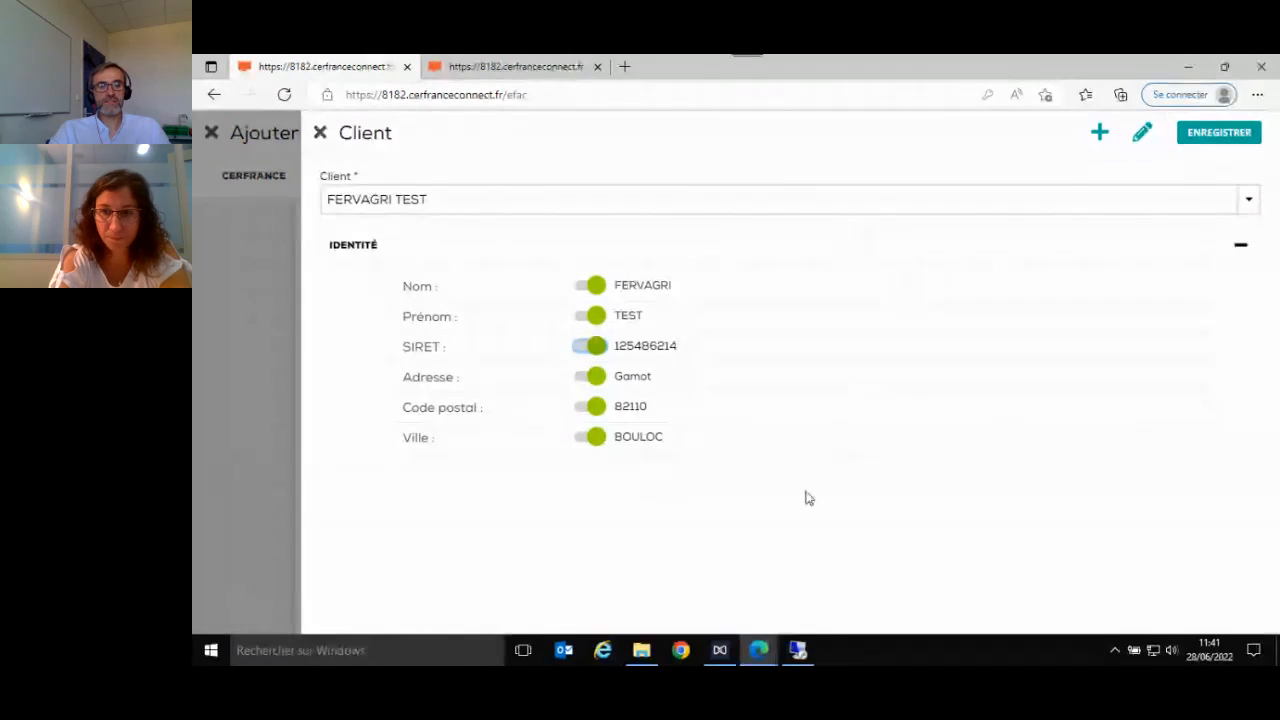
- Try adding a new client with CERFRANCE GARONNE ET TARN as Société, look through the form's fields and leave it without saving
left_click(1100, 134)
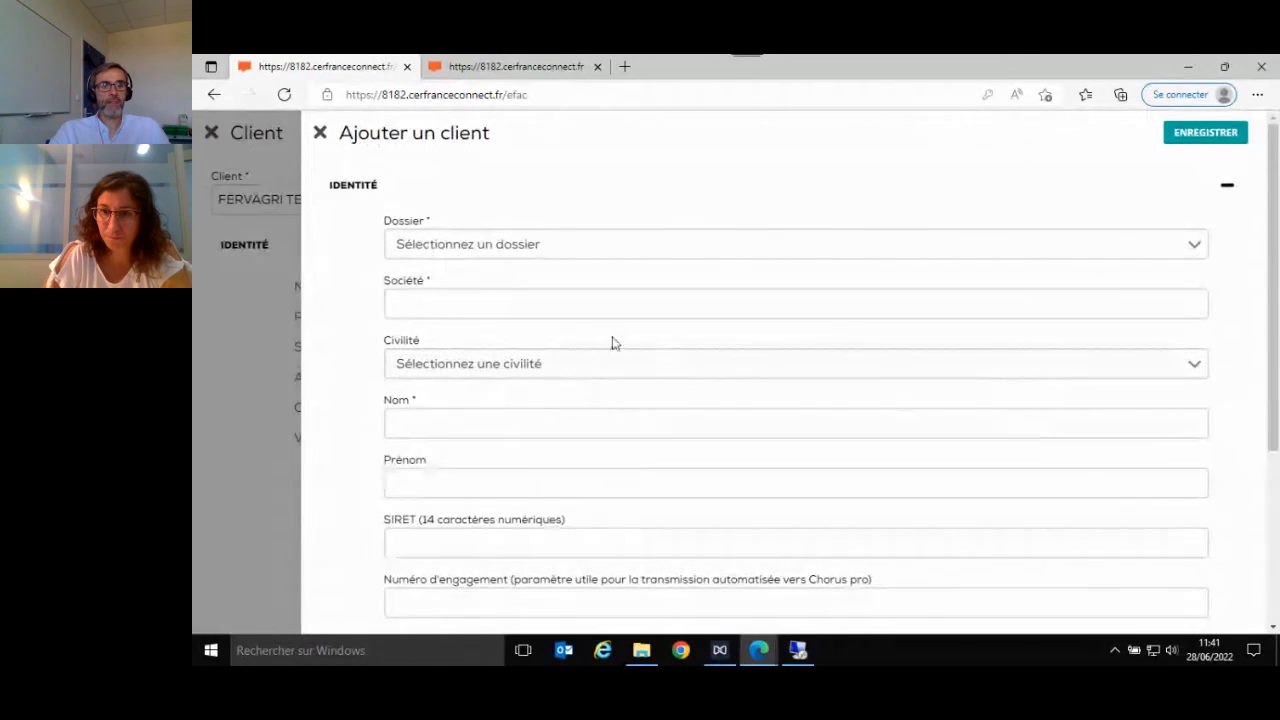
left_click(604, 308)
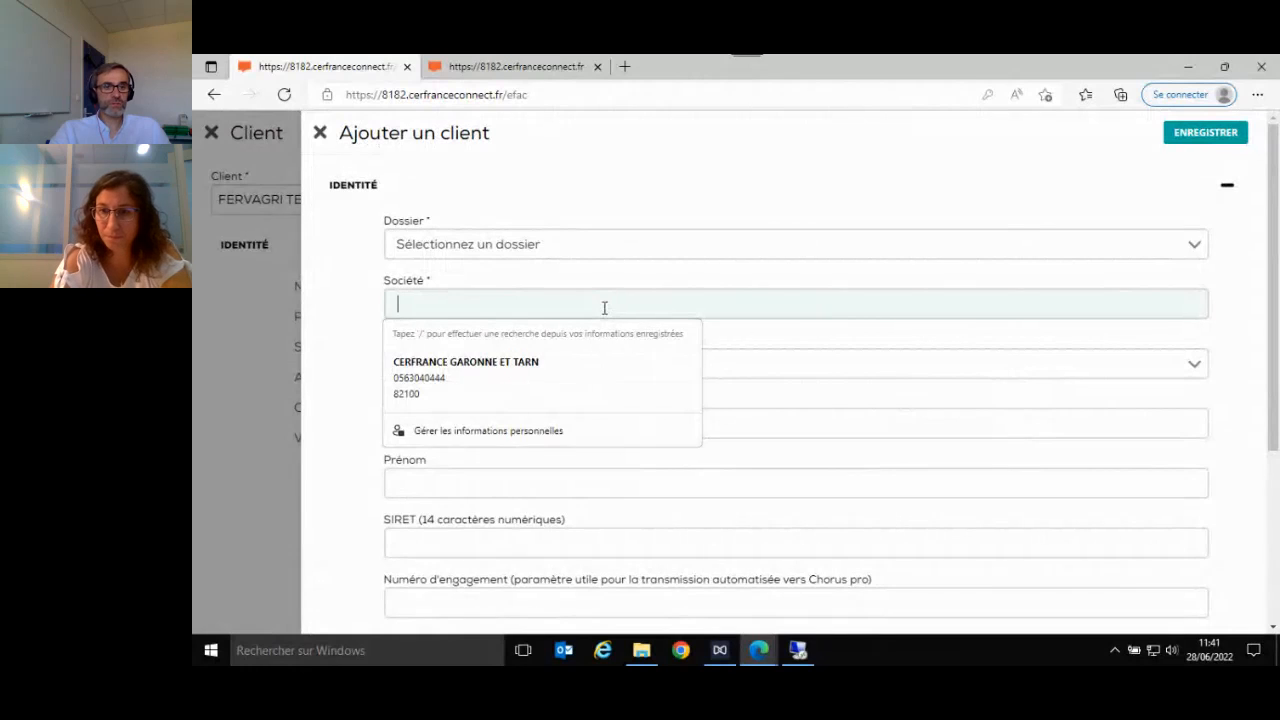
left_click(566, 362)
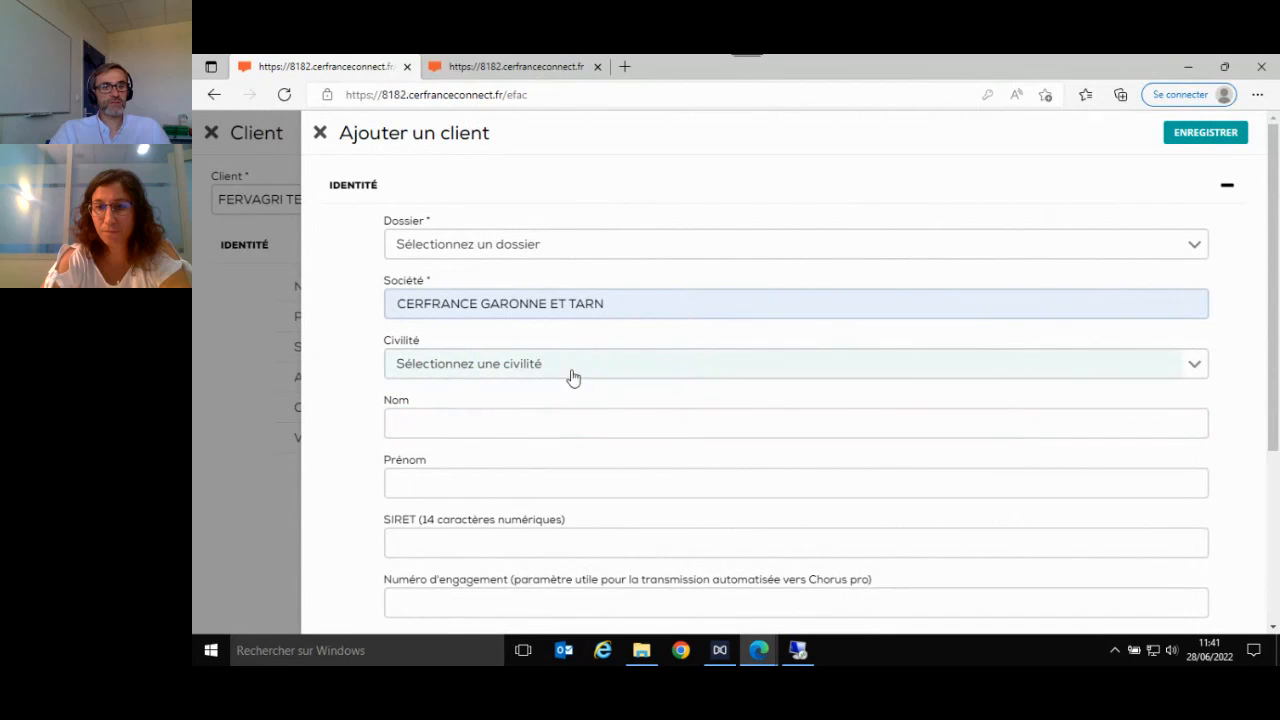
left_click(552, 486)
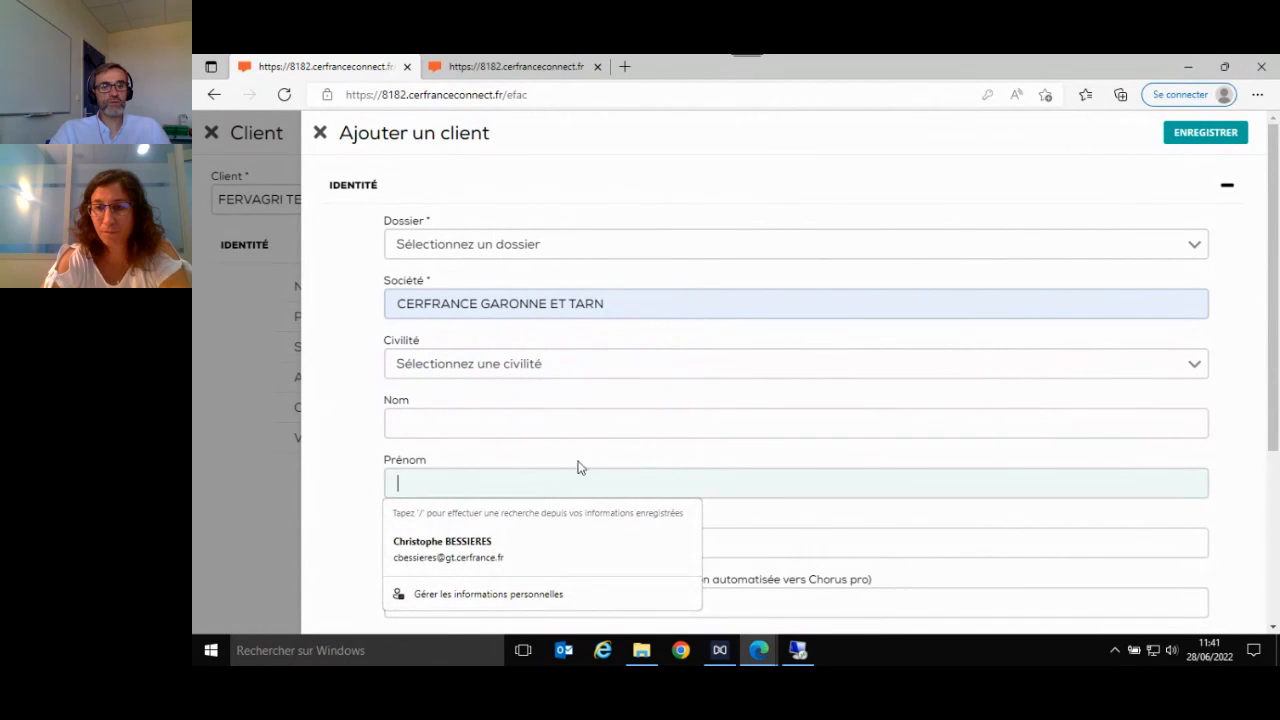
scroll(616, 380, "down", 3)
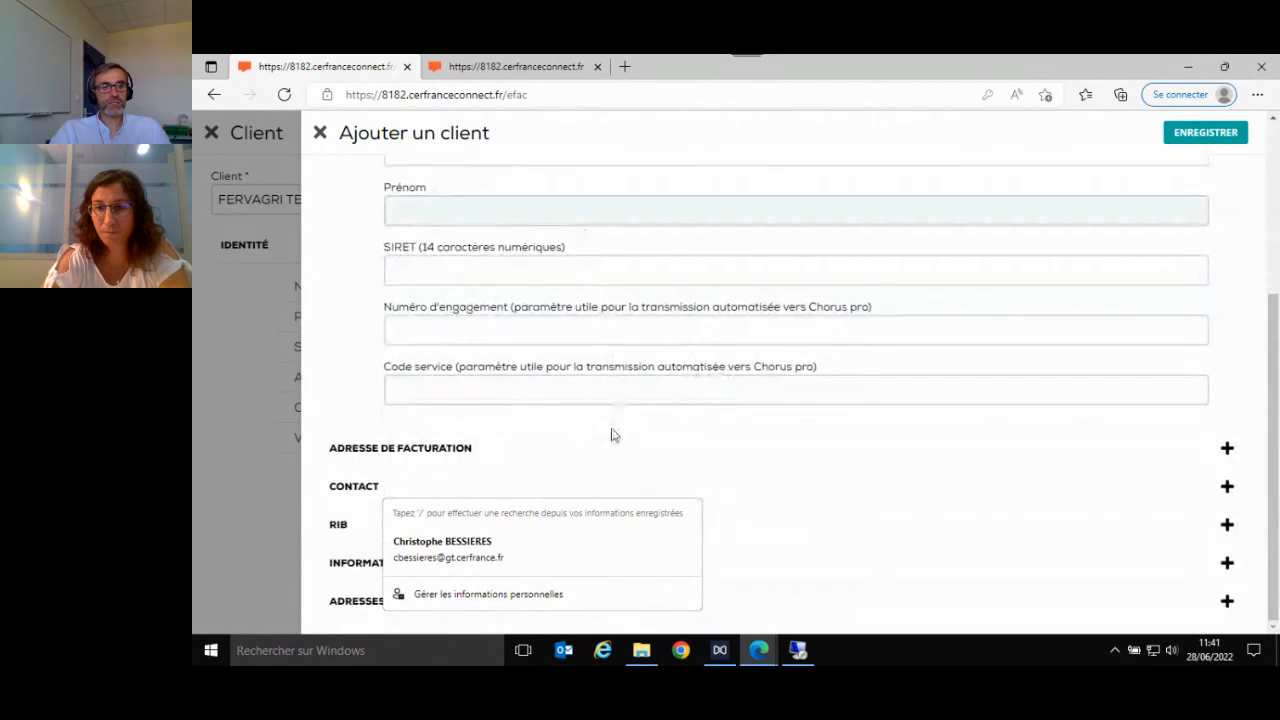
scroll(600, 340, "up", 3)
scroll(623, 289, "down", 3)
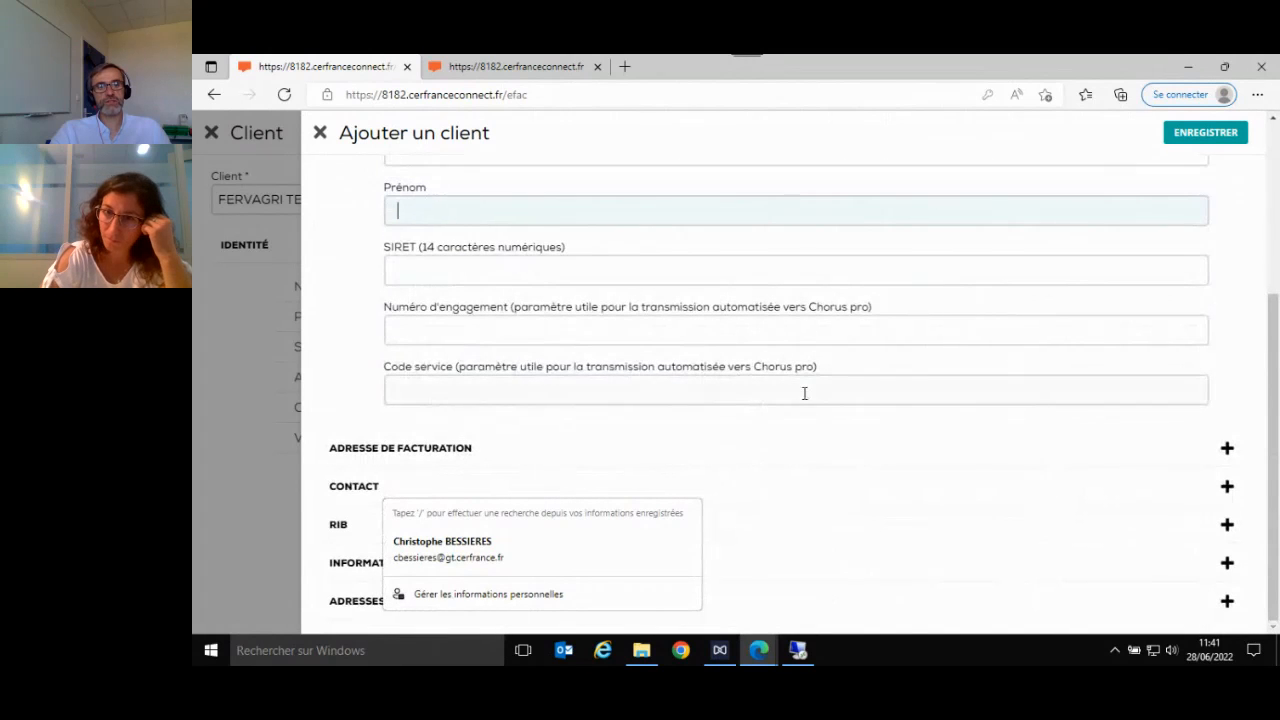
scroll(805, 393, "up", 3)
scroll(1014, 366, "down", 1)
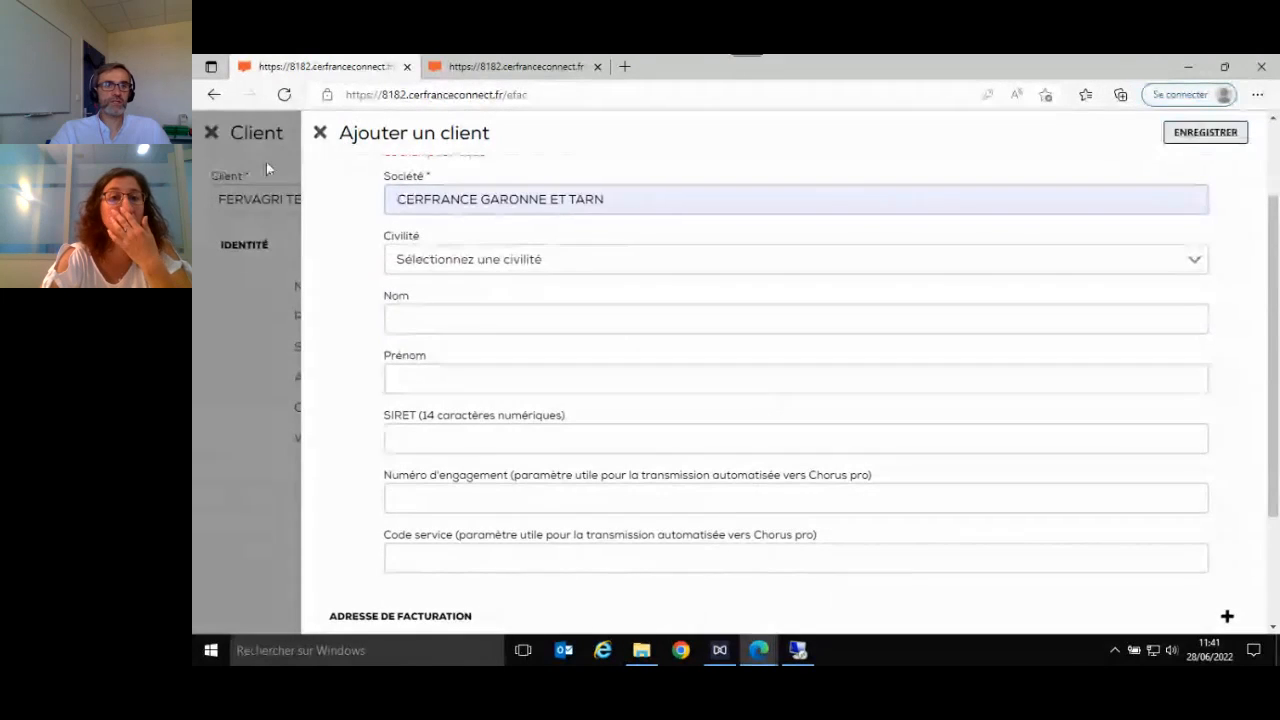
left_click(320, 133)
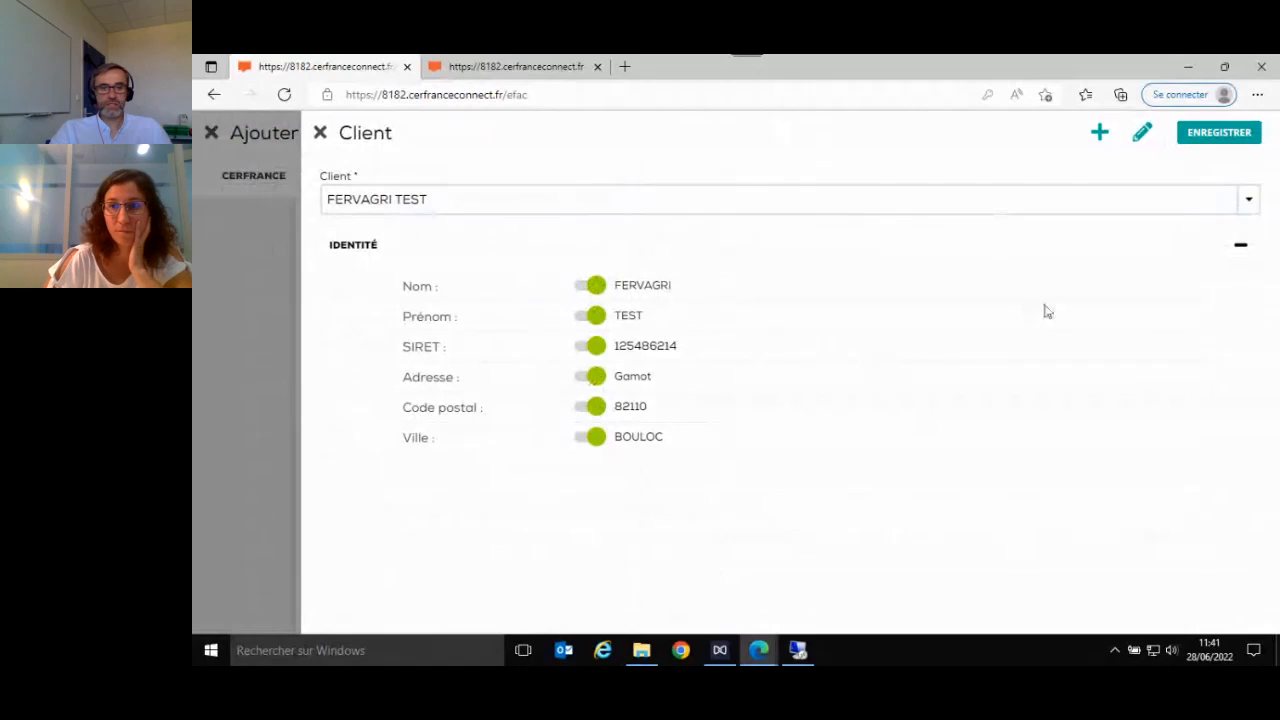
- Save FERVAGRI TEST as the invoice's client, and reopen its details for a check before returning to the invoice
left_click(1248, 201)
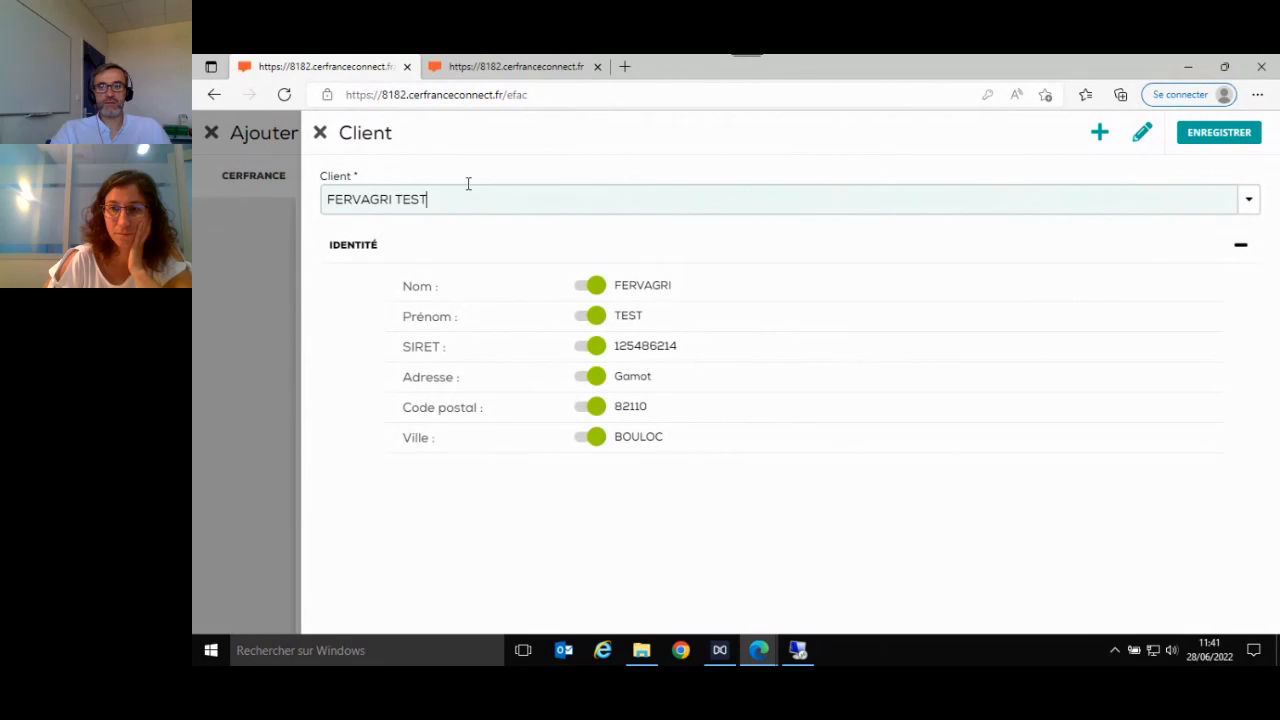
left_click(1219, 132)
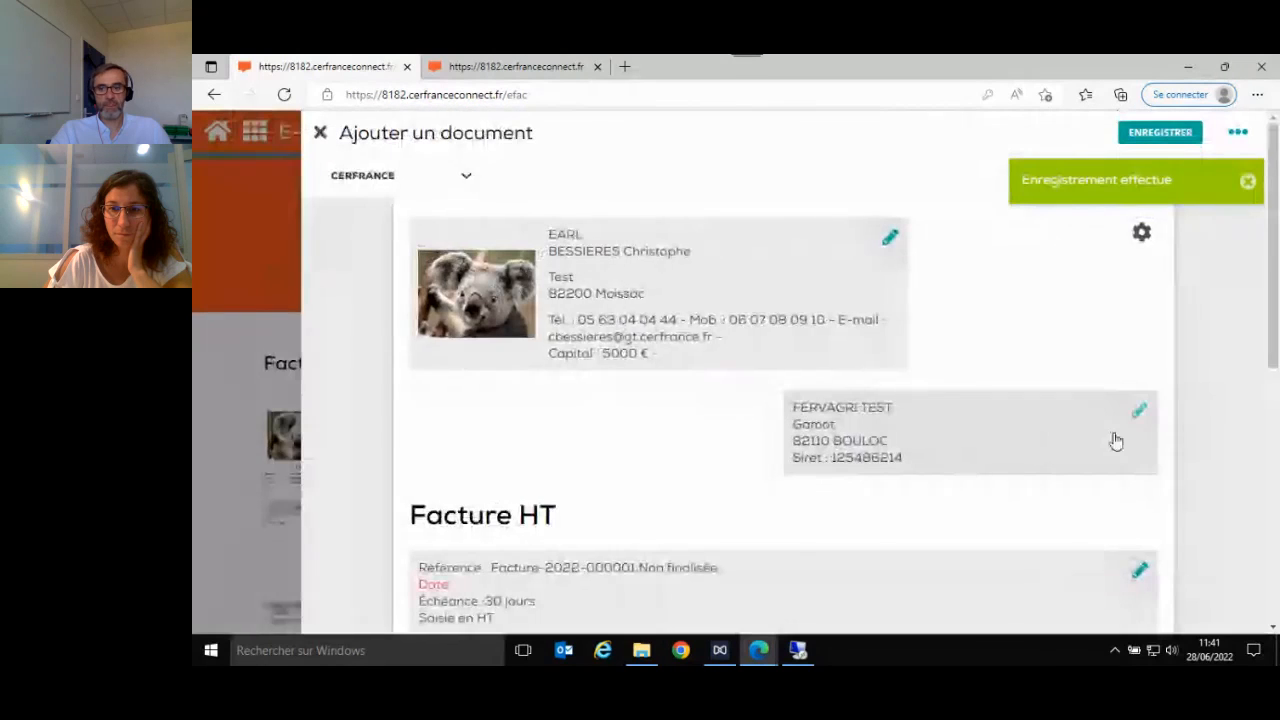
left_click(1138, 415)
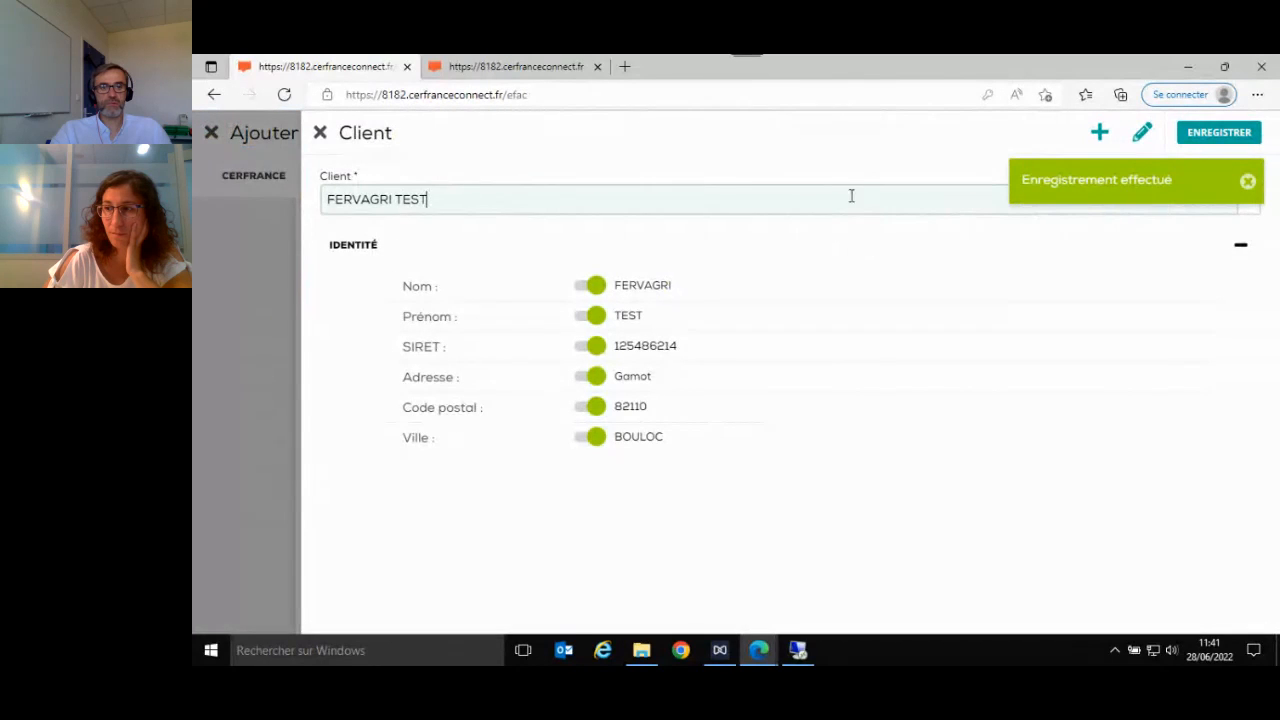
left_click(320, 133)
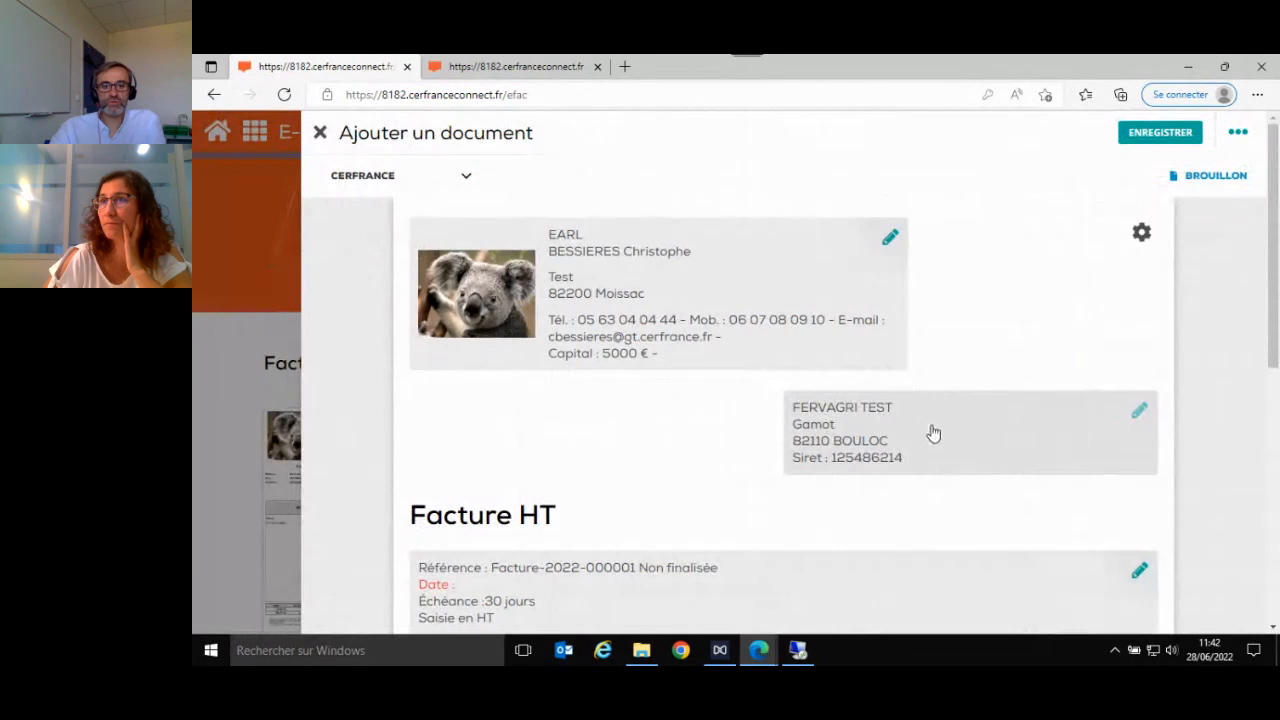
- Open the Facture HT settings and set the invoice date to 05/02/2022, leaving the title empty
scroll(932, 433, "down", 2)
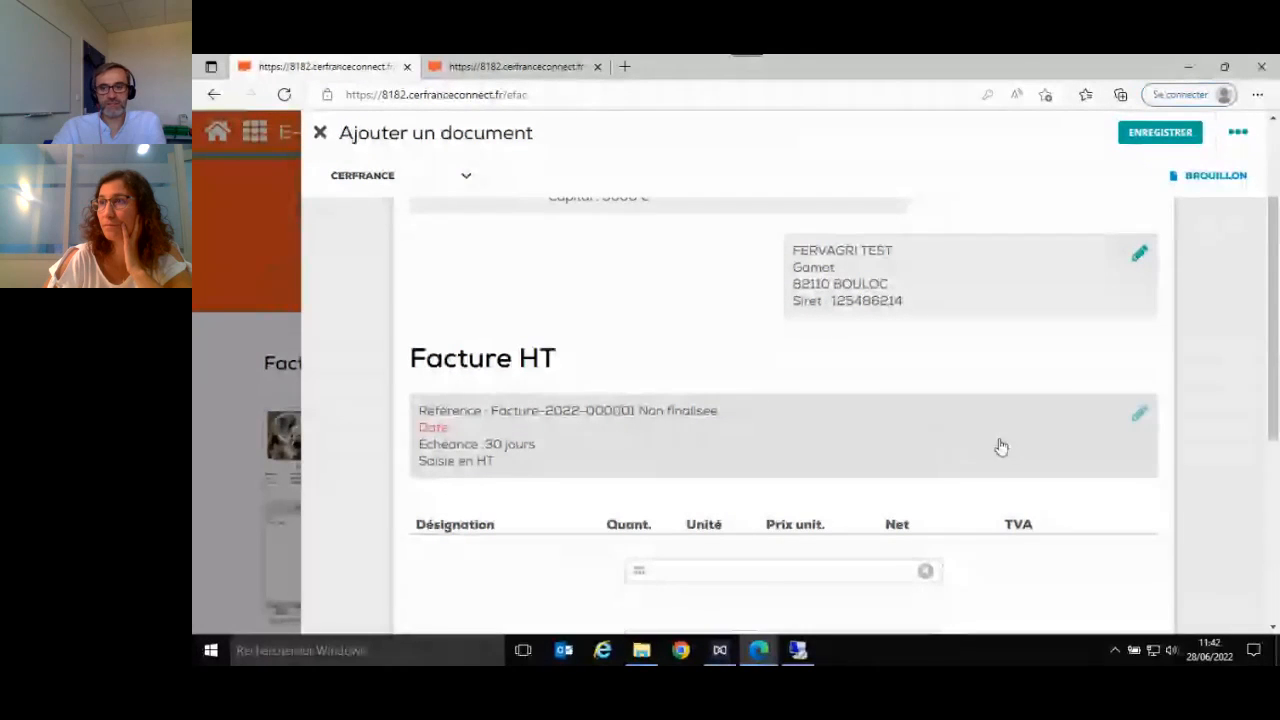
scroll(978, 446, "up", 2)
scroll(980, 446, "down", 2)
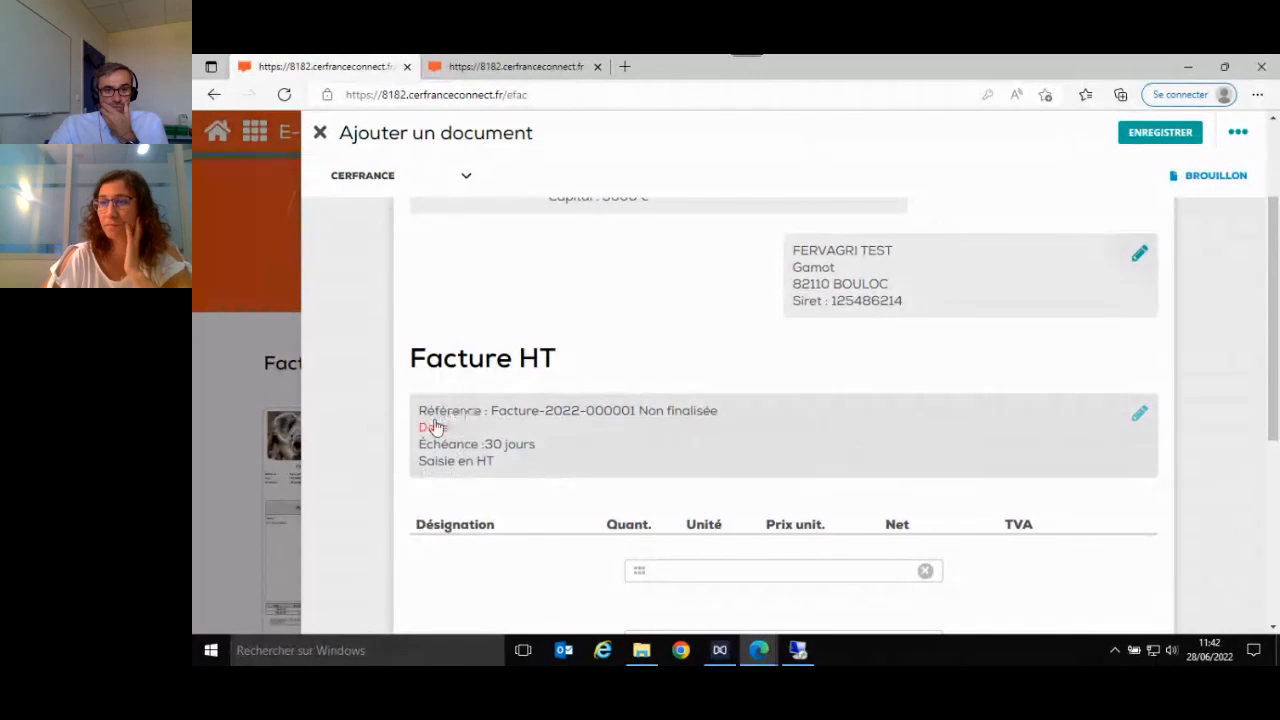
left_click(645, 457)
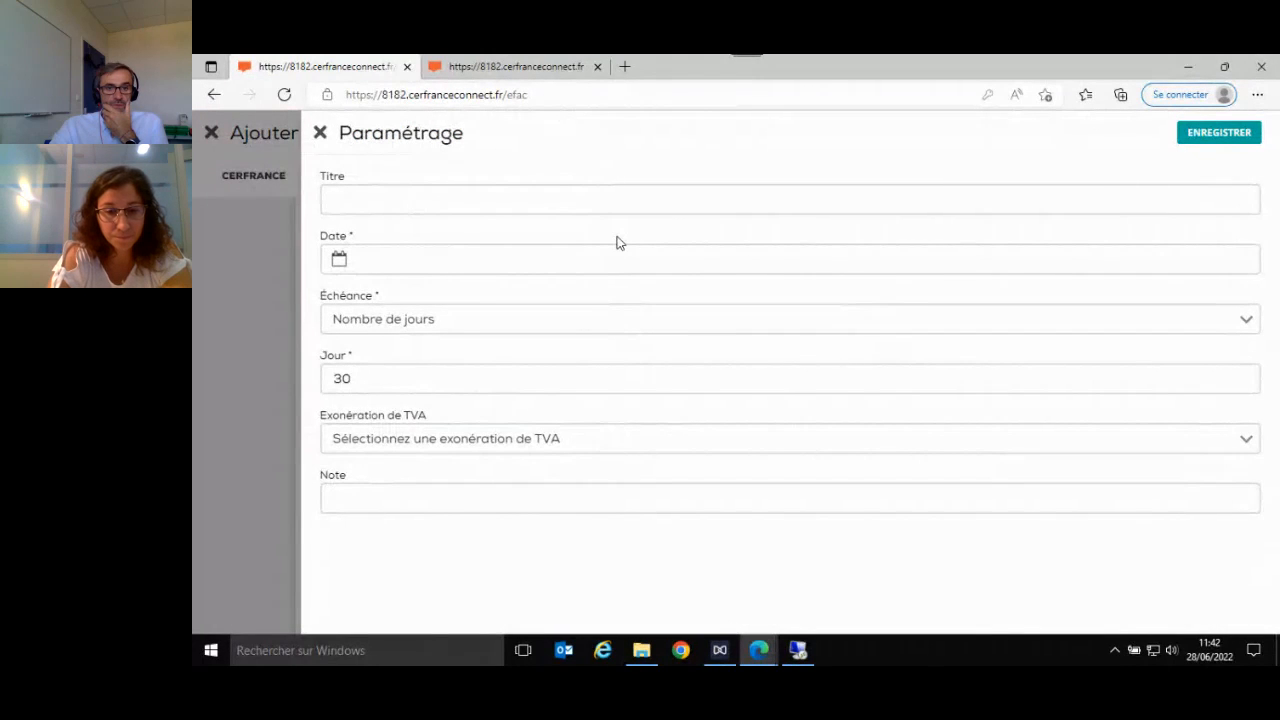
left_click(543, 204)
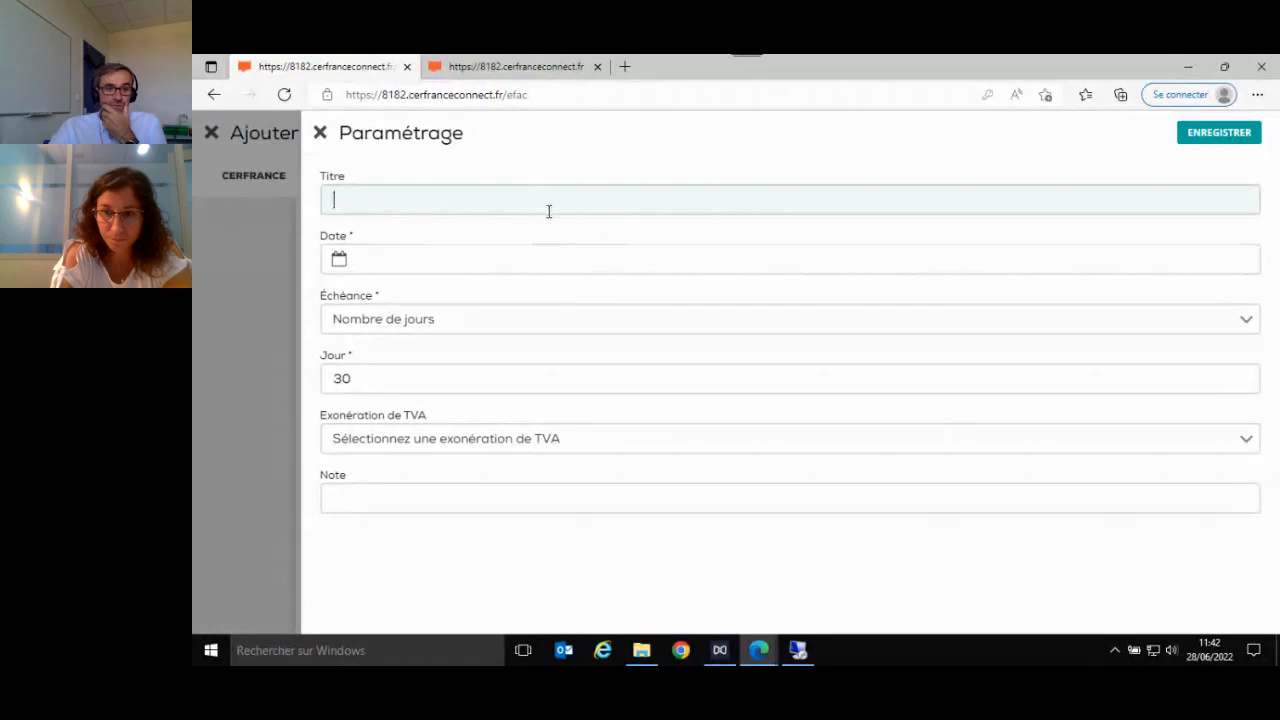
left_click(520, 262)
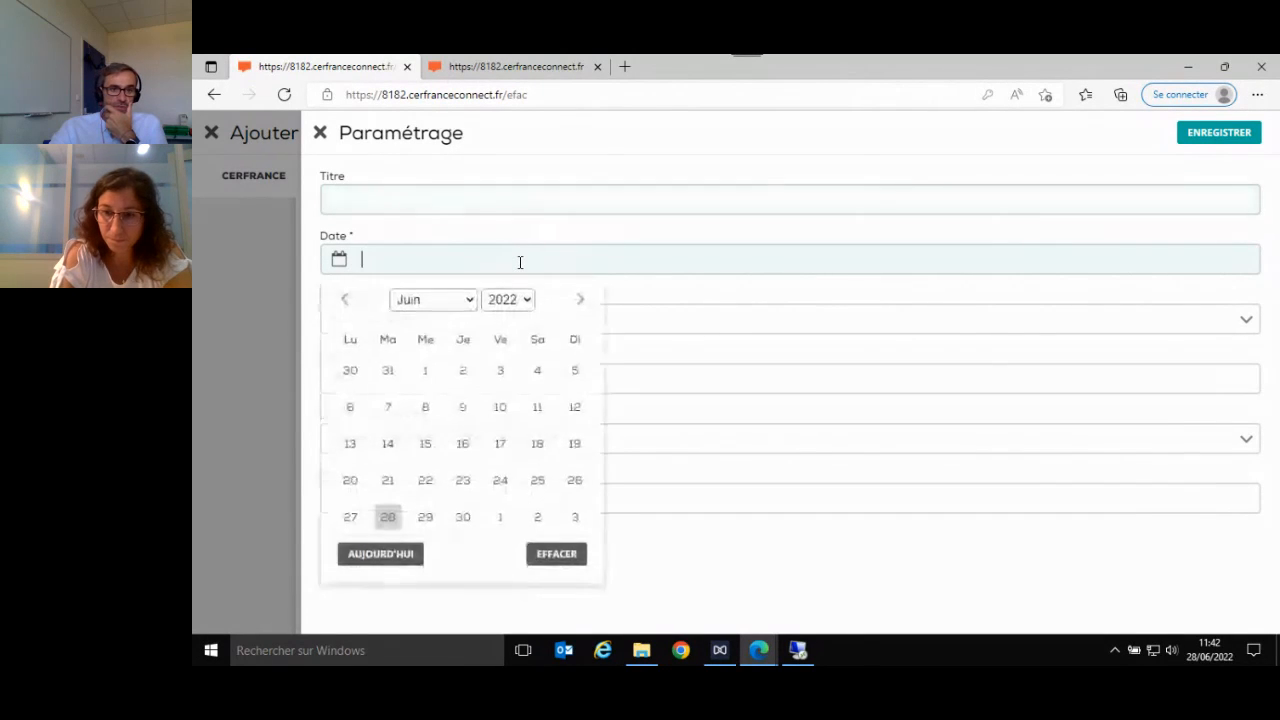
left_click(470, 303)
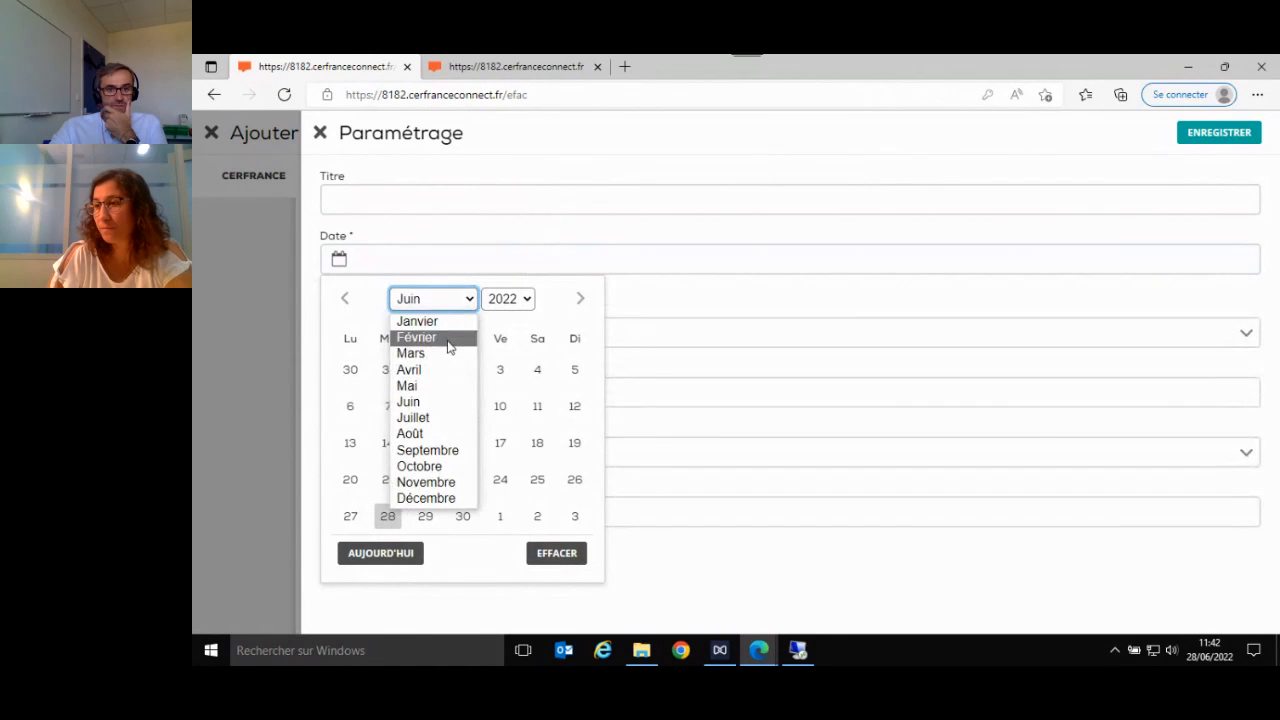
left_click(449, 347)
left_click(537, 374)
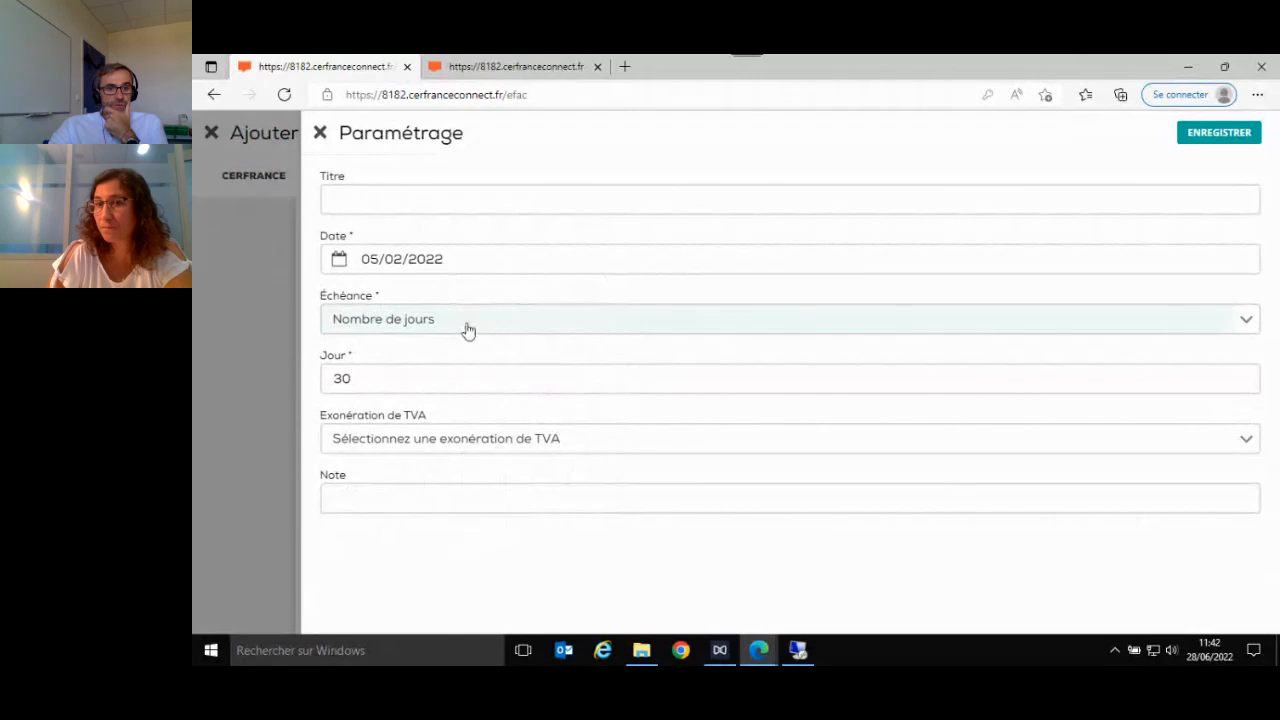
- Set the invoice's Échéance to À réception de la facture, check the TVA exemption choice without selecting one and save the settings
left_click(468, 331)
left_click(489, 408)
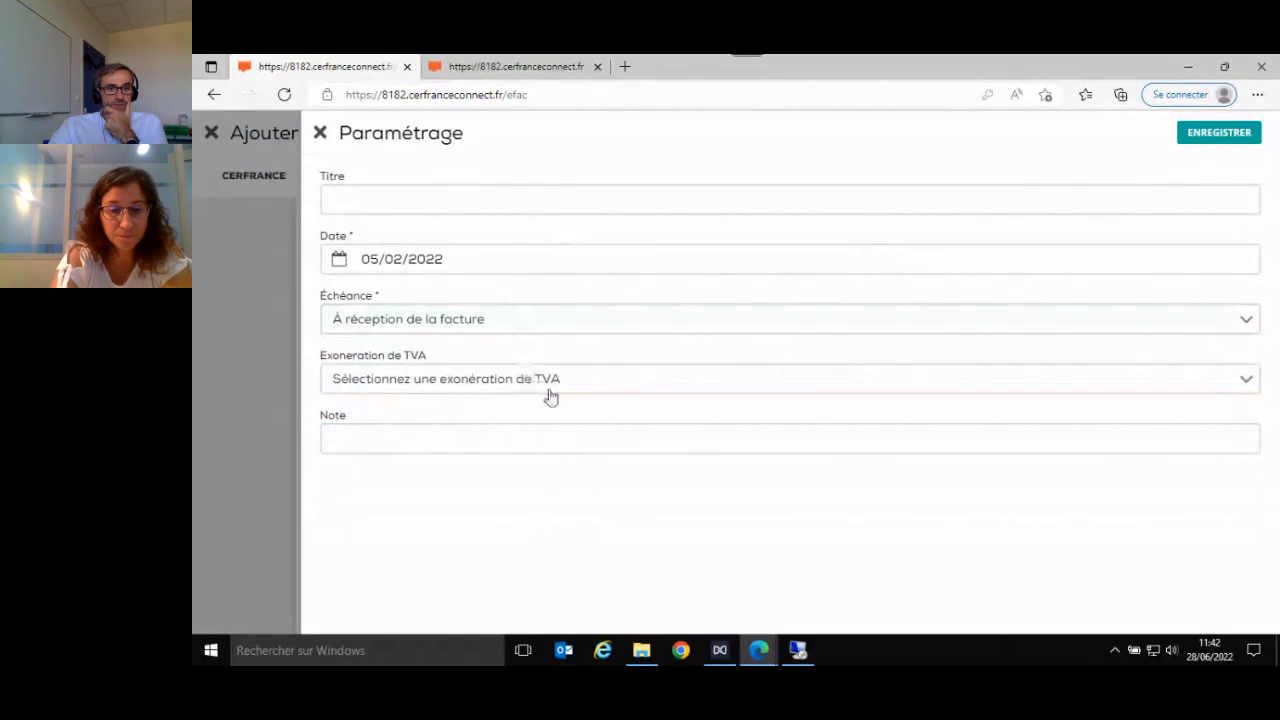
left_click(686, 383)
left_click(700, 383)
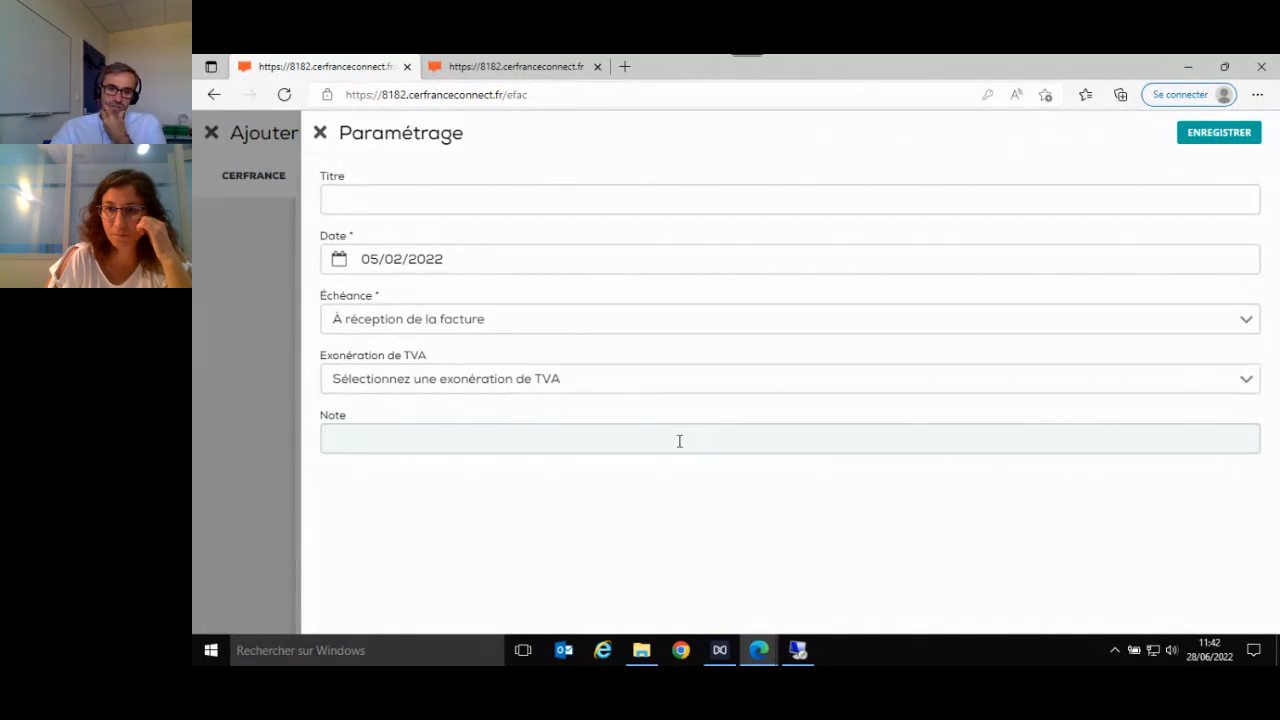
left_click(1219, 133)
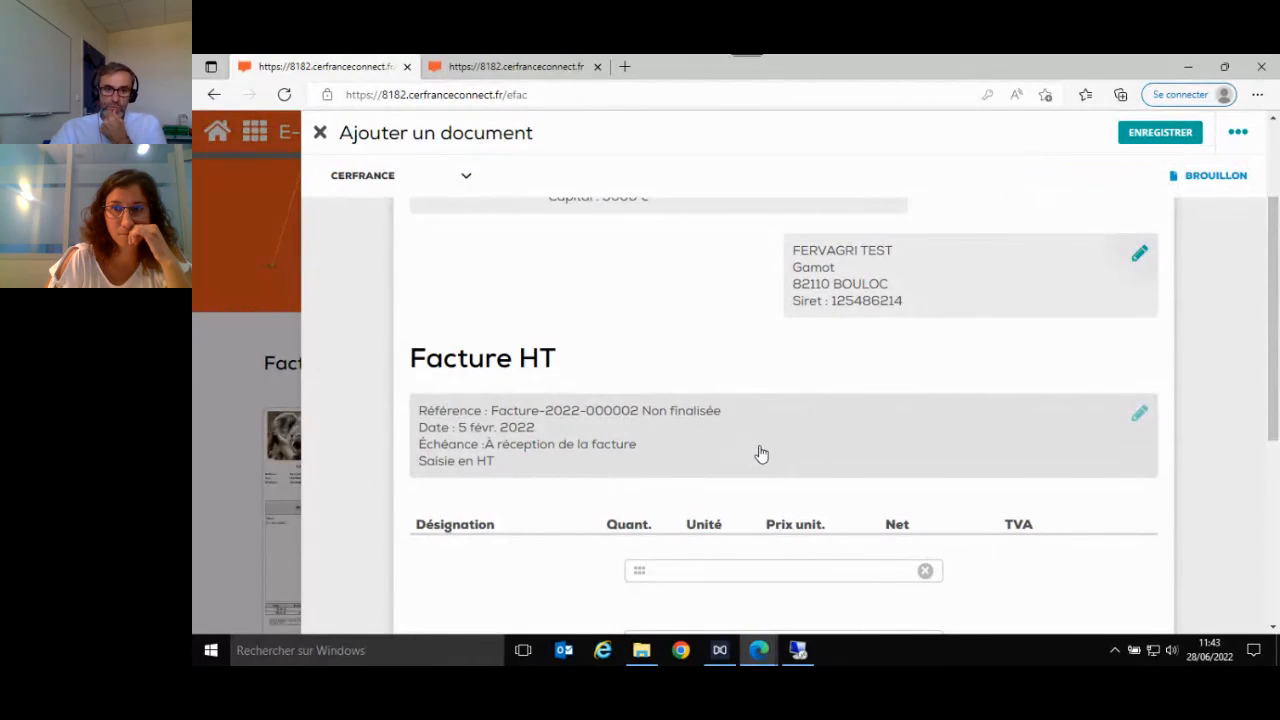
scroll(760, 453, "down", 3)
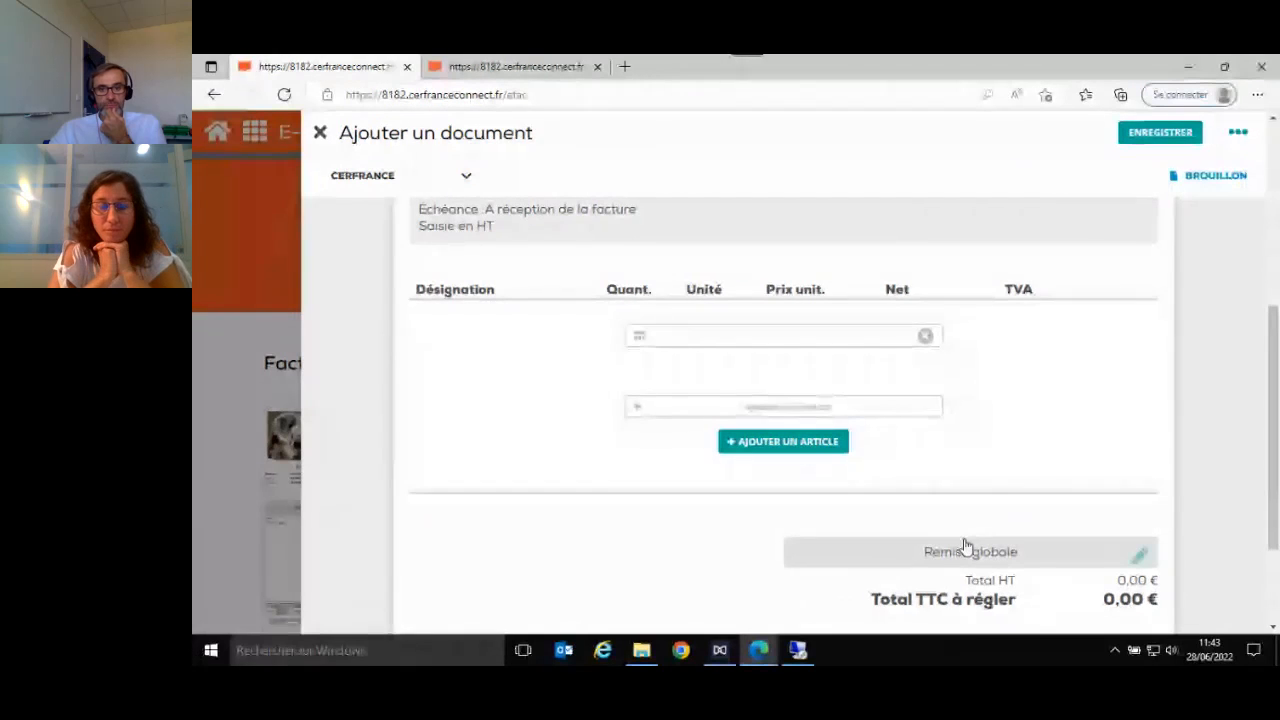
- Fill in the invoice's empty section with the label CHANTIER 1 and save it
left_click(737, 346)
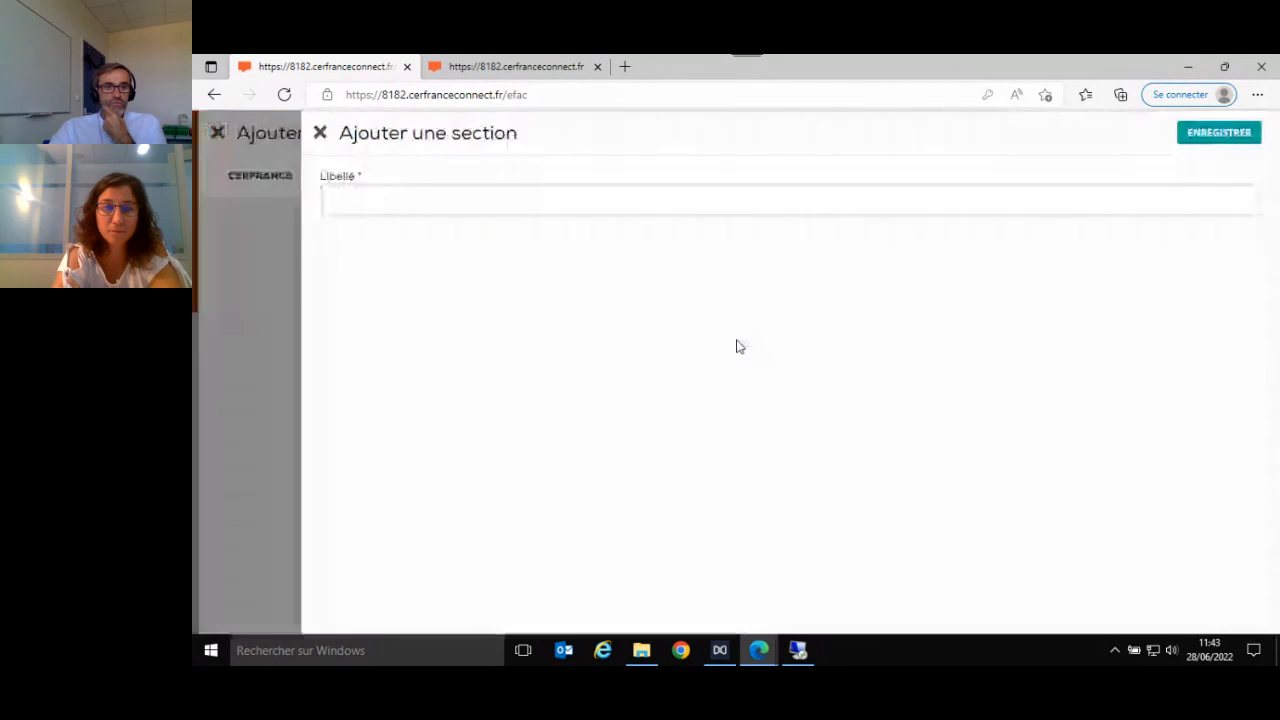
left_click(490, 207)
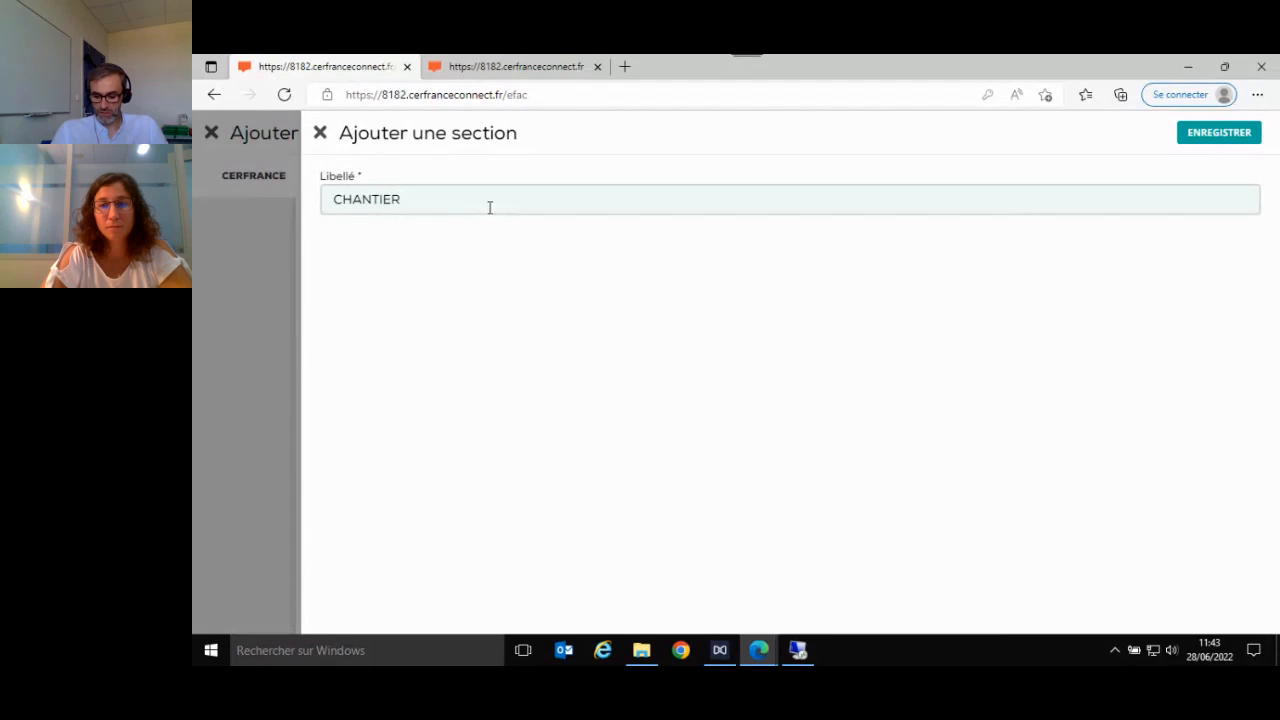
left_click(1219, 134)
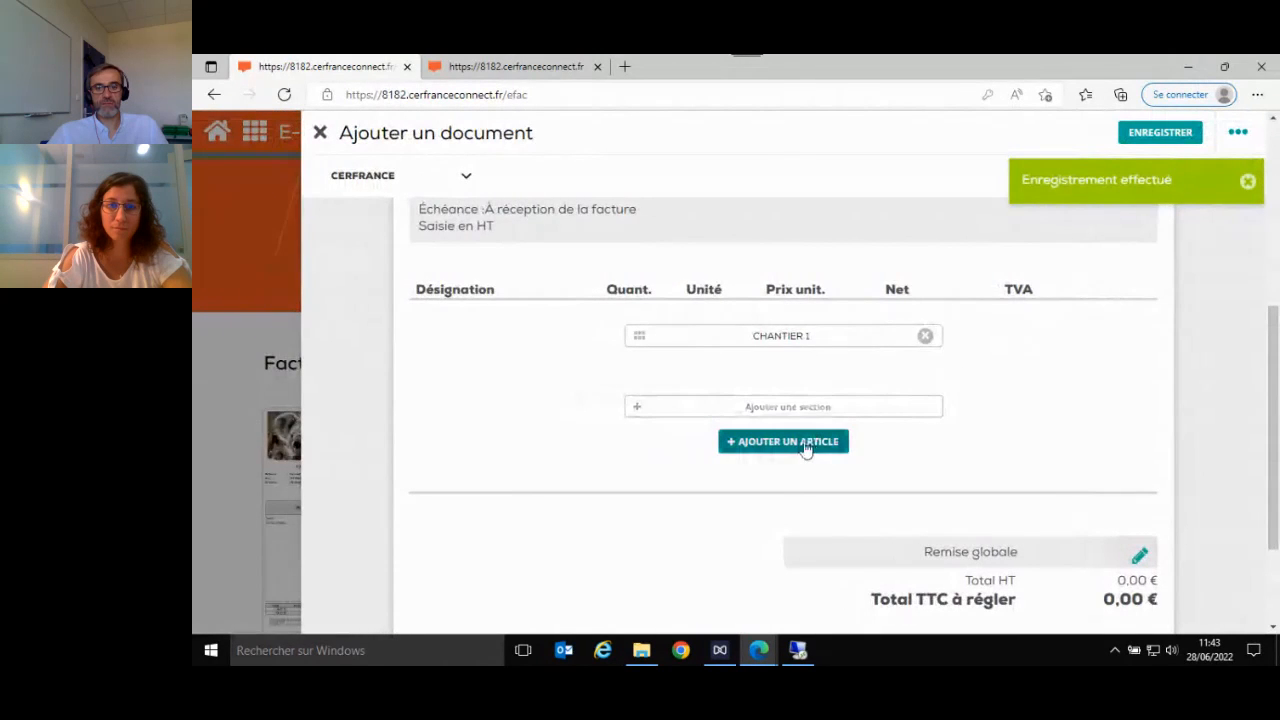
- Add an article under CHANTIER 1 and choose the existing MOISSON article at 100 €, Taux 10%
left_click(785, 441)
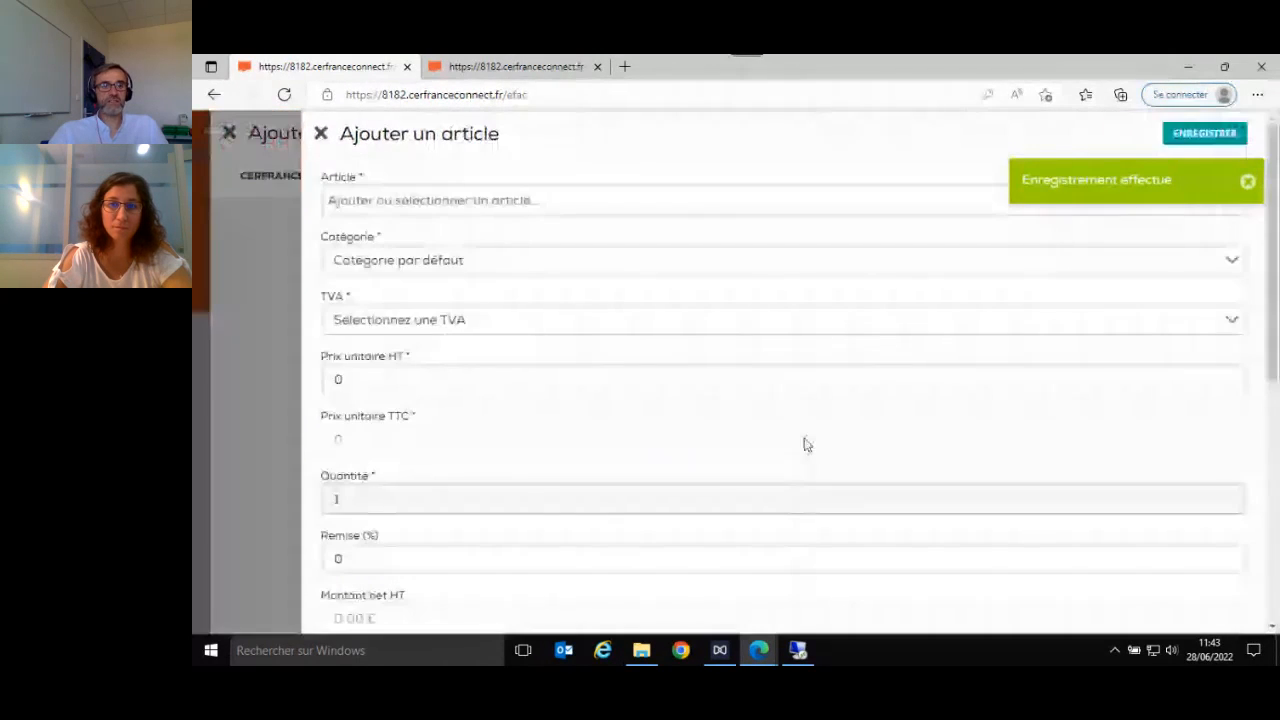
left_click(1248, 182)
left_click(651, 203)
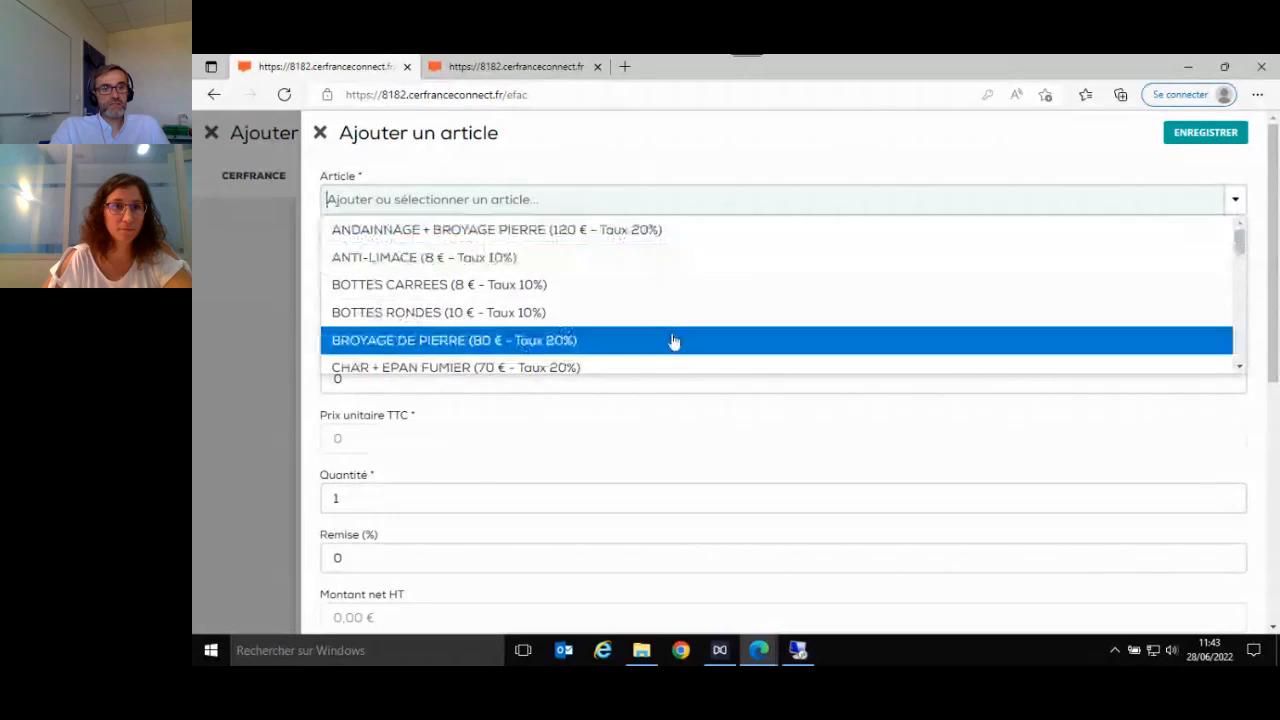
scroll(680, 317, "down", 6)
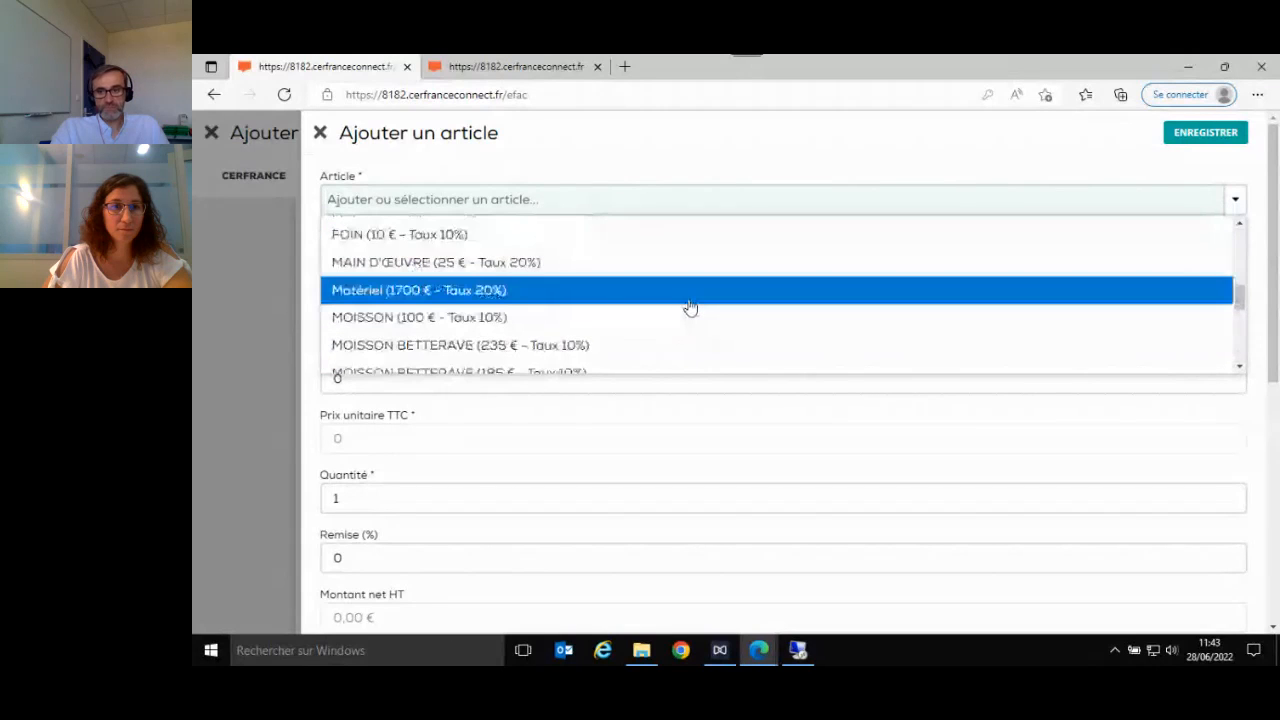
scroll(688, 309, "down", 2)
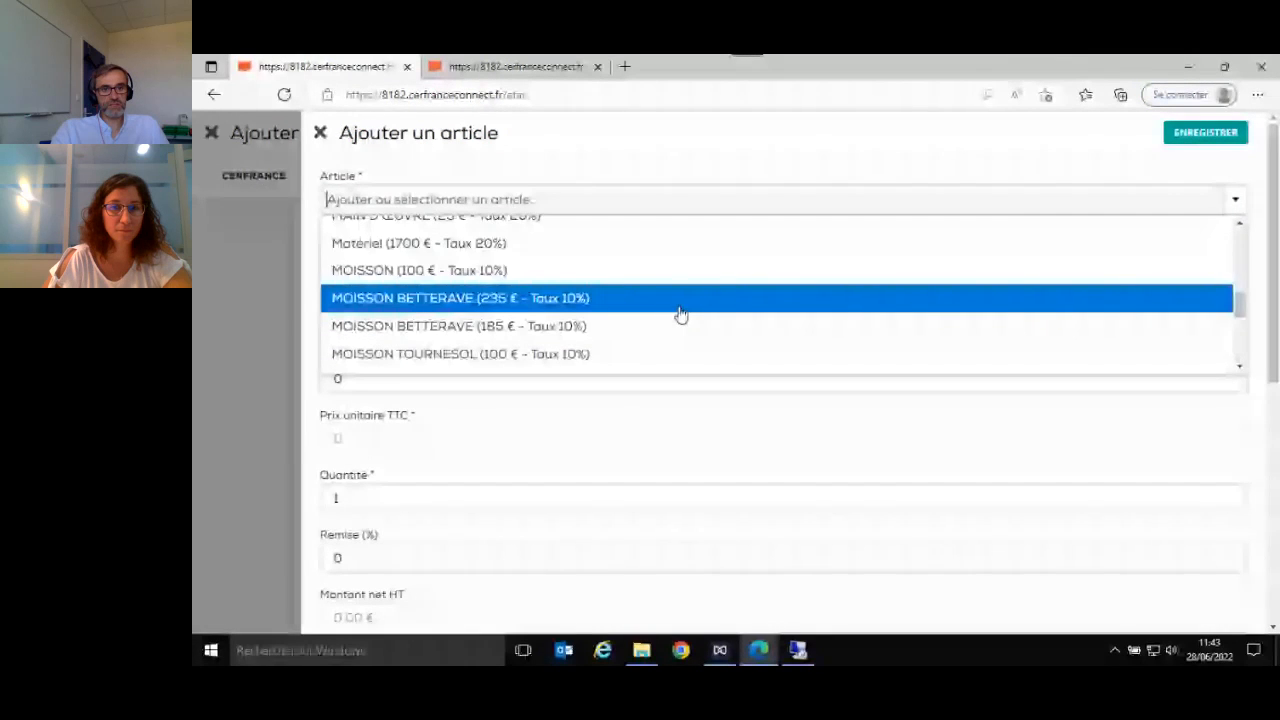
left_click(457, 274)
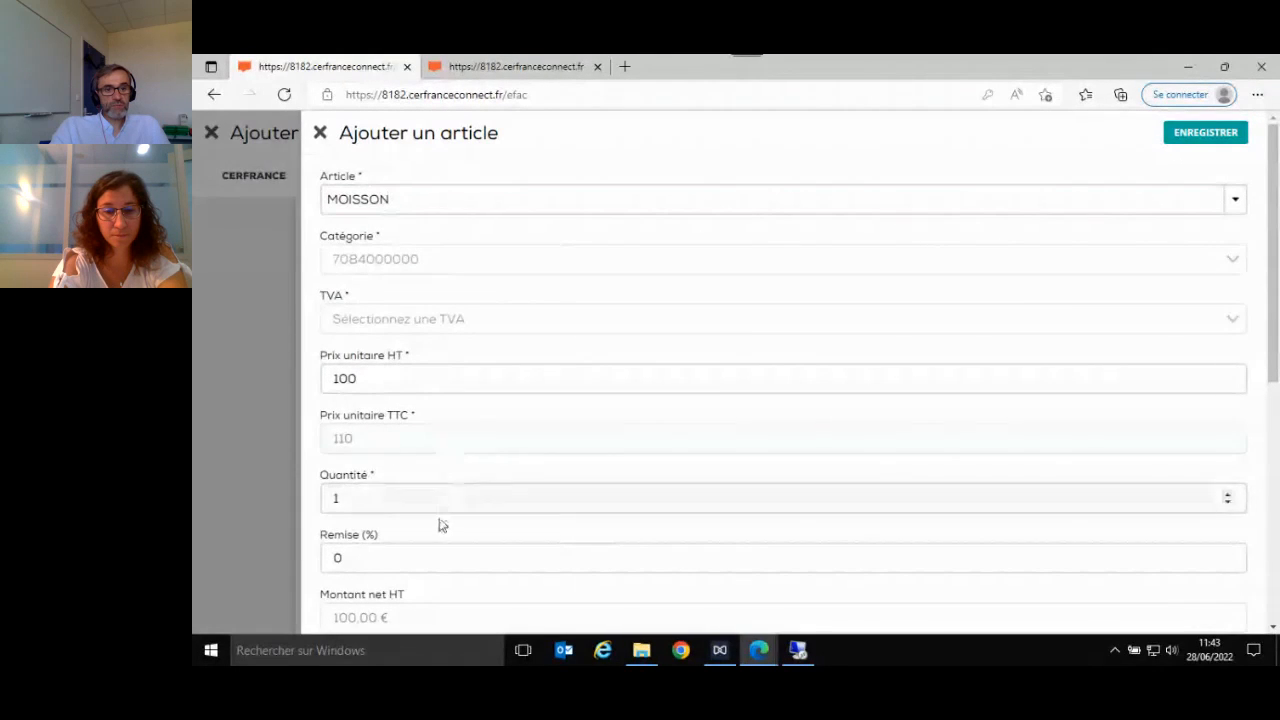
- Set the MOISSON article's Prix unitaire HT to 120 and Quantité to 15, then save it and accept updating the stored article
left_click(401, 386)
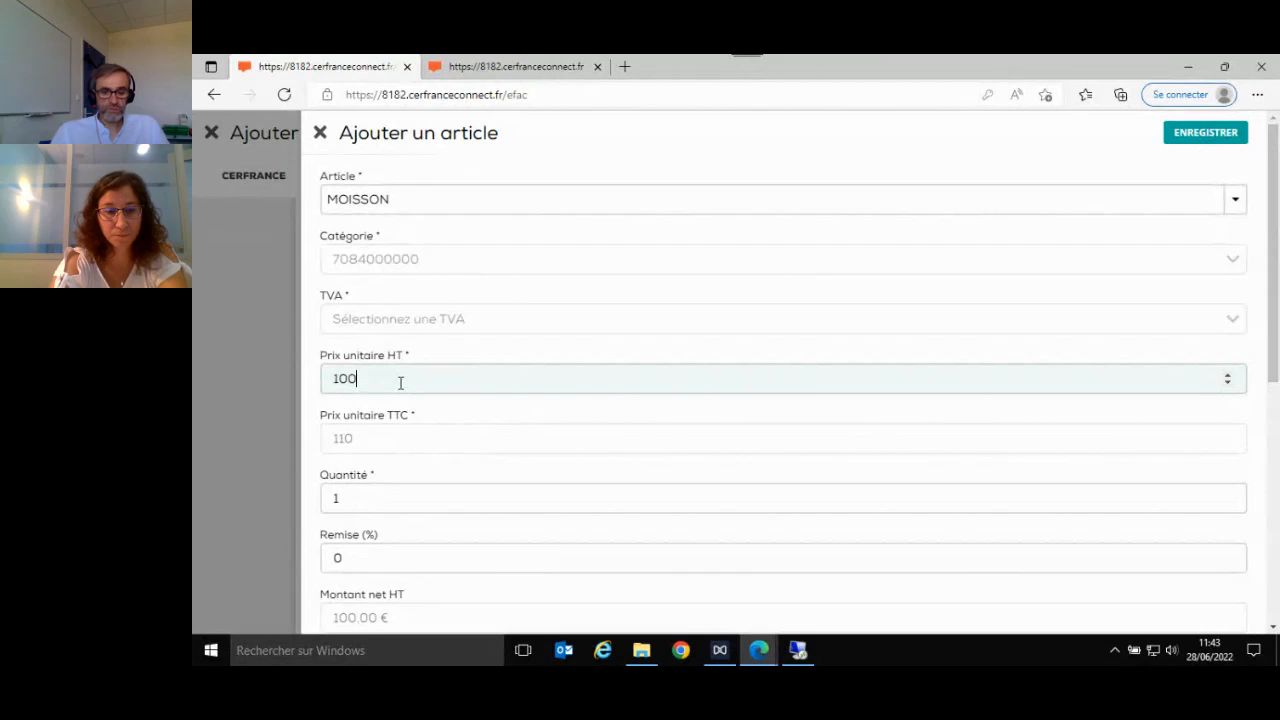
key("BackSpace")
key("BackSpace")
type("20")
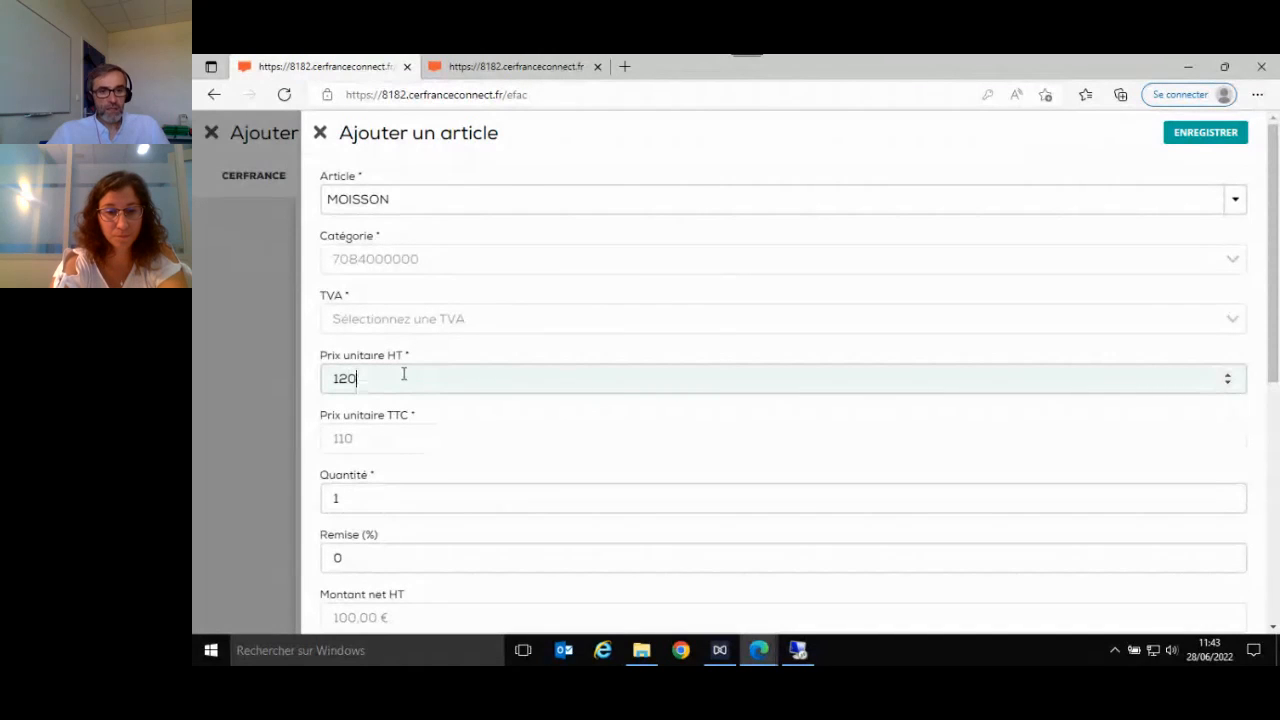
key("Tab")
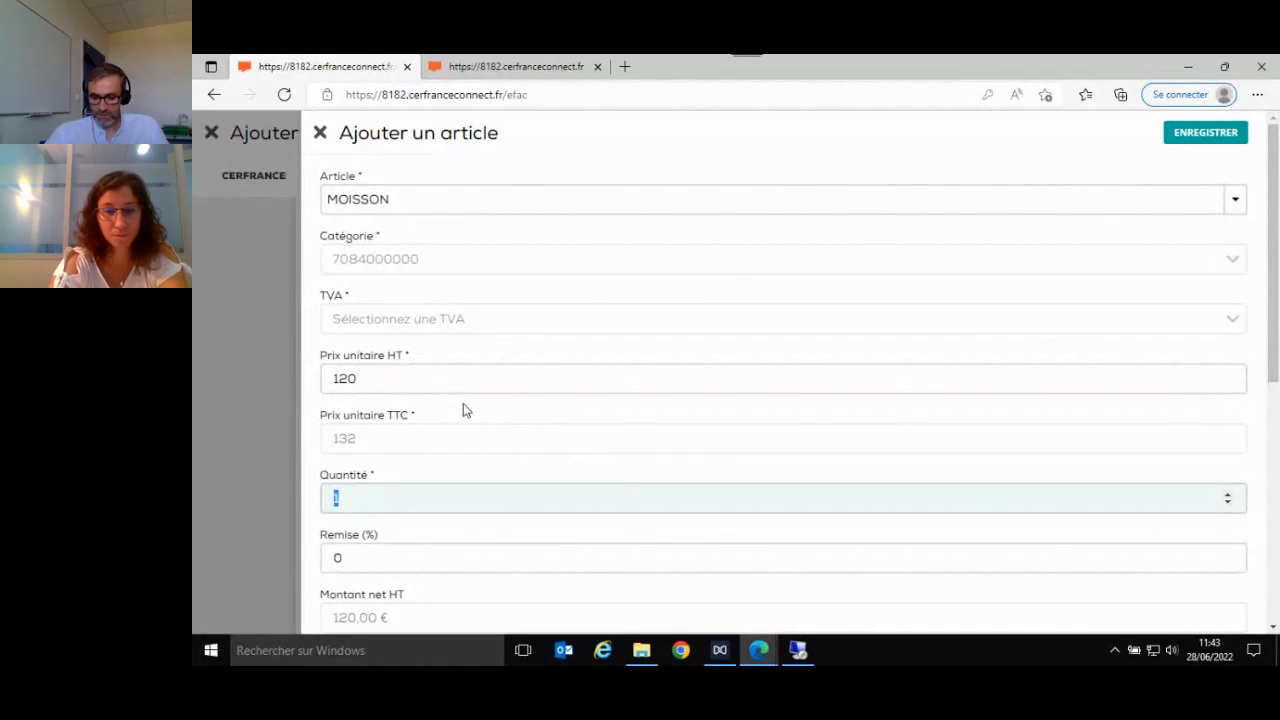
type("15")
key("Tab")
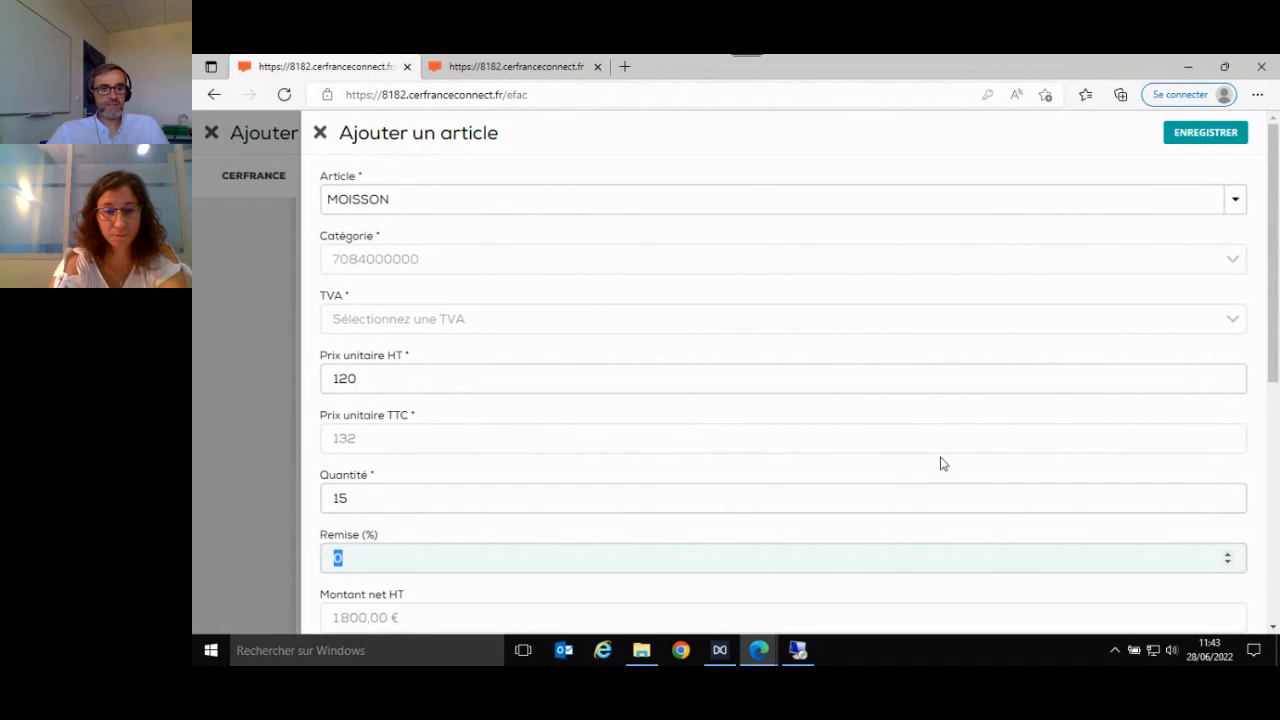
left_click(1196, 136)
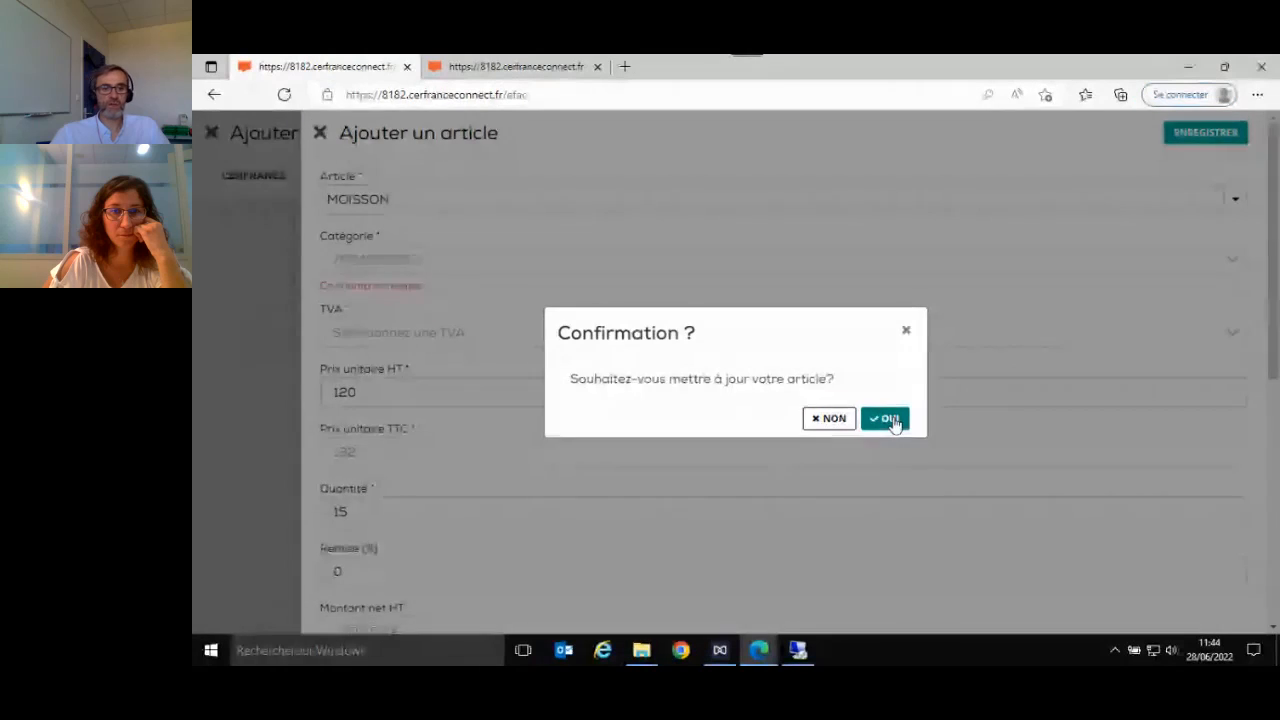
left_click(893, 420)
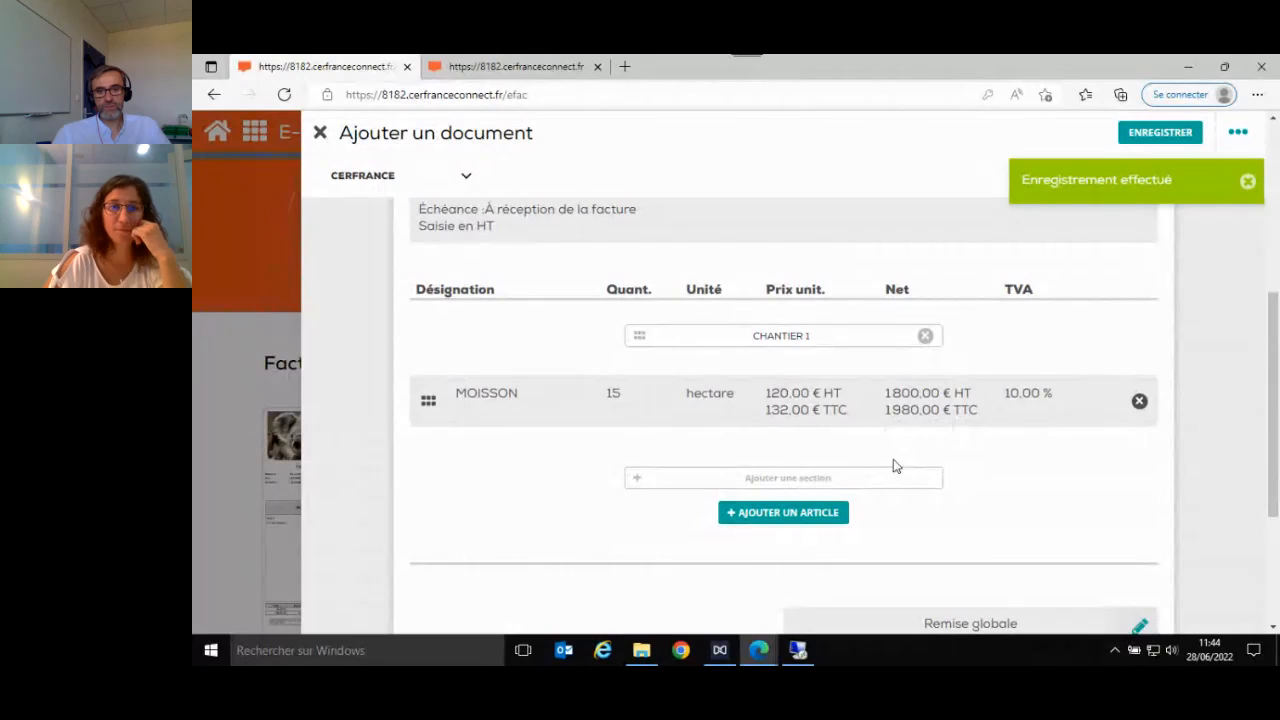
- Add a second section labelled CHANTIER 2 to the invoice and save it
left_click(792, 478)
left_click(415, 202)
type("CHANTEIR")
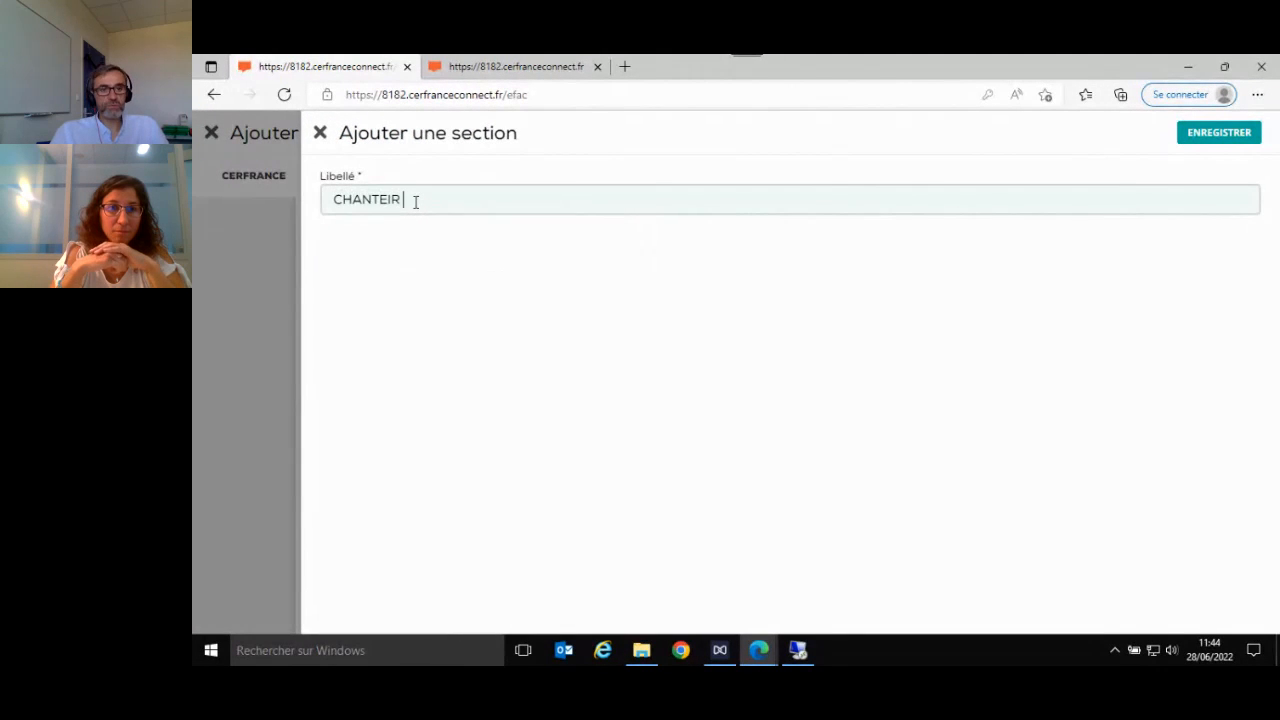
key("BackSpace")
key("BackSpace")
key("BackSpace")
type("IER 2")
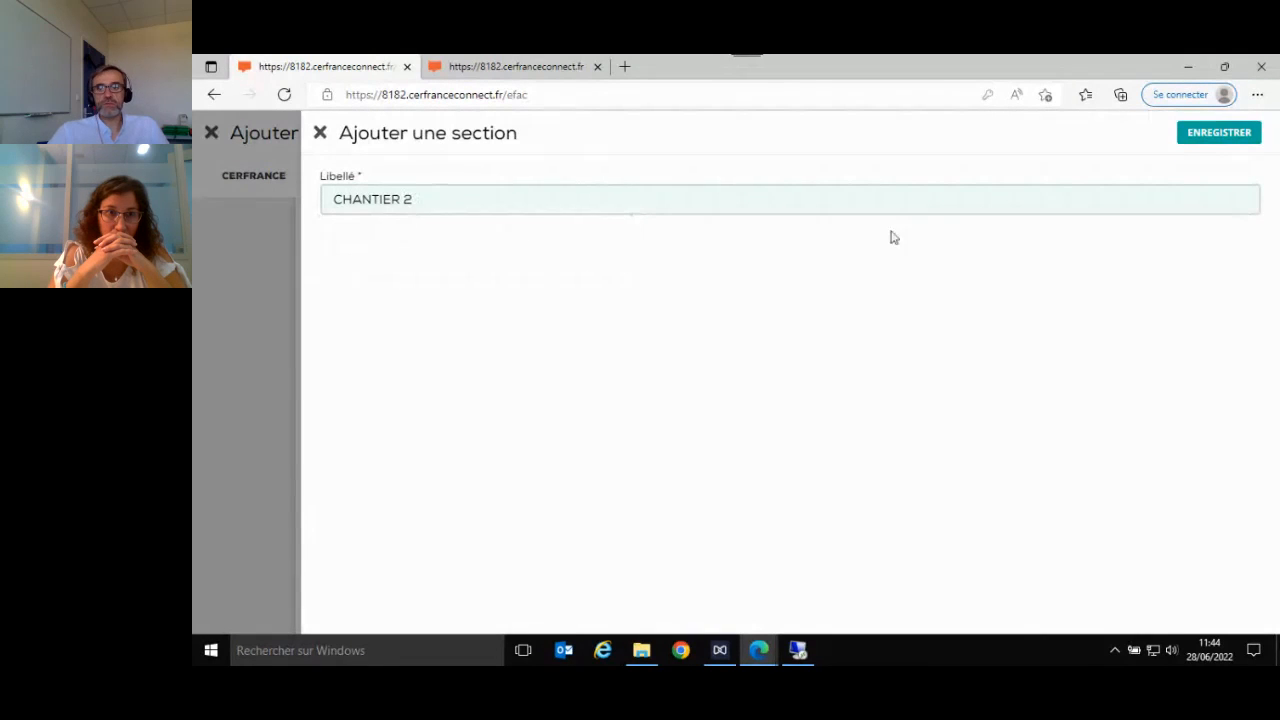
left_click(1236, 140)
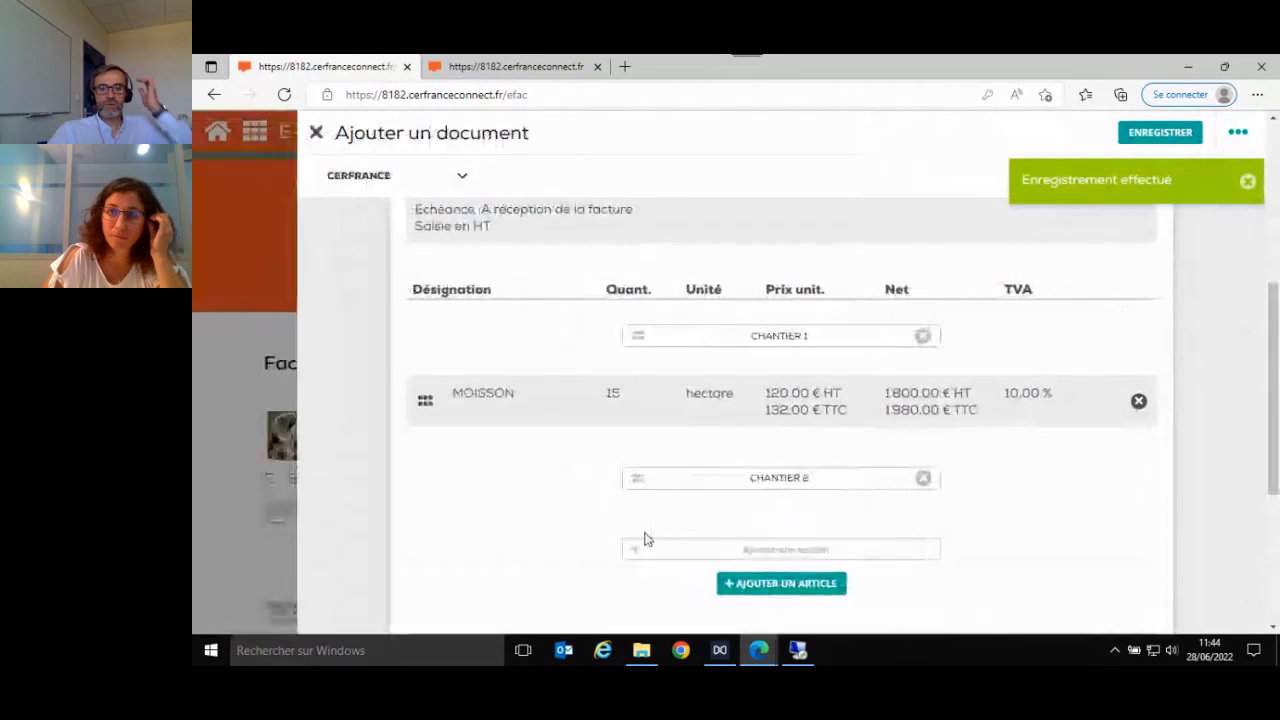
- Add the existing BROYAGE DE PIERRE article under CHANTIER 2 with a Quantité of 15 and save it
left_click(781, 585)
left_click(537, 199)
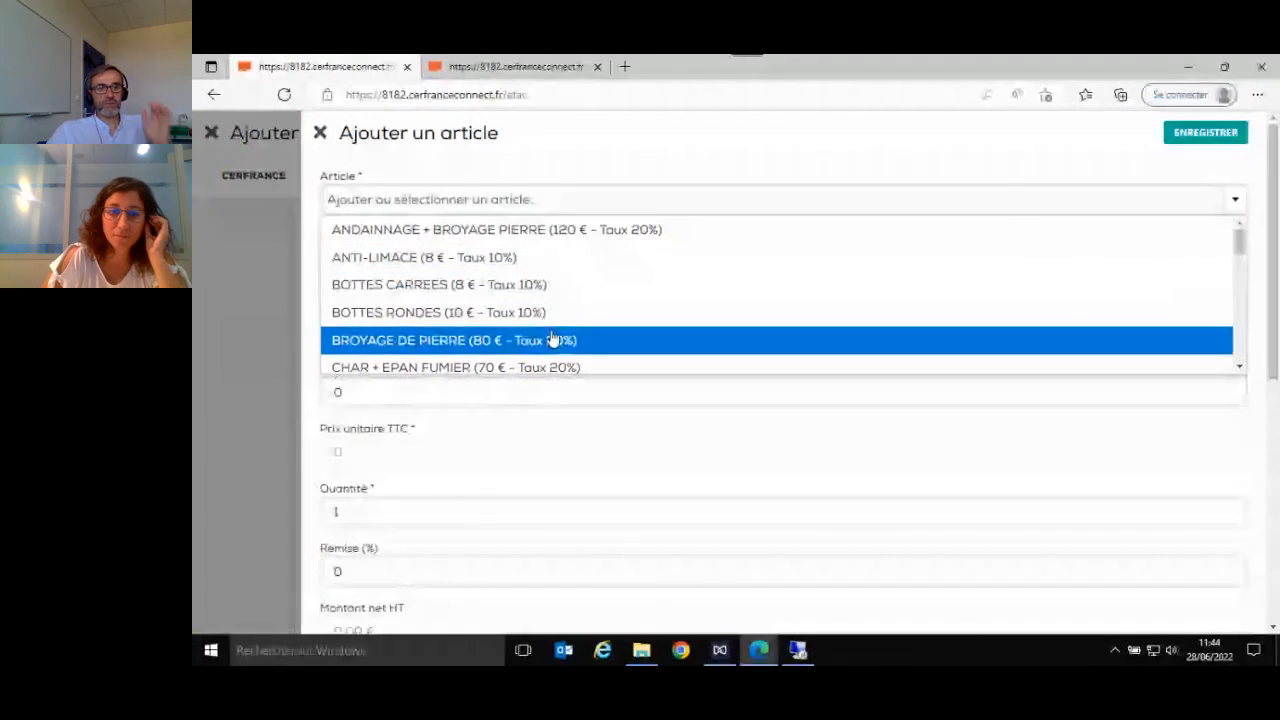
left_click(551, 340)
double_click(534, 377)
key("Tab")
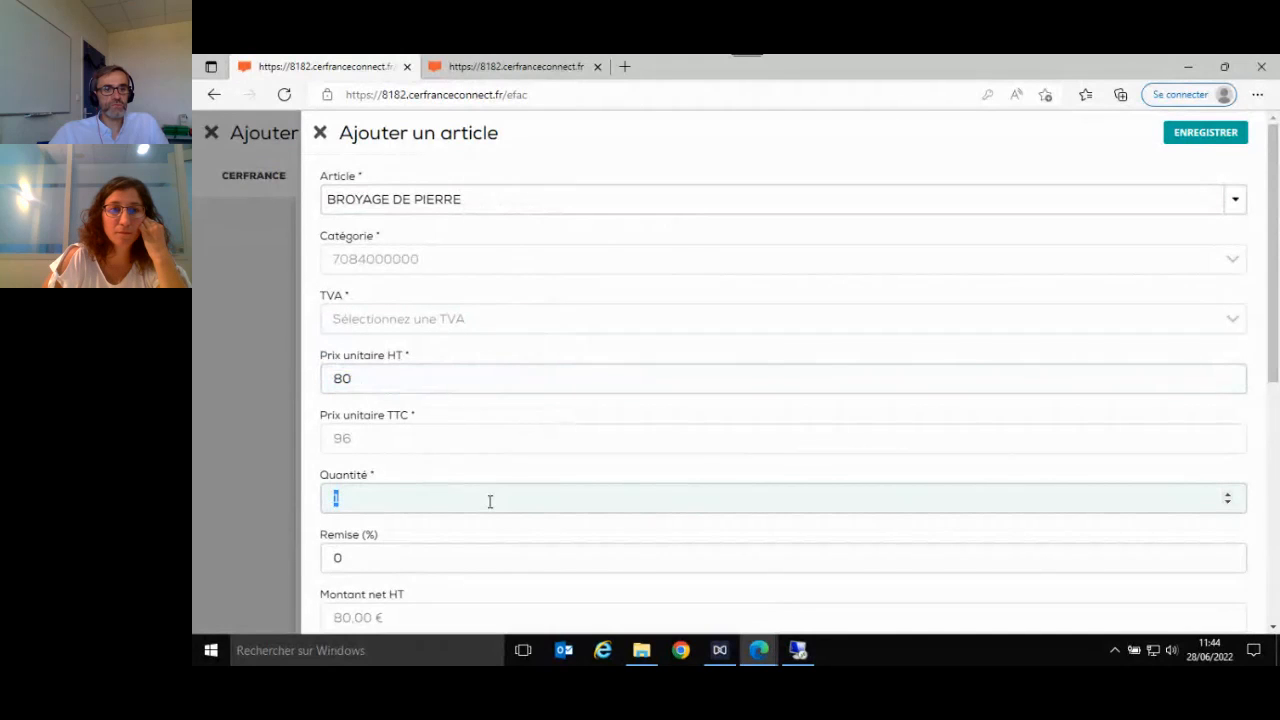
type("15")
key("Tab")
left_click(1177, 141)
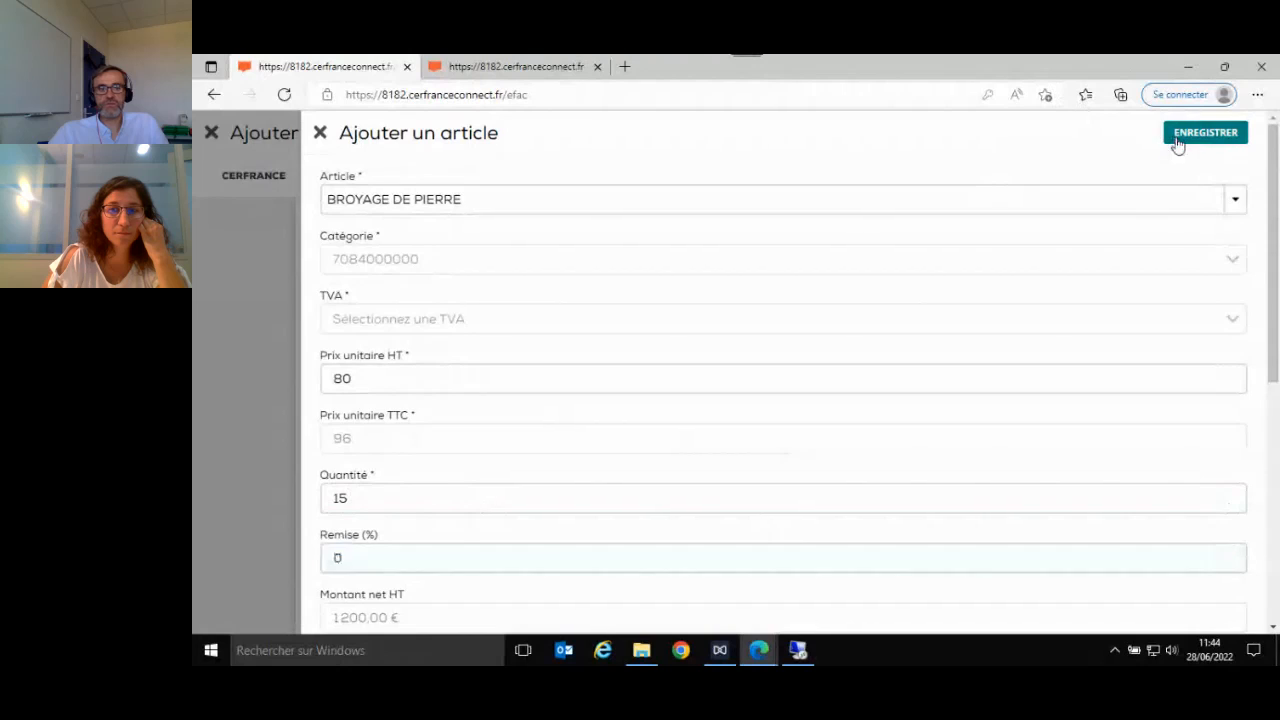
- Start another article under CHANTIER 2, look over its form and name the new article TERRASSEMENT
scroll(950, 512, "down", 2)
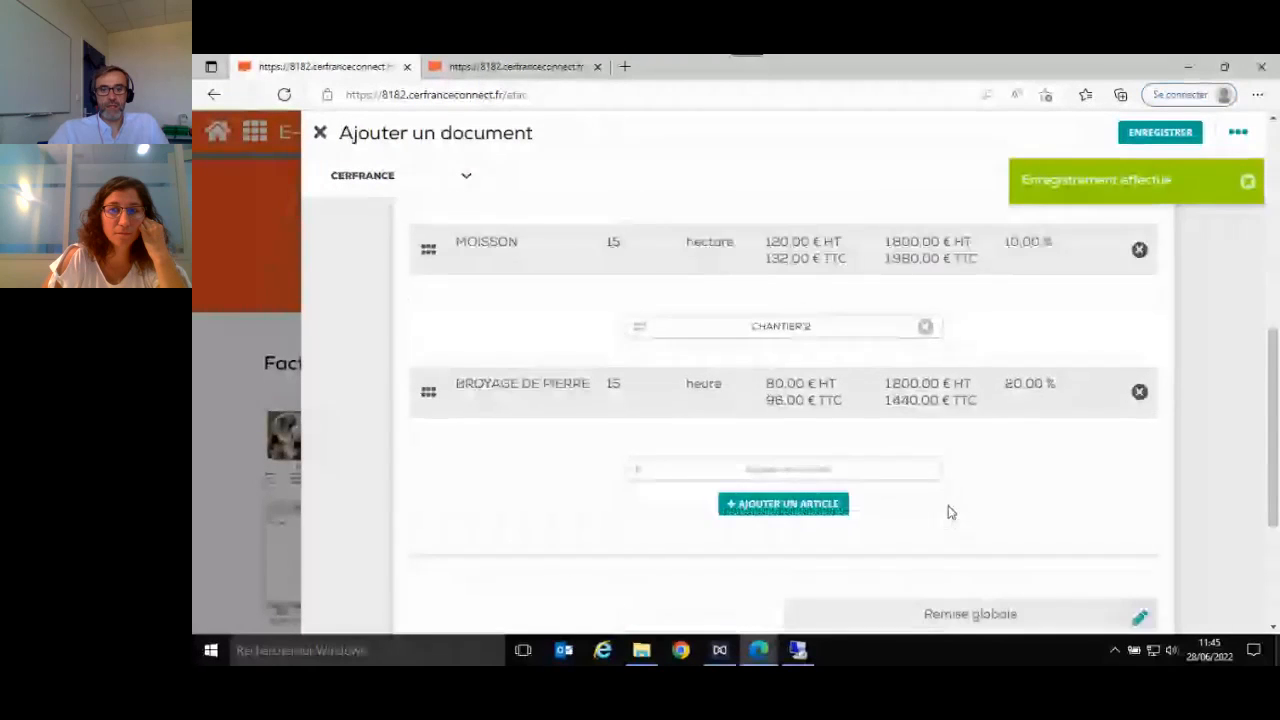
left_click(779, 506)
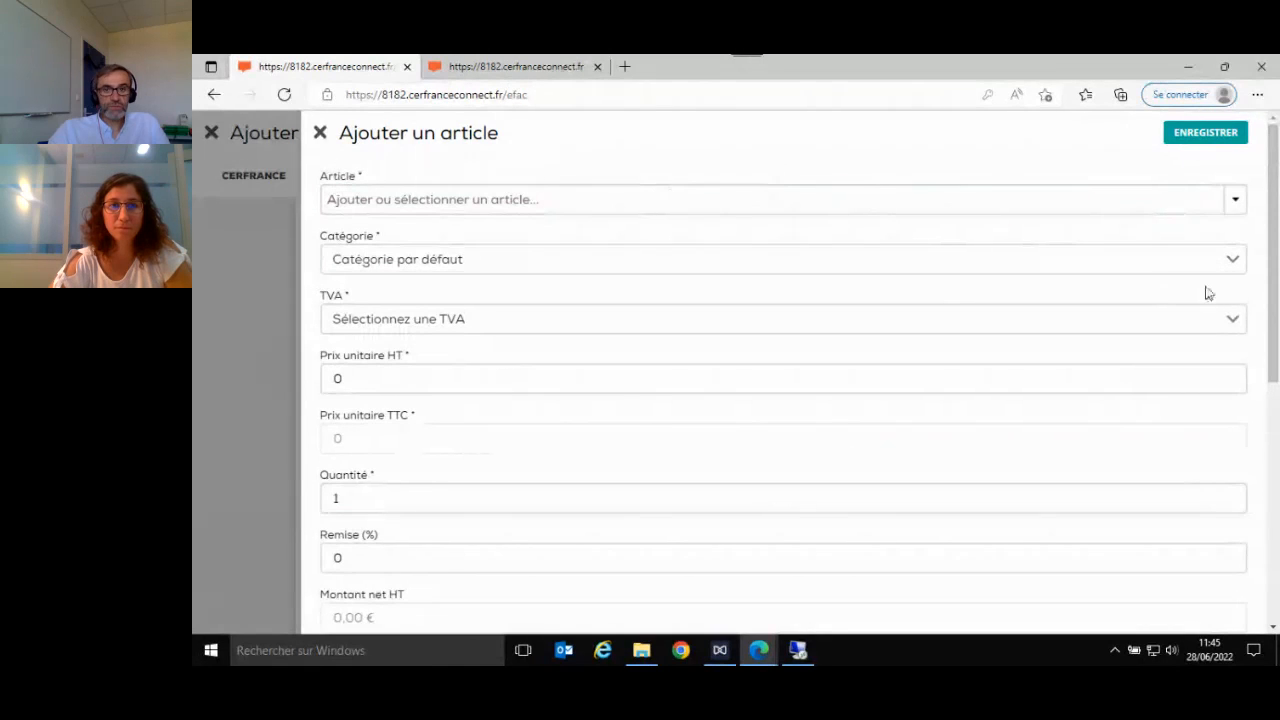
left_click_drag(1274, 249, 1274, 452)
scroll(1274, 452, "up", 3)
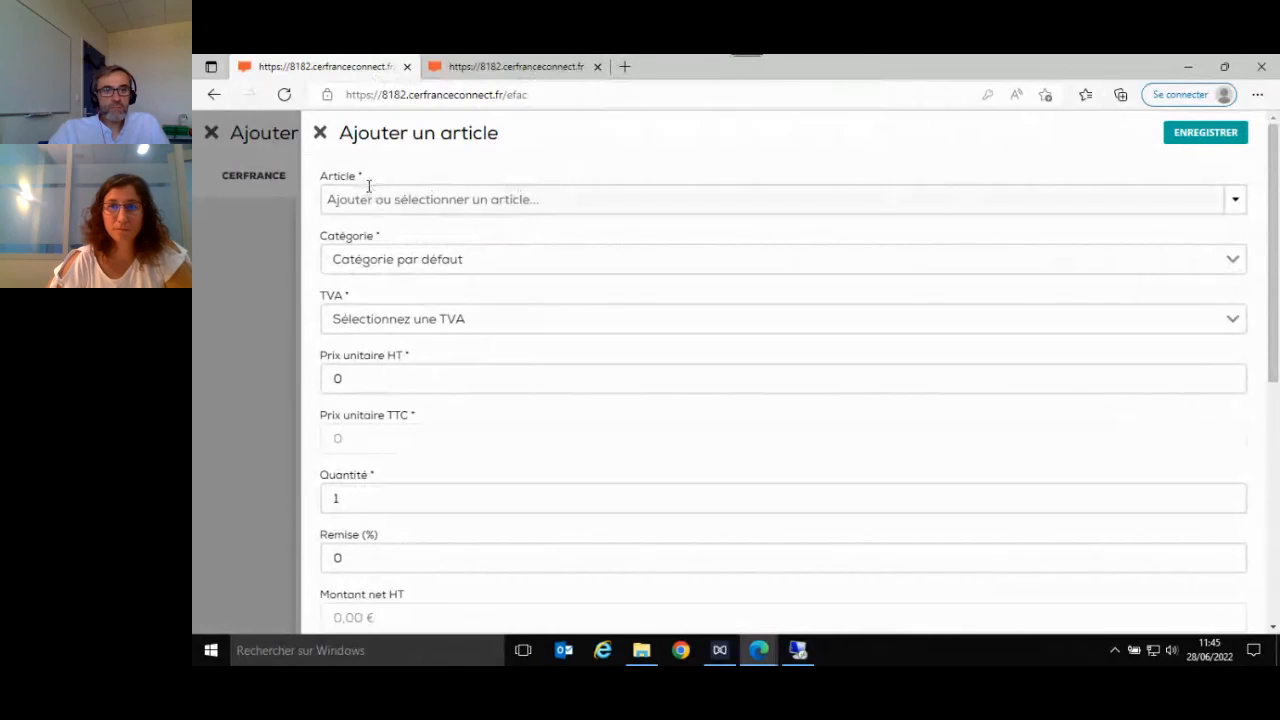
left_click(384, 202)
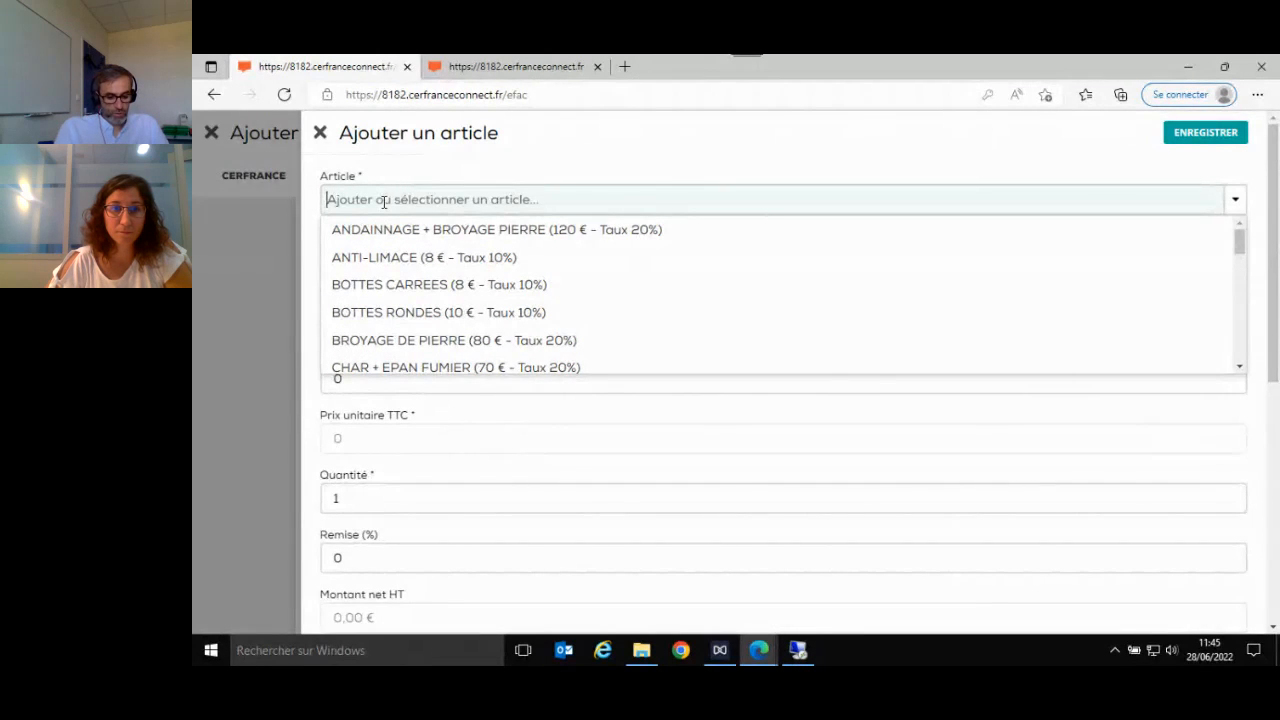
type("TERRAS")
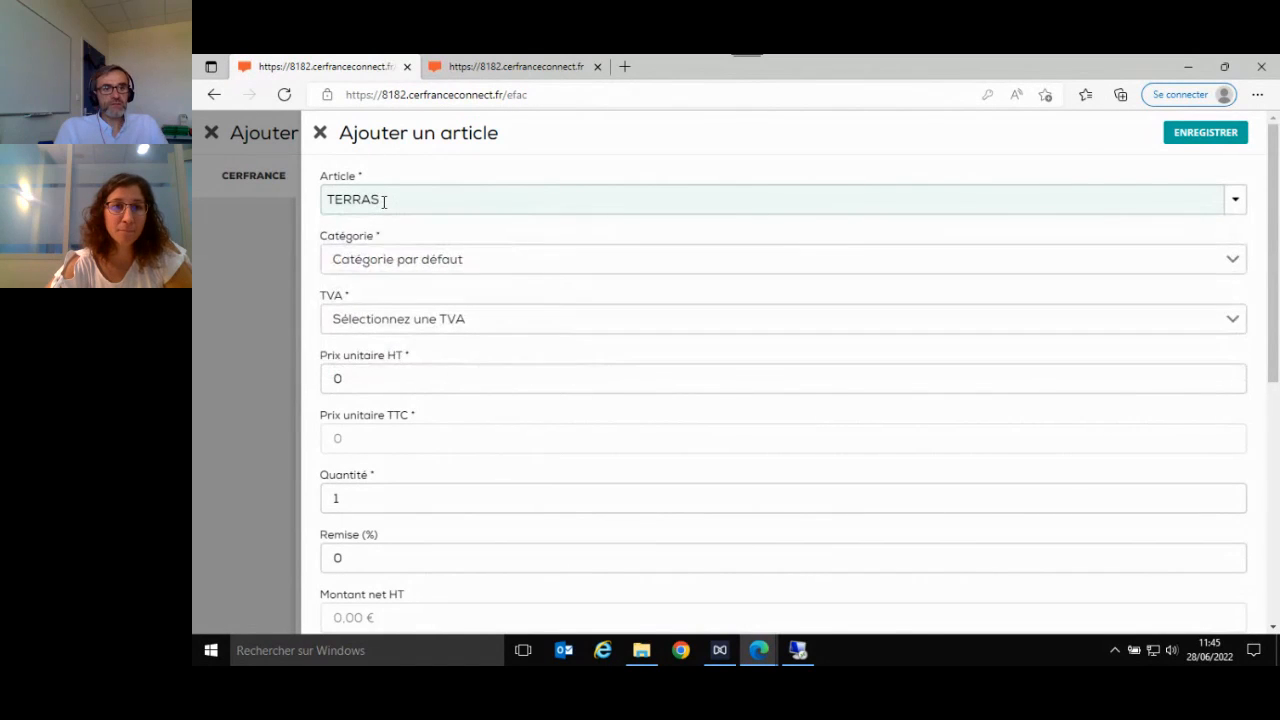
type("SE")
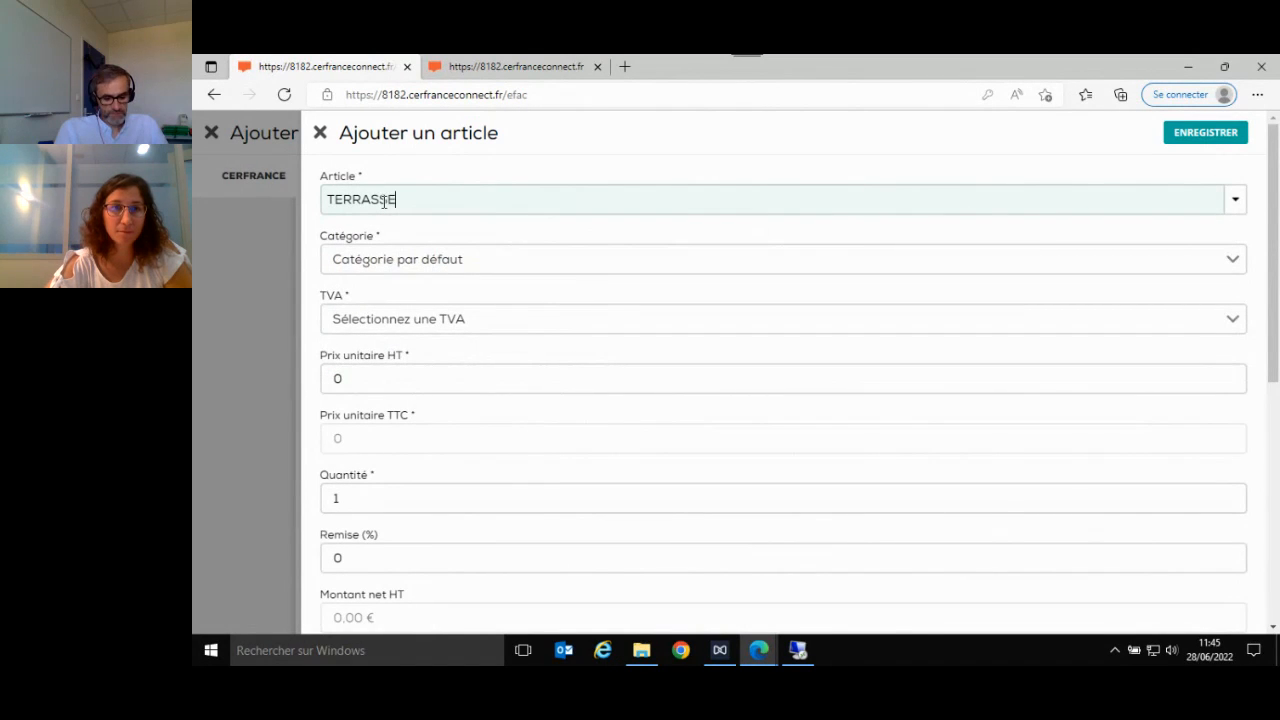
type("MENT")
- Give TERRASSEMENT the TVA Prestations 20%, a Prix unitaire HT of 150 and a Quantité of 20, and save the article
left_click(466, 321)
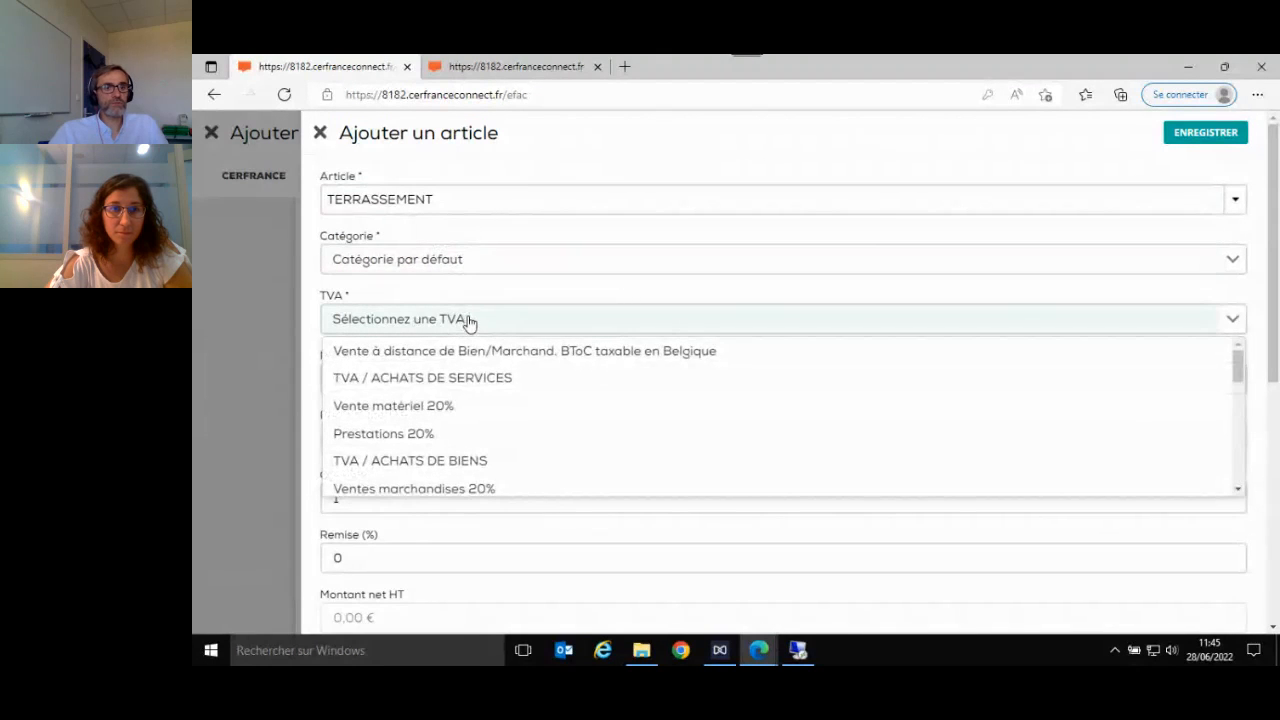
left_click(446, 434)
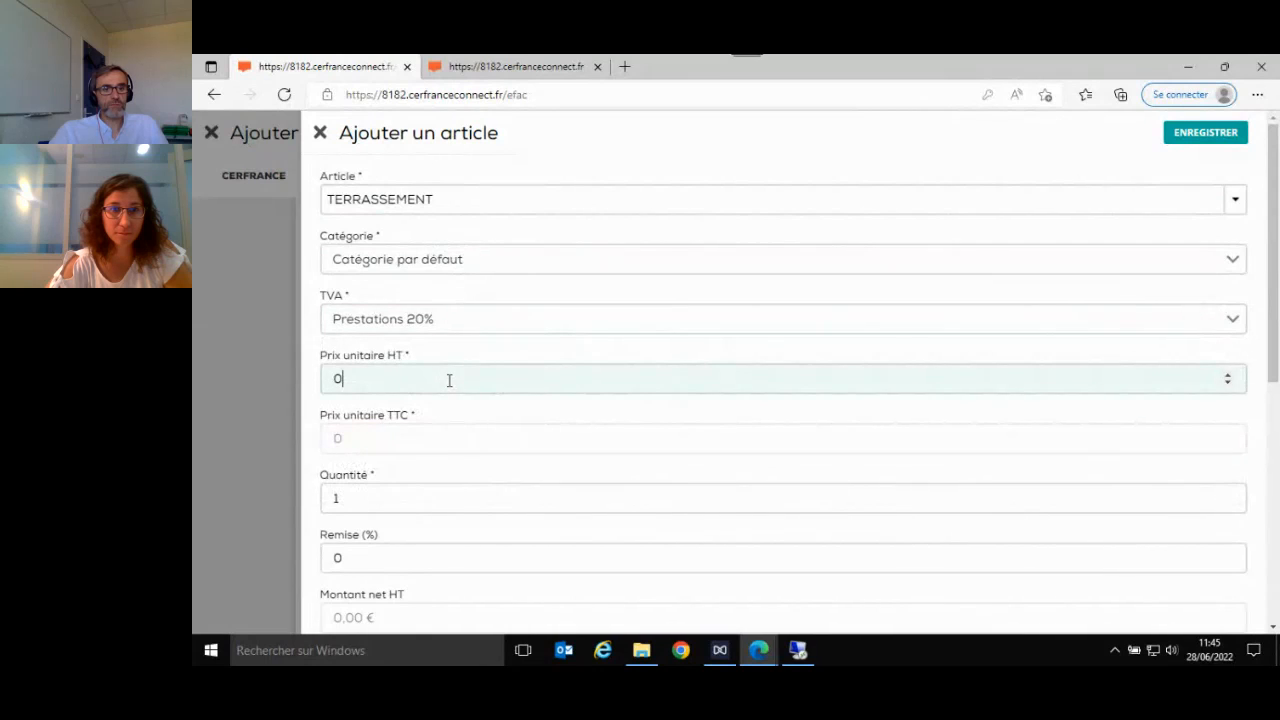
left_click(449, 380)
key("BackSpace")
type("150")
key("Tab")
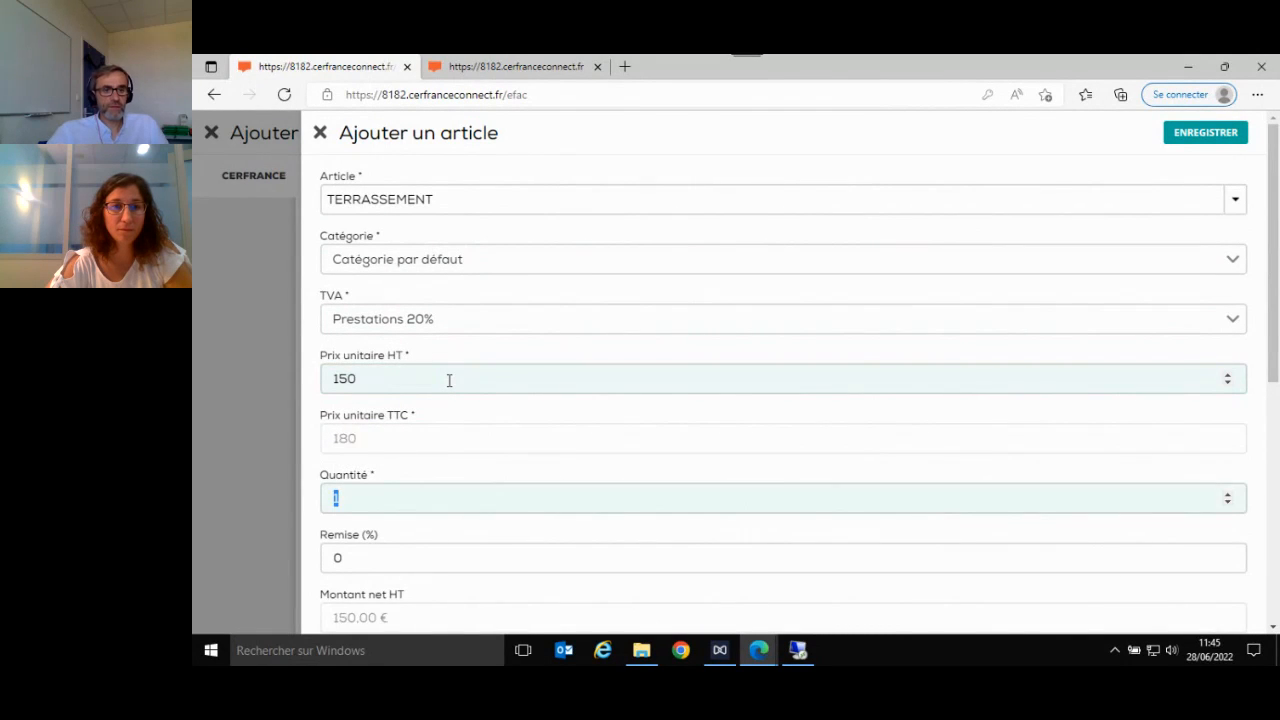
key("Tab")
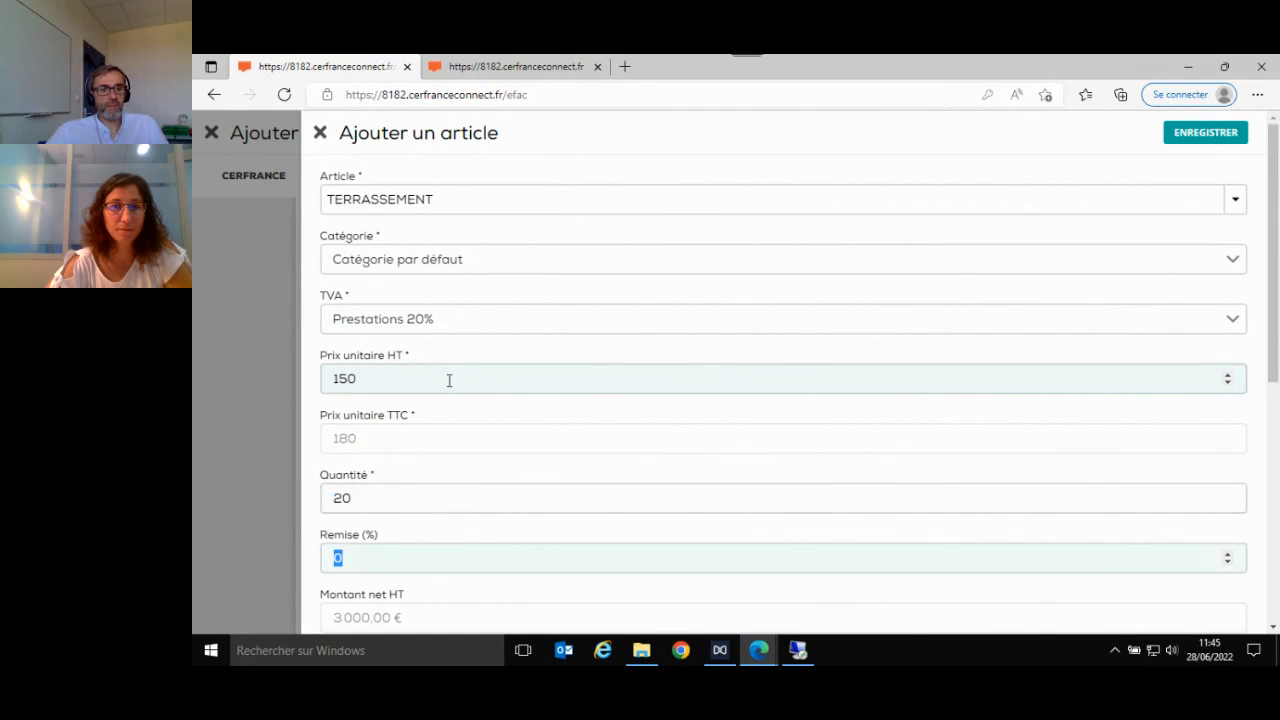
left_click(1188, 130)
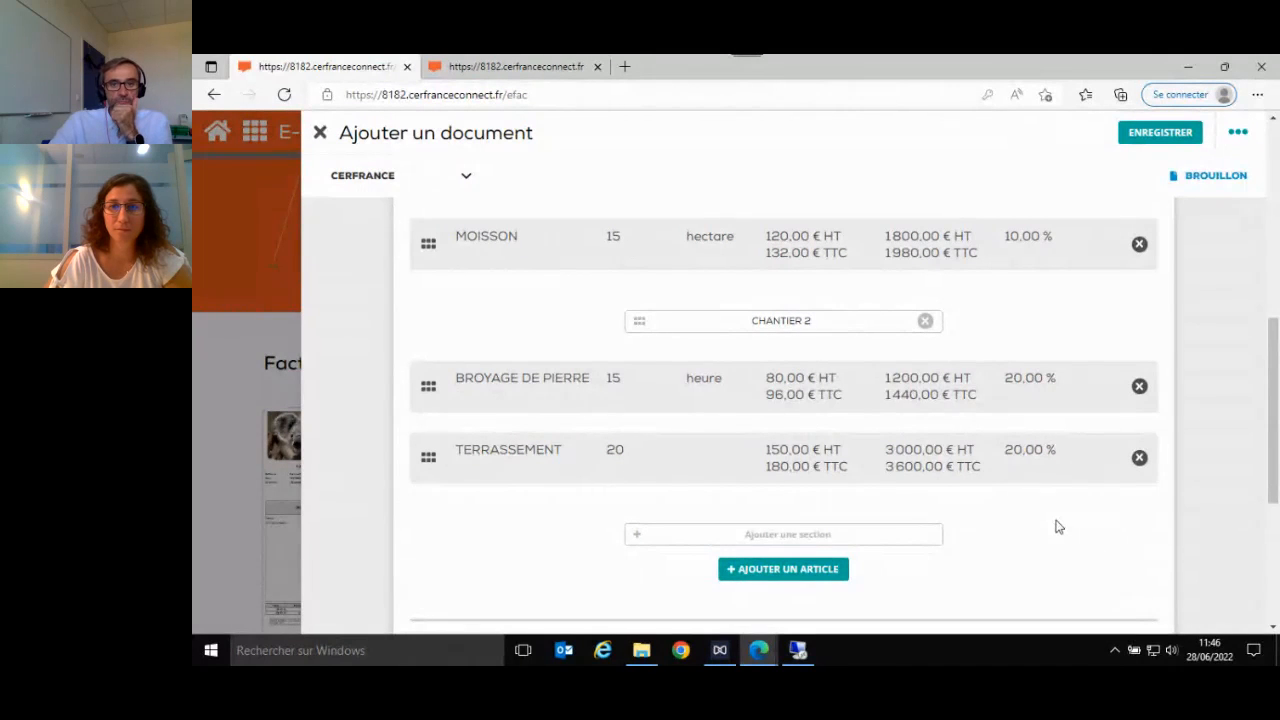
- Apply a global discount (Remise globale) of 5% to the invoice and save it
scroll(1058, 527, "down", 3)
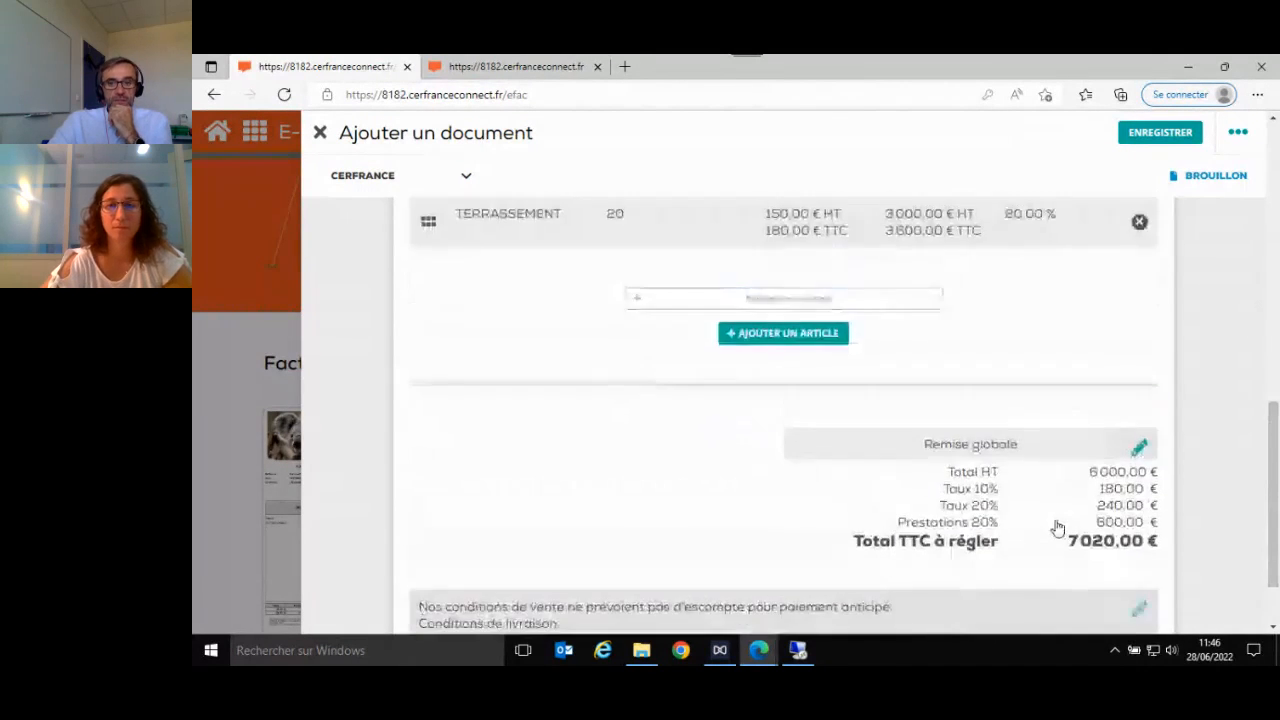
scroll(1057, 437, "up", 2)
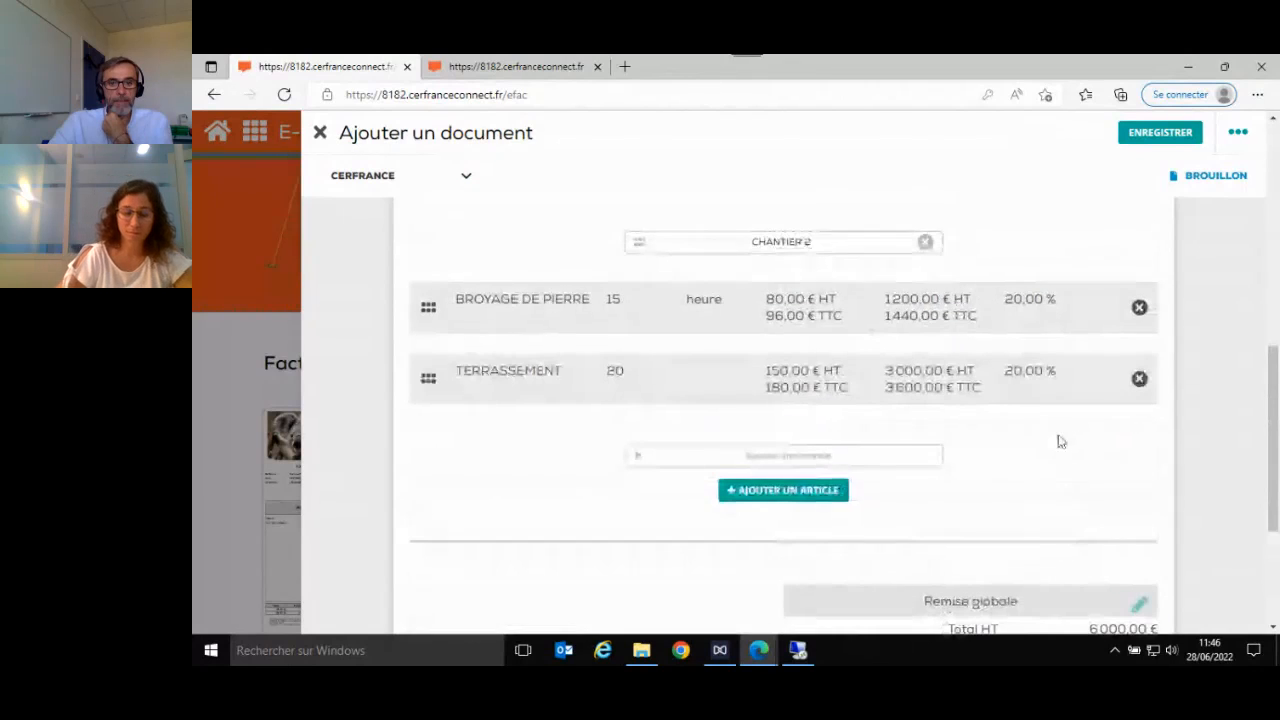
scroll(1059, 458, "down", 1)
scroll(1059, 458, "down", 1)
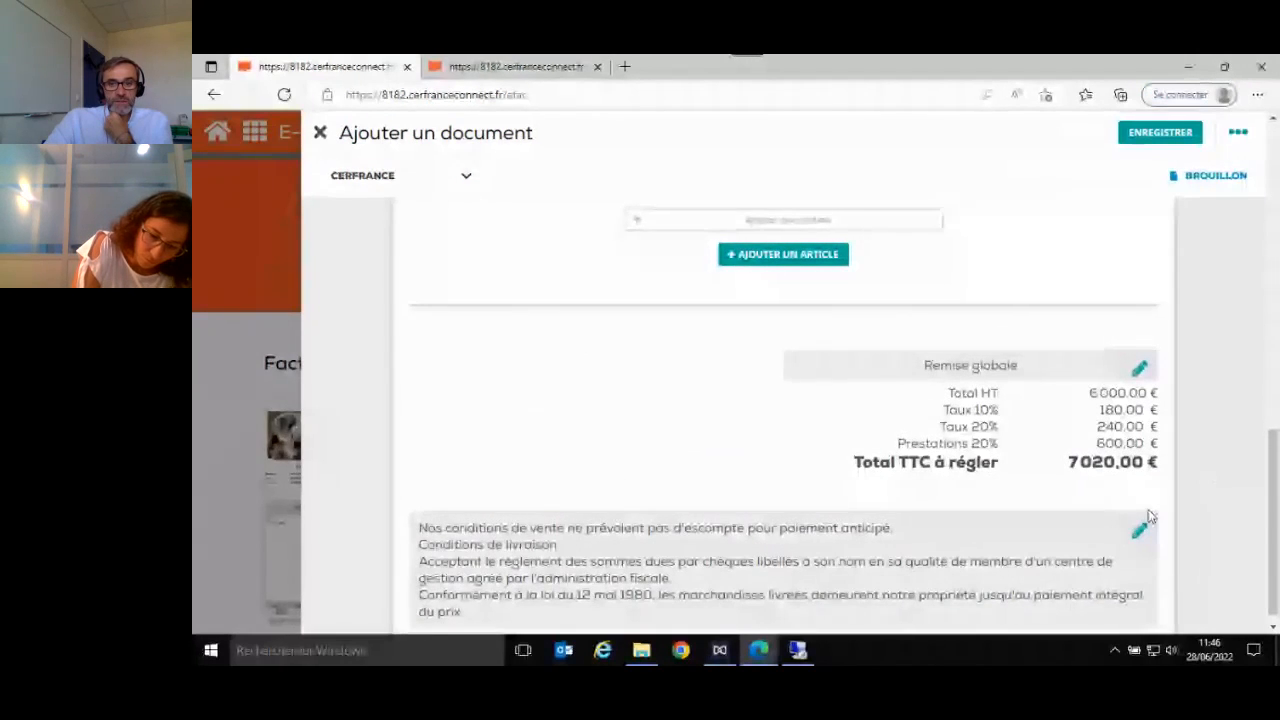
left_click(1139, 370)
left_click(573, 205)
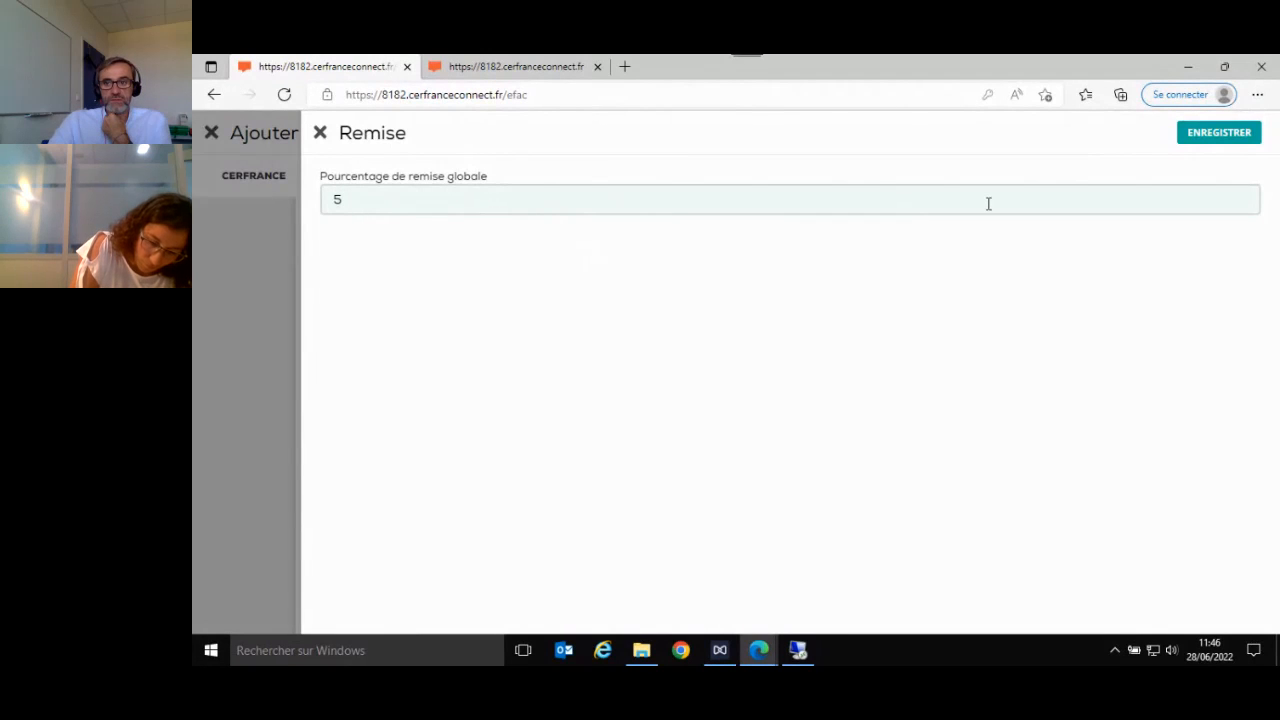
type("5")
key("Return")
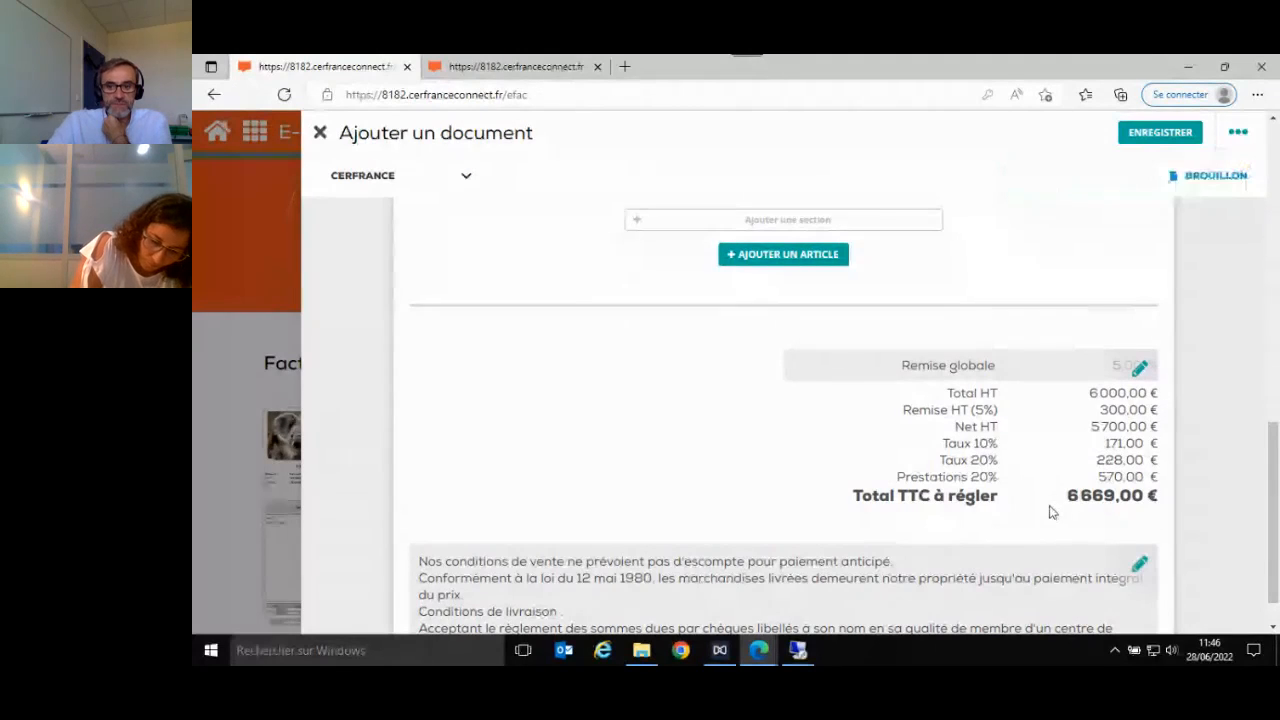
- Examine the selectable standard comments for the invoice's conditions block, and leave the list without changing the selection
scroll(1050, 510, "down", 1)
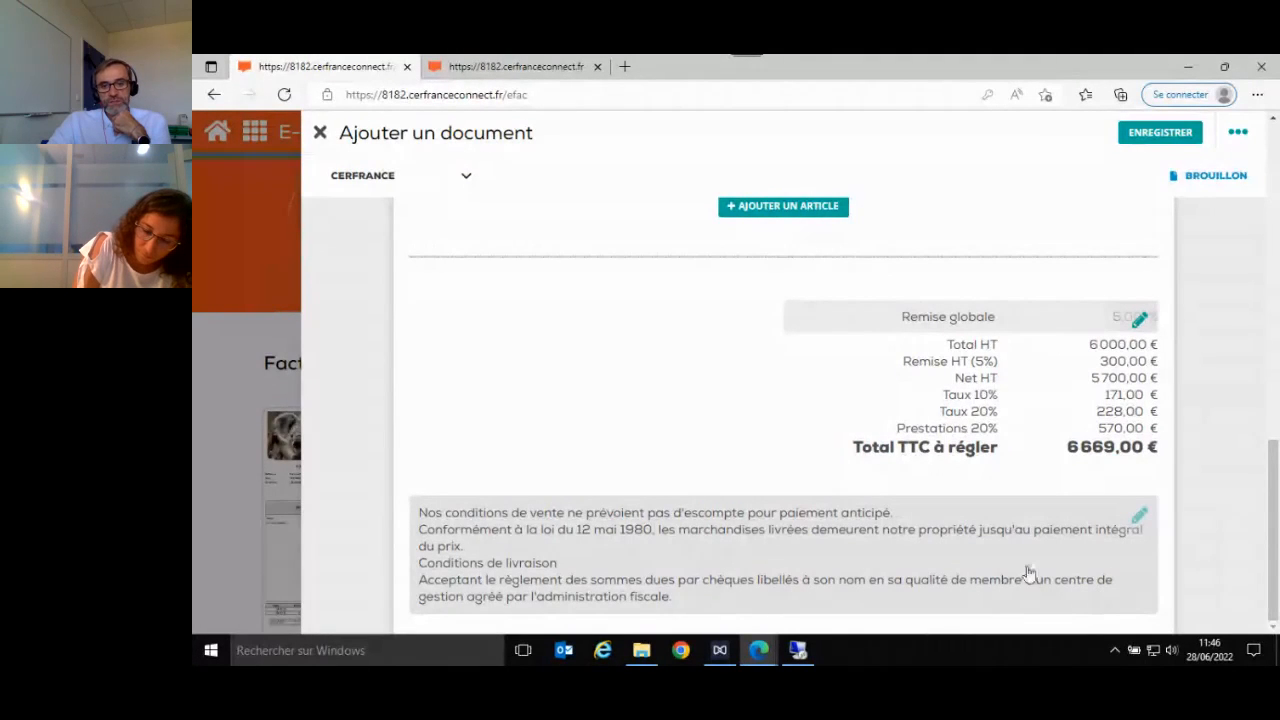
left_click(1141, 518)
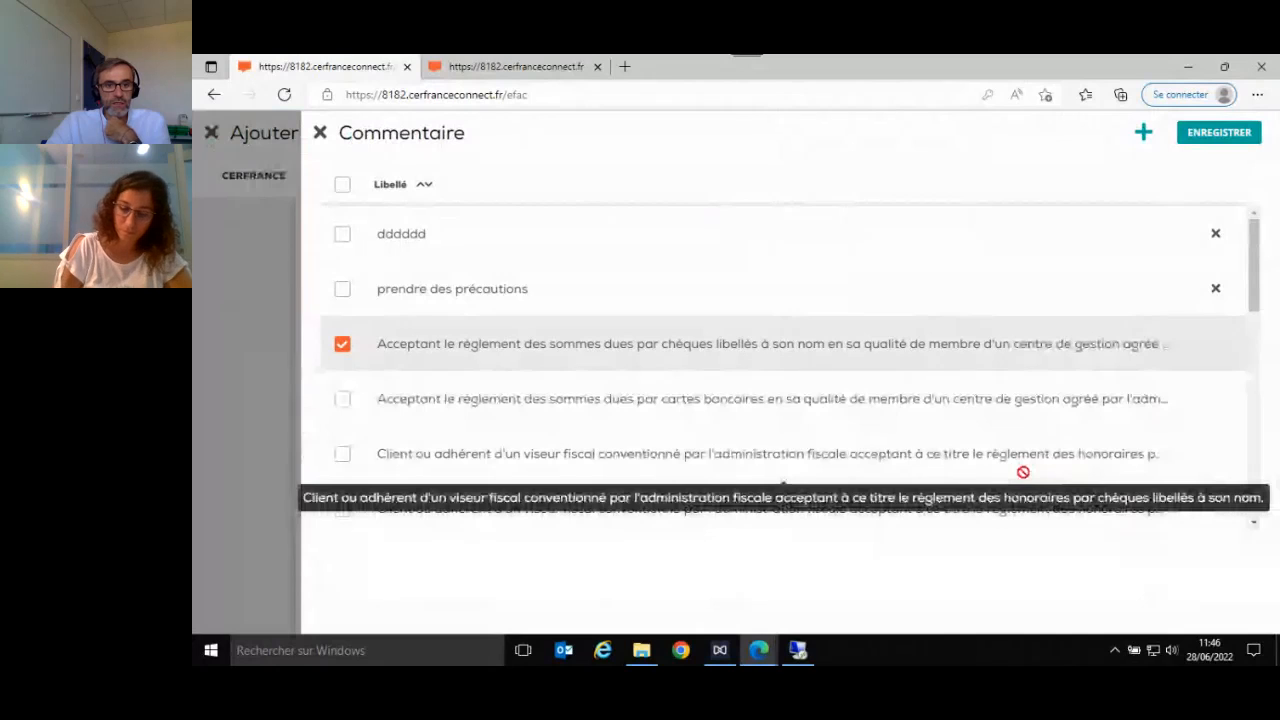
scroll(1023, 472, "down", 5)
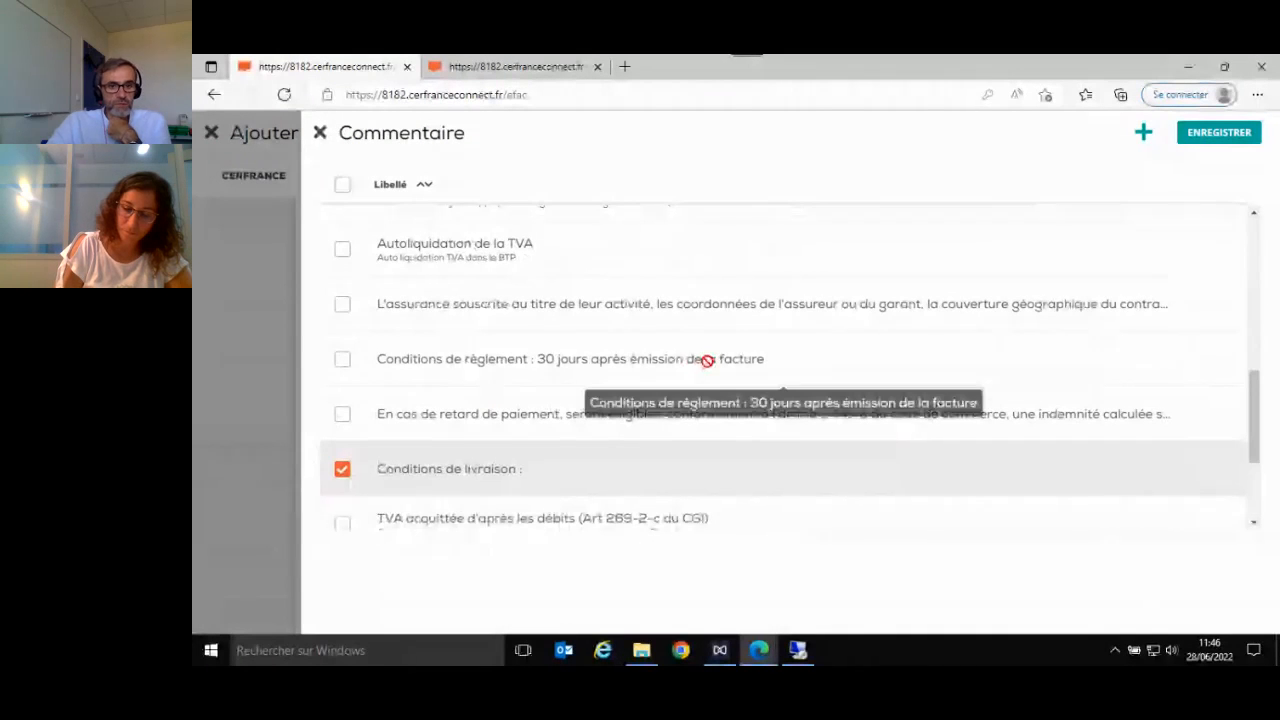
scroll(666, 466, "down", 3)
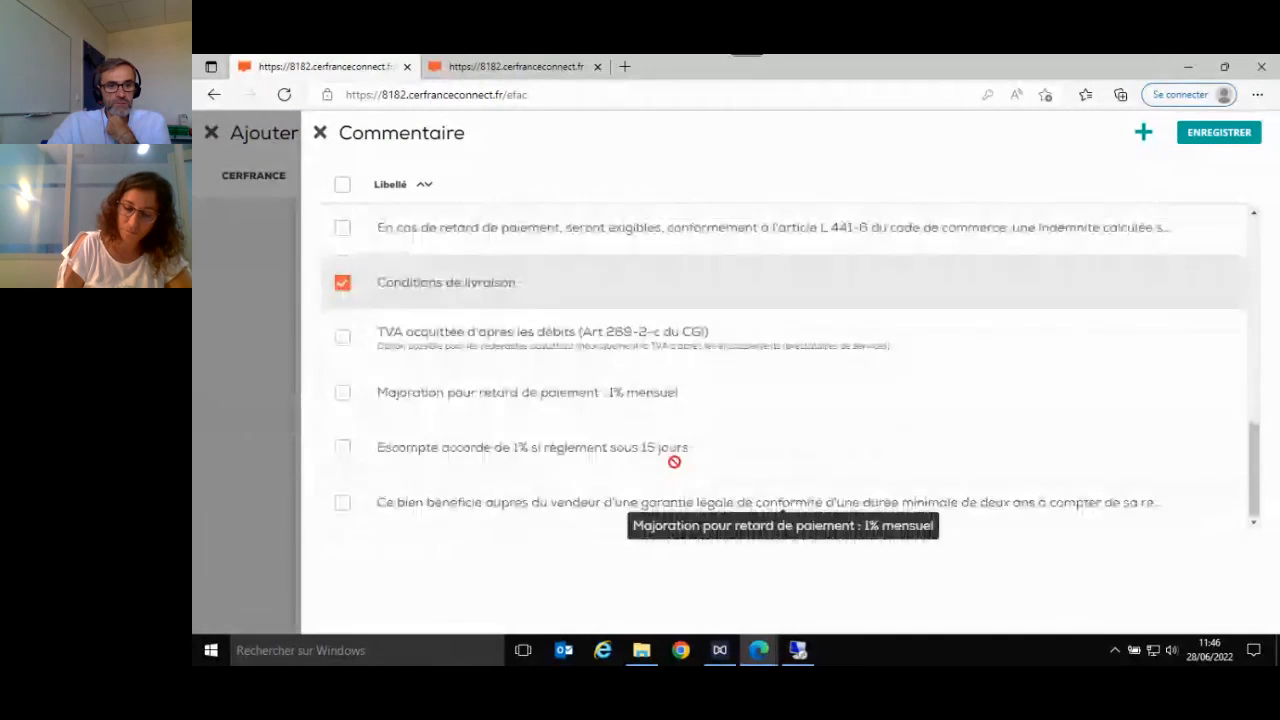
scroll(690, 478, "up", 8)
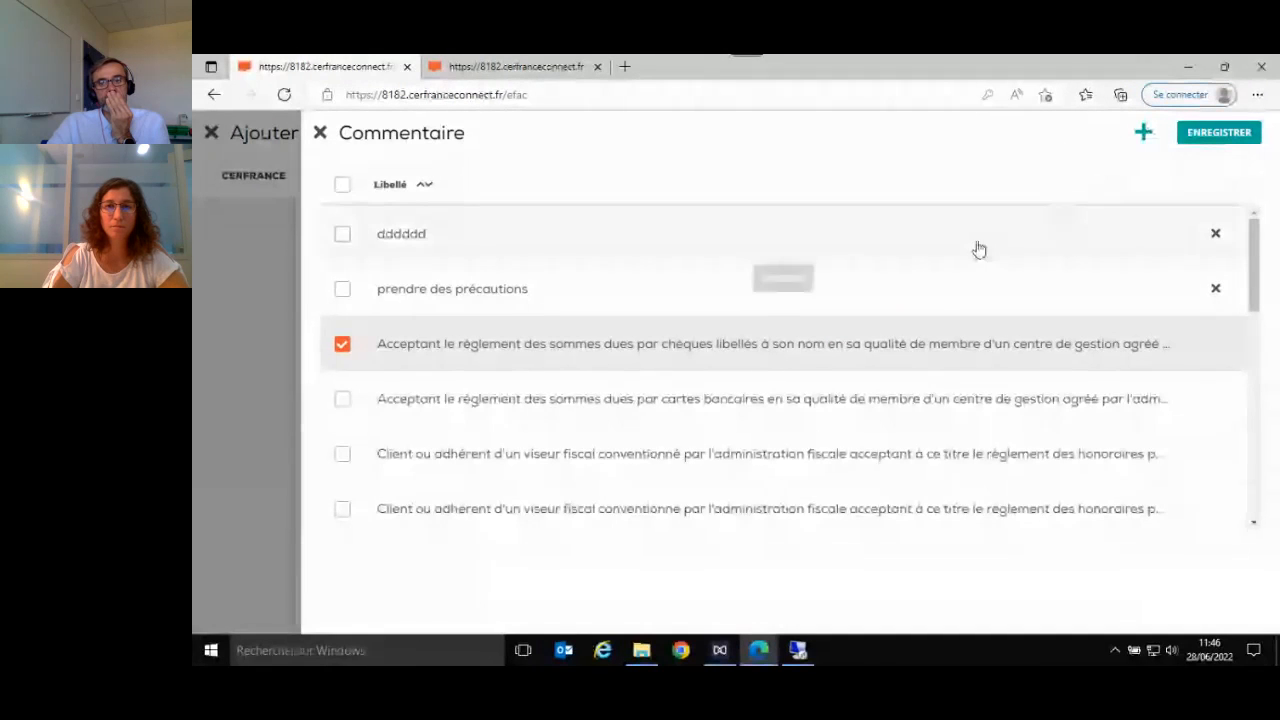
left_click(320, 136)
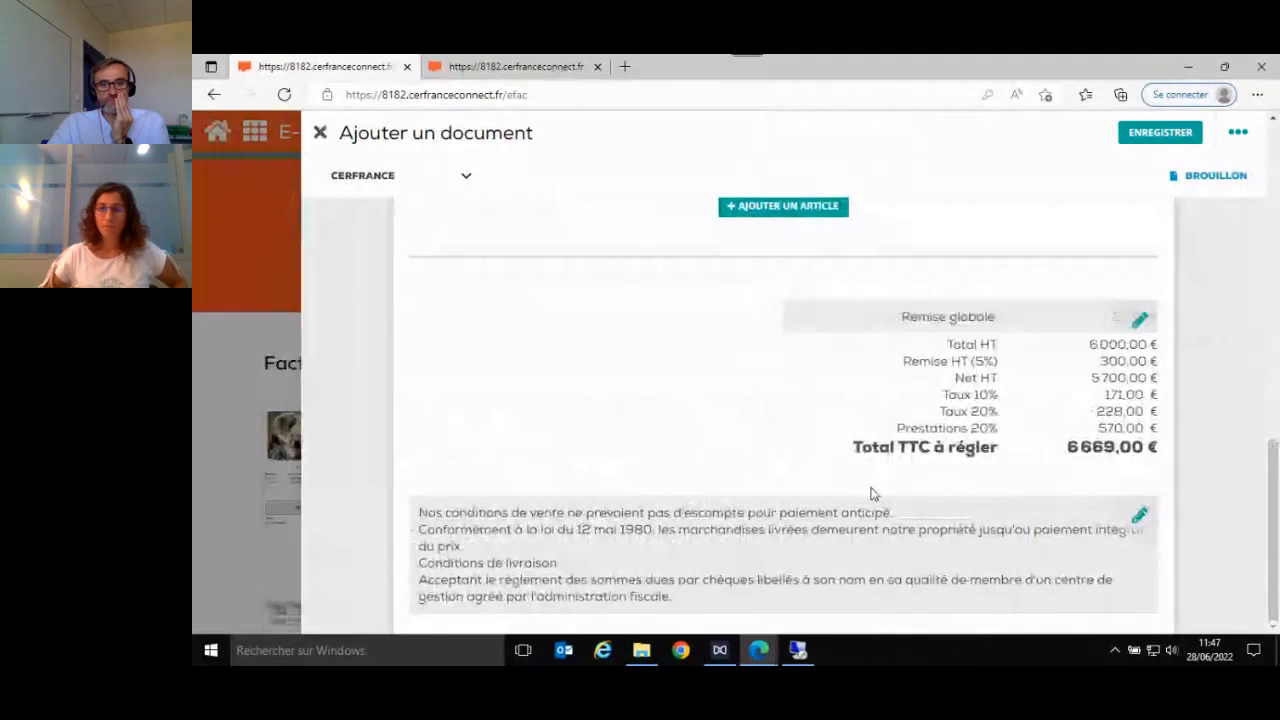
- Review the whole draft invoice from header to totals, save it and close the document
scroll(878, 490, "up", 8)
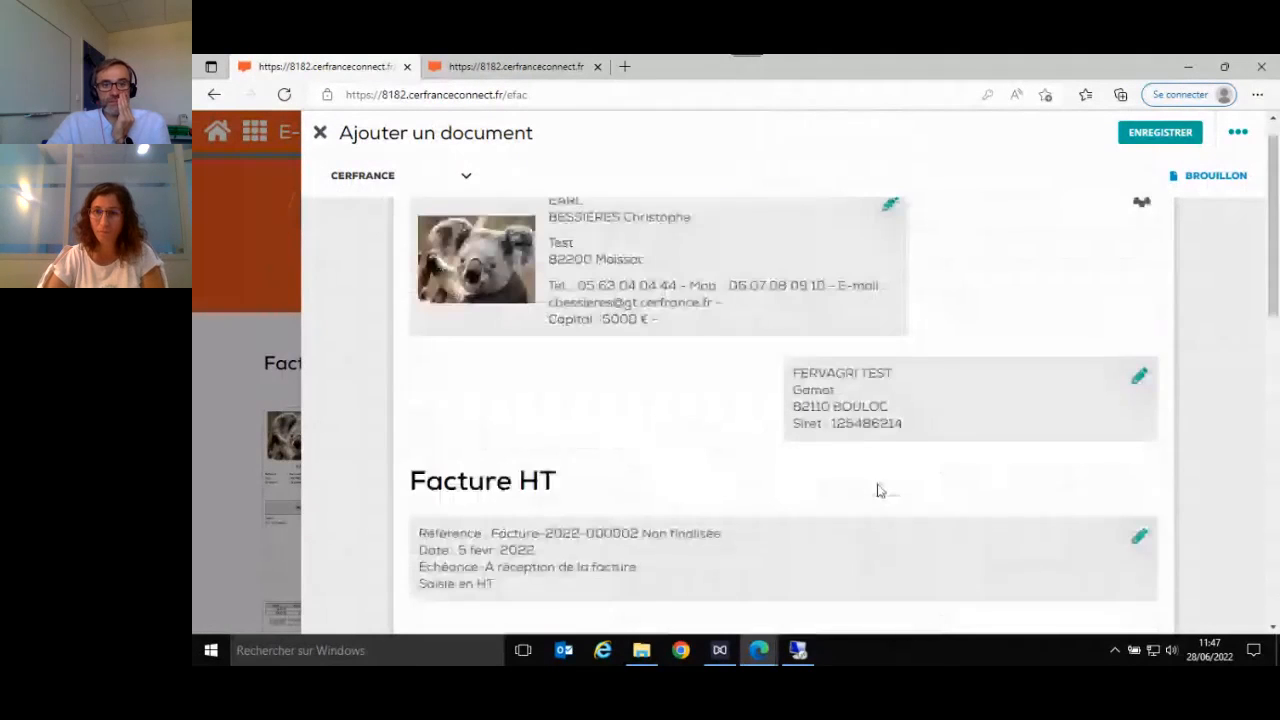
scroll(878, 490, "down", 7)
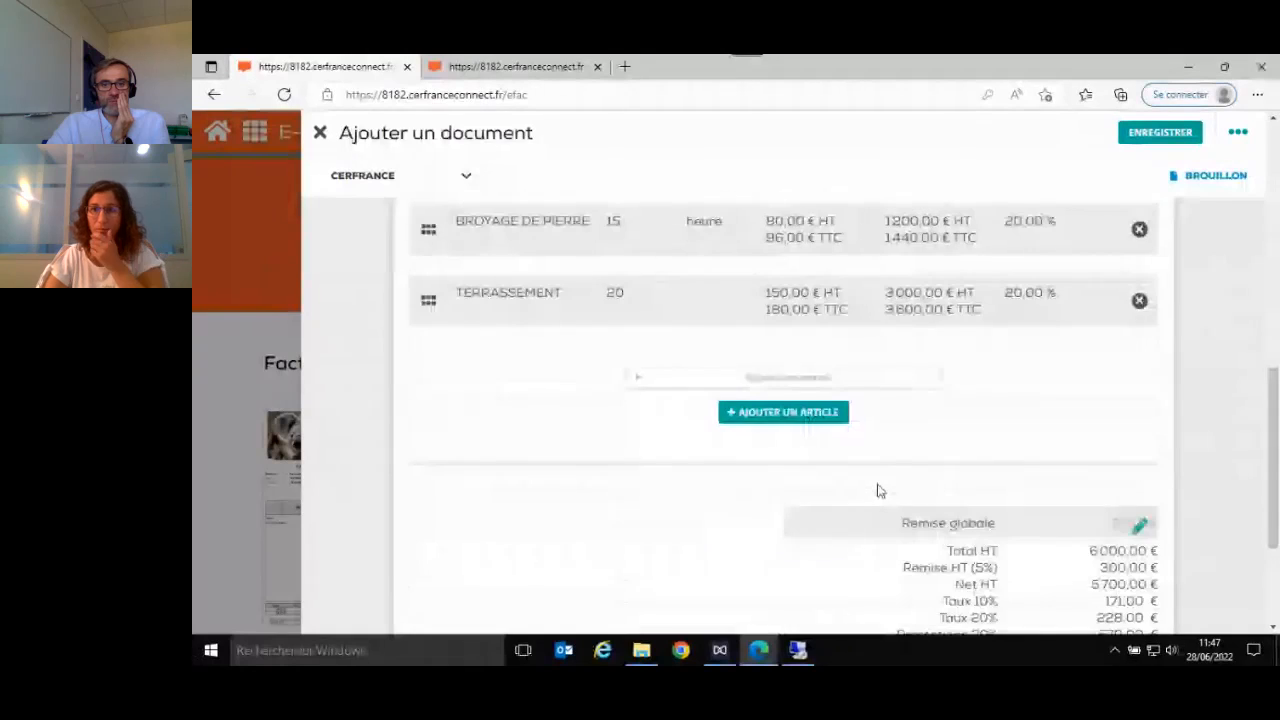
scroll(878, 490, "down", 3)
scroll(878, 490, "up", 10)
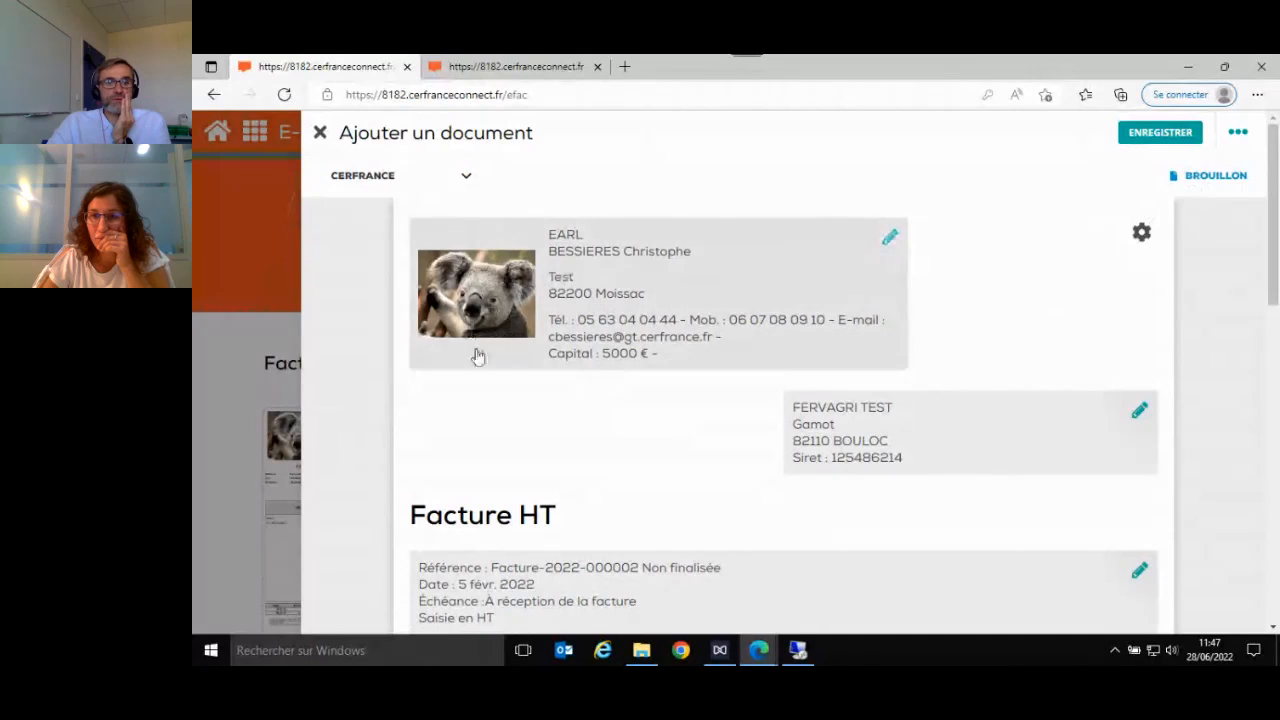
left_click(1152, 136)
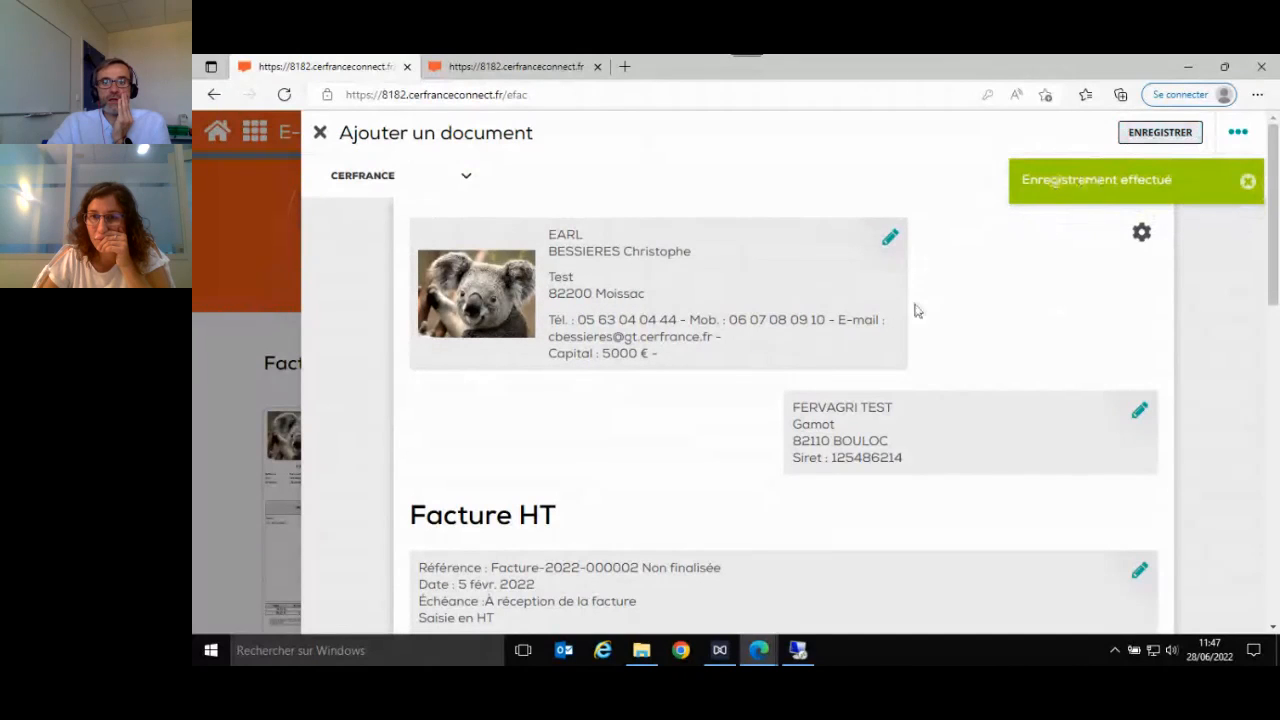
left_click(320, 133)
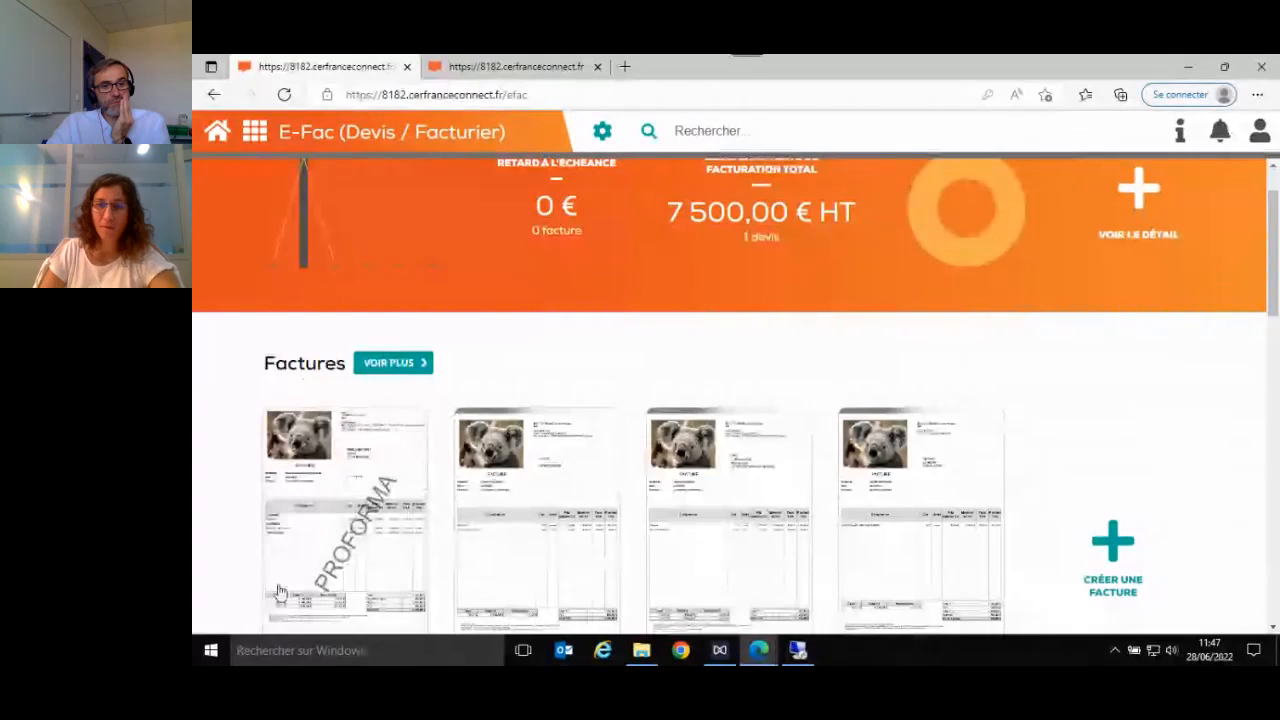
- Reopen the non-finalised FERVAGRI TEST invoice from the Factures section and issue it with Émettre
scroll(280, 592, "down", 2)
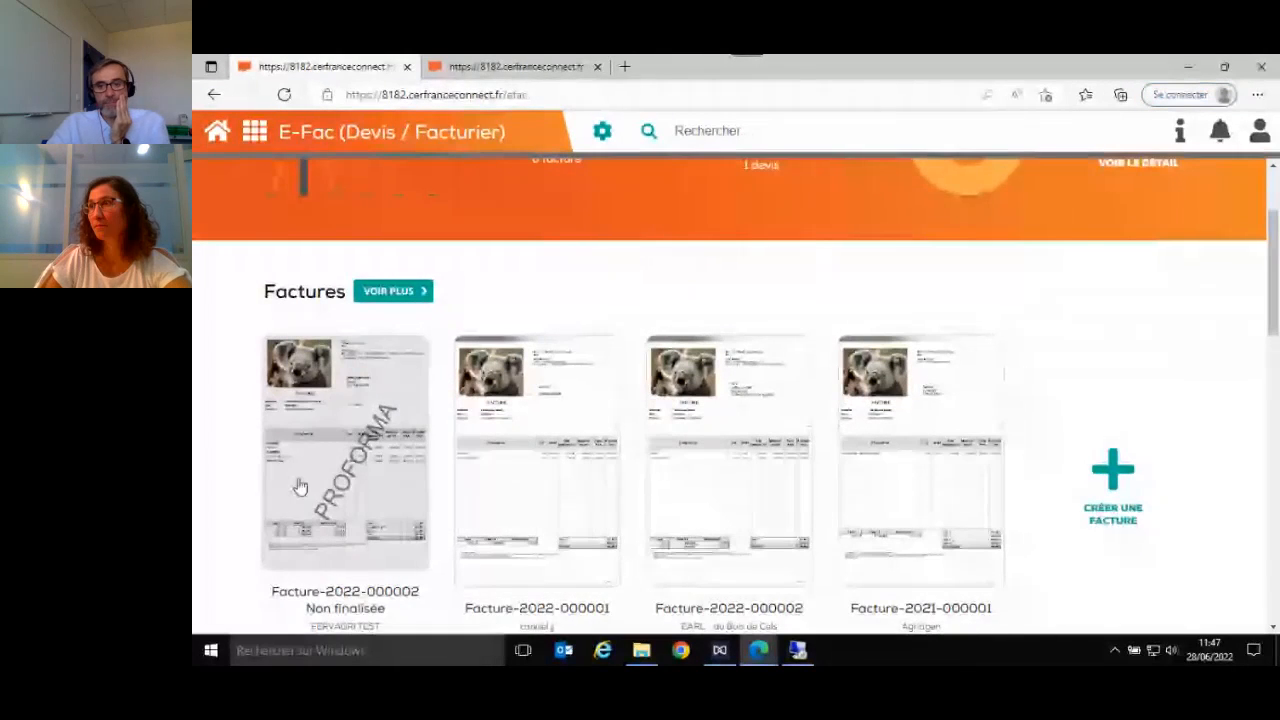
left_click(372, 468)
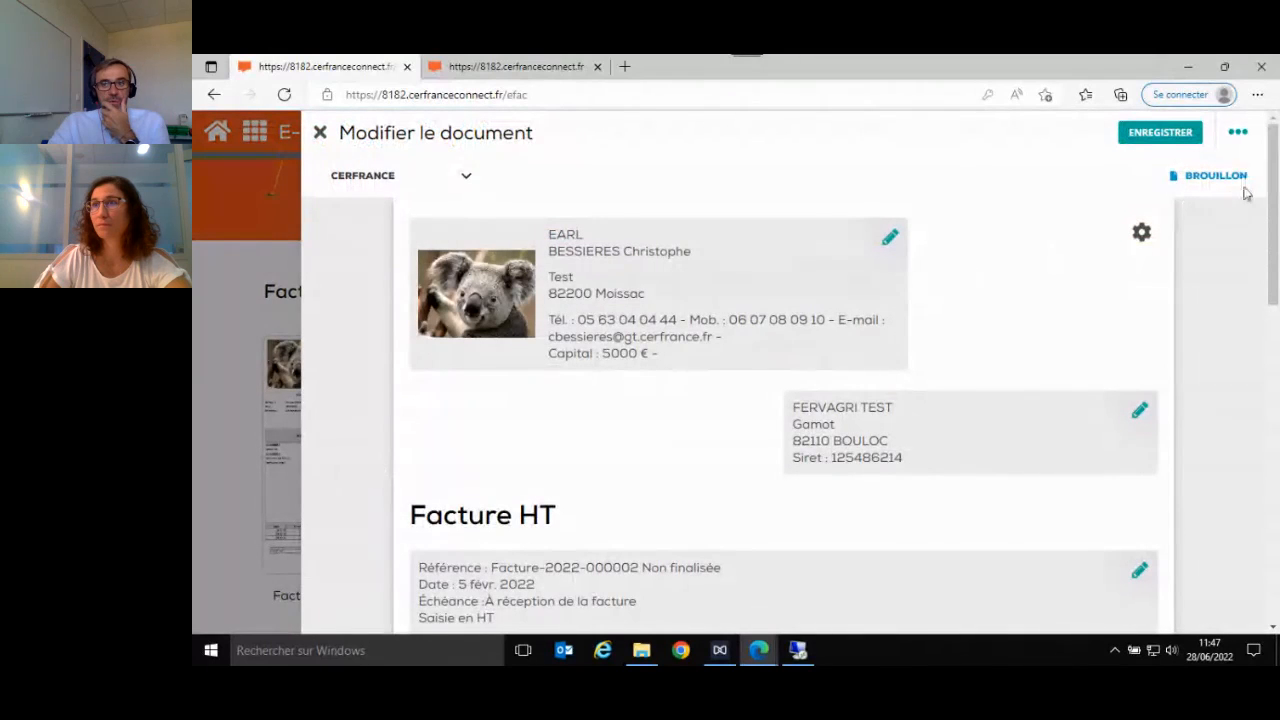
left_click(1242, 135)
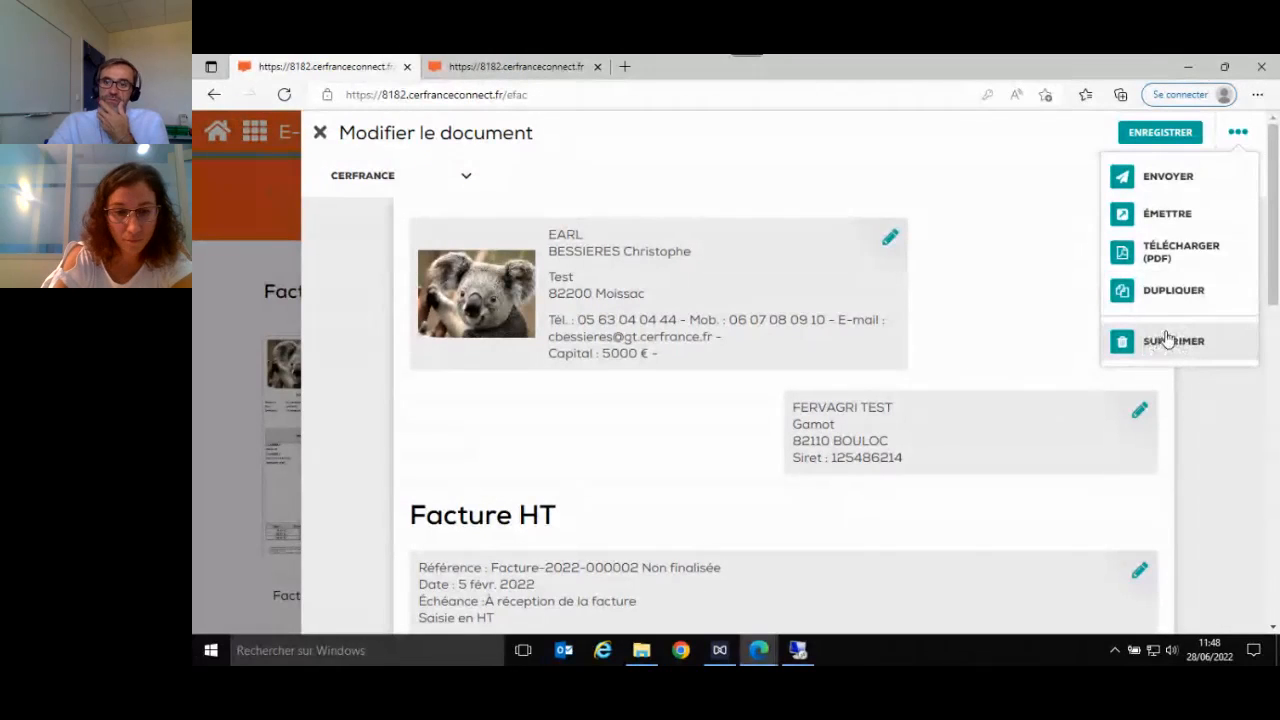
left_click(1156, 218)
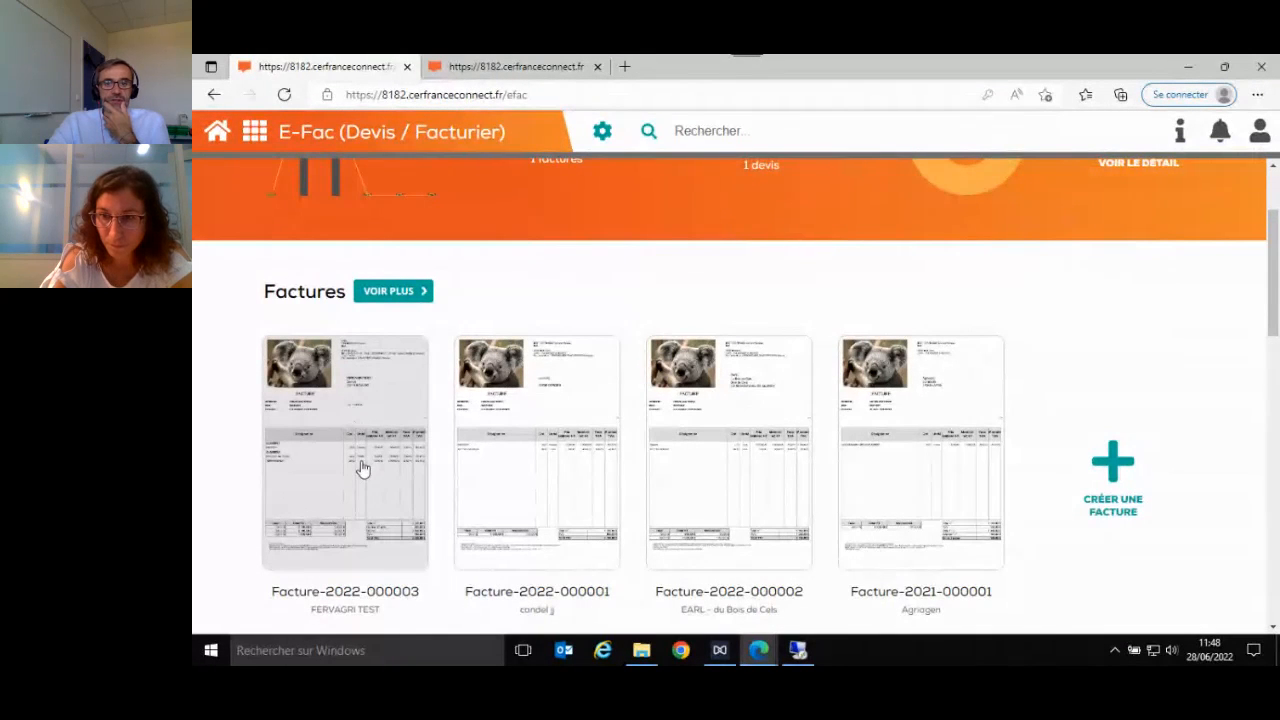
- Open the issued FERVAGRI TEST invoice, look through its content and close it
left_click(363, 470)
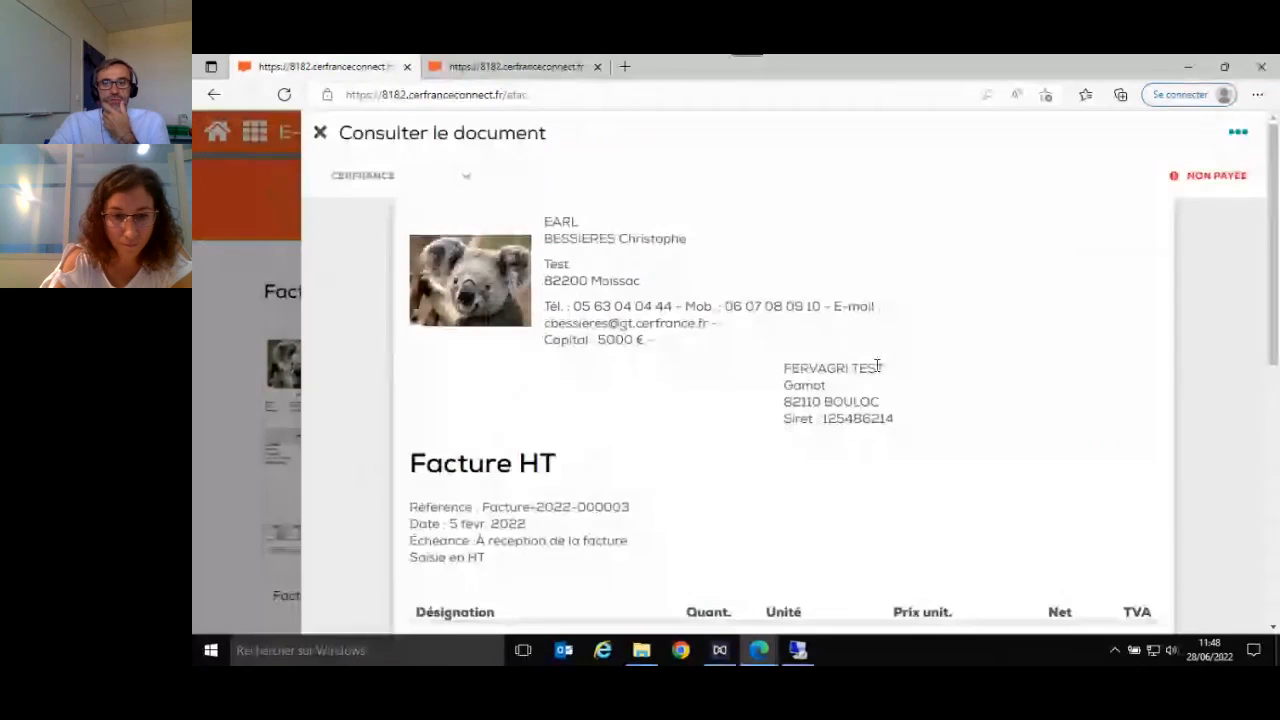
scroll(877, 367, "down", 5)
scroll(877, 370, "up", 5)
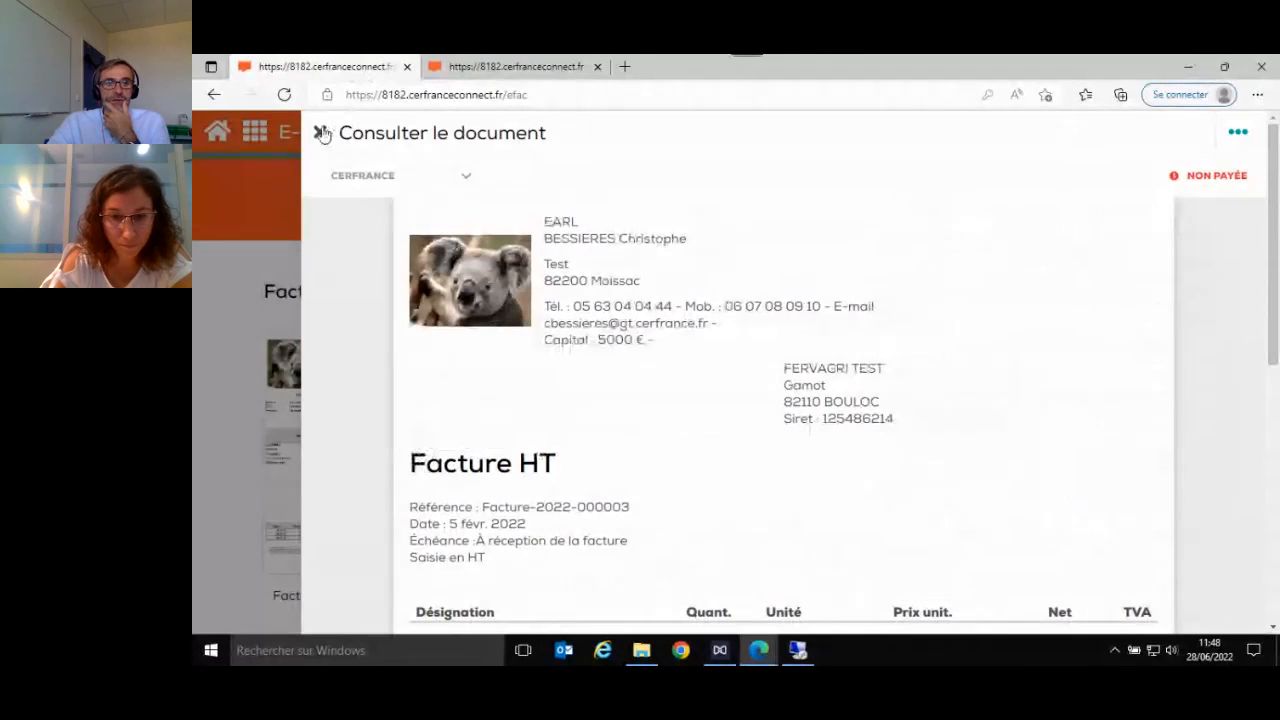
left_click(320, 132)
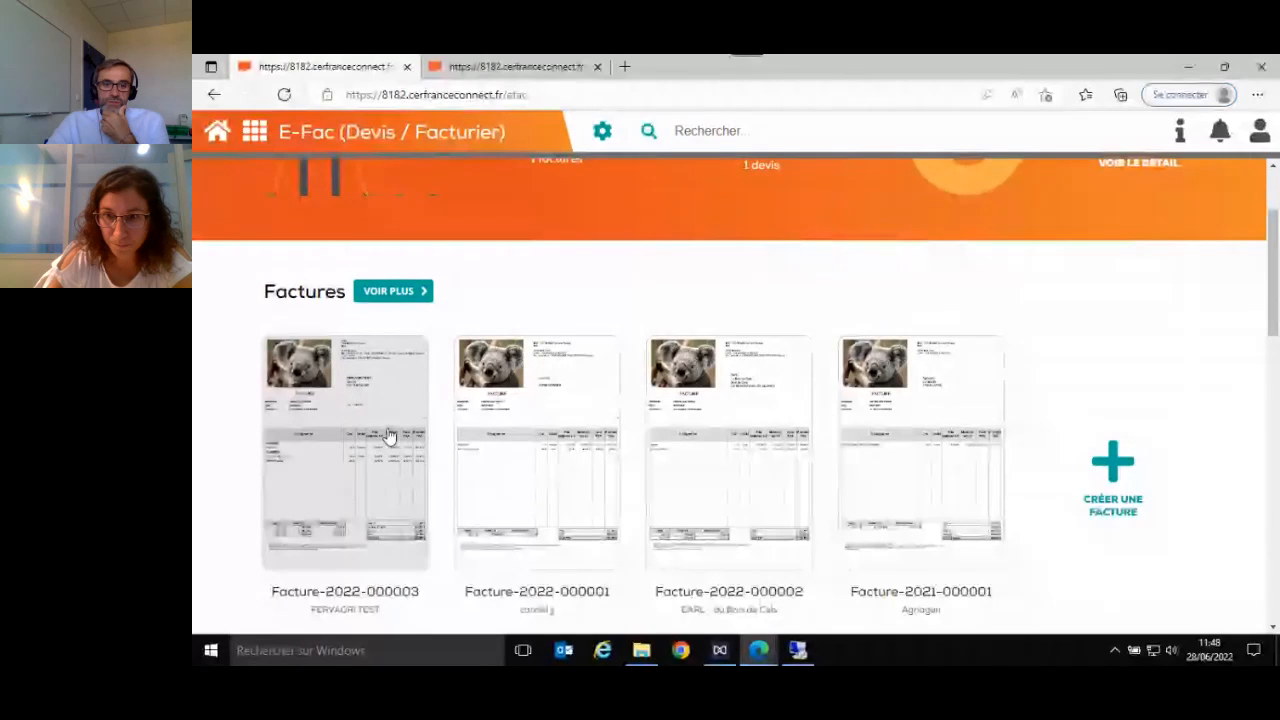
scroll(391, 440, "down", 2)
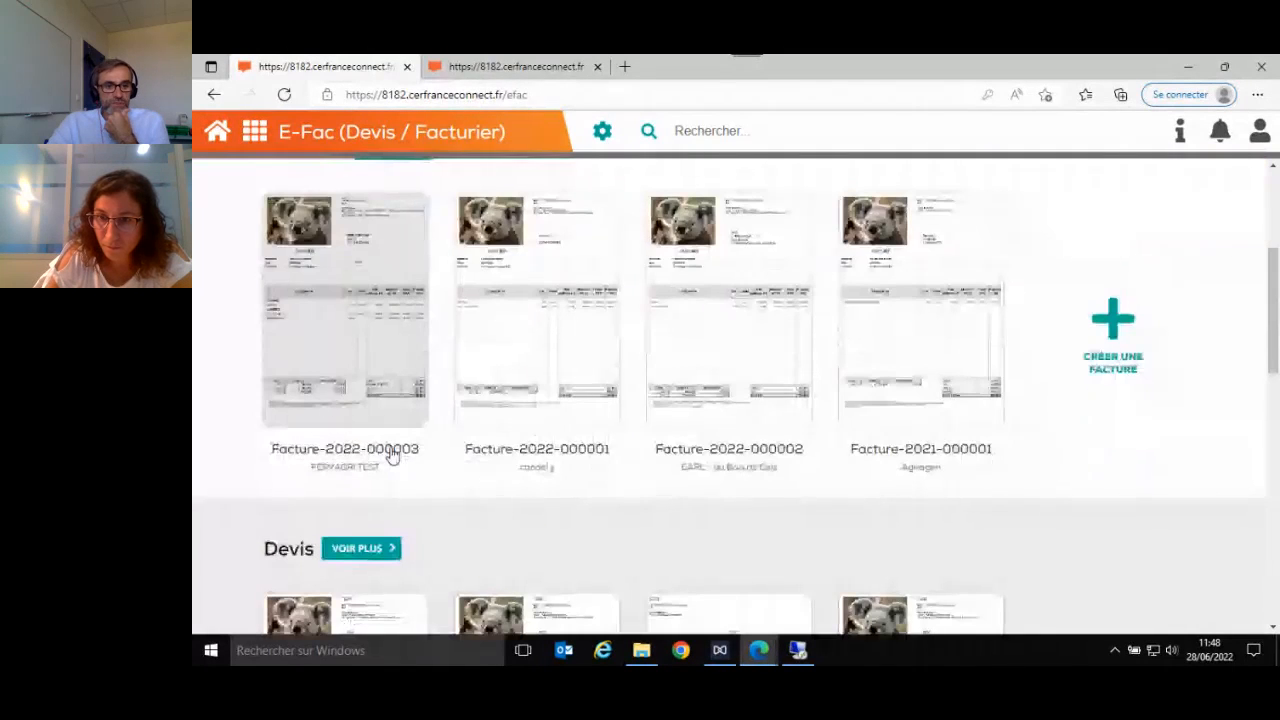
scroll(391, 455, "down", 2)
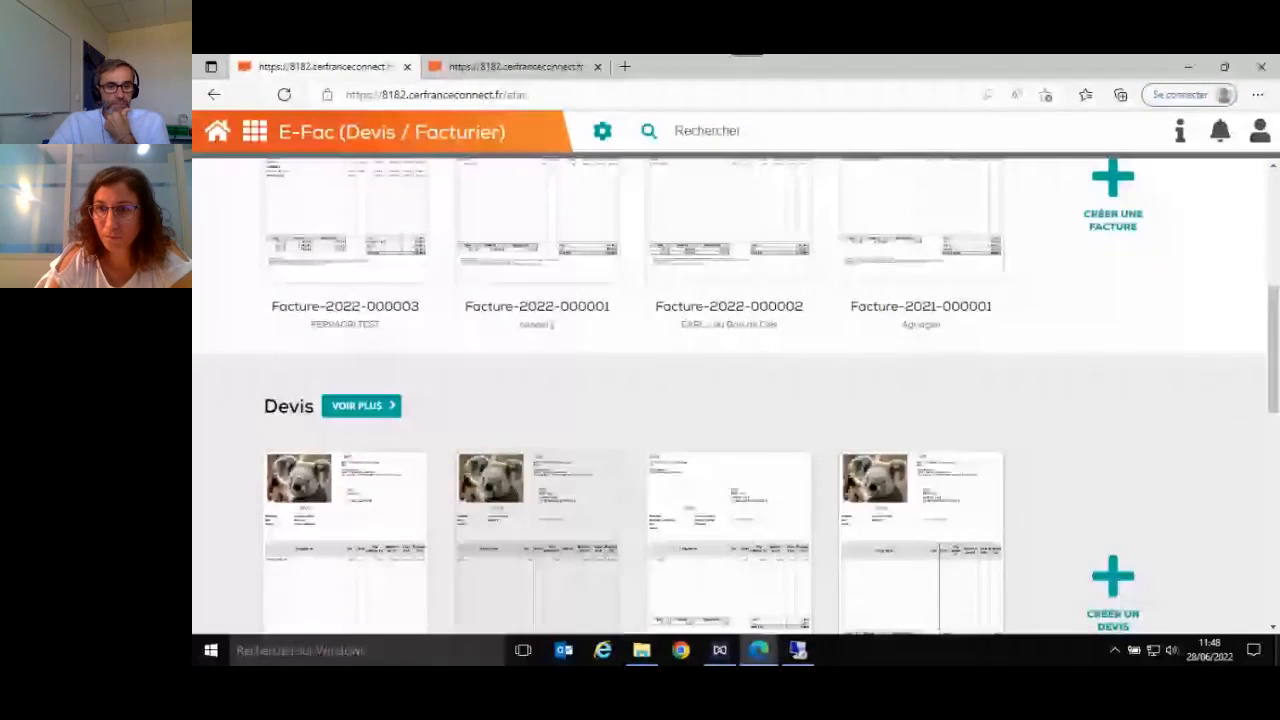
scroll(749, 583, "down", 3)
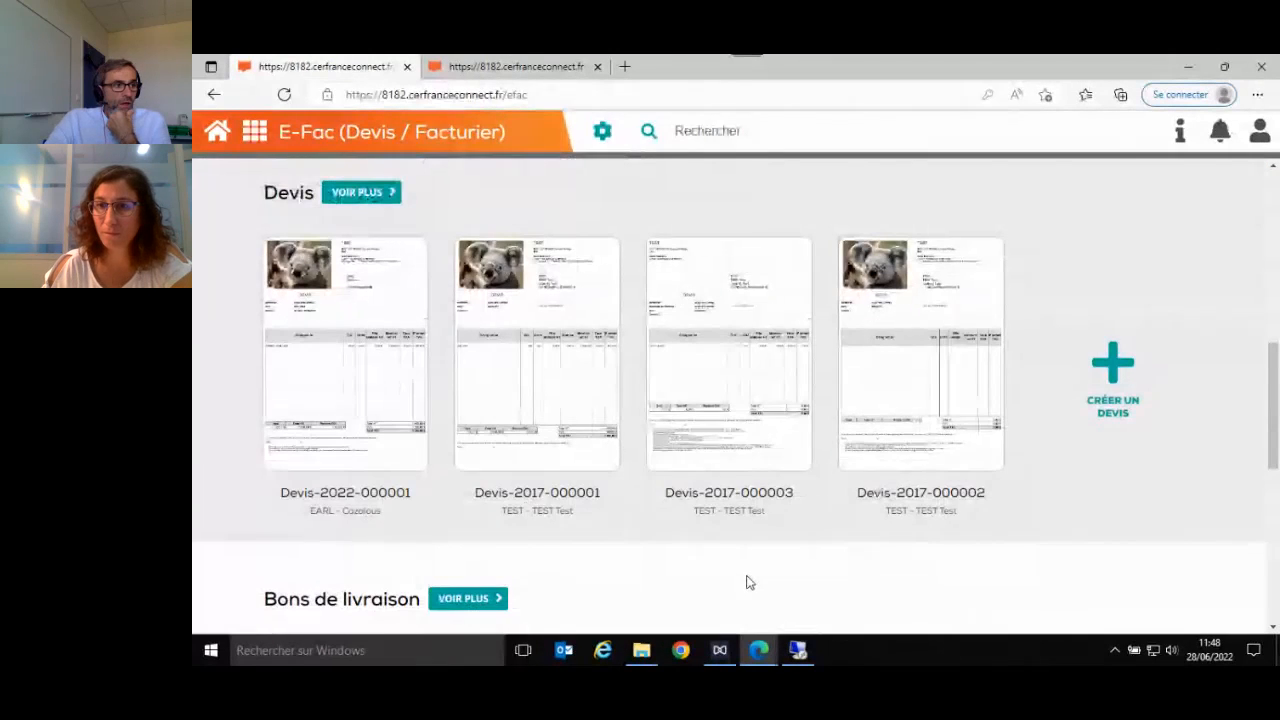
scroll(749, 583, "up", 3)
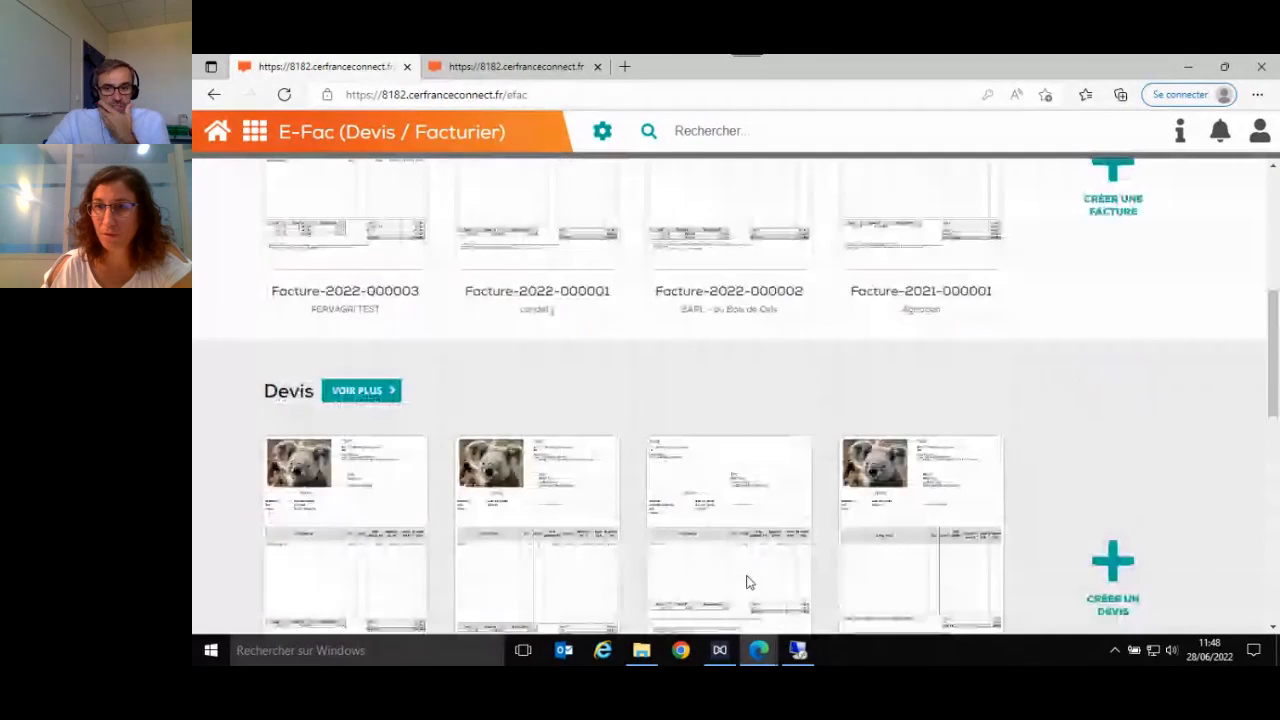
scroll(749, 583, "down", 2)
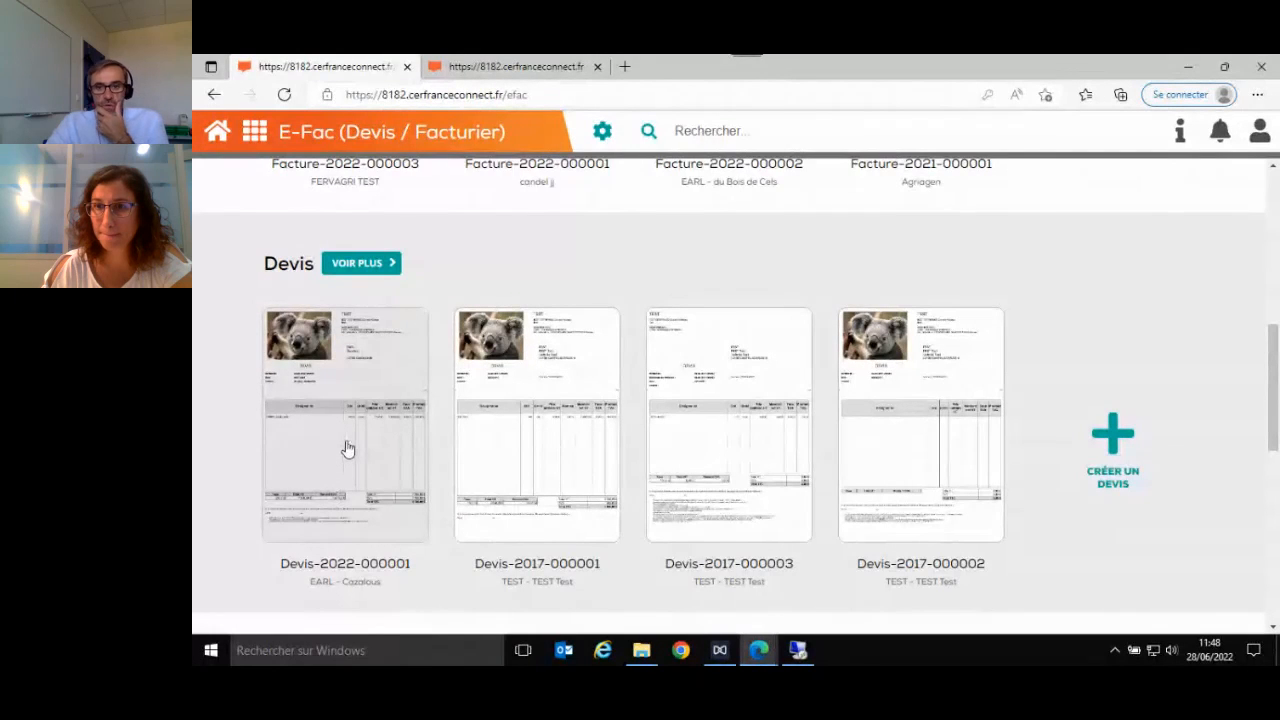
left_click(347, 449)
scroll(886, 446, "down", 2)
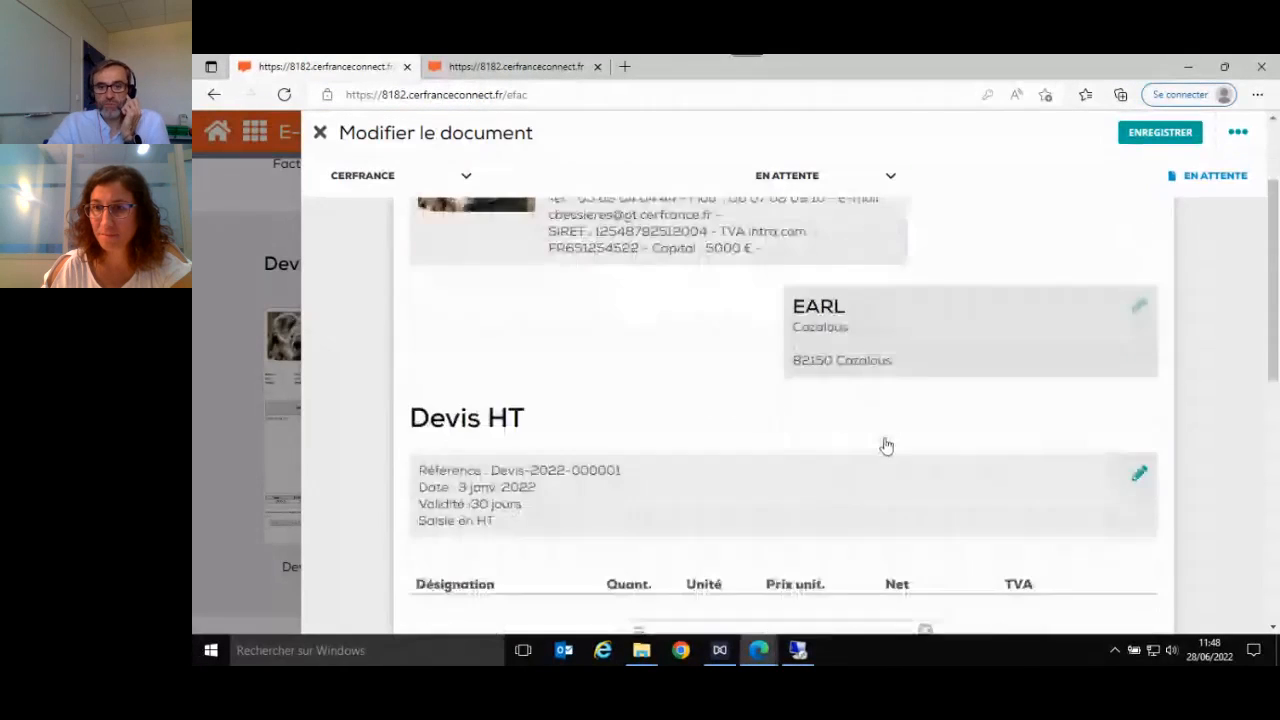
scroll(886, 446, "down", 4)
scroll(891, 466, "up", 5)
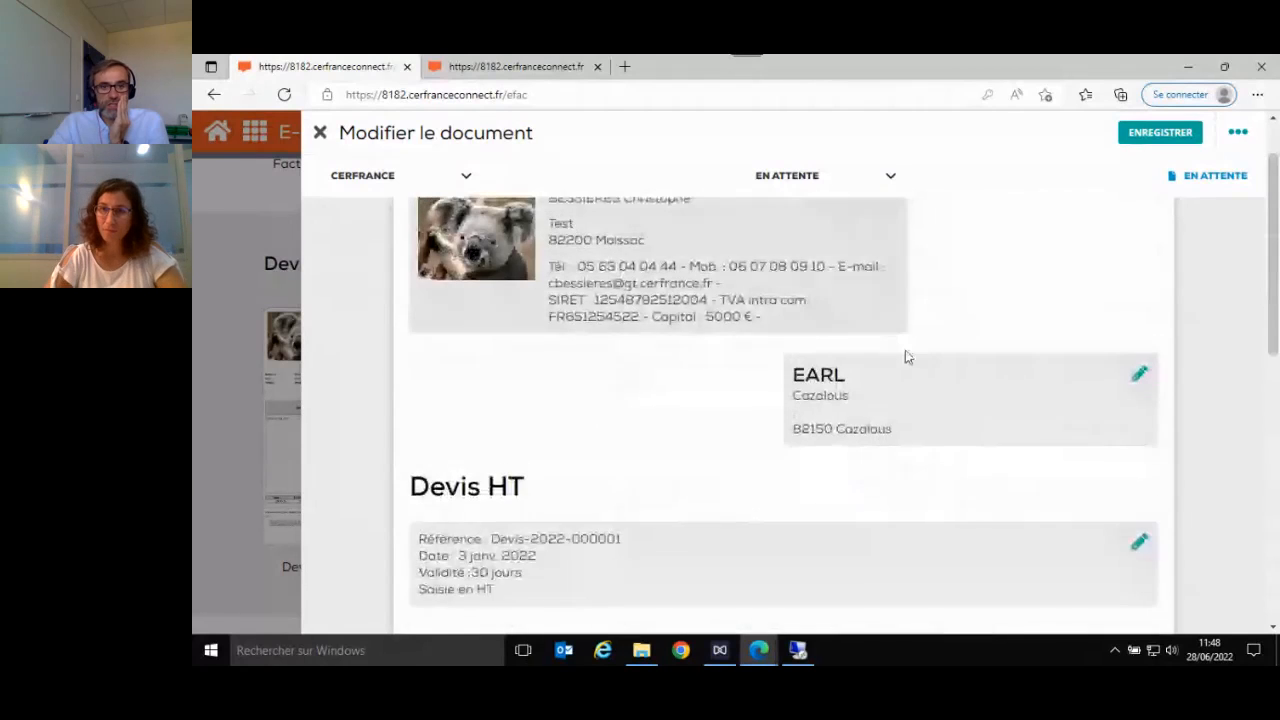
scroll(907, 356, "up", 1)
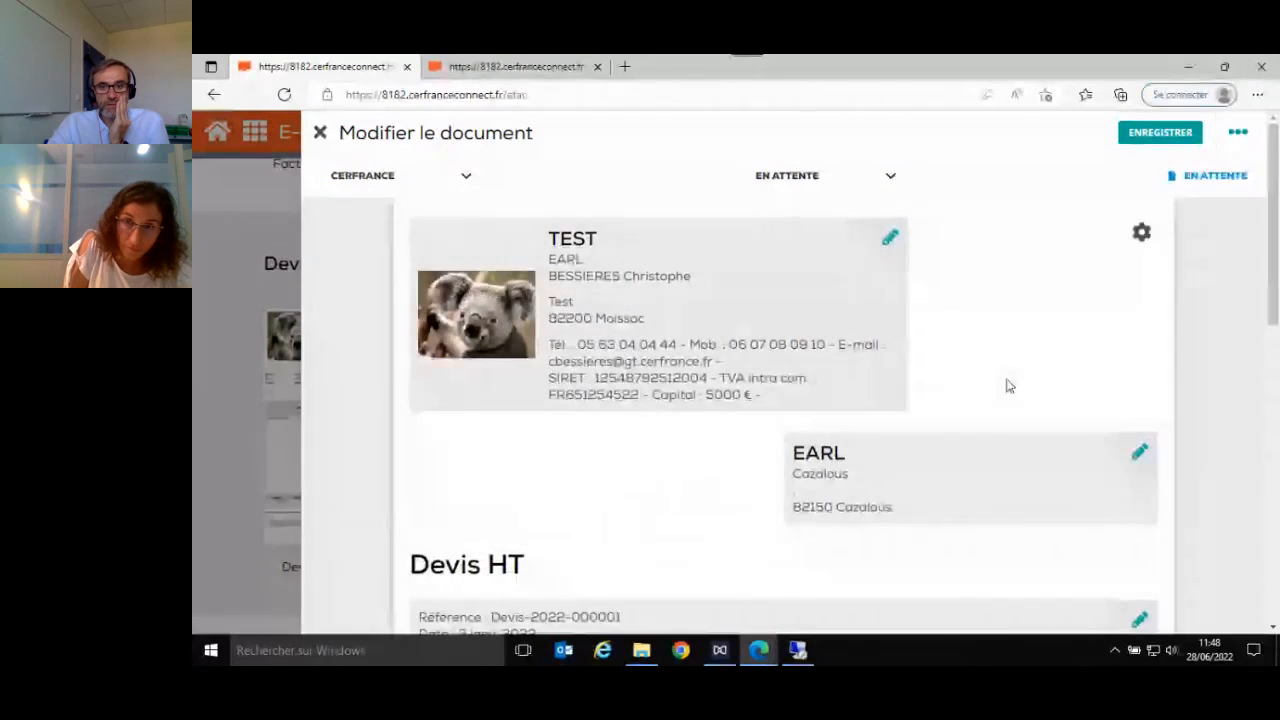
- Start adding a deposit to the quote below its totals, keeping the type En € (TTC) and setting its amount to 2000
scroll(1006, 383, "down", 2)
scroll(876, 471, "down", 2)
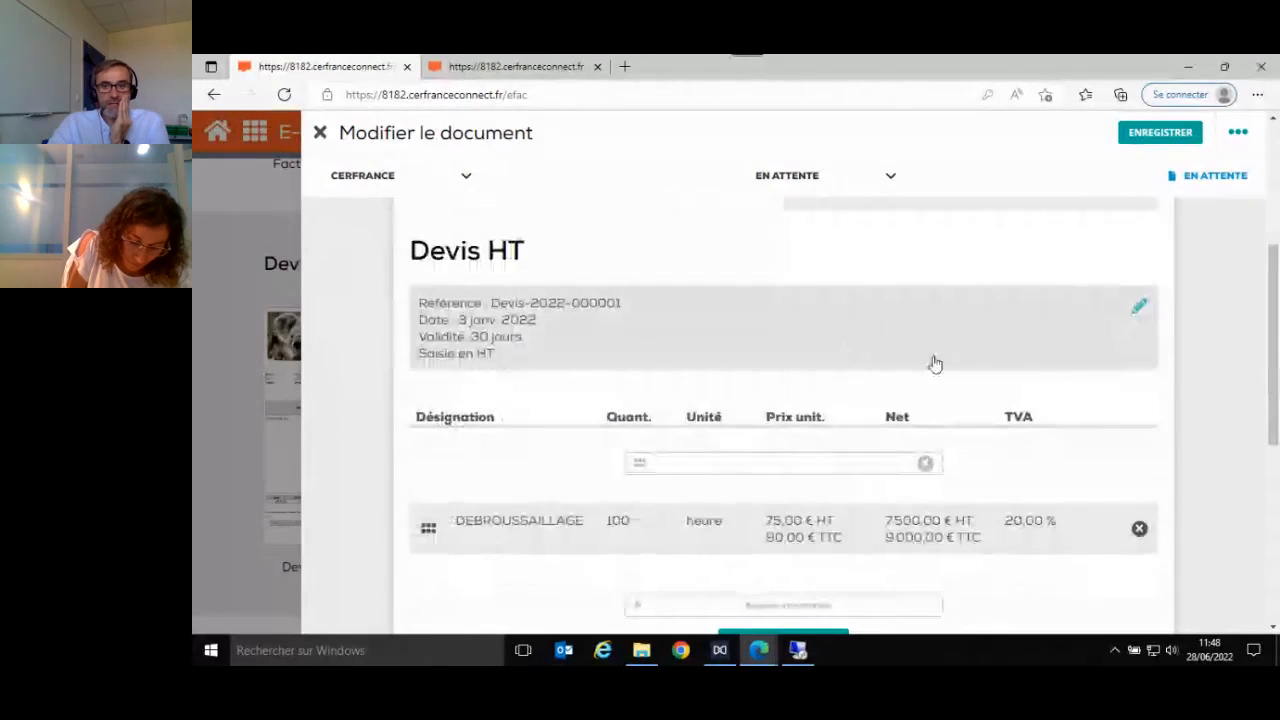
scroll(957, 391, "down", 3)
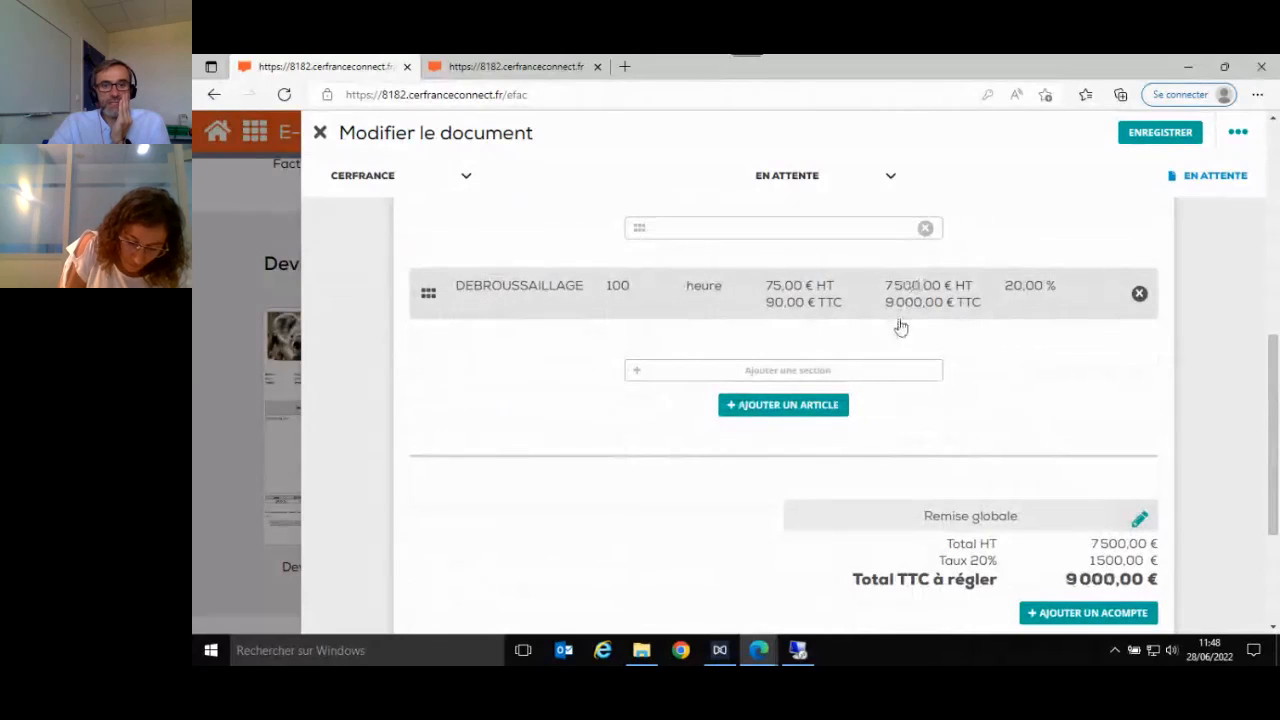
scroll(1045, 360, "down", 2)
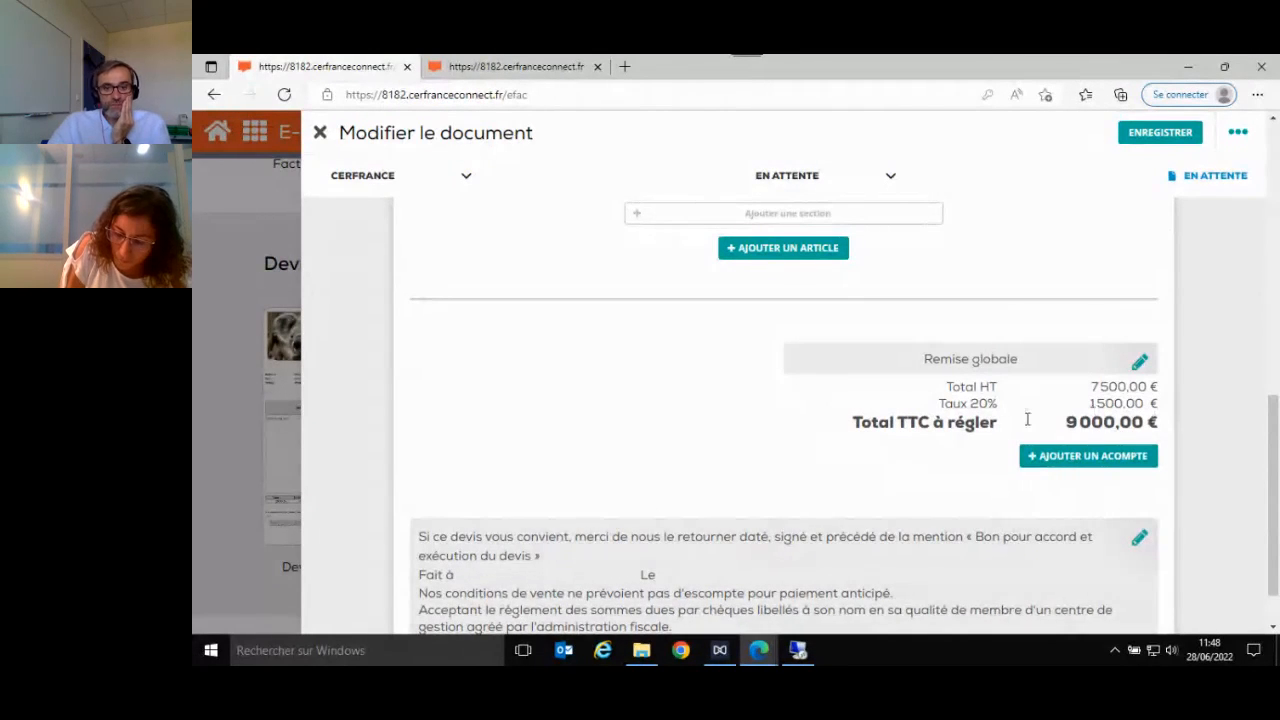
left_click(1070, 466)
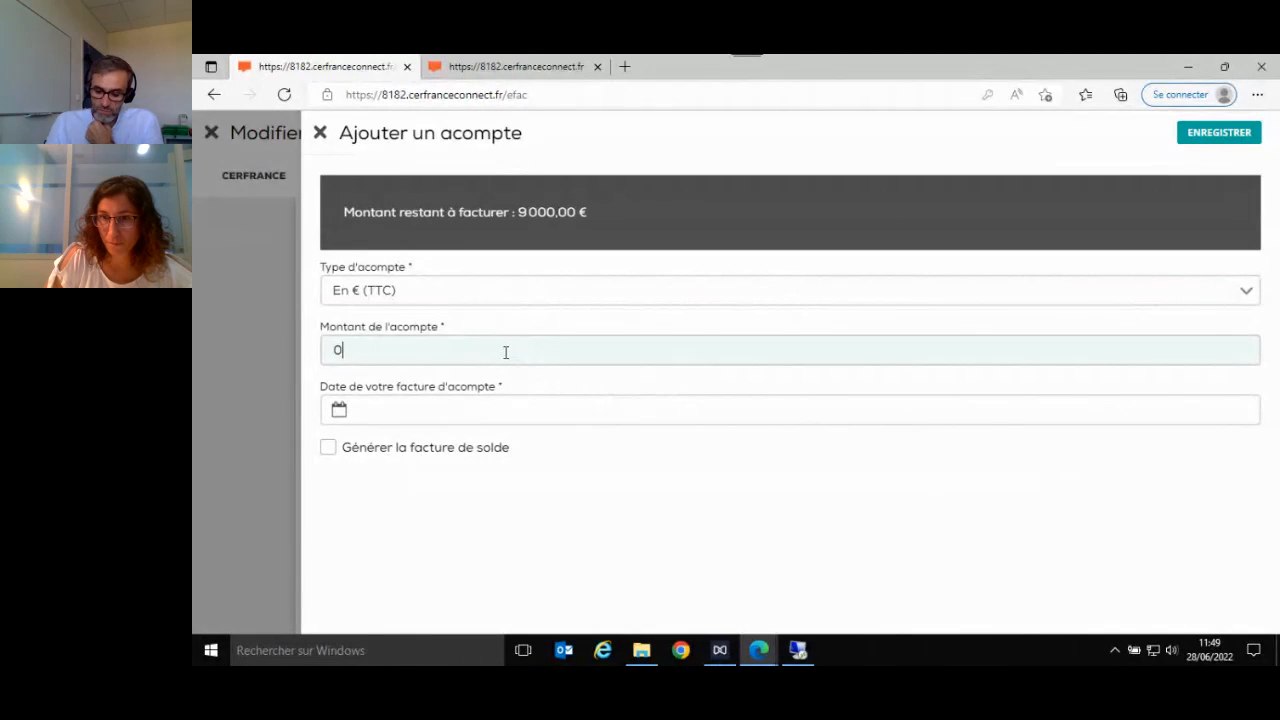
key("BackSpace")
type("2000")
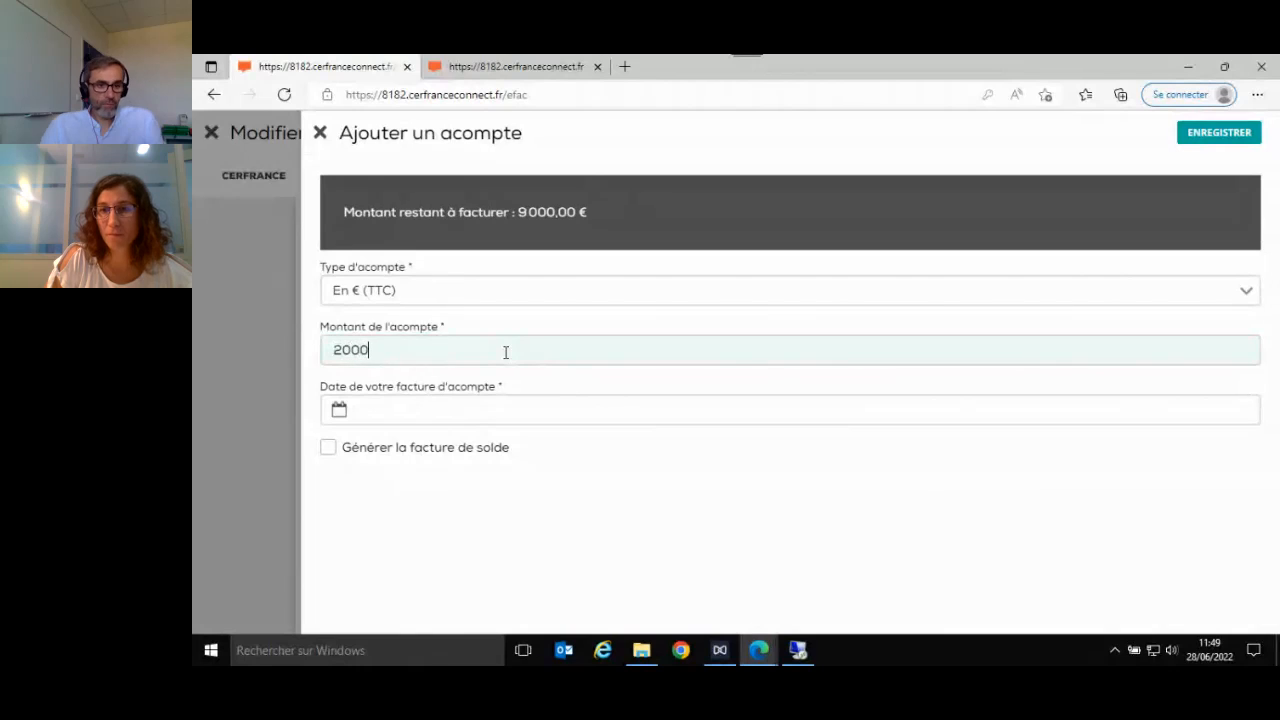
- Date the deposit invoice 02/04/2022, enable Générer la facture de solde and save the deposit
left_click(372, 420)
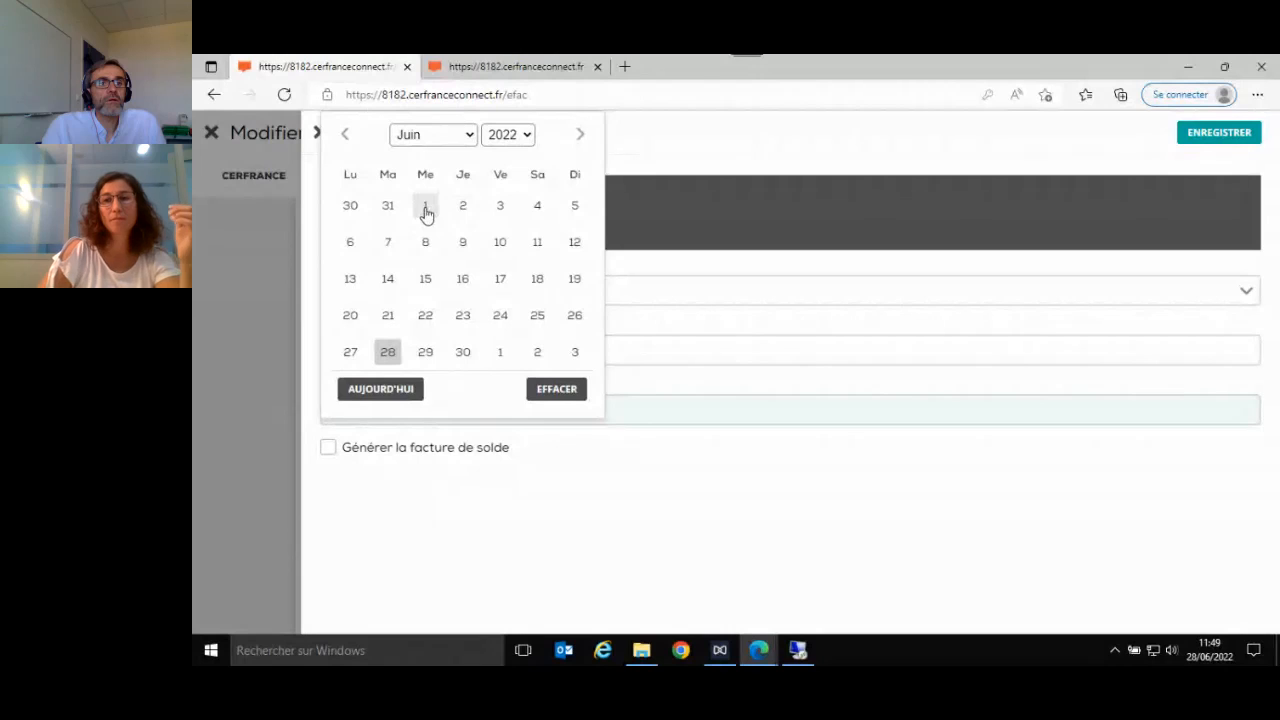
left_click(344, 134)
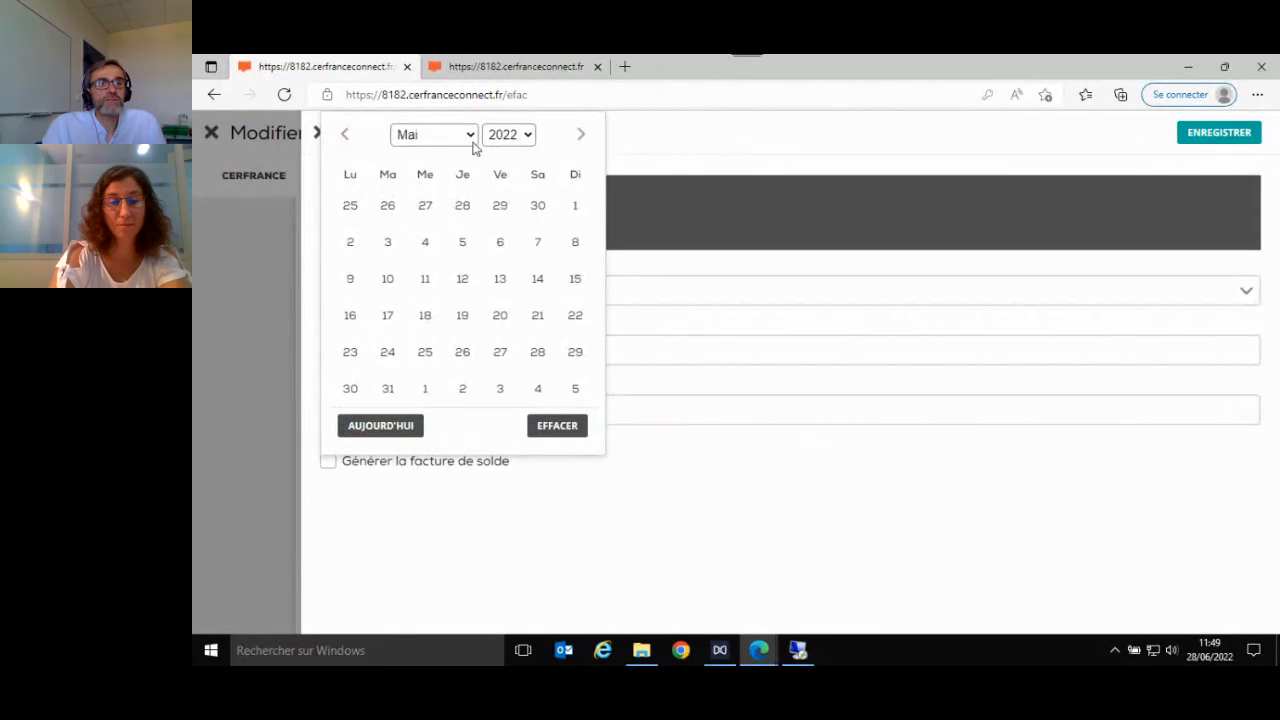
left_click(344, 134)
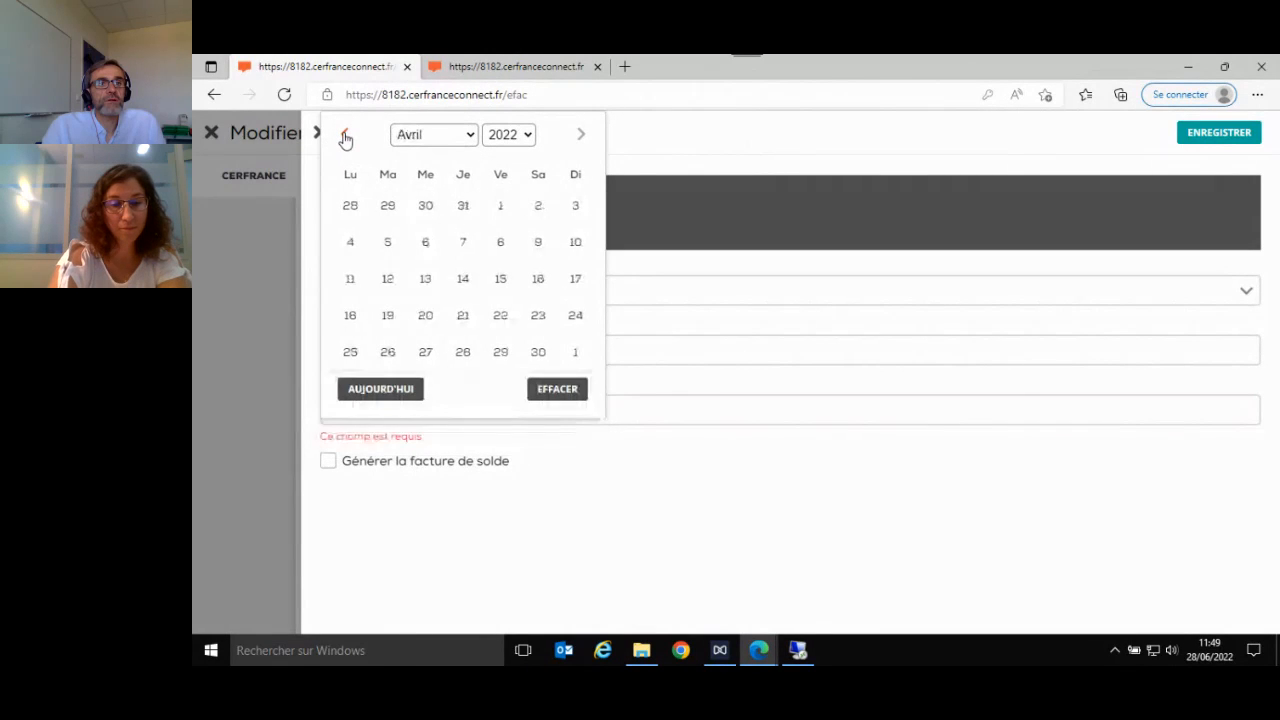
left_click(536, 208)
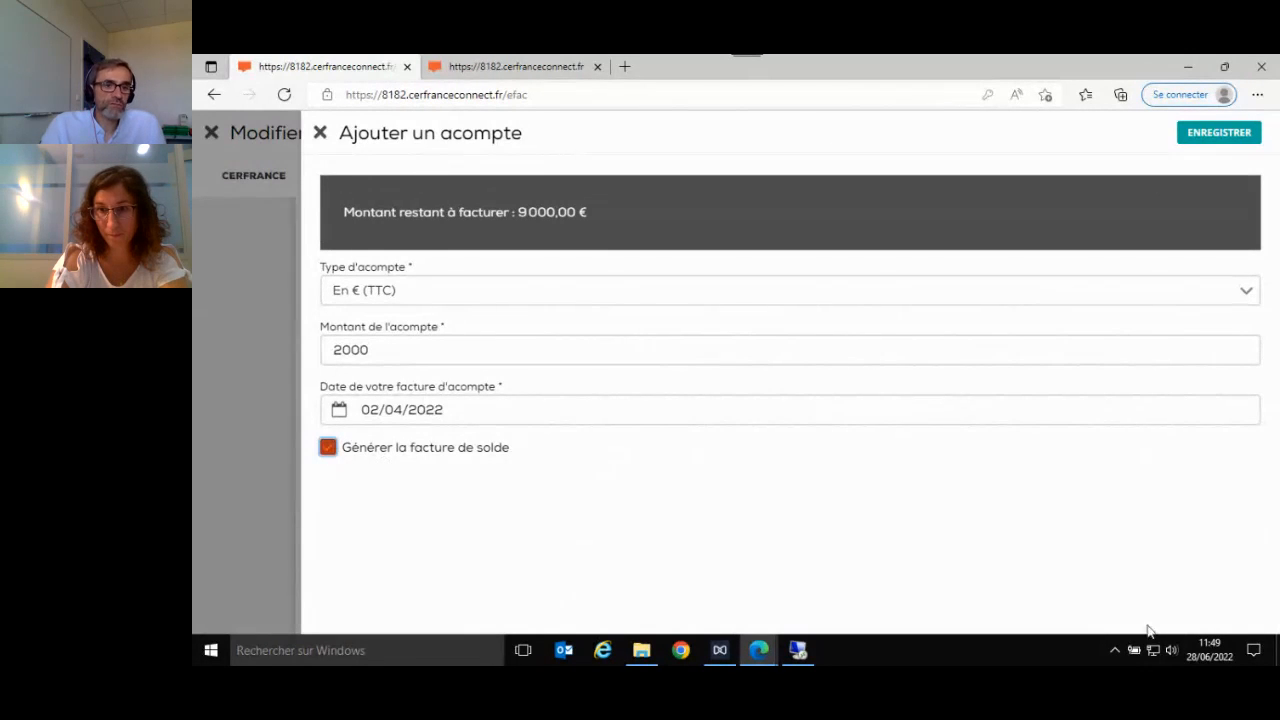
left_click(1213, 137)
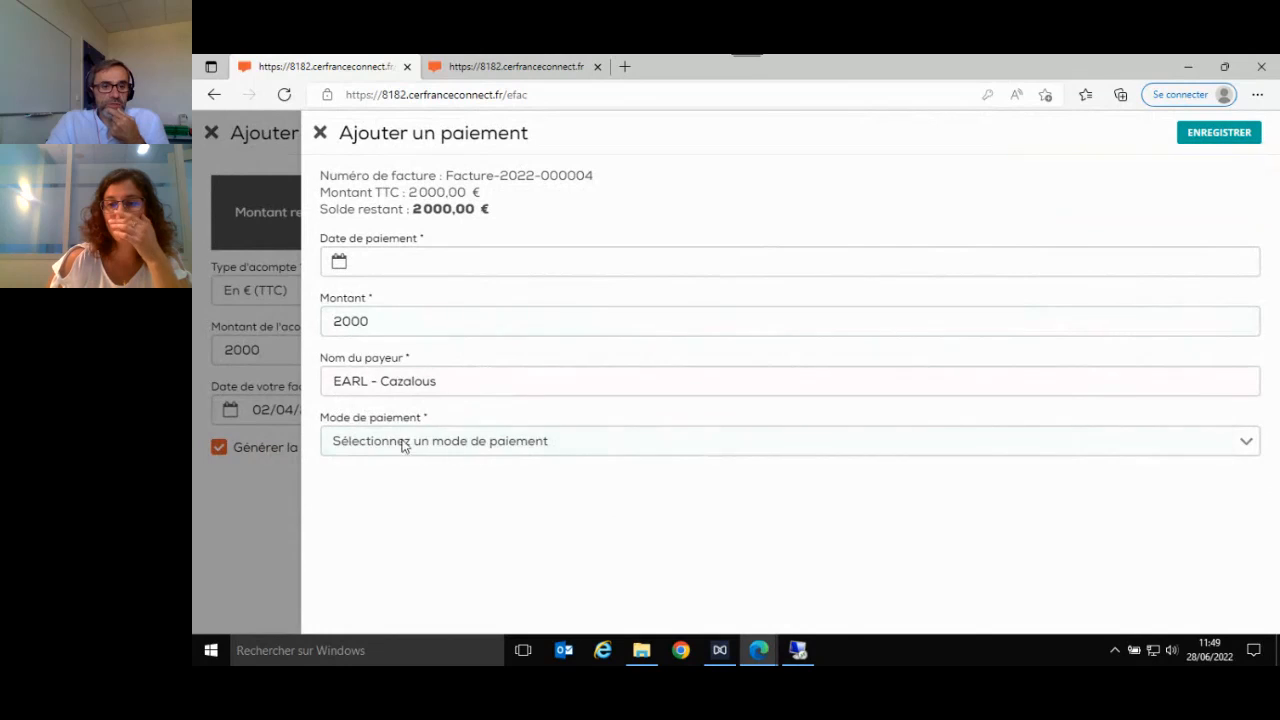
- Try to record a payment for the deposit invoice by Cartes bancaires without a payment date, and close the payment form
left_click(623, 457)
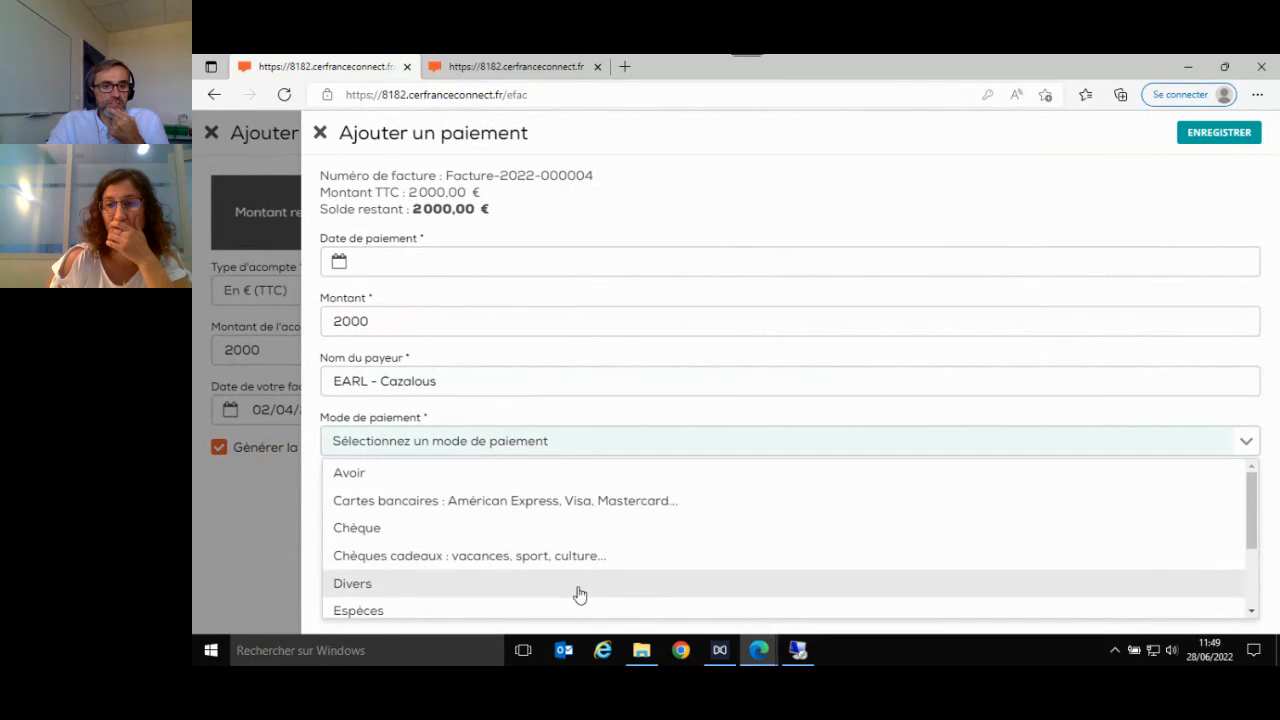
left_click(573, 503)
left_click(1222, 135)
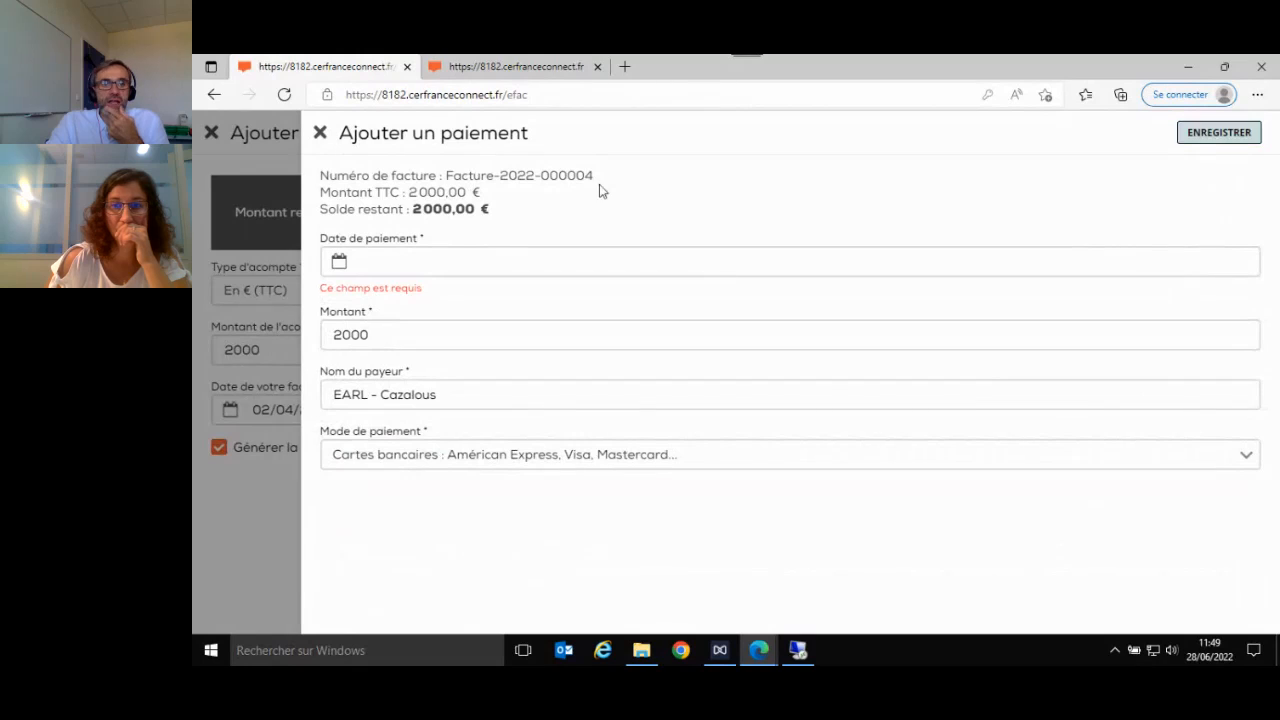
left_click(317, 135)
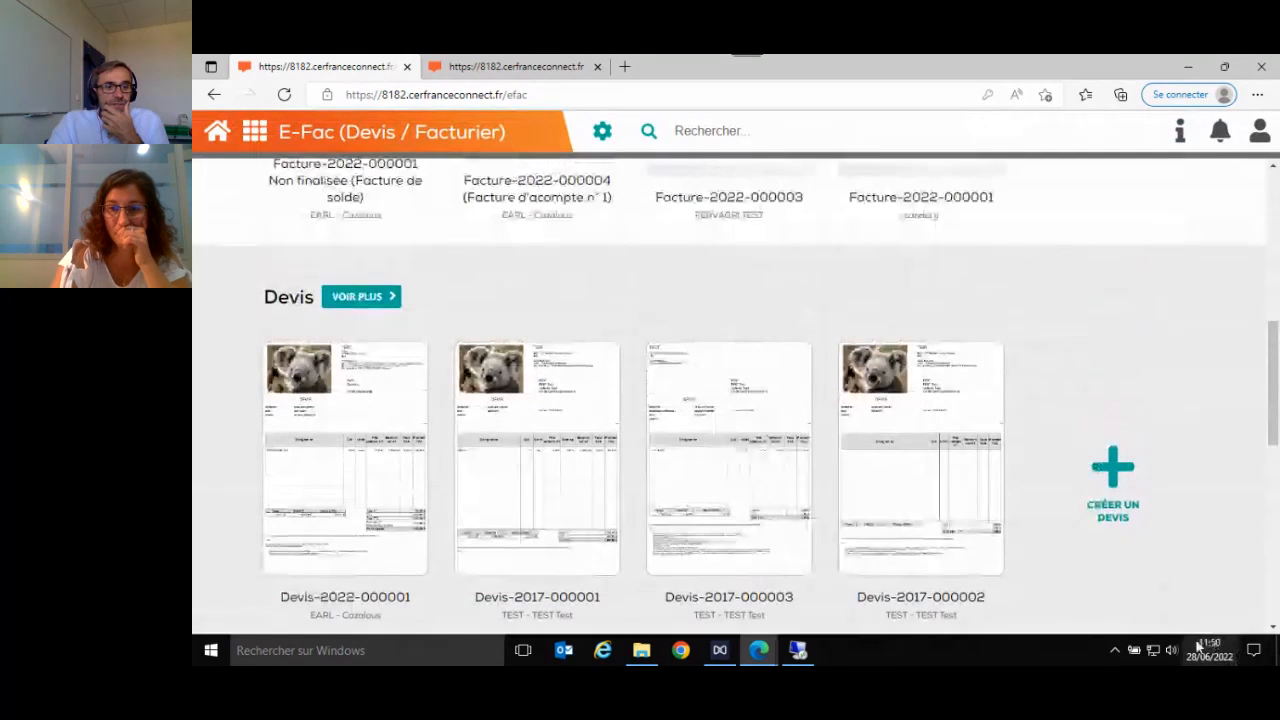
- Open the Facture d'acompte n° 1 from the Factures section, look through its deposit line and totals, and close it
scroll(318, 476, "up", 4)
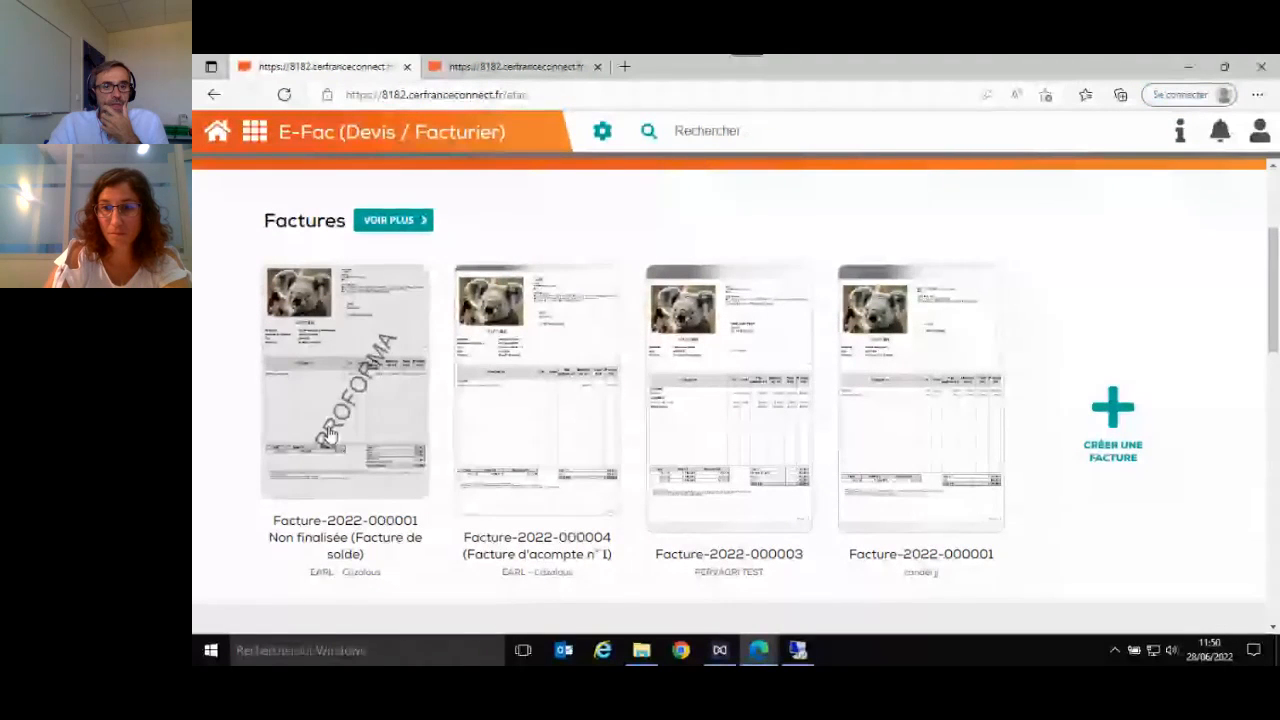
left_click(567, 446)
scroll(704, 421, "down", 3)
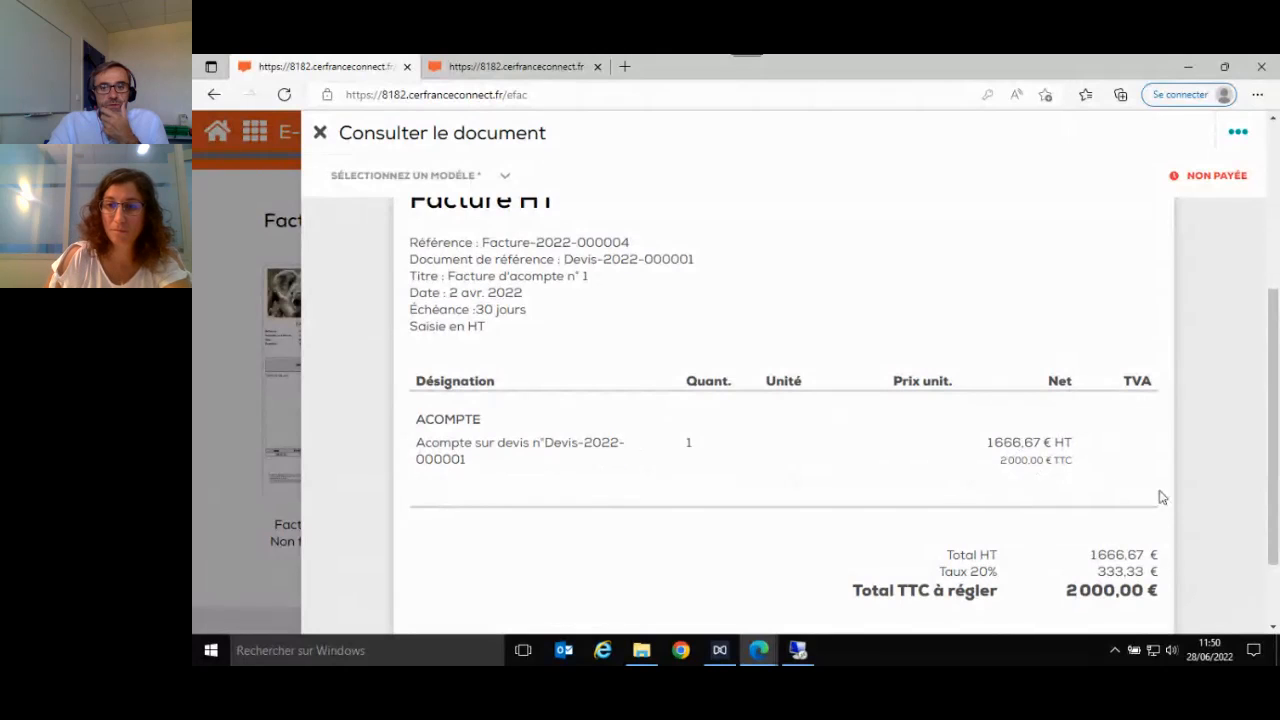
scroll(1163, 516, "down", 1)
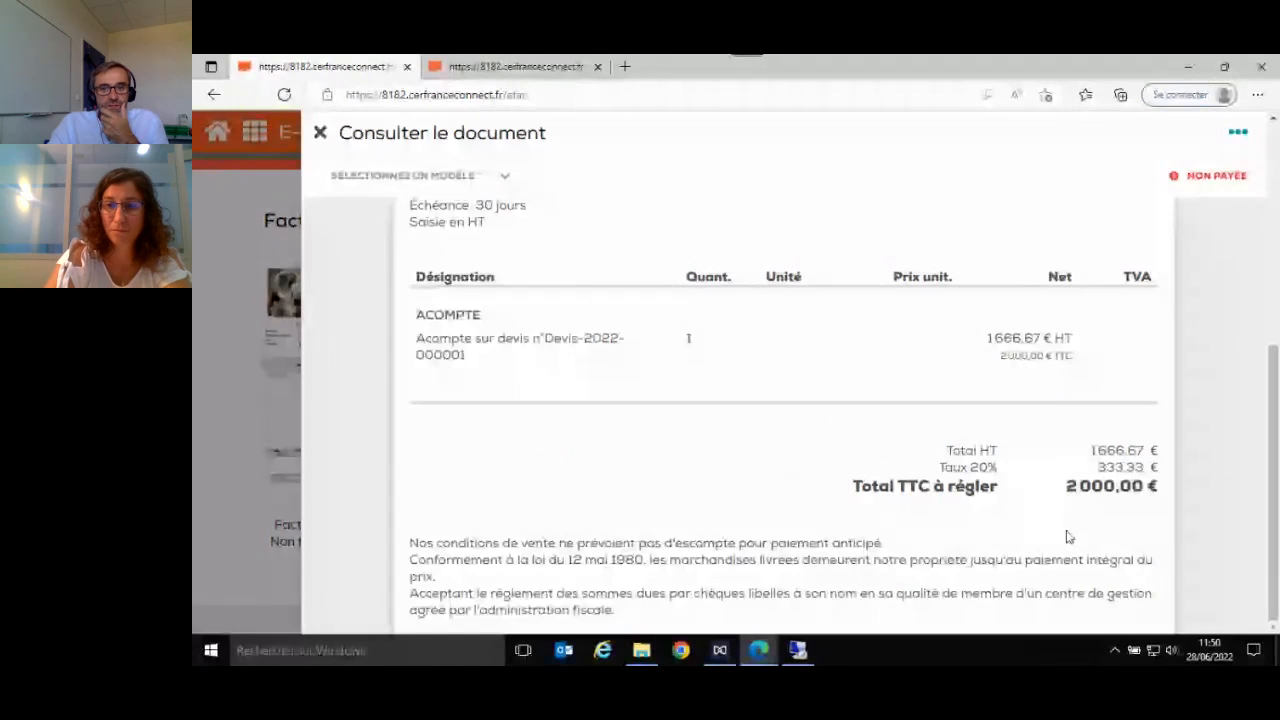
scroll(1066, 534, "up", 5)
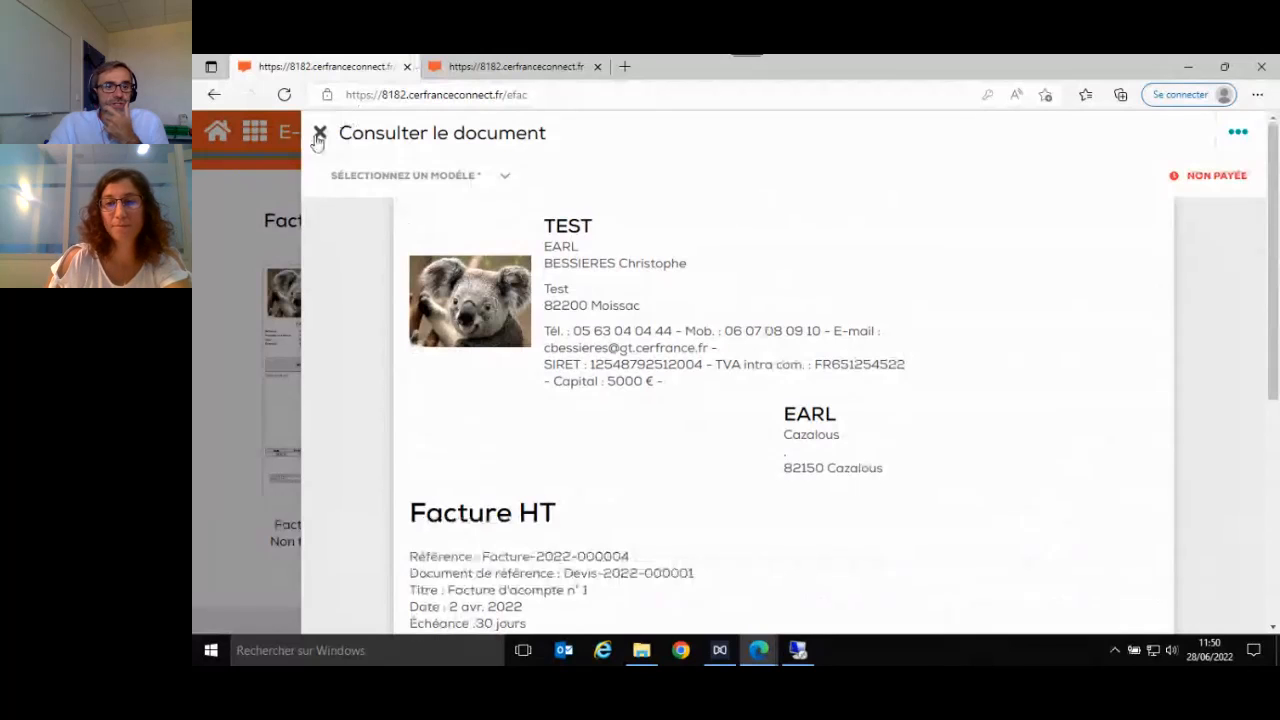
left_click(318, 134)
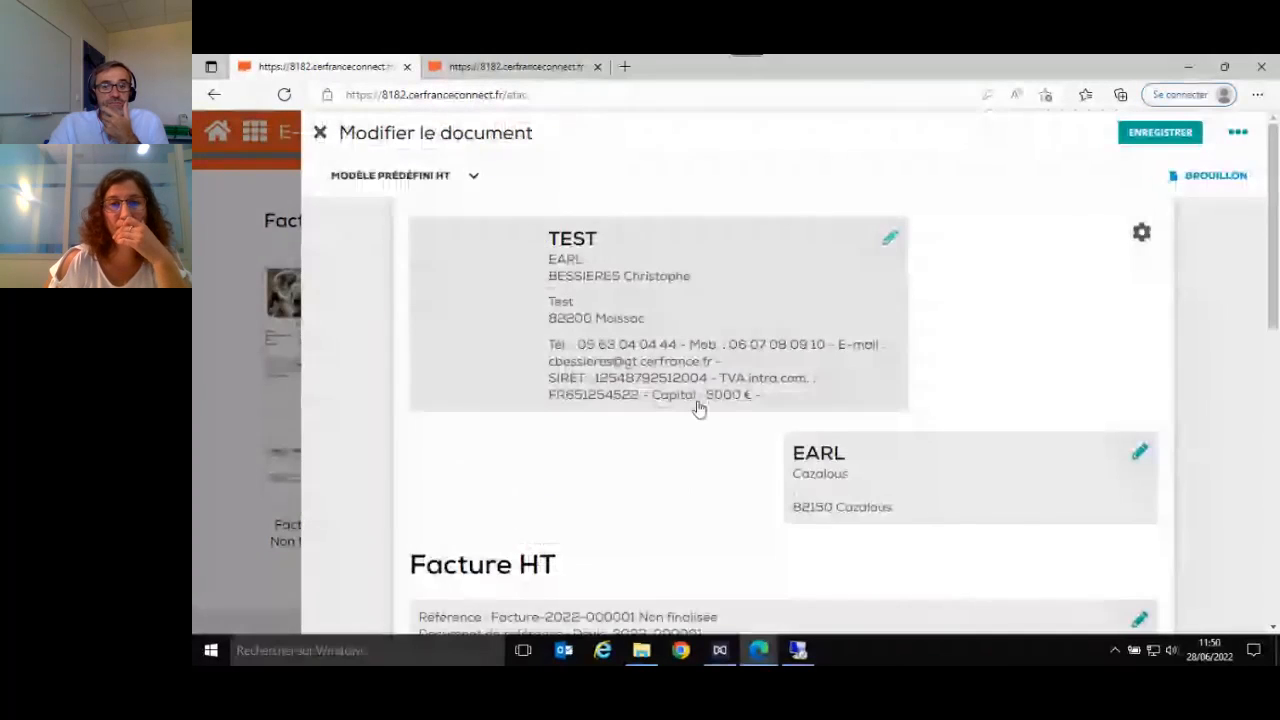
- Open the non-finalised Facture de solde and examine its article line, deposit deduction and totals
scroll(730, 405, "down", 4)
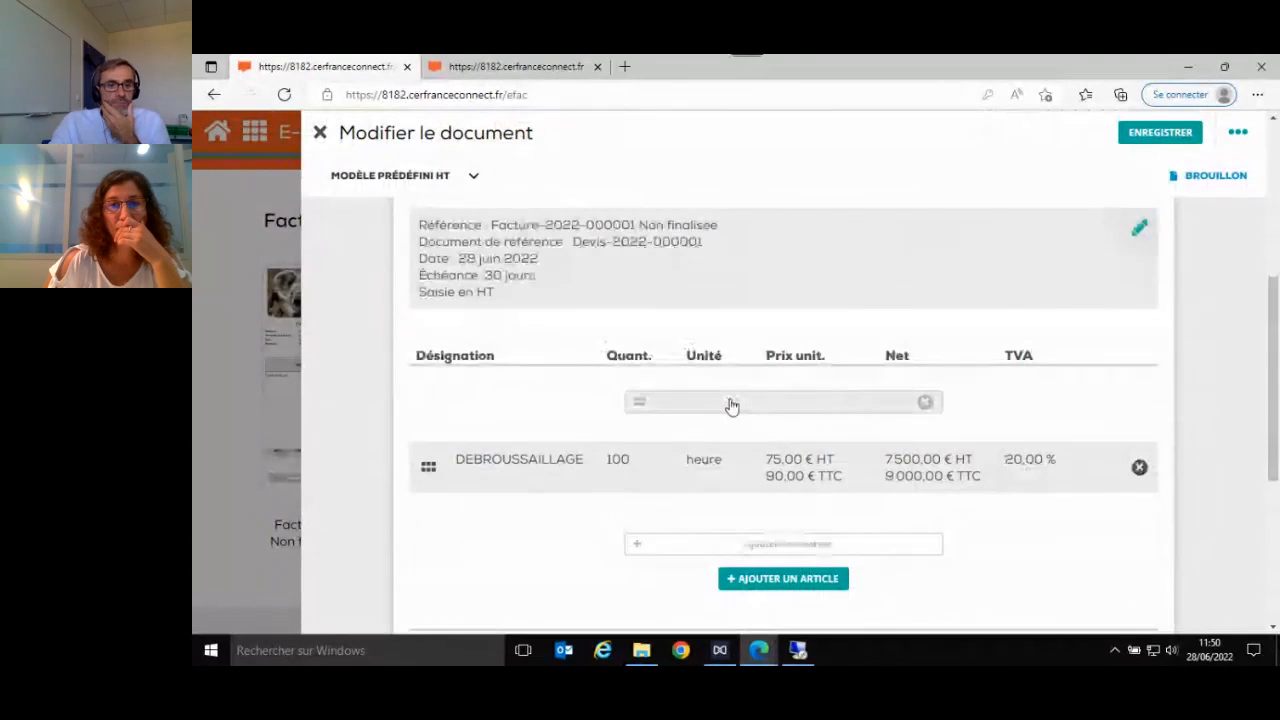
scroll(731, 405, "down", 3)
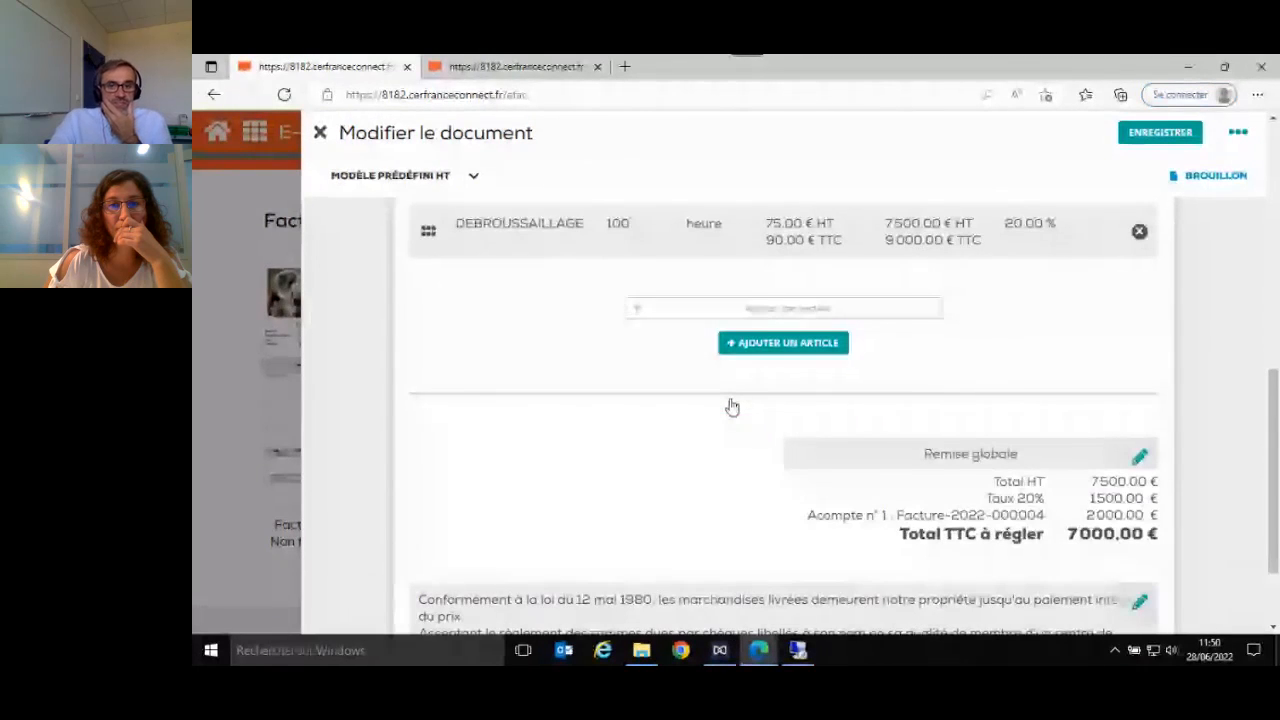
scroll(732, 406, "up", 7)
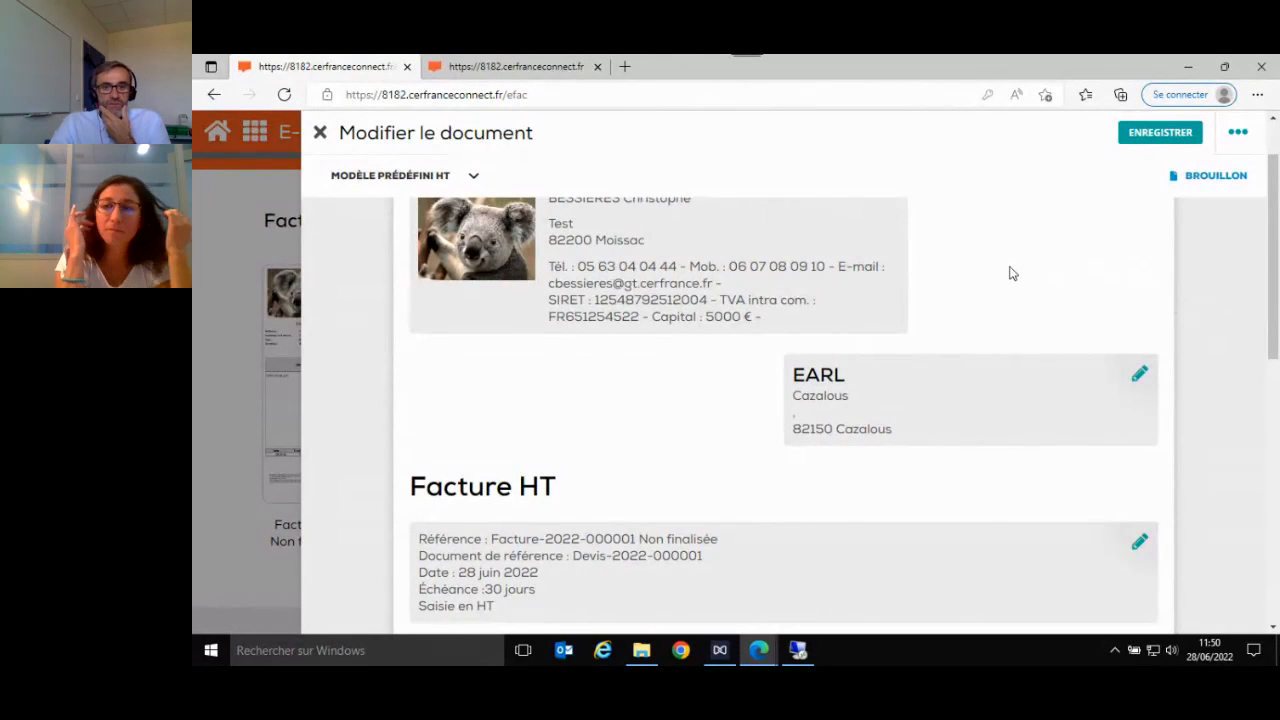
- Add the article DEBROUSSAILLAGE with a quantity of 10 to the balance invoice and save the line
scroll(743, 257, "down", 5)
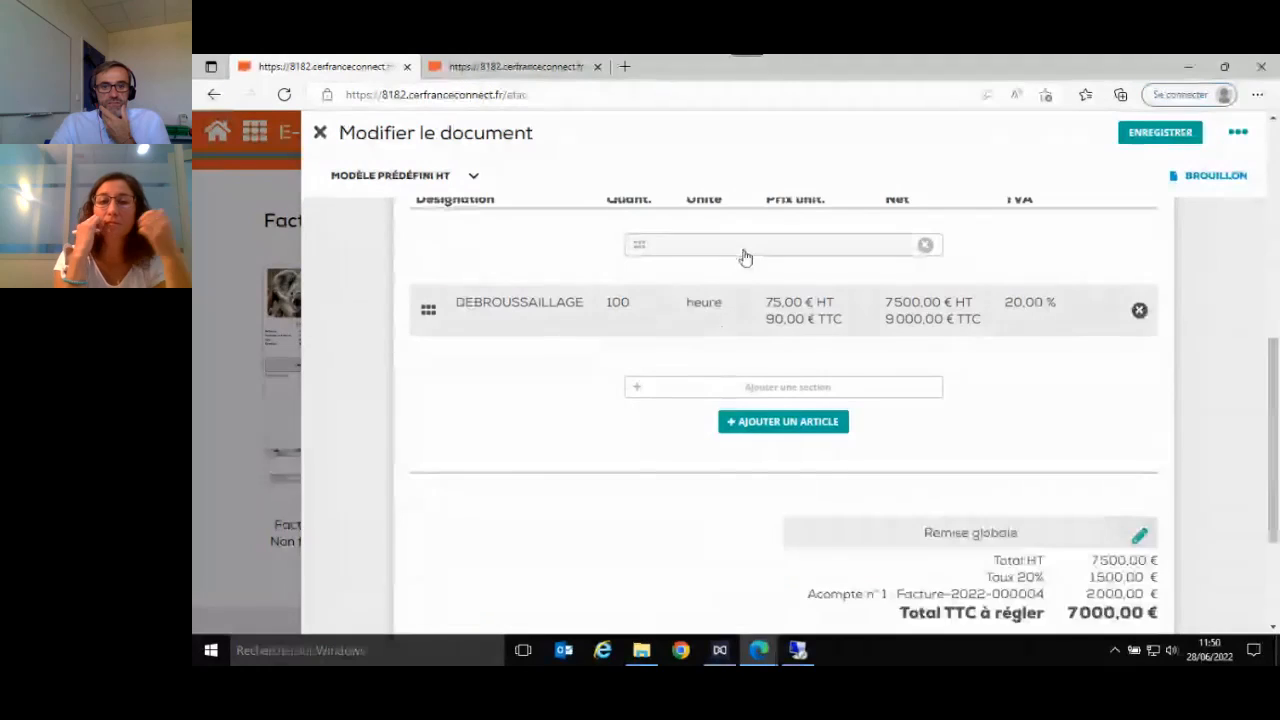
left_click(789, 424)
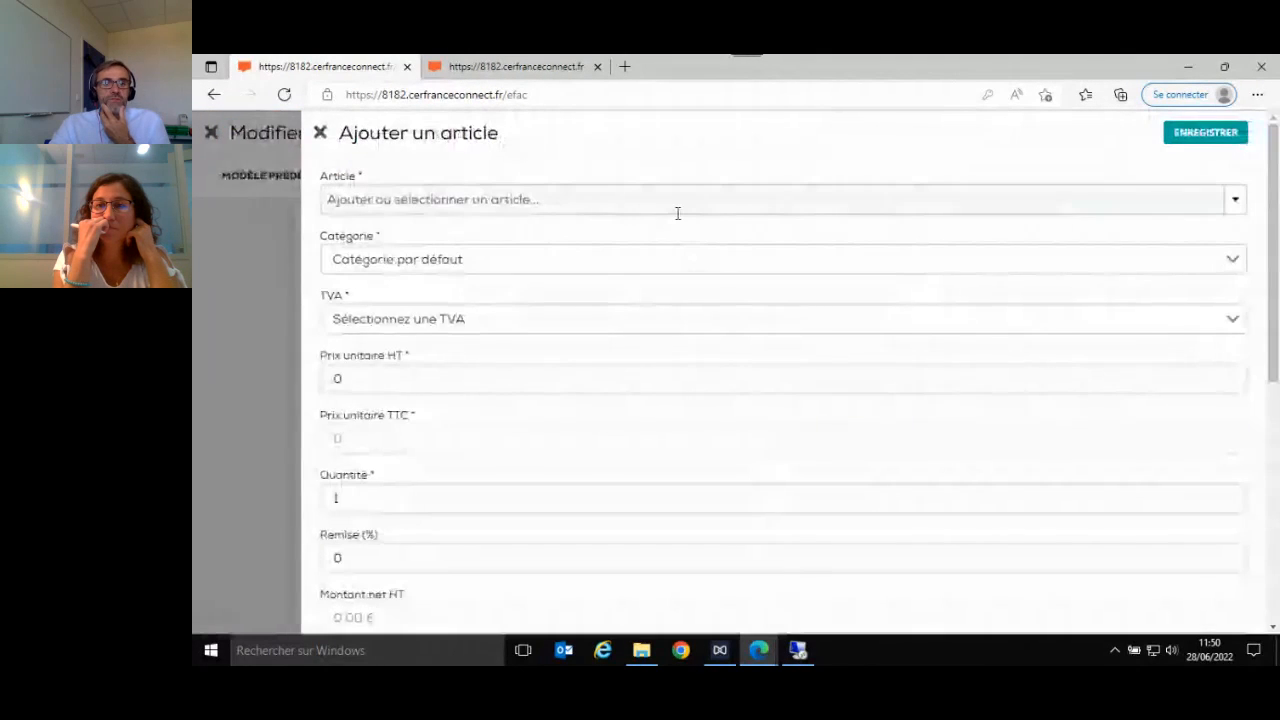
left_click(677, 210)
scroll(662, 233, "down", 1)
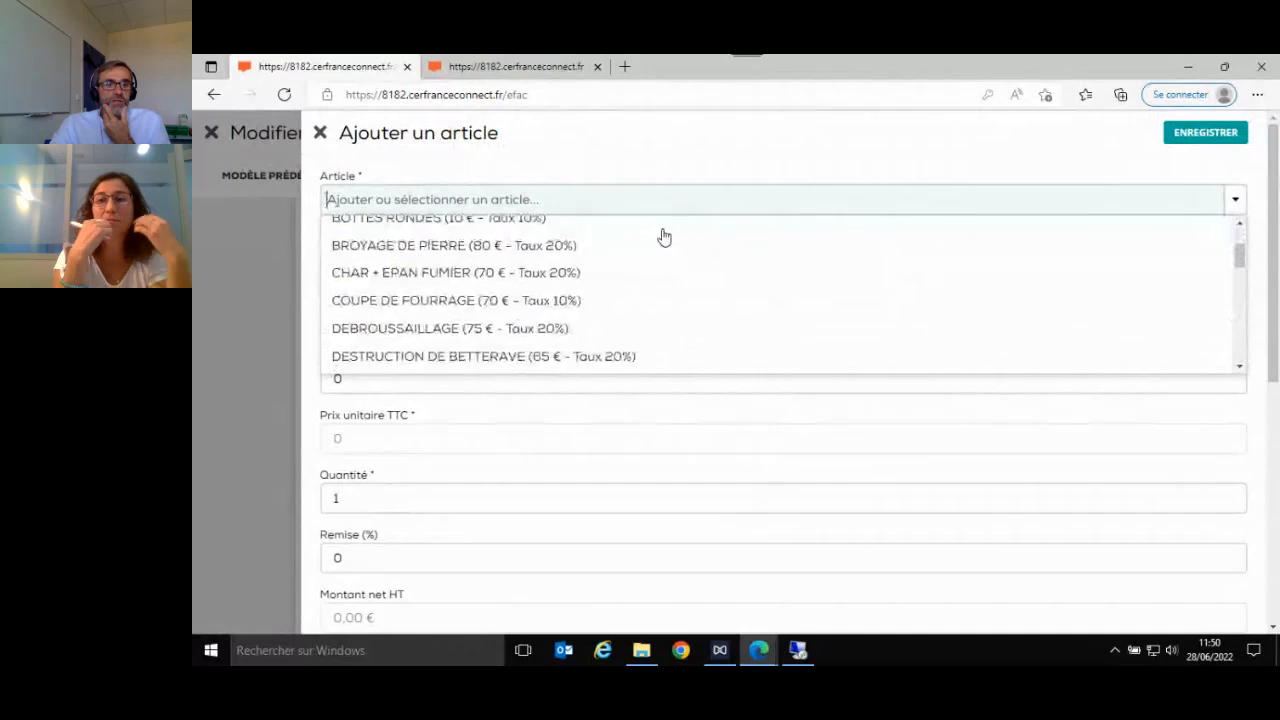
left_click(597, 328)
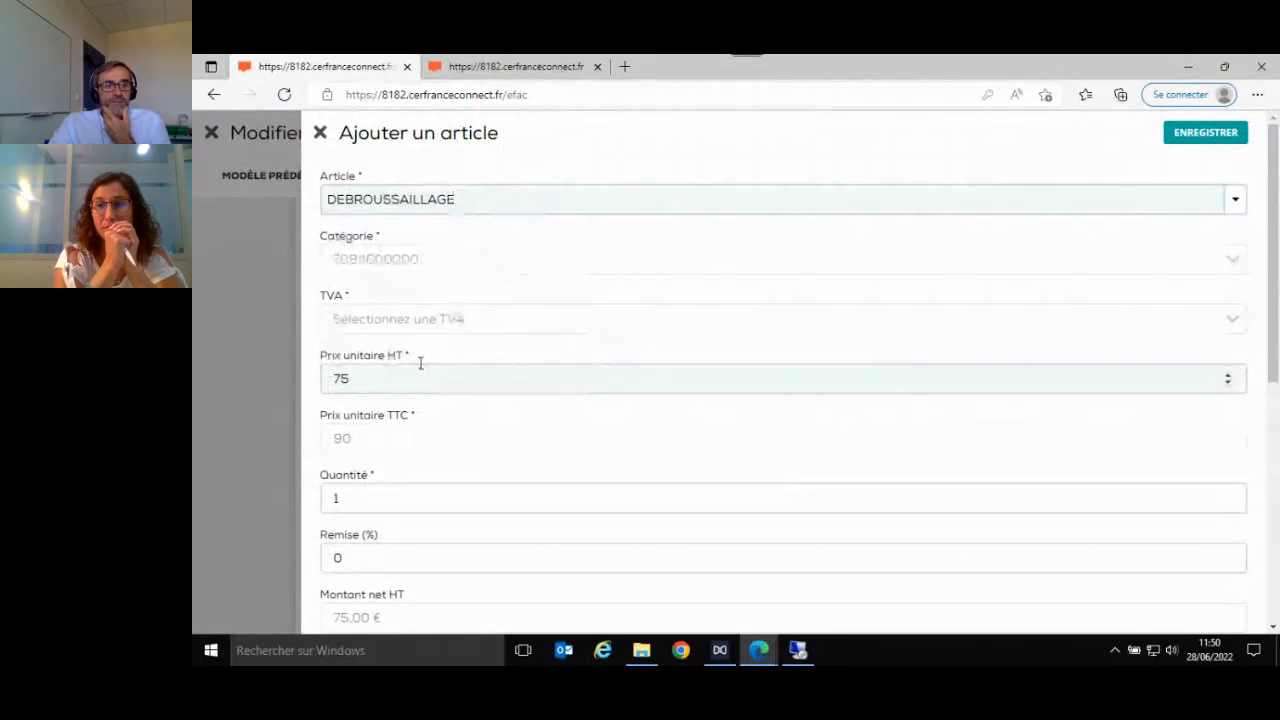
left_click(392, 500)
type("0")
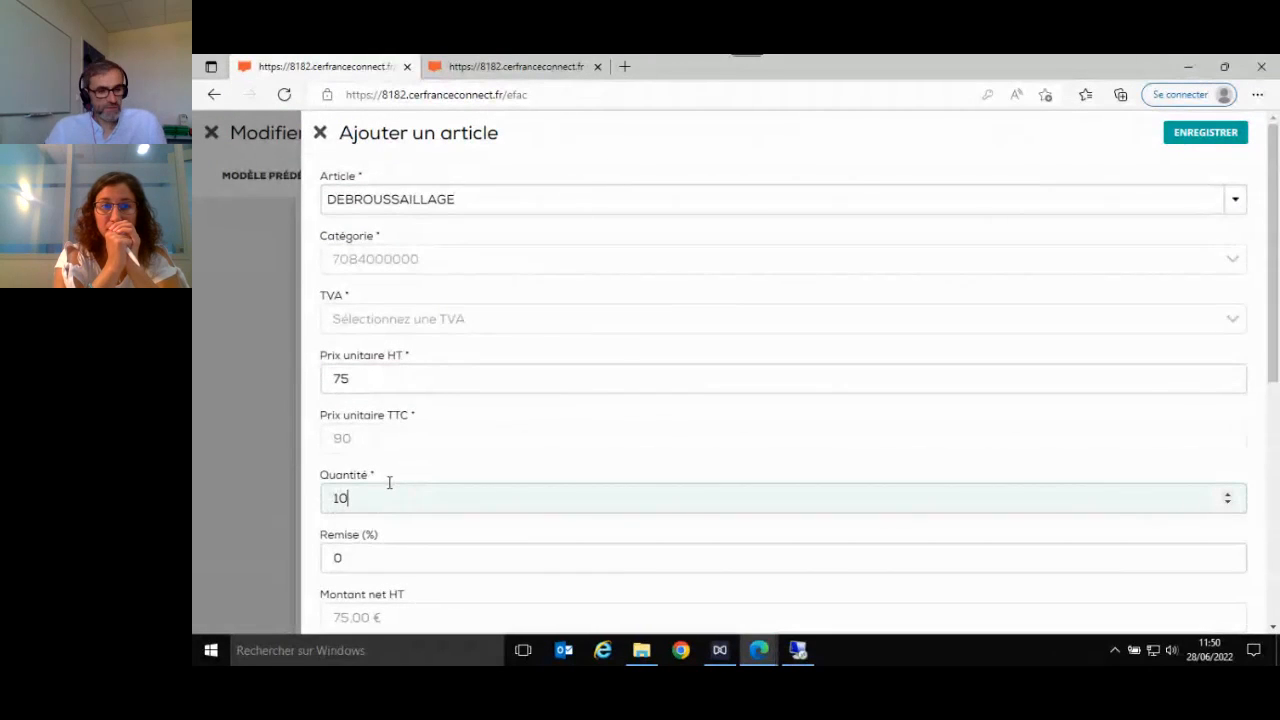
key("Tab")
scroll(394, 454, "down", 3)
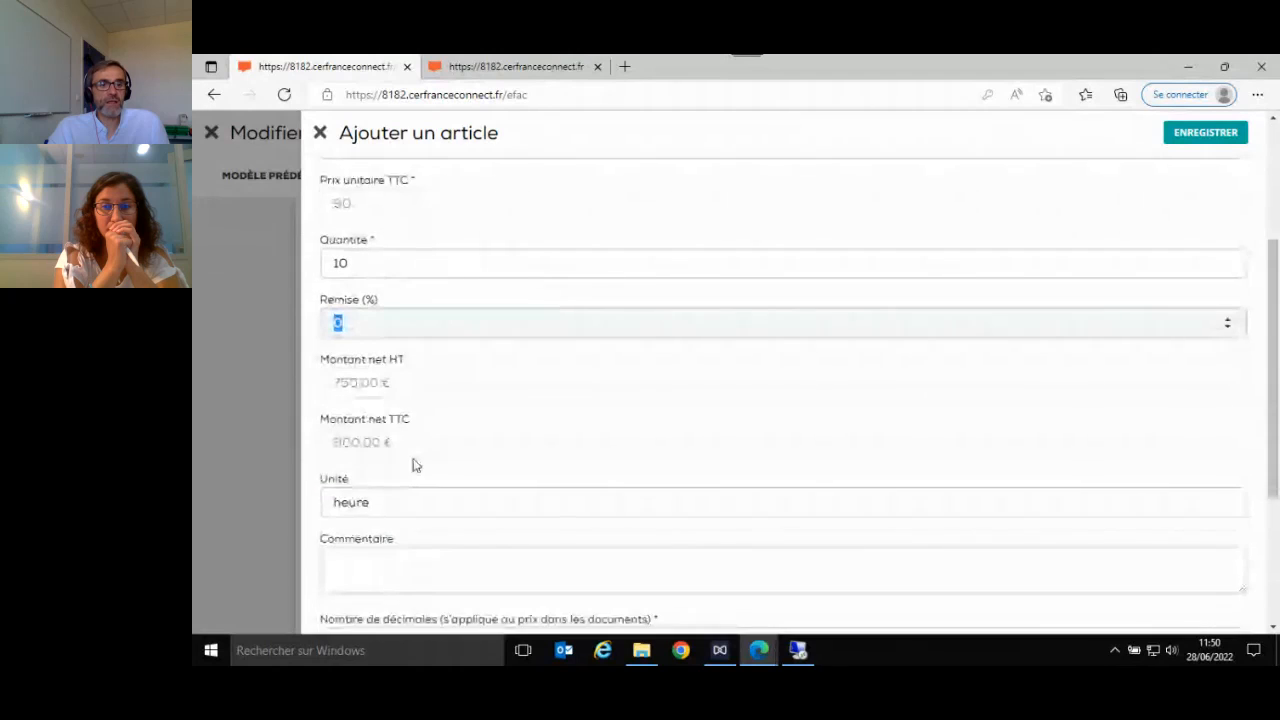
left_click(1205, 133)
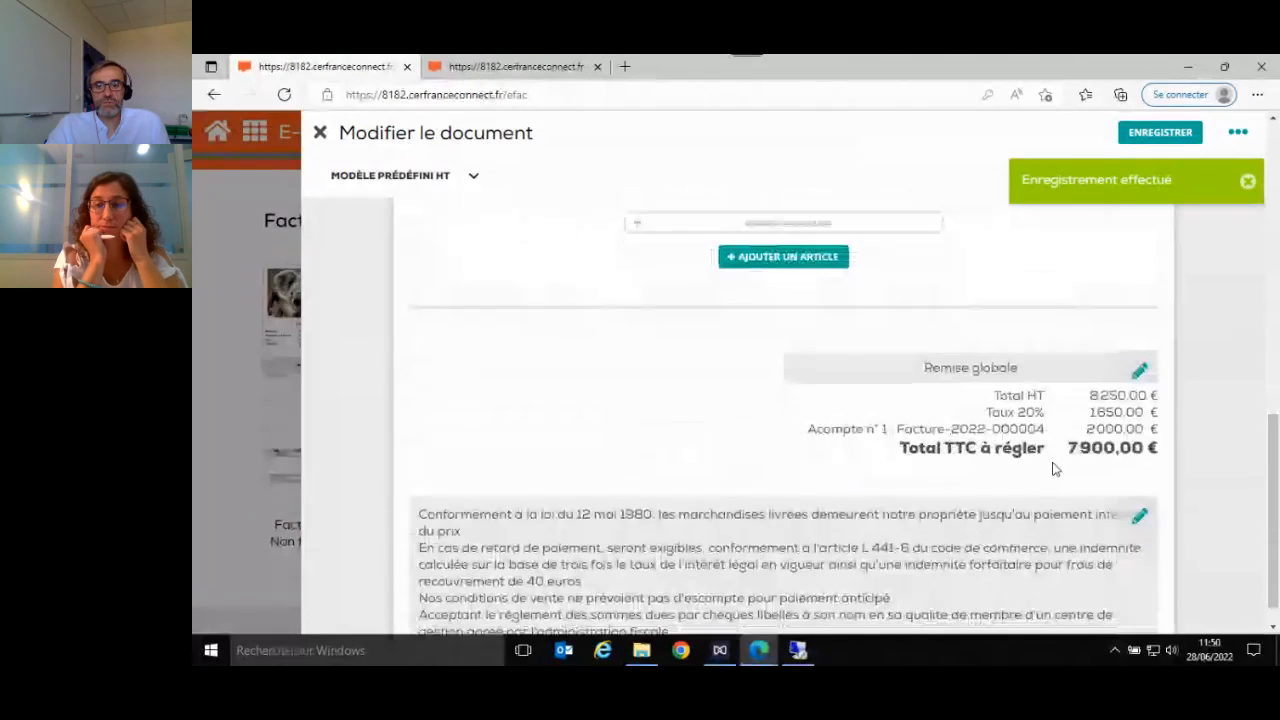
- Check the article lines of the balance invoice and issue it with Émettre
scroll(1055, 470, "up", 2)
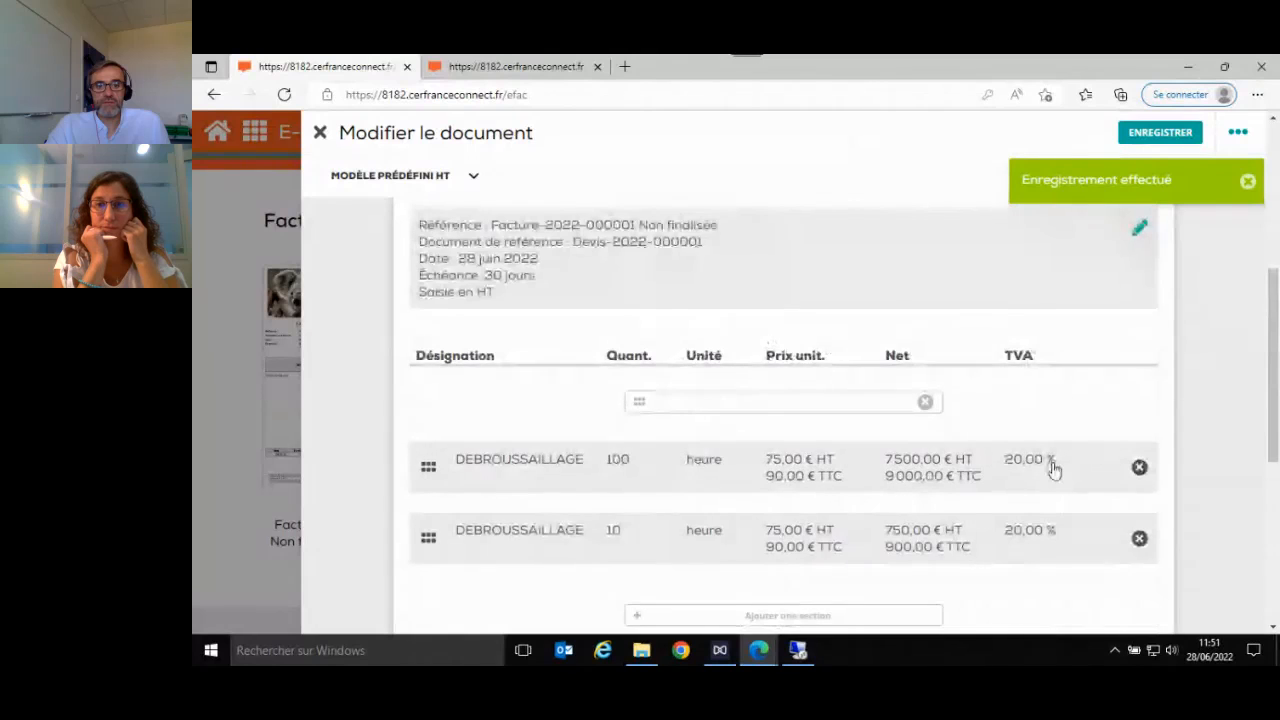
scroll(1053, 470, "up", 5)
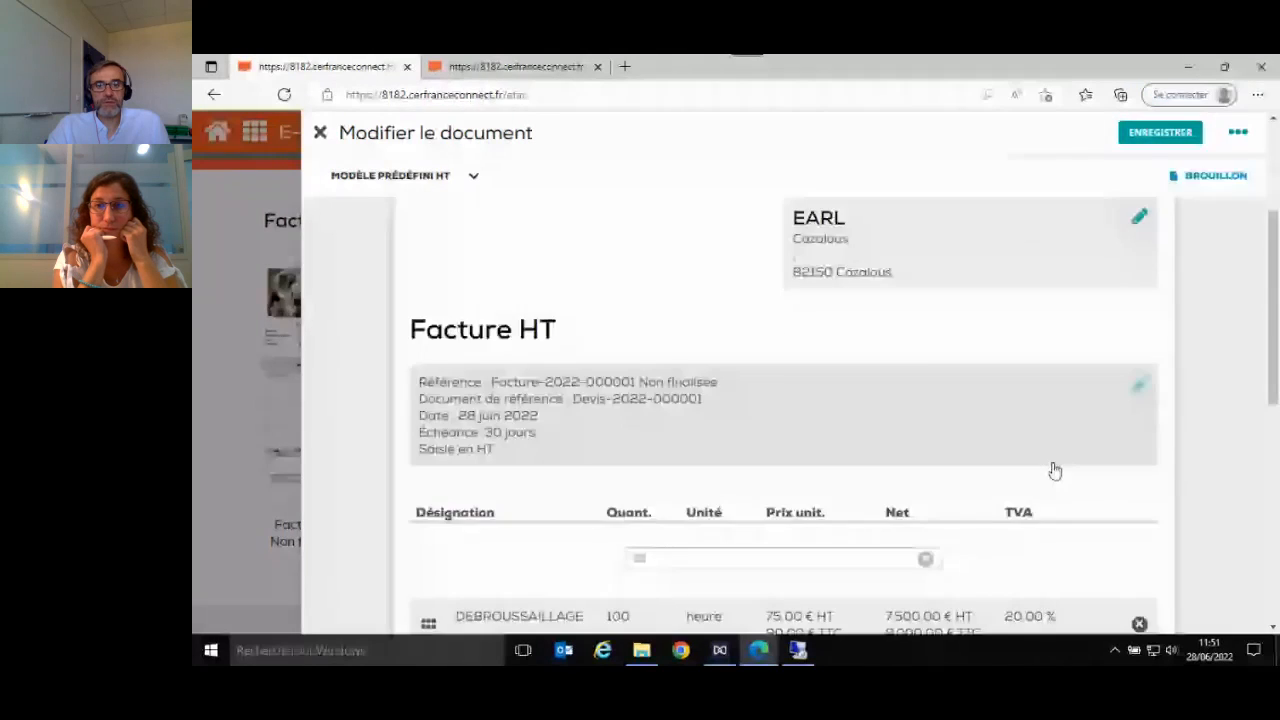
left_click(1239, 134)
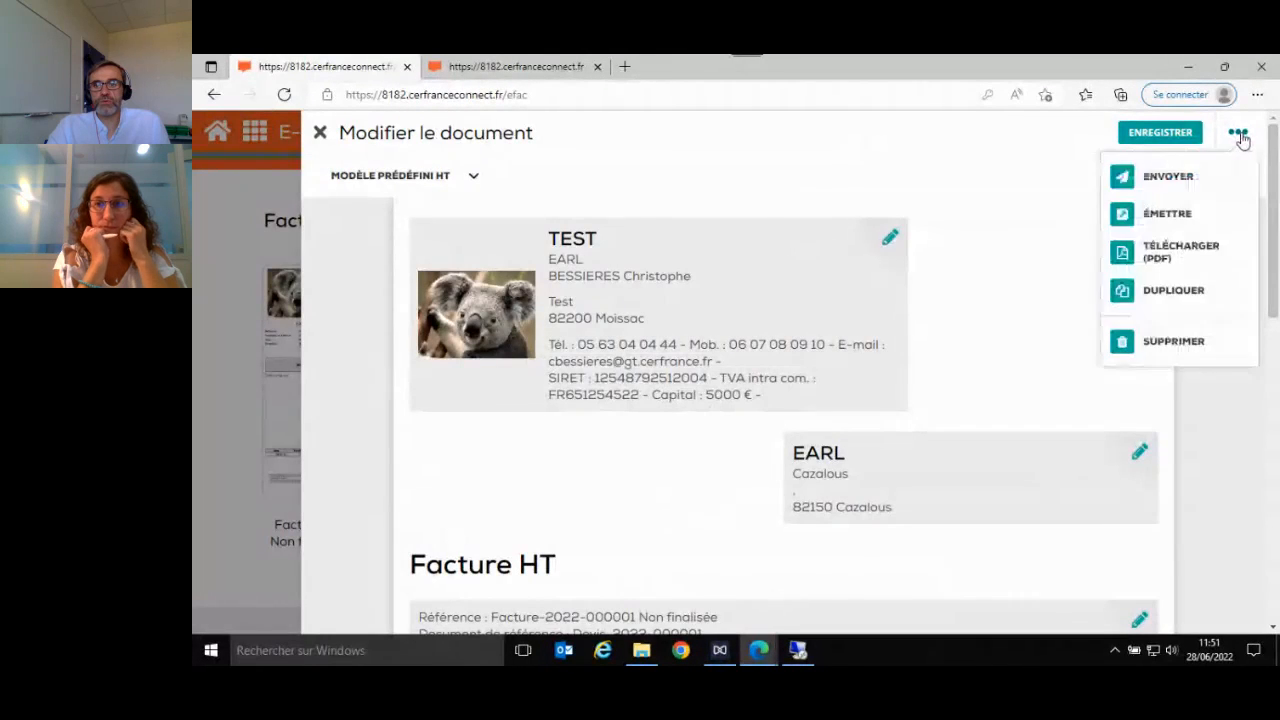
left_click(1153, 216)
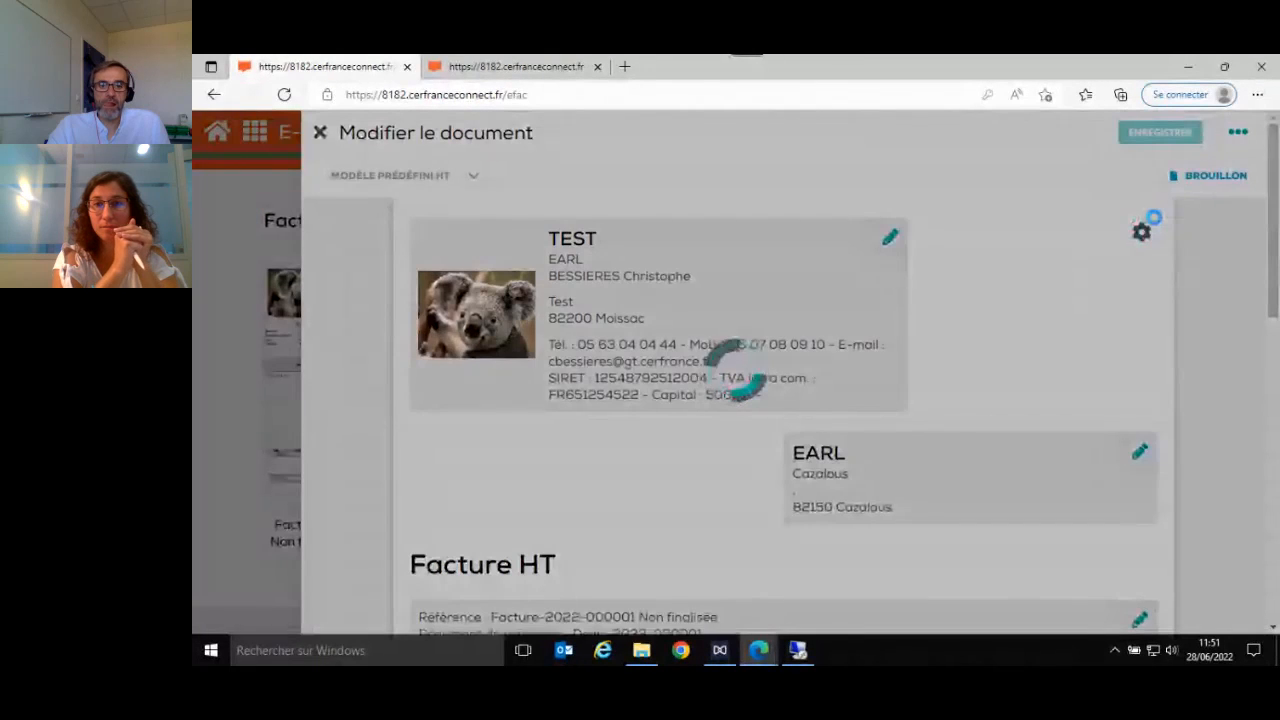
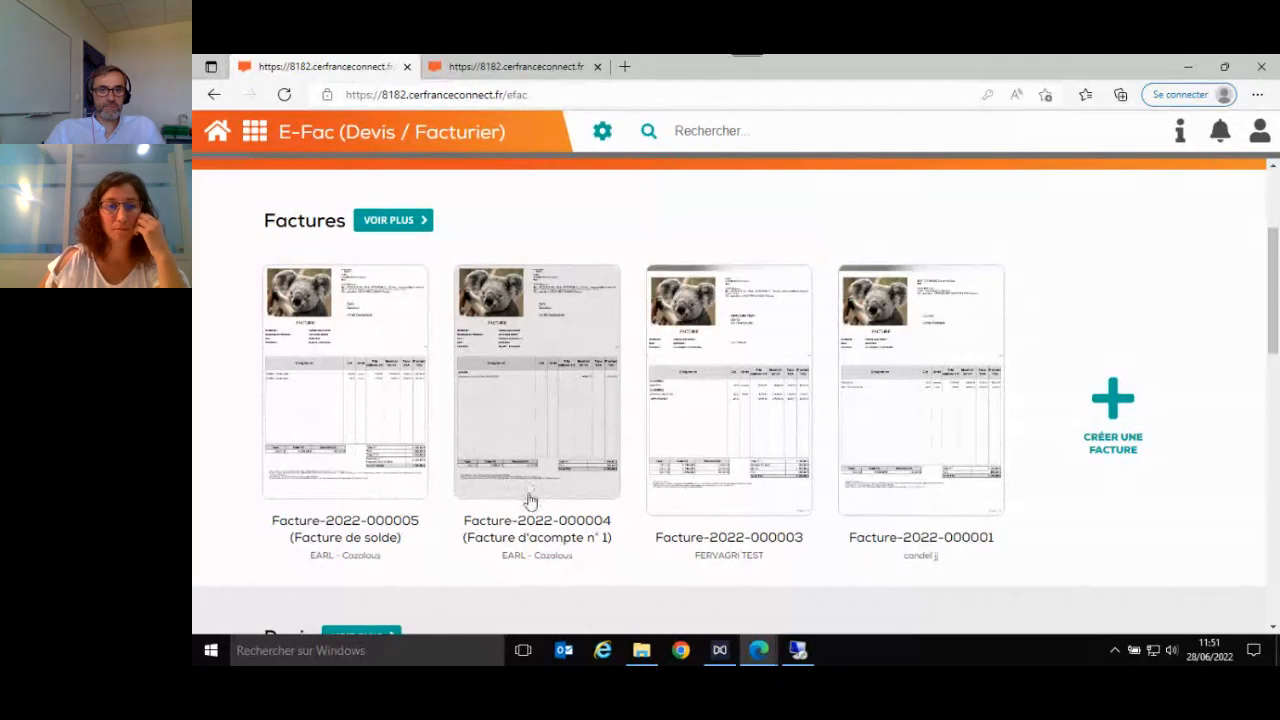
- Open the existing Bon de livraison valorisé from the Bons de livraison section and look through its header, article area and totals
scroll(530, 500, "up", 3)
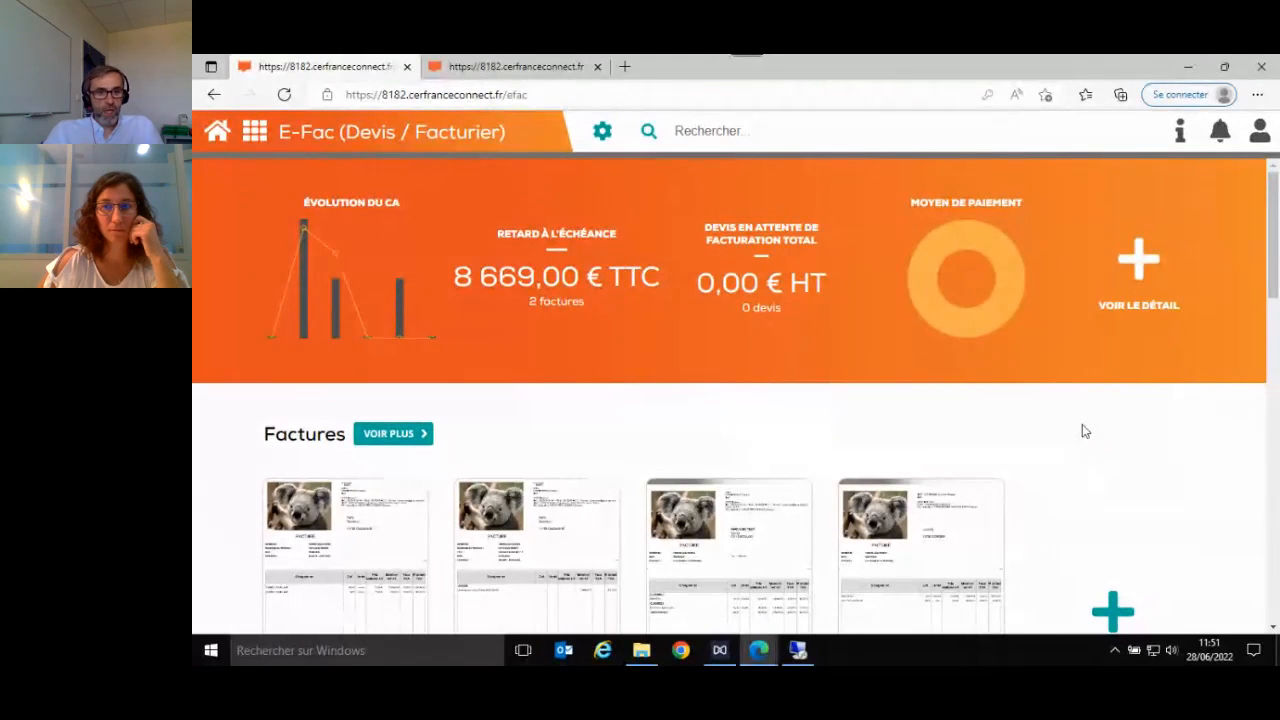
scroll(1082, 431, "down", 6)
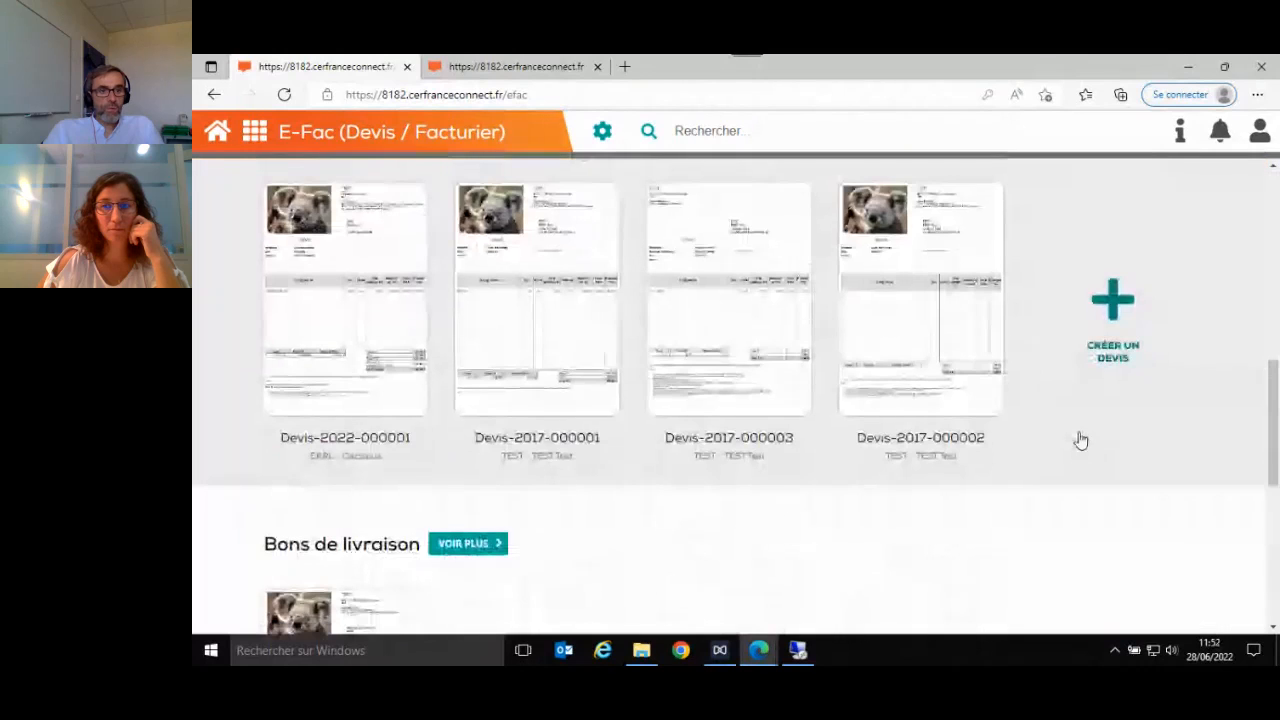
scroll(1080, 440, "down", 3)
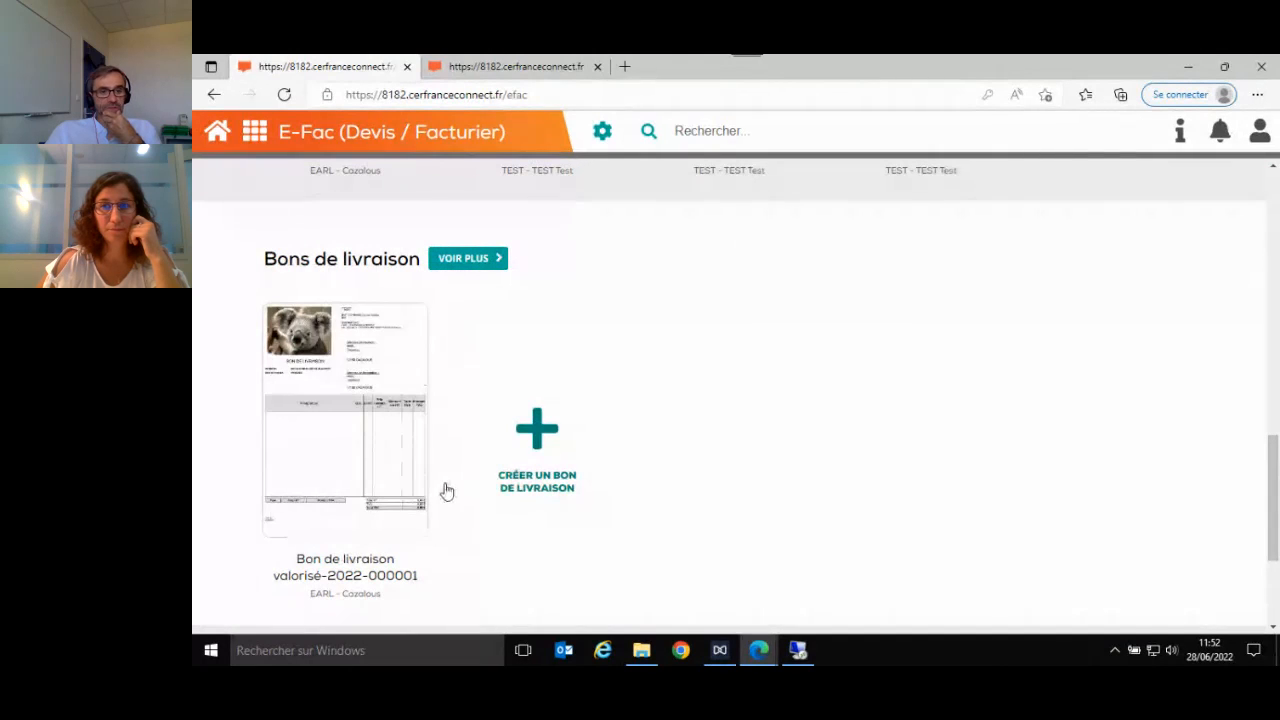
left_click(347, 445)
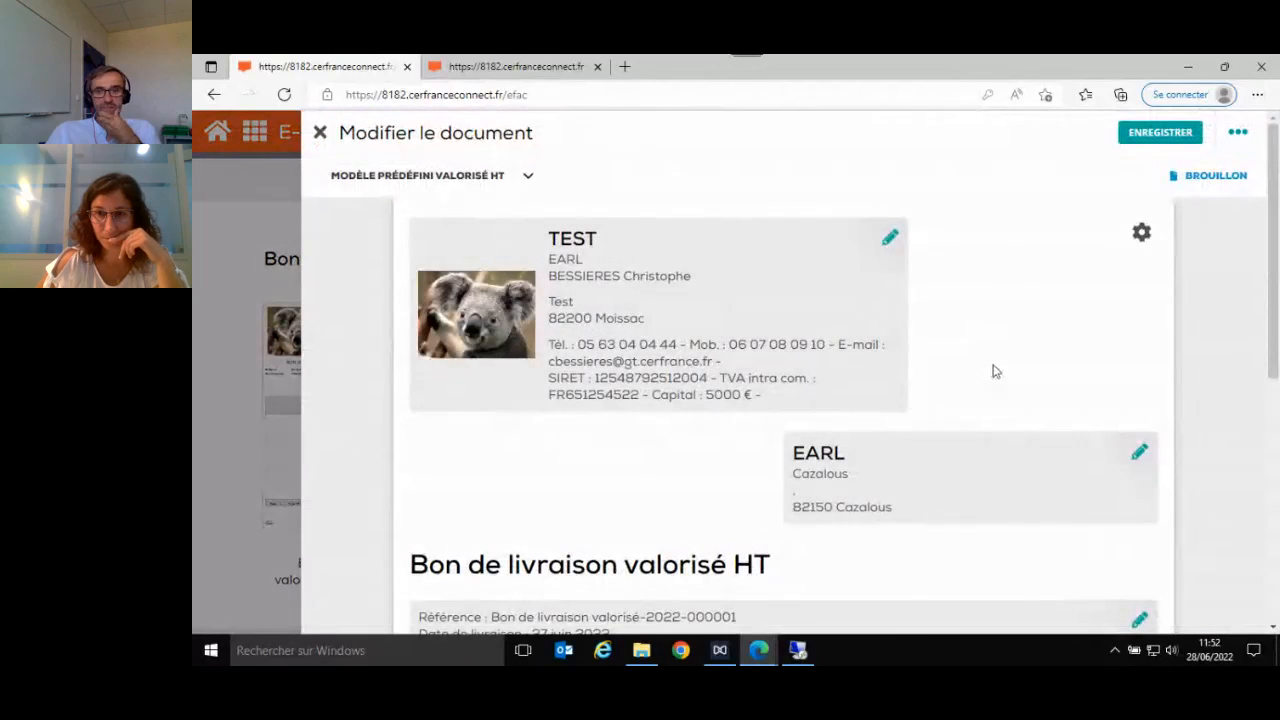
scroll(991, 371, "down", 3)
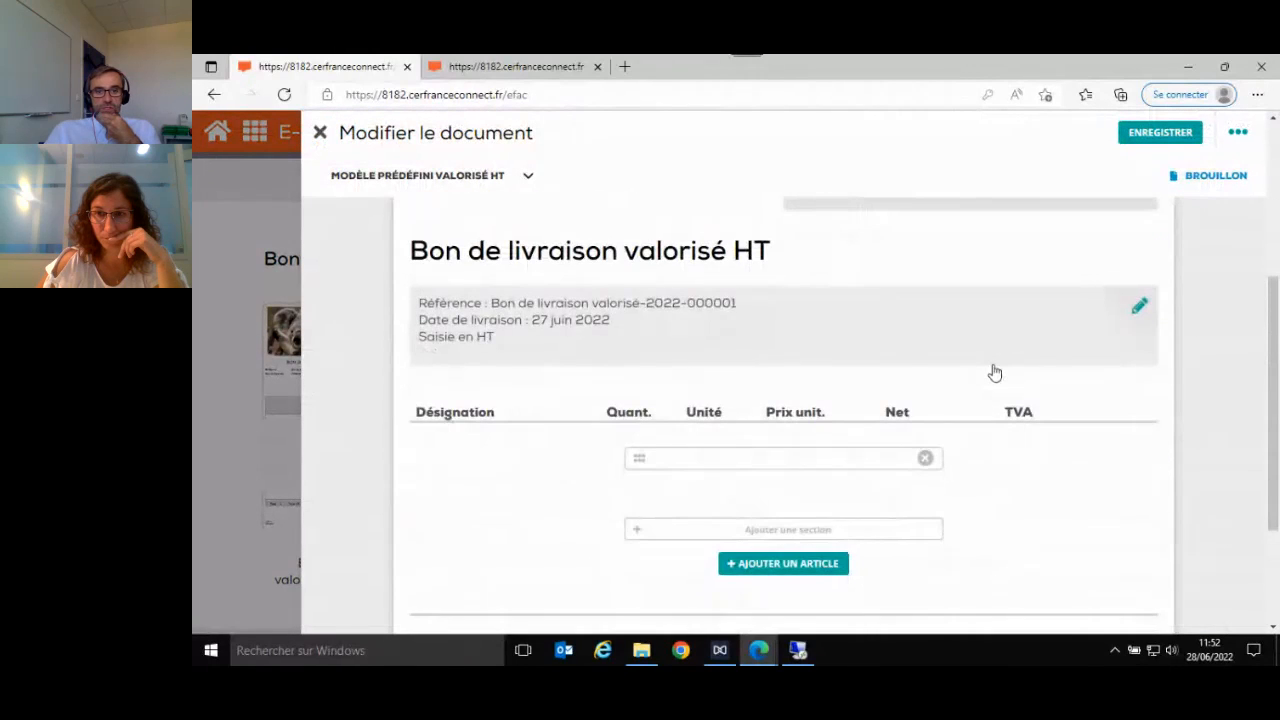
scroll(988, 428, "down", 2)
scroll(988, 426, "up", 5)
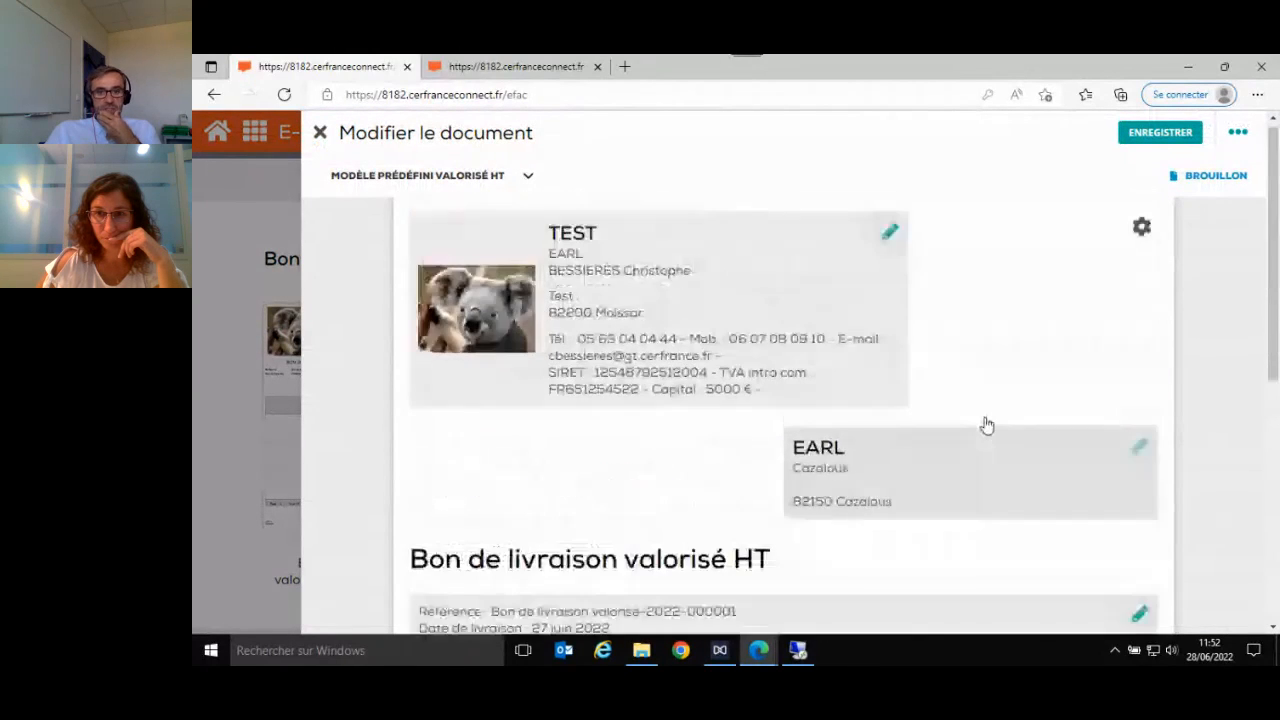
scroll(988, 424, "down", 2)
scroll(988, 424, "down", 3)
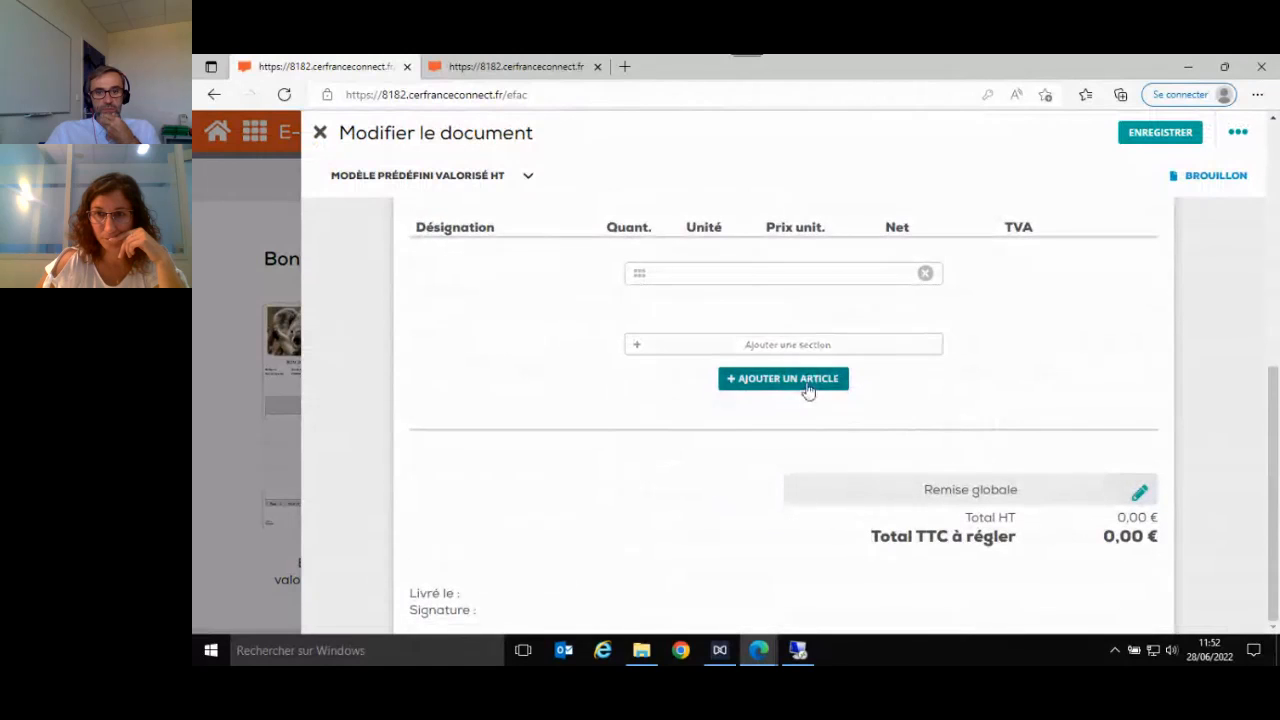
- Add the article EPANDAGE ENGRAIS with a quantity of 100 to the delivery note and save the line
left_click(808, 380)
left_click(614, 199)
scroll(637, 340, "down", 2)
scroll(637, 340, "down", 1)
left_click(586, 346)
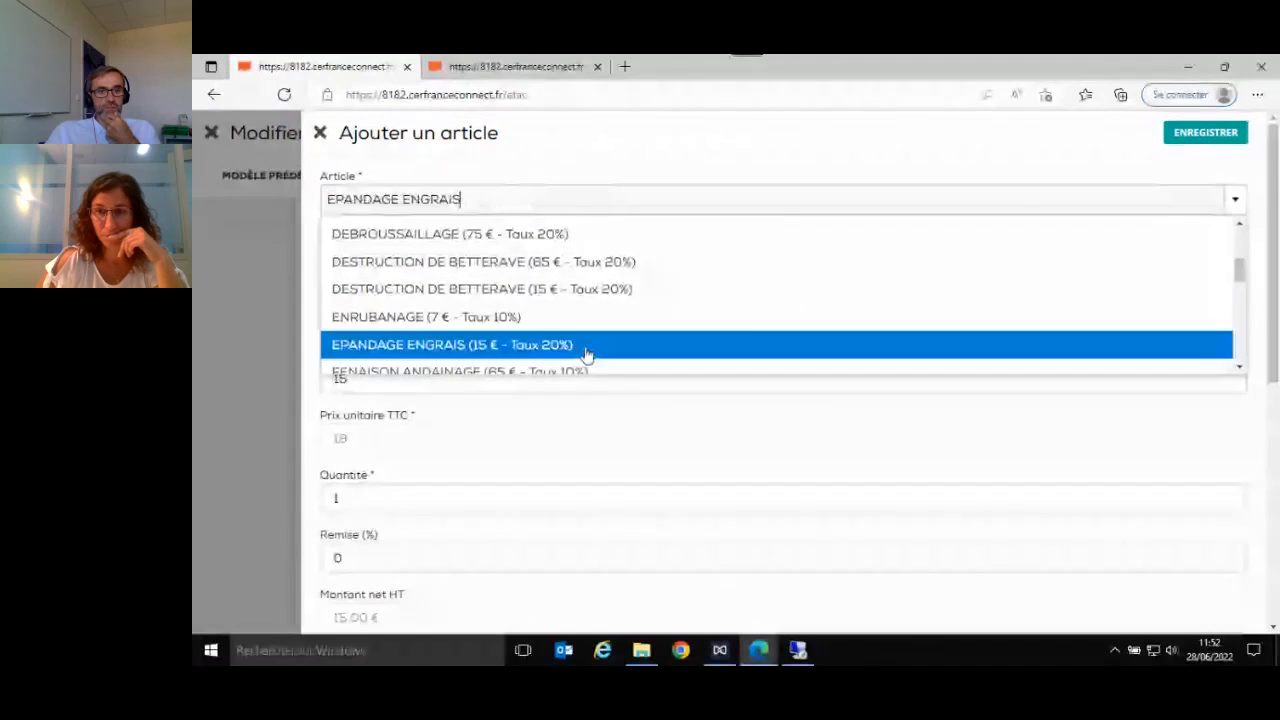
left_click(391, 498)
type("00")
key("Tab")
scroll(388, 475, "down", 4)
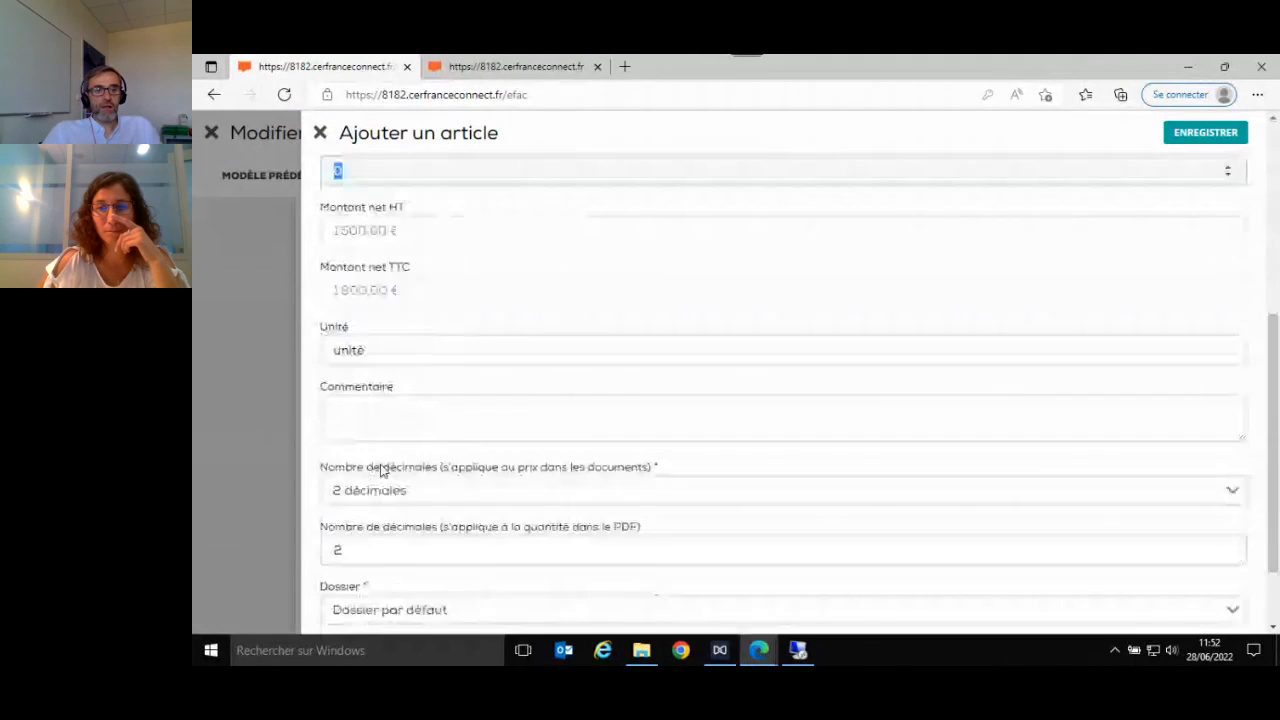
scroll(381, 470, "down", 2)
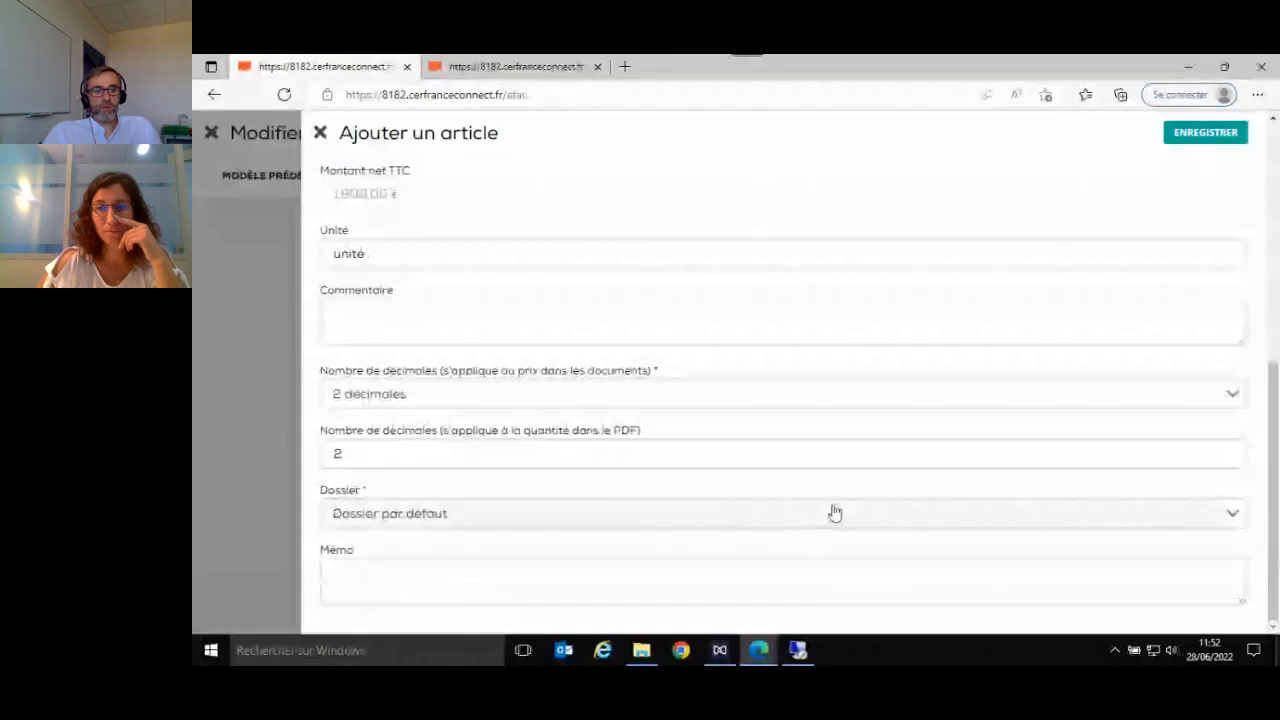
left_click(1180, 135)
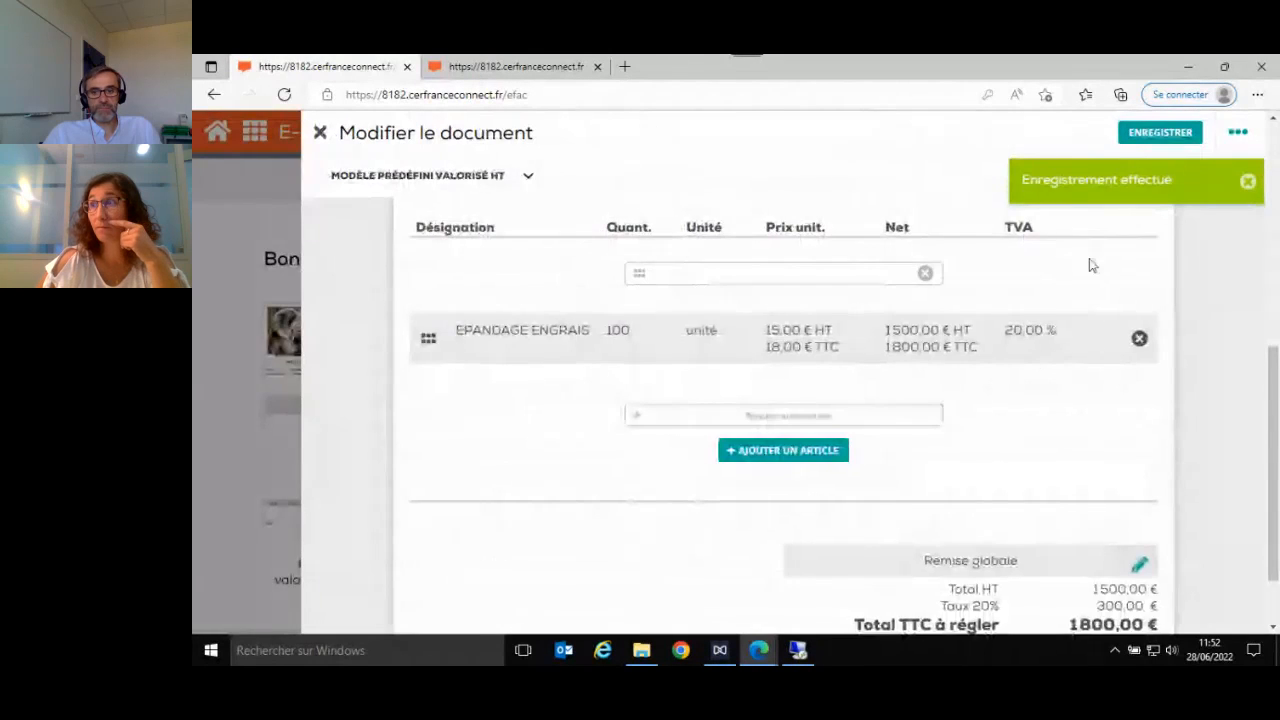
- Convert the delivery note into an invoice dated 28/06/2022 with Émettre la facture enabled, save it, and close the delivery note
scroll(1033, 414, "down", 1)
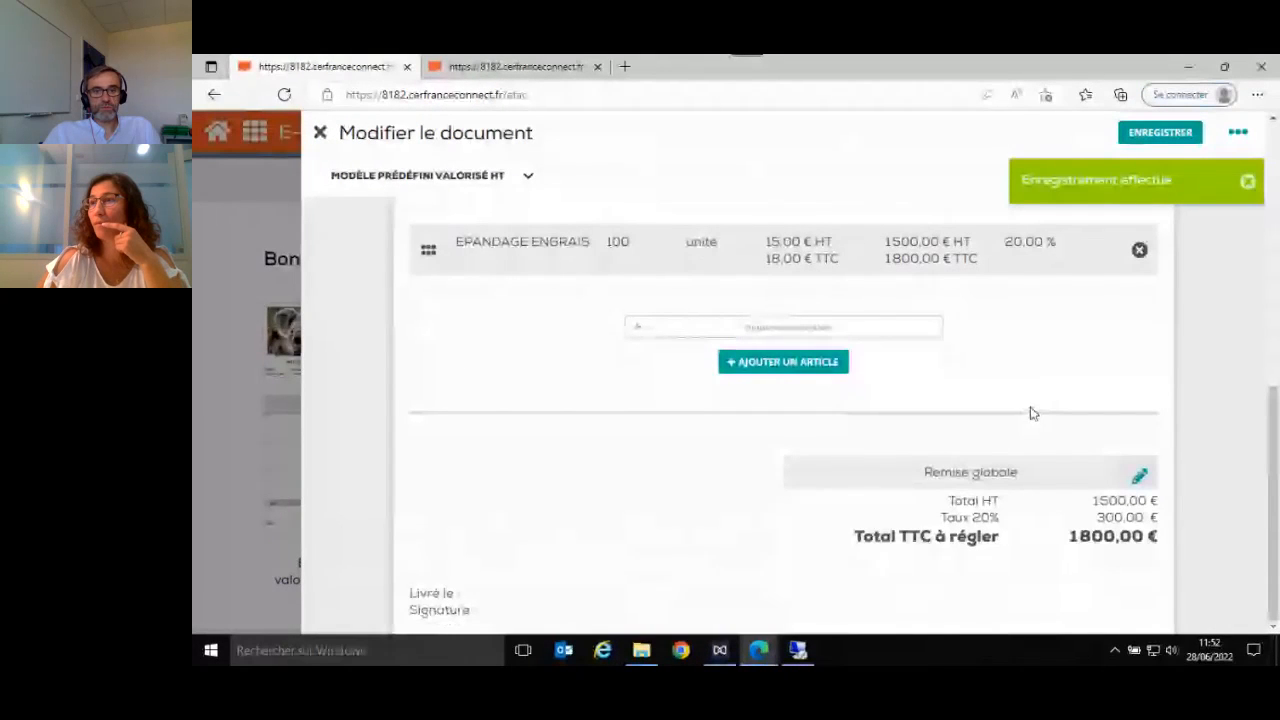
scroll(1034, 430, "up", 1)
scroll(1010, 440, "down", 1)
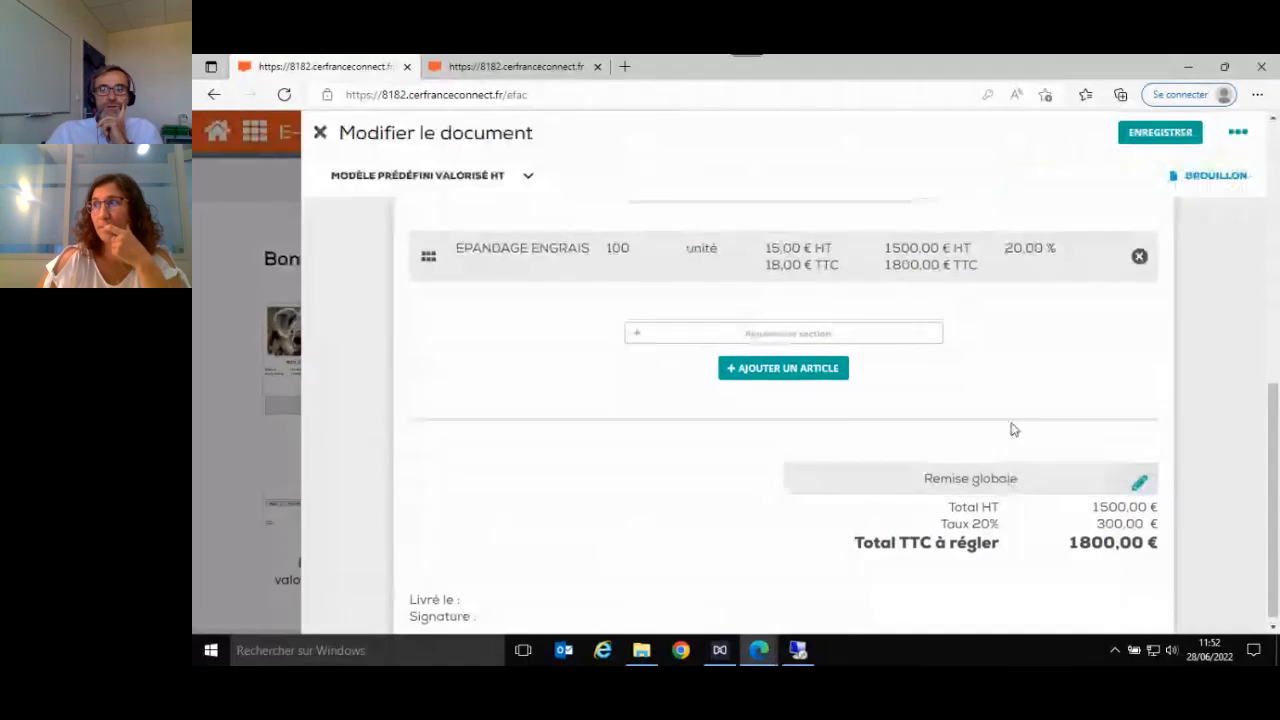
scroll(1010, 430, "up", 1)
scroll(1010, 430, "up", 8)
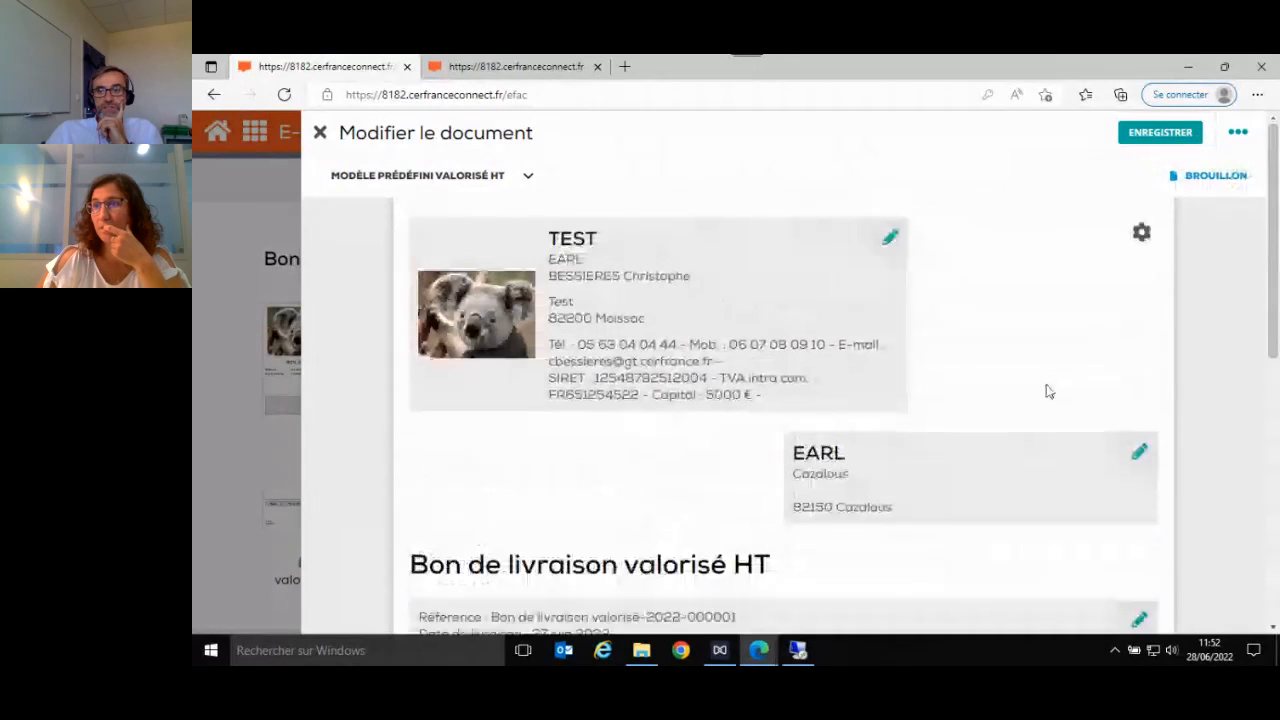
left_click(1238, 132)
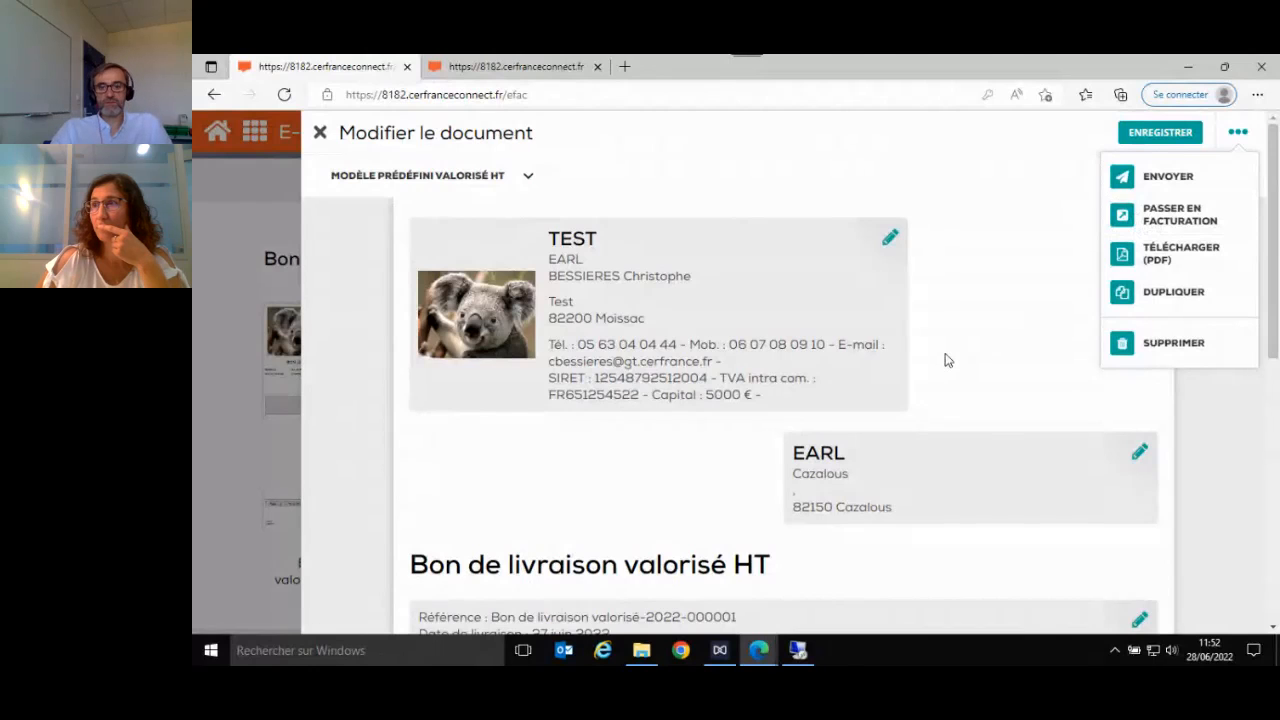
left_click(1187, 221)
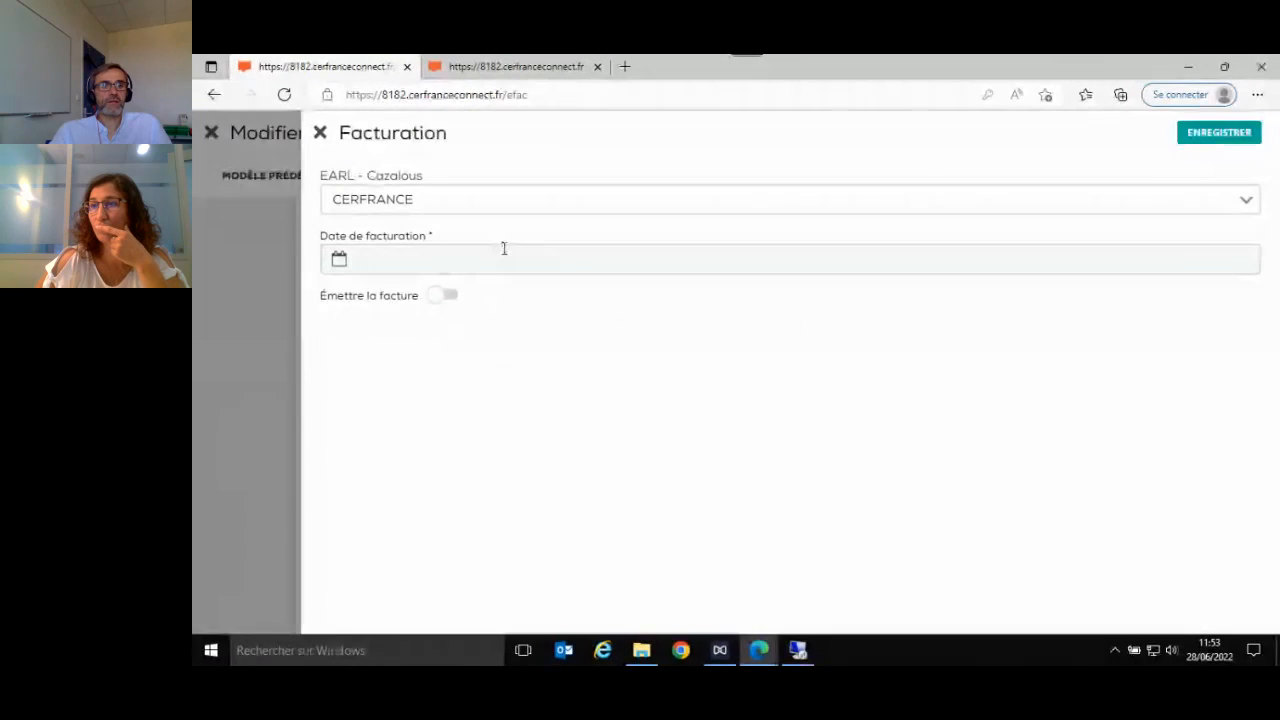
left_click(491, 262)
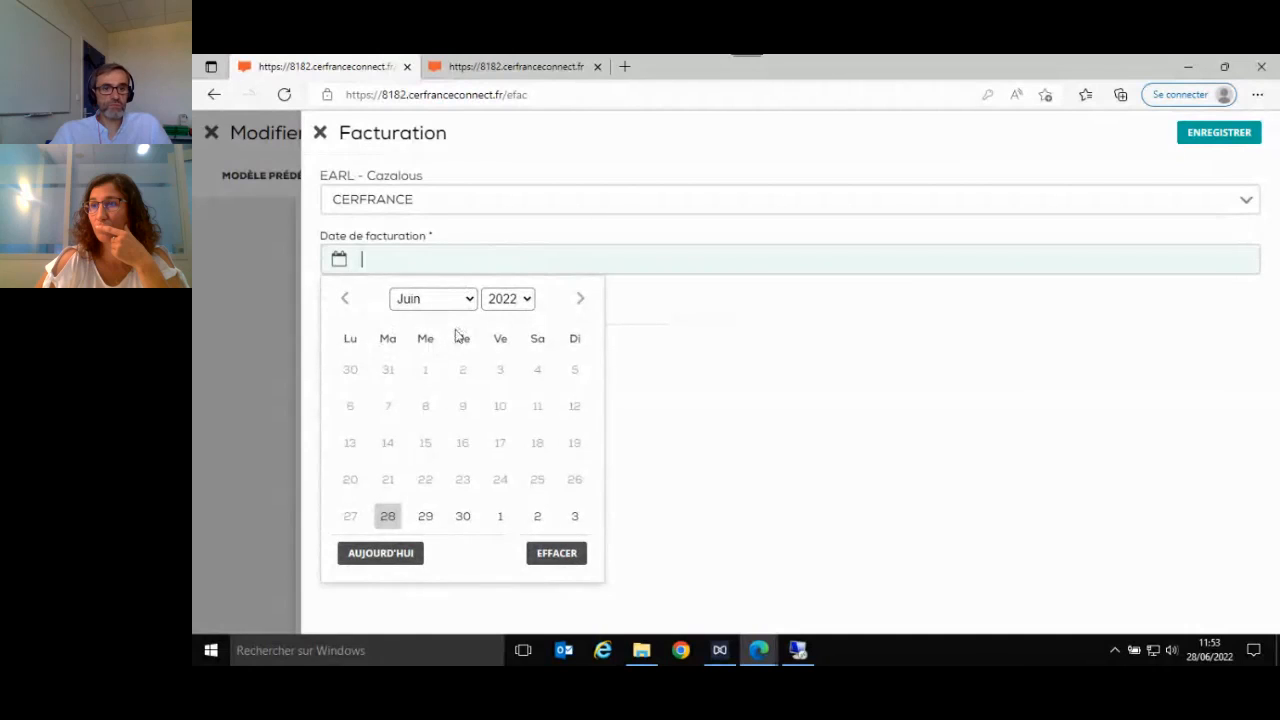
left_click(388, 520)
left_click(440, 300)
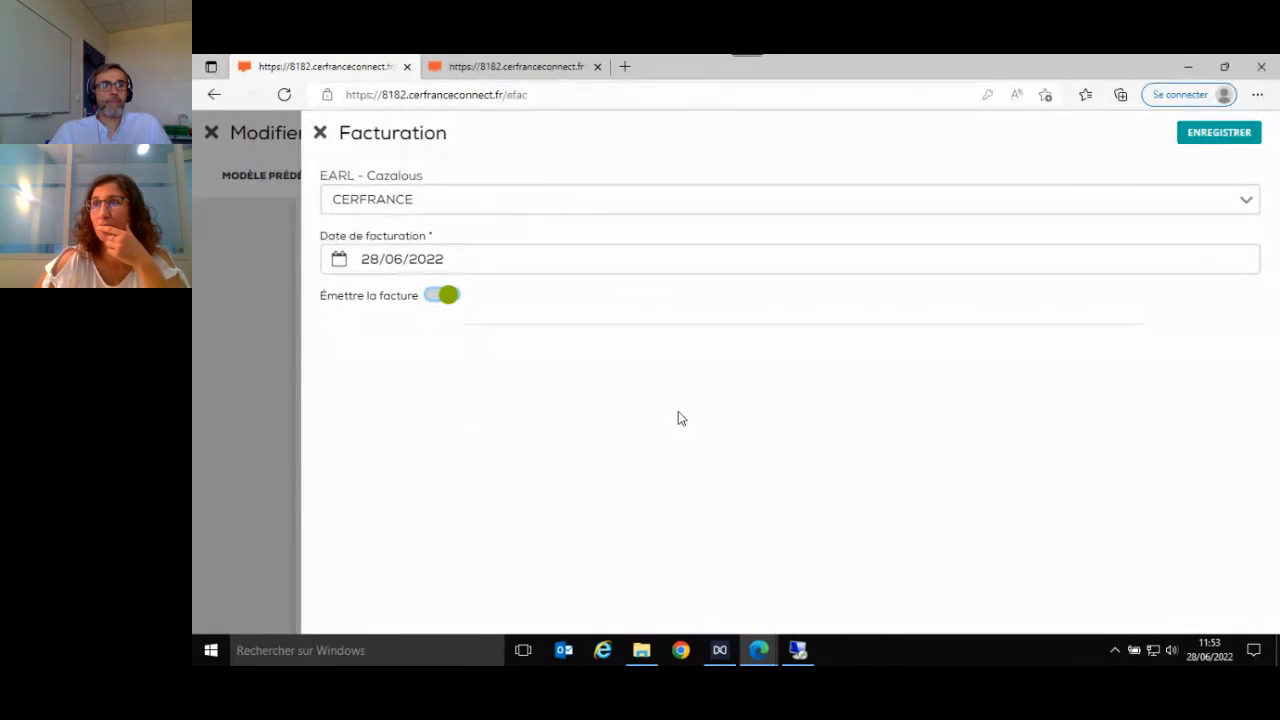
left_click(1208, 143)
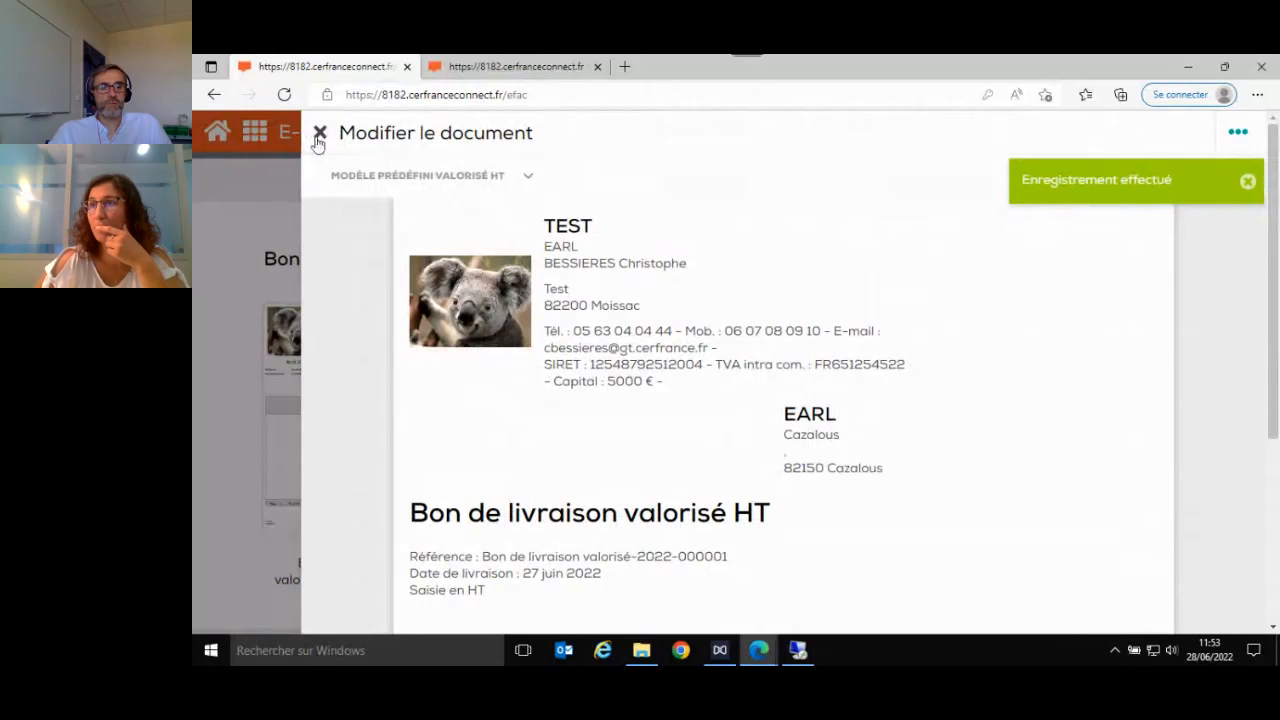
left_click(319, 136)
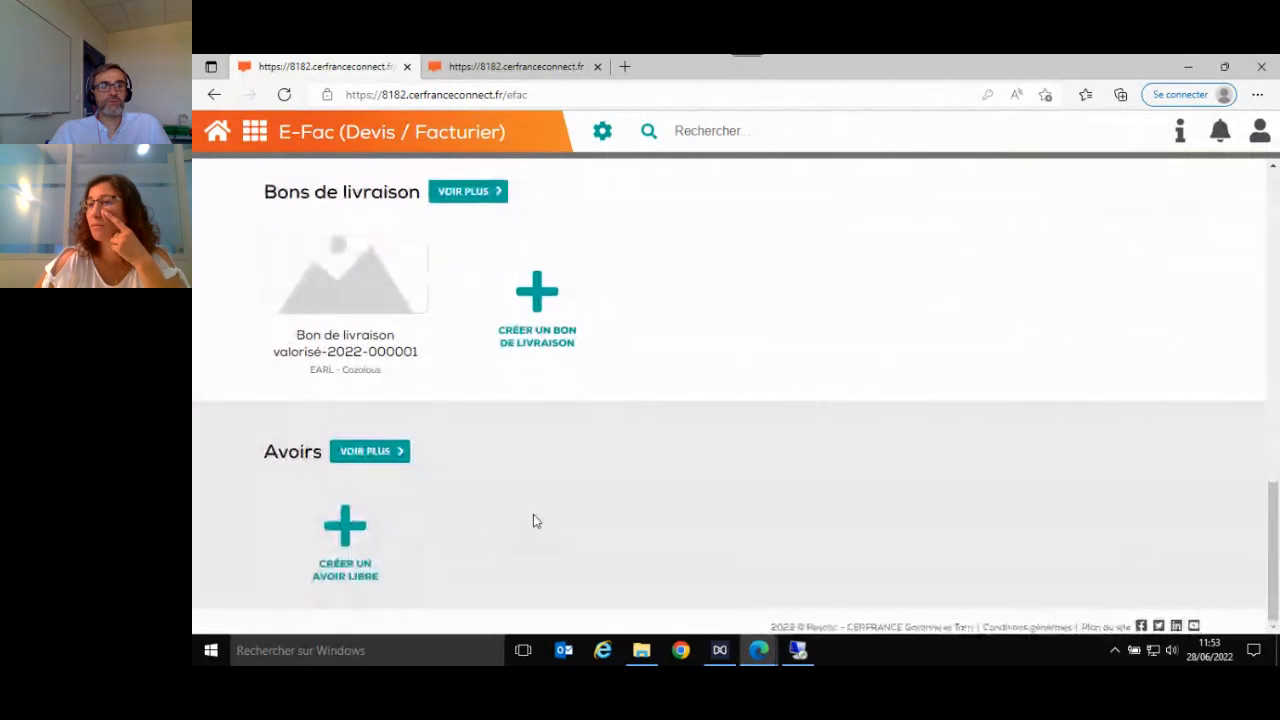
scroll(533, 515, "up", 1)
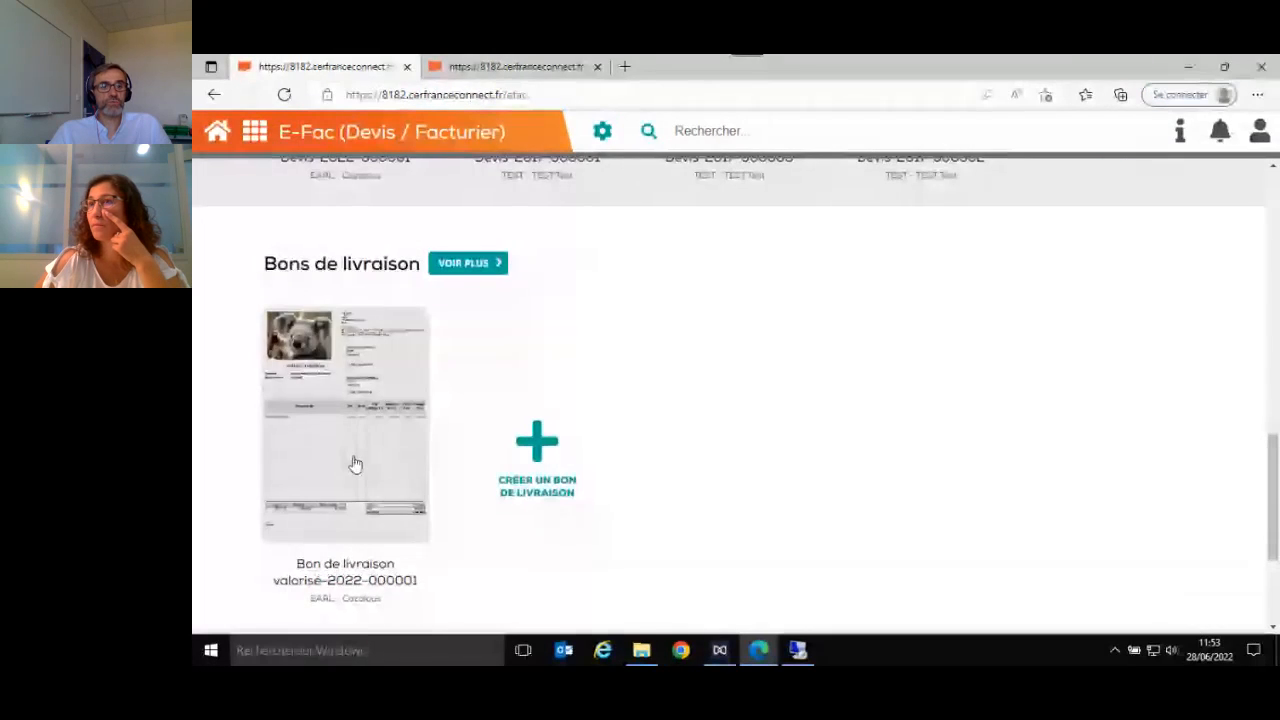
scroll(355, 464, "up", 1)
scroll(355, 464, "up", 8)
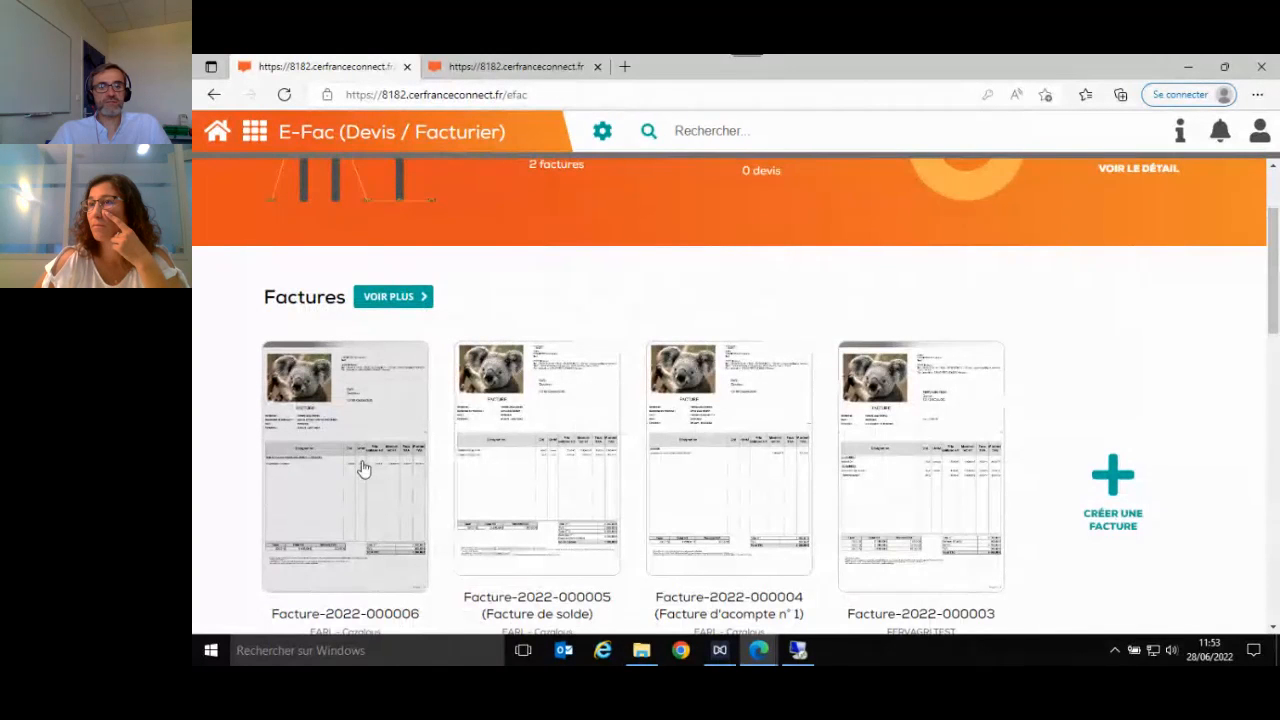
left_click(363, 468)
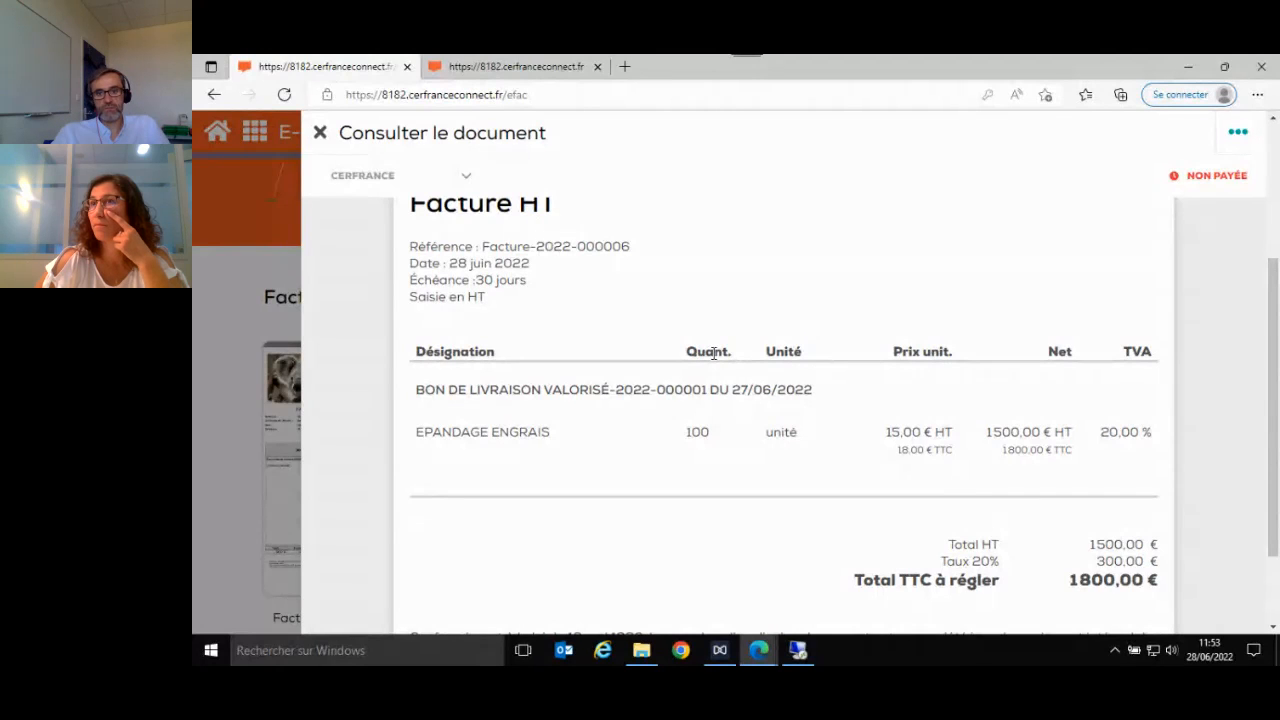
scroll(809, 414, "down", 1)
scroll(809, 414, "up", 3)
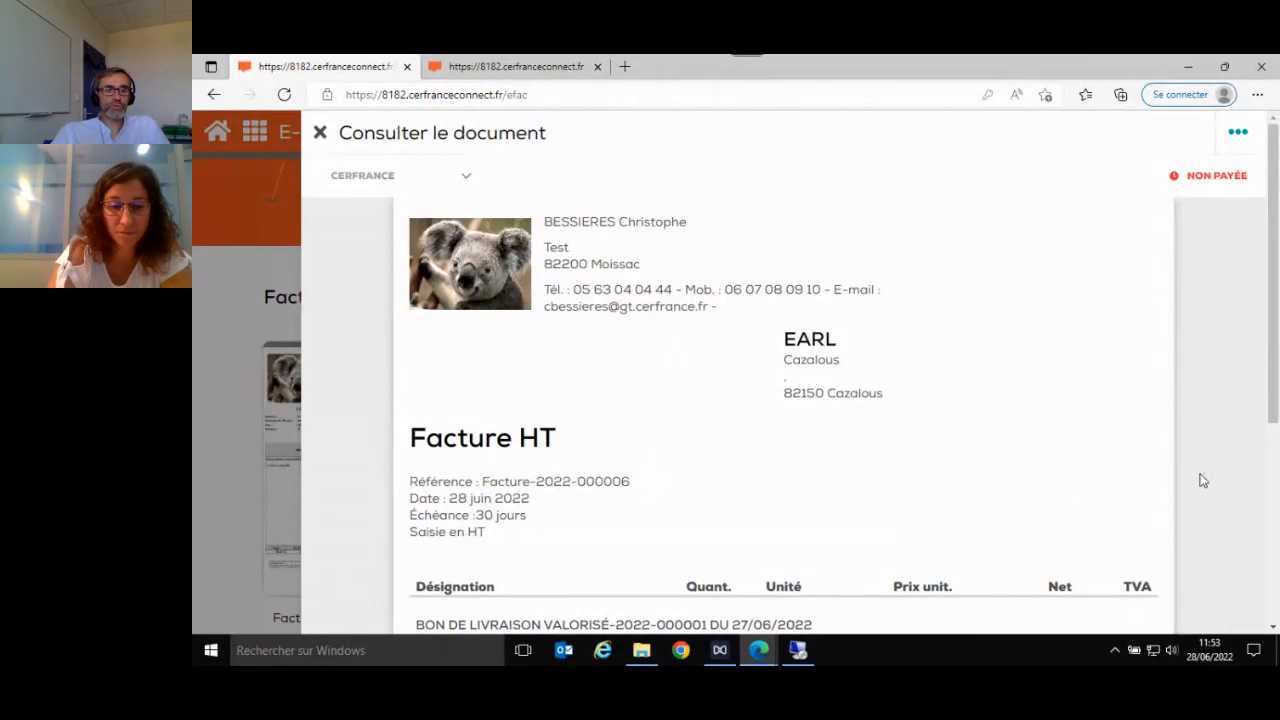
scroll(1203, 480, "down", 3)
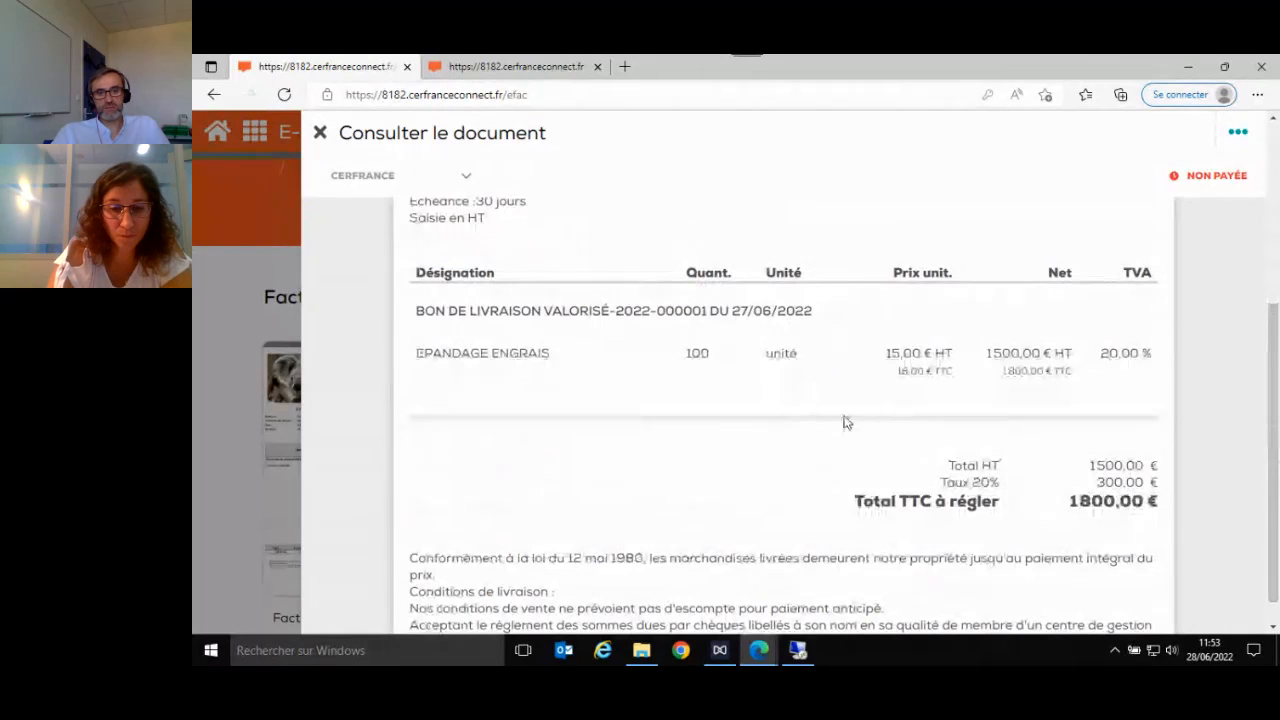
scroll(450, 266, "up", 3)
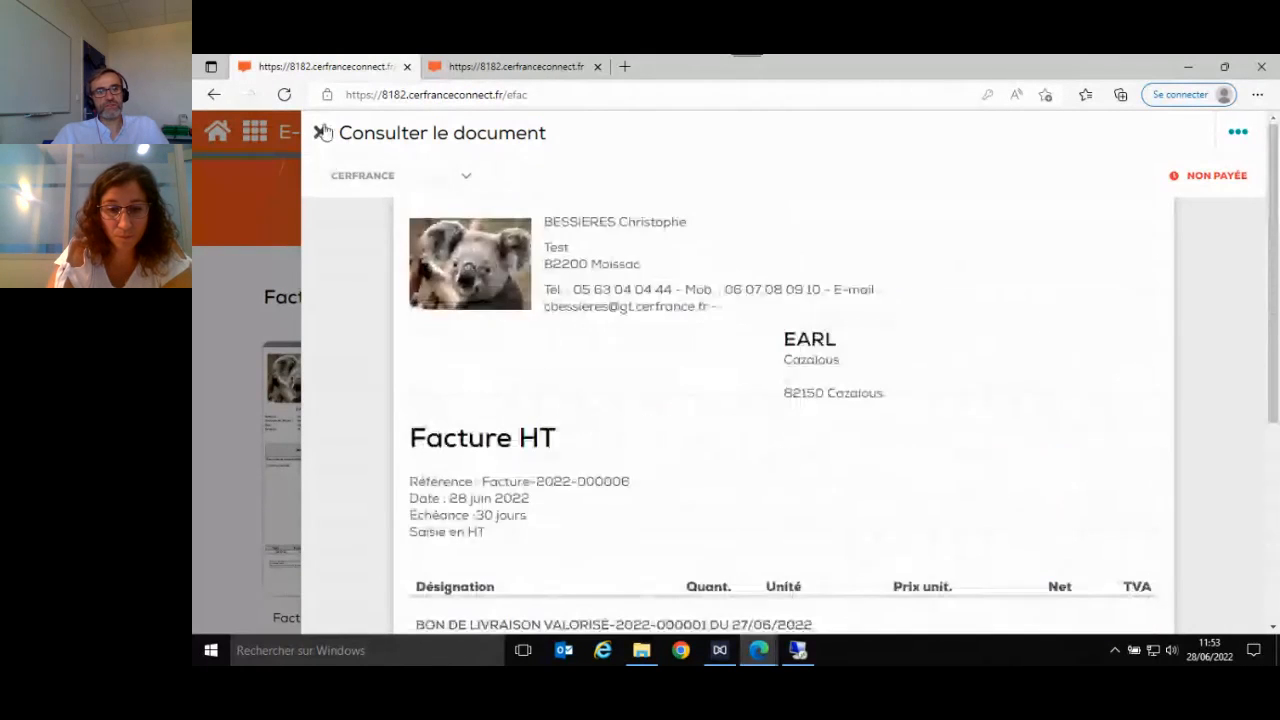
left_click(320, 134)
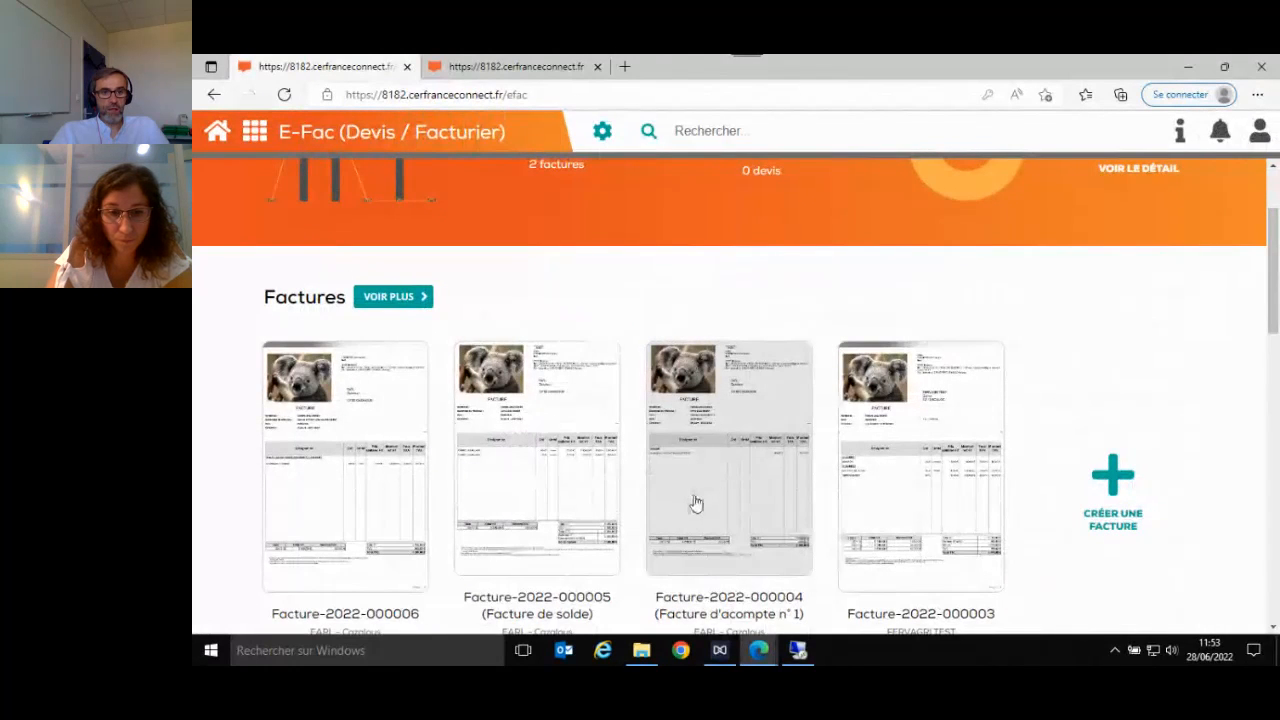
- Look at the Avoirs section, open the Facture d'acompte n° 1 from the Factures section, skim it, and close it
scroll(697, 503, "down", 10)
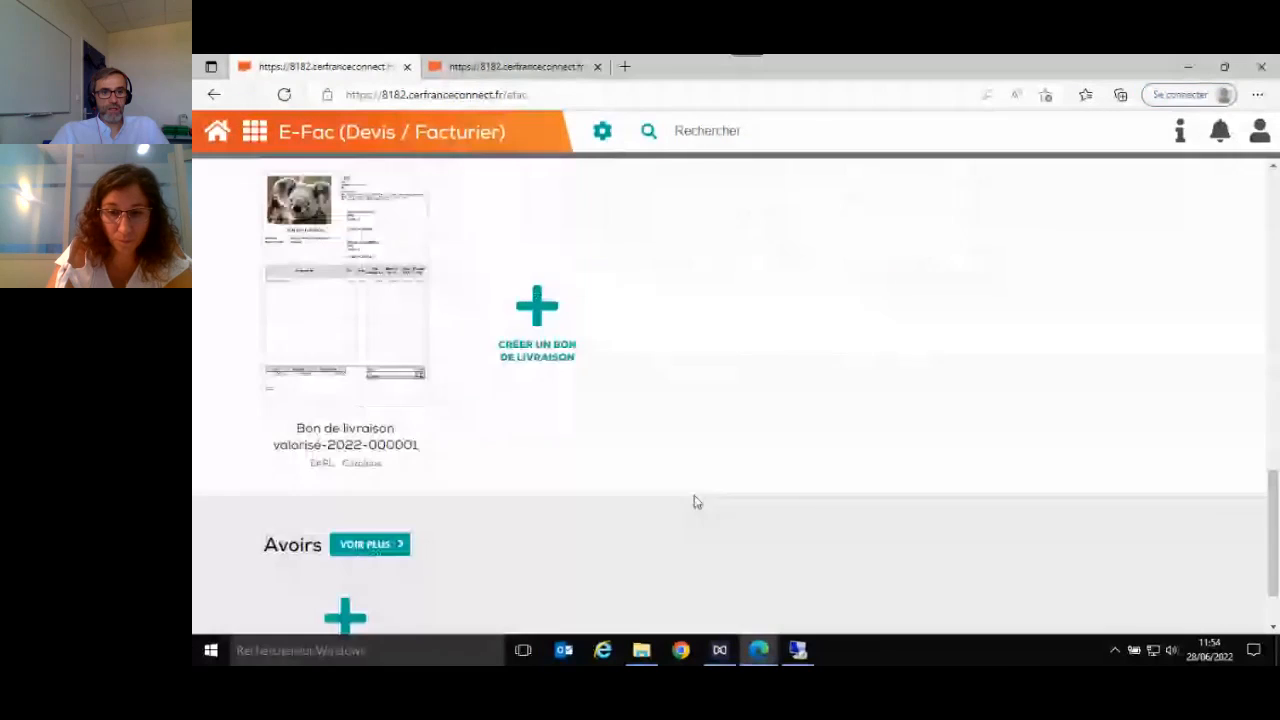
scroll(397, 534, "down", 1)
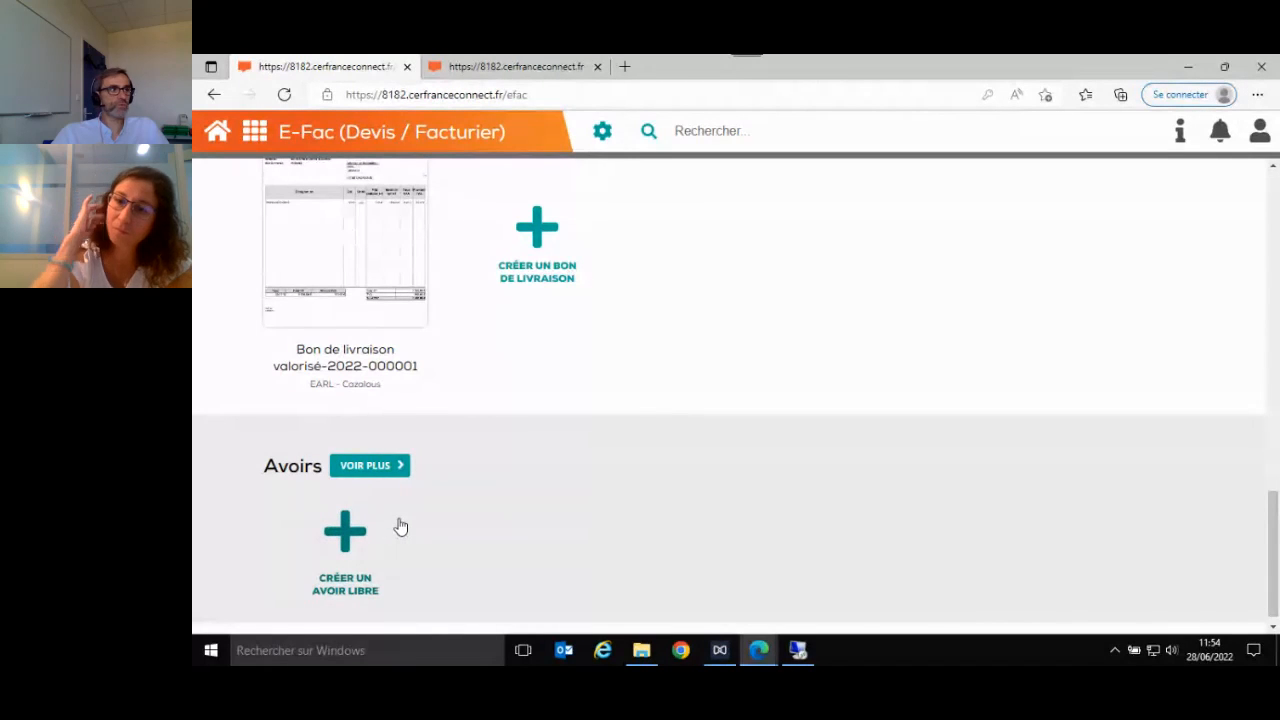
scroll(607, 555, "up", 8)
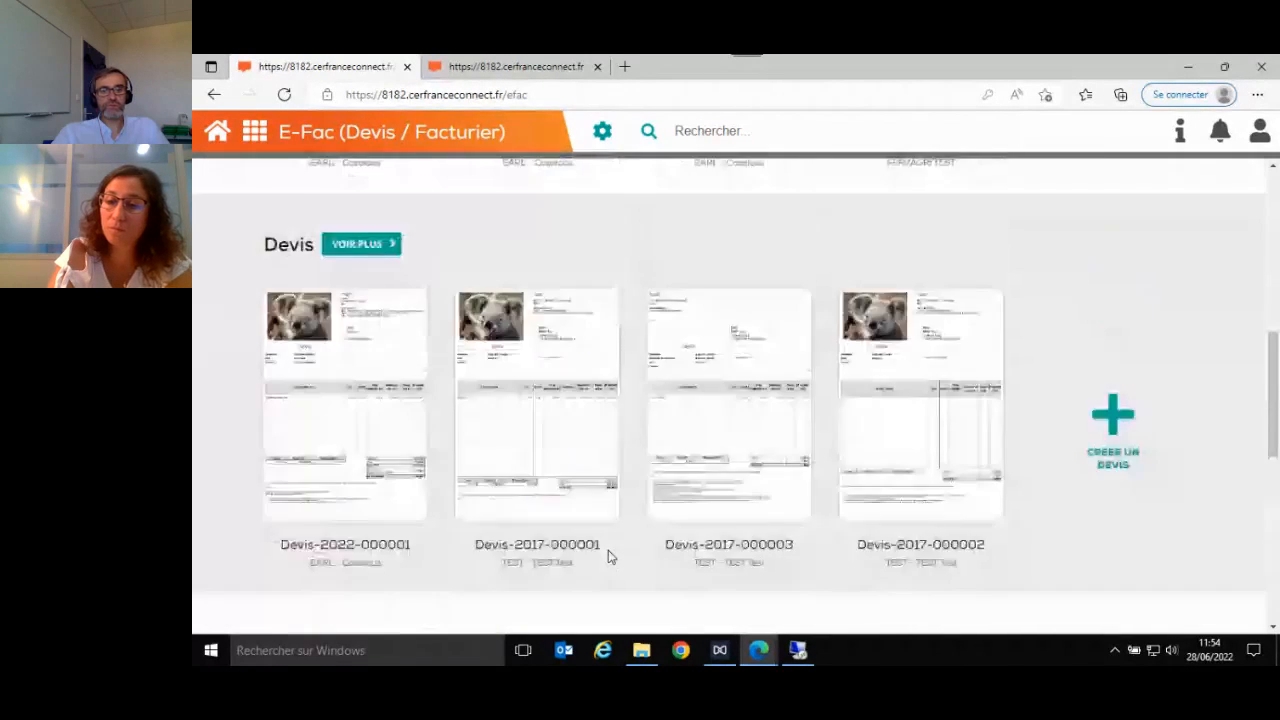
scroll(607, 555, "up", 5)
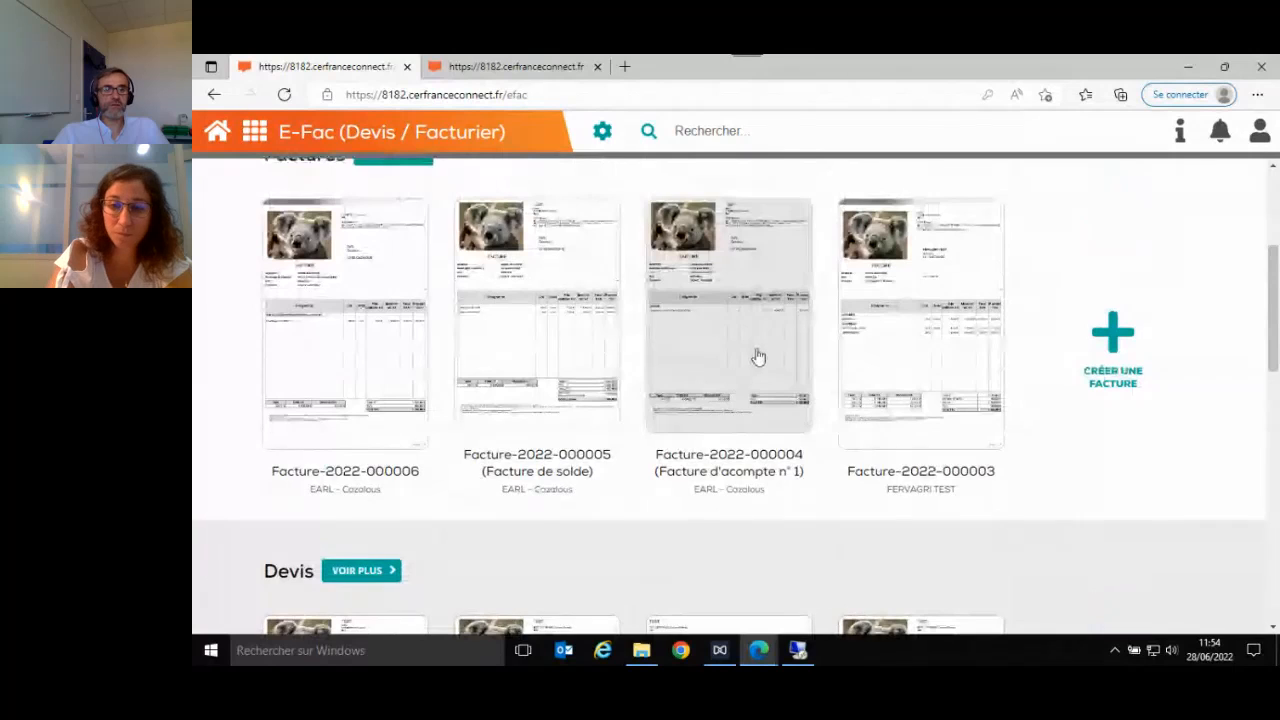
left_click(758, 357)
scroll(757, 357, "down", 3)
scroll(691, 329, "up", 3)
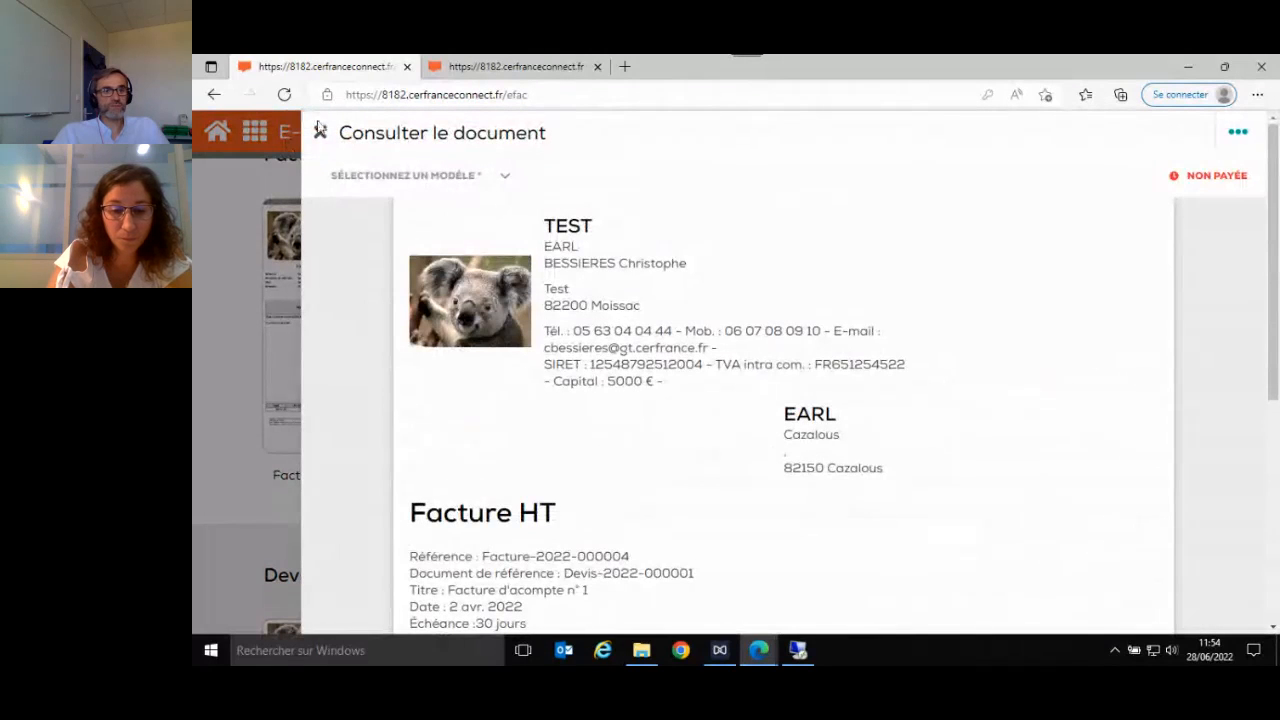
left_click(319, 133)
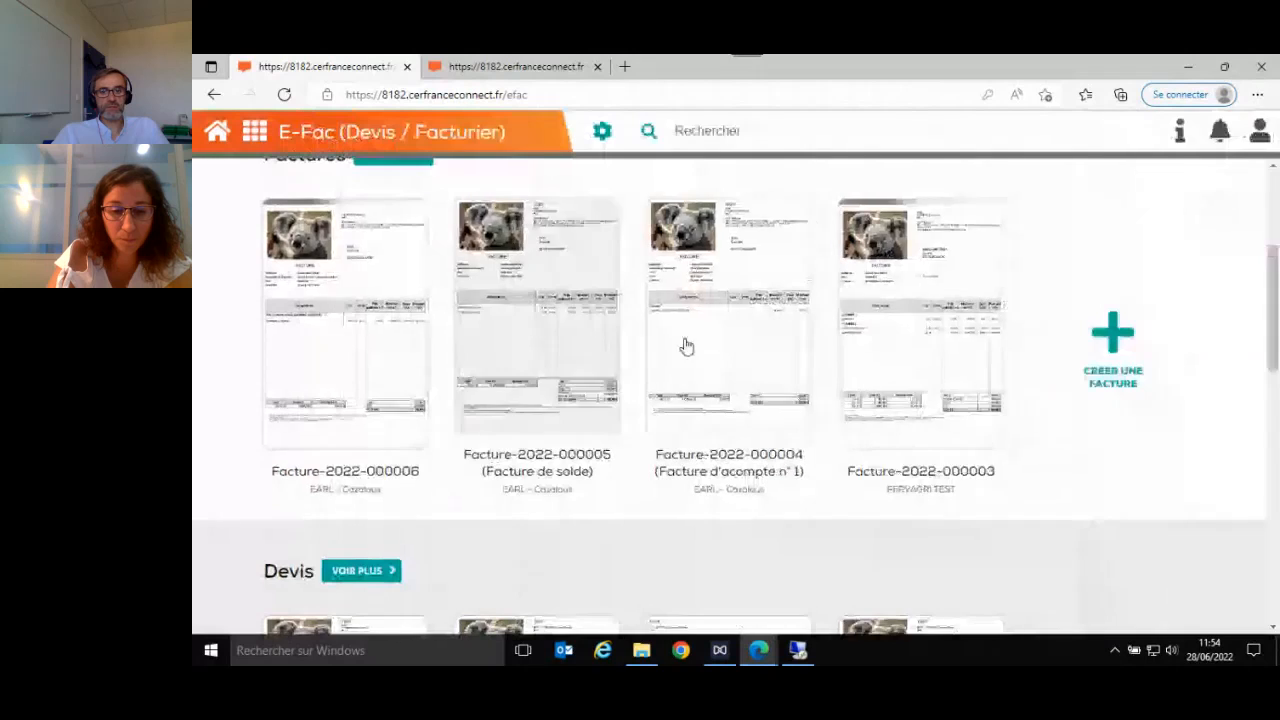
left_click(899, 343)
scroll(843, 383, "down", 5)
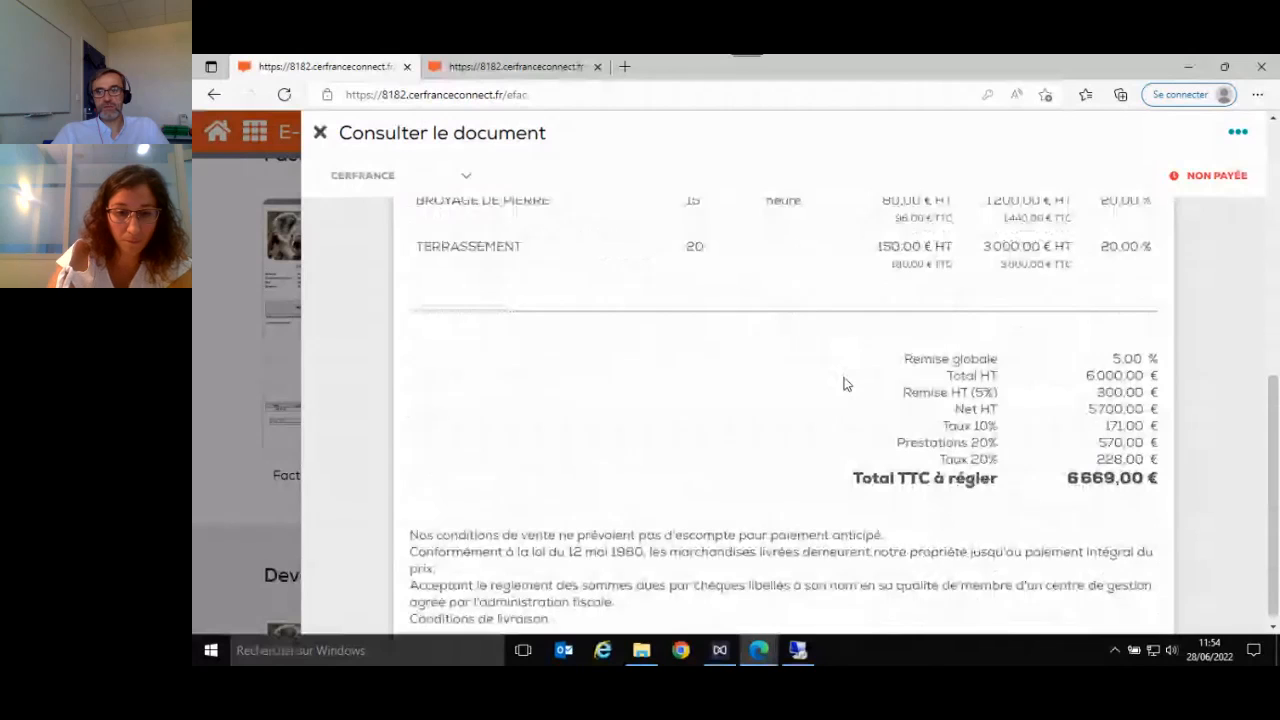
scroll(843, 383, "up", 5)
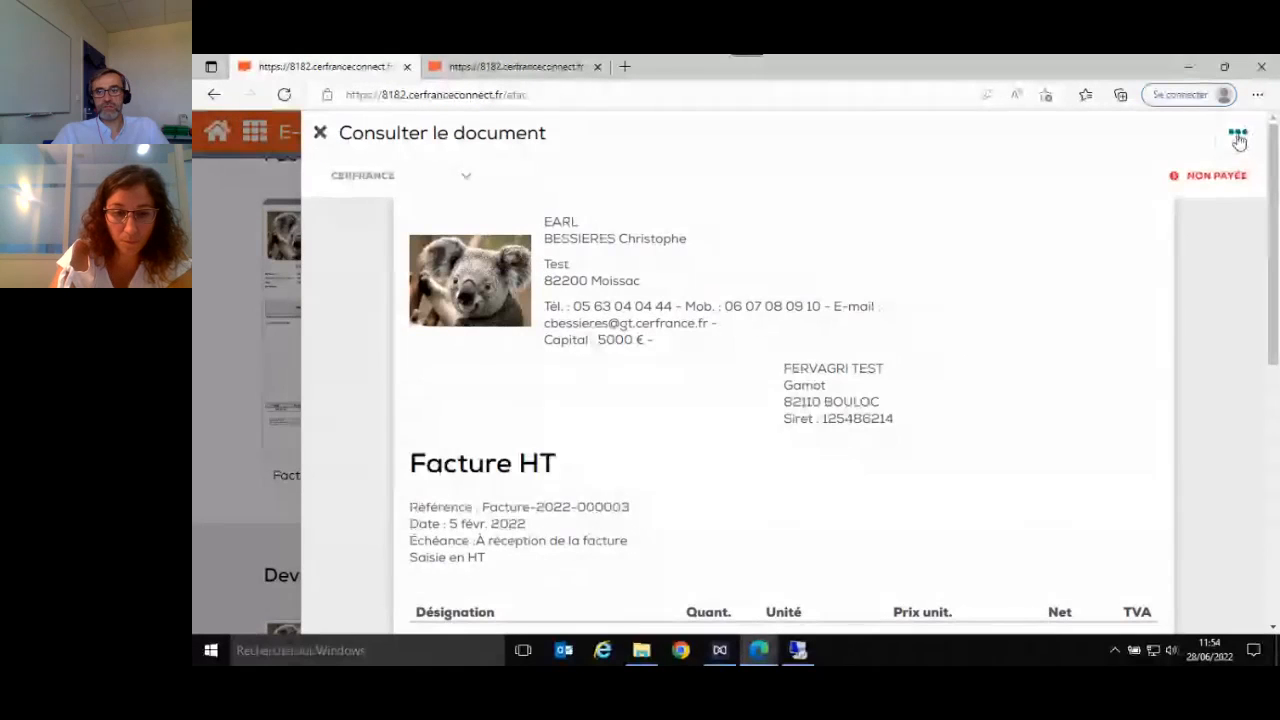
left_click(1238, 136)
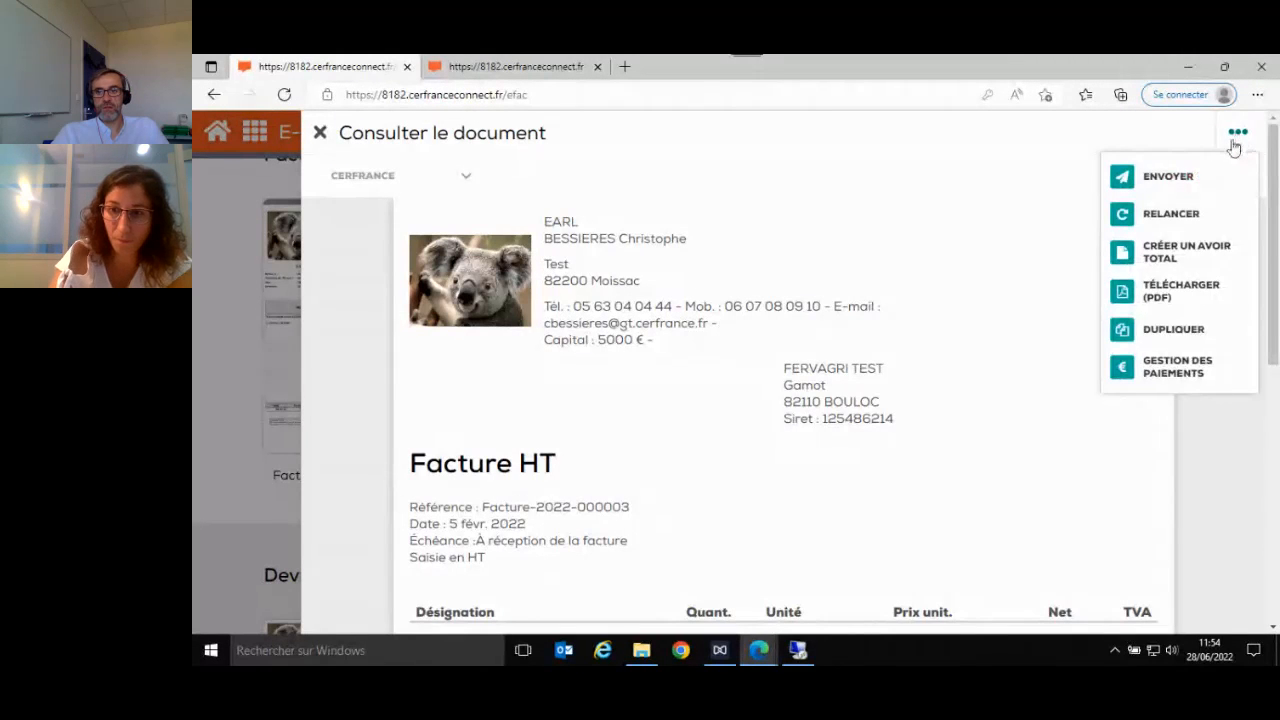
left_click(1164, 256)
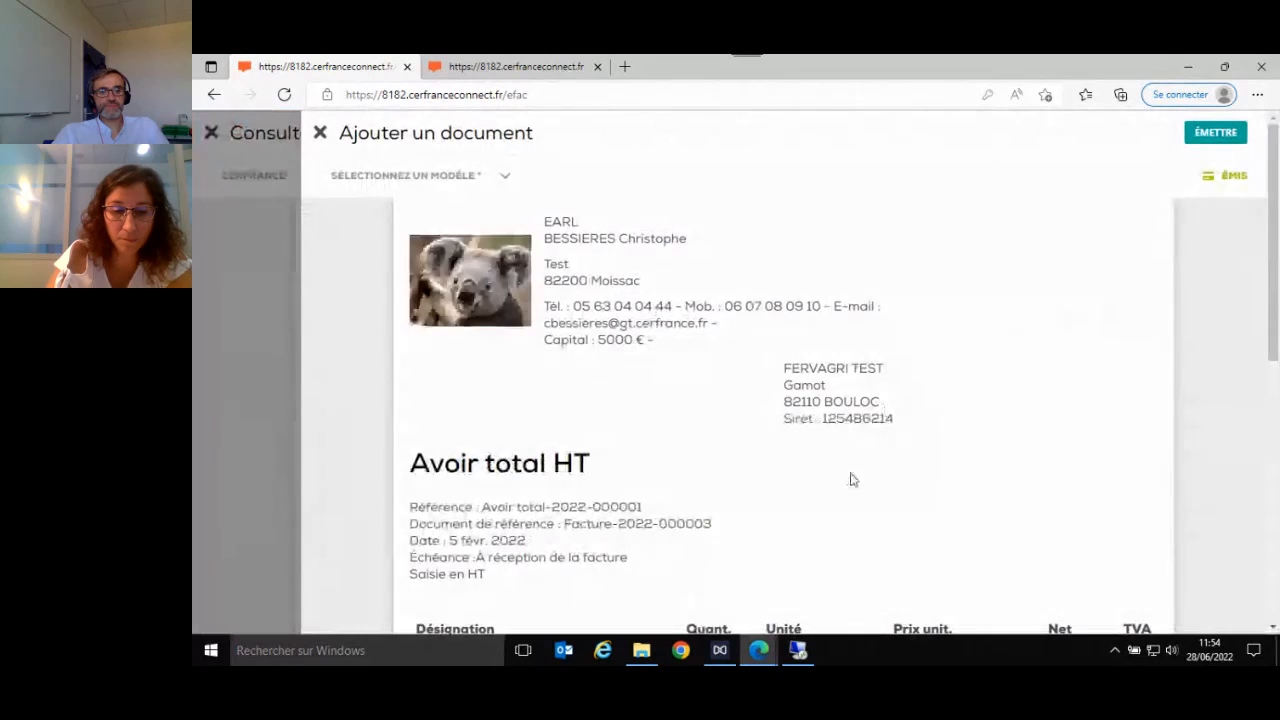
scroll(851, 480, "down", 6)
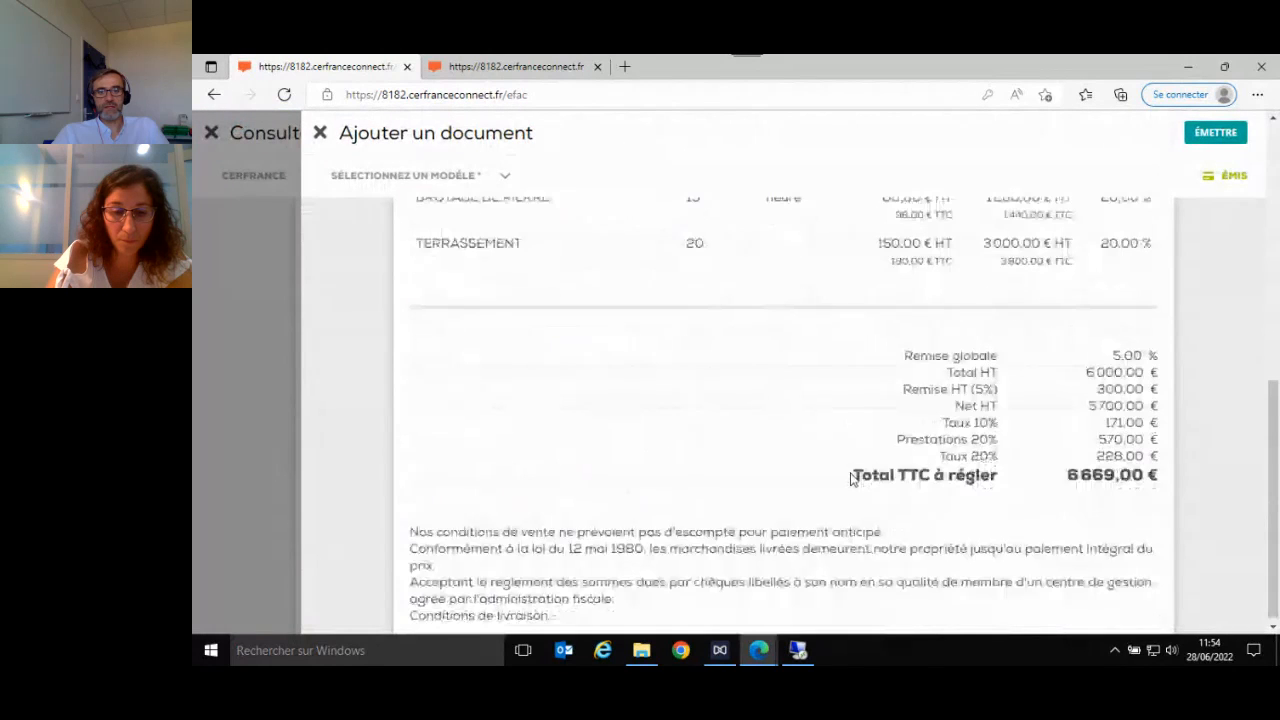
scroll(851, 480, "up", 10)
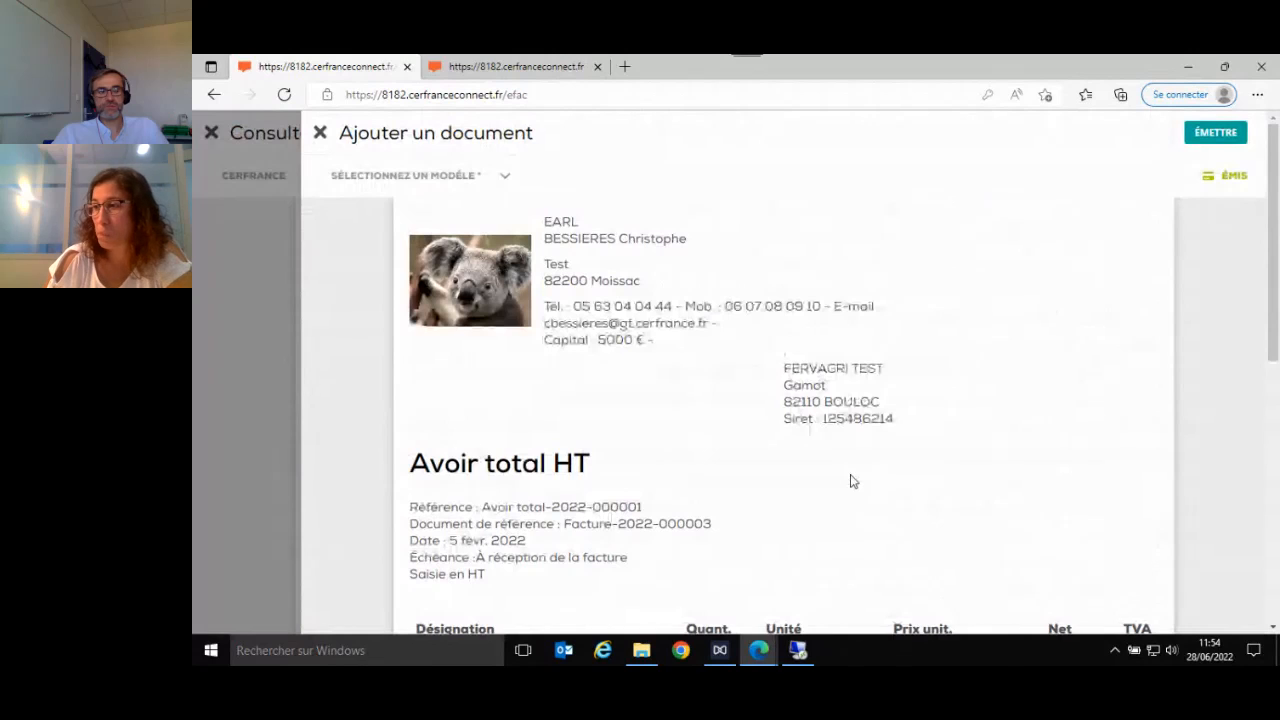
scroll(851, 481, "down", 10)
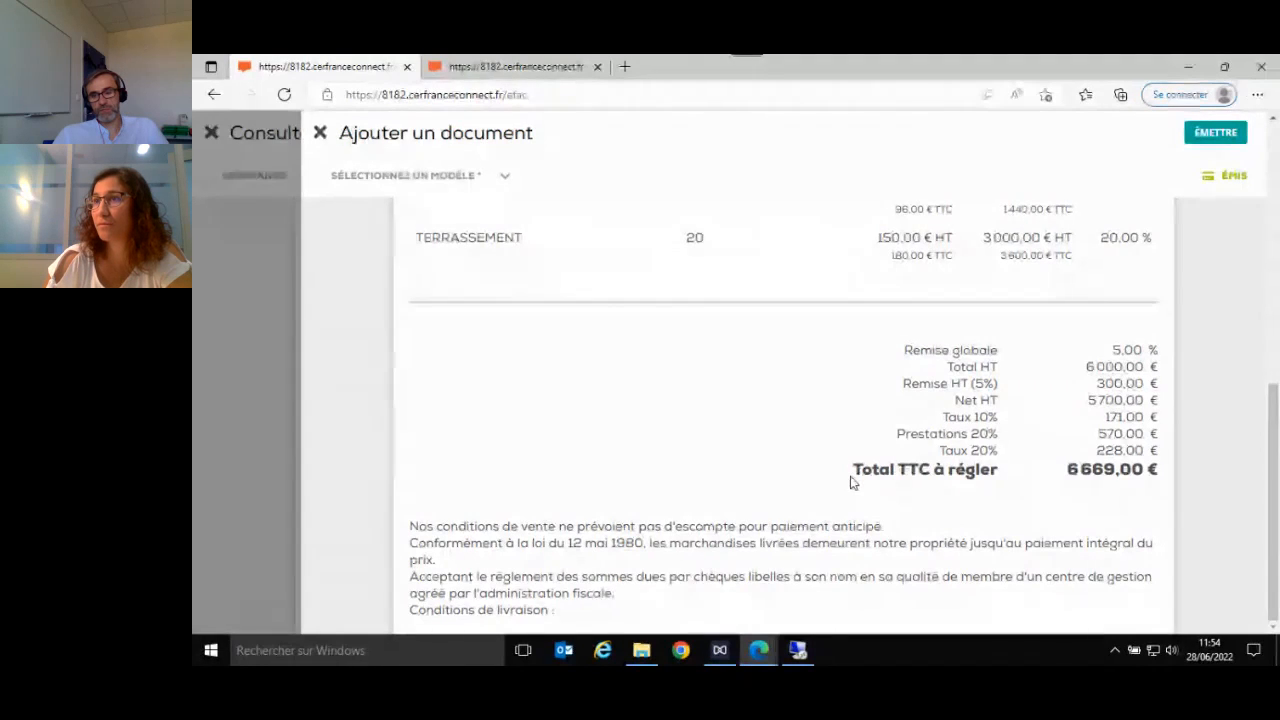
- Issue the credit note dated 28/06/2022, mark the original invoice as settled by it, and close both documents
left_click(1216, 133)
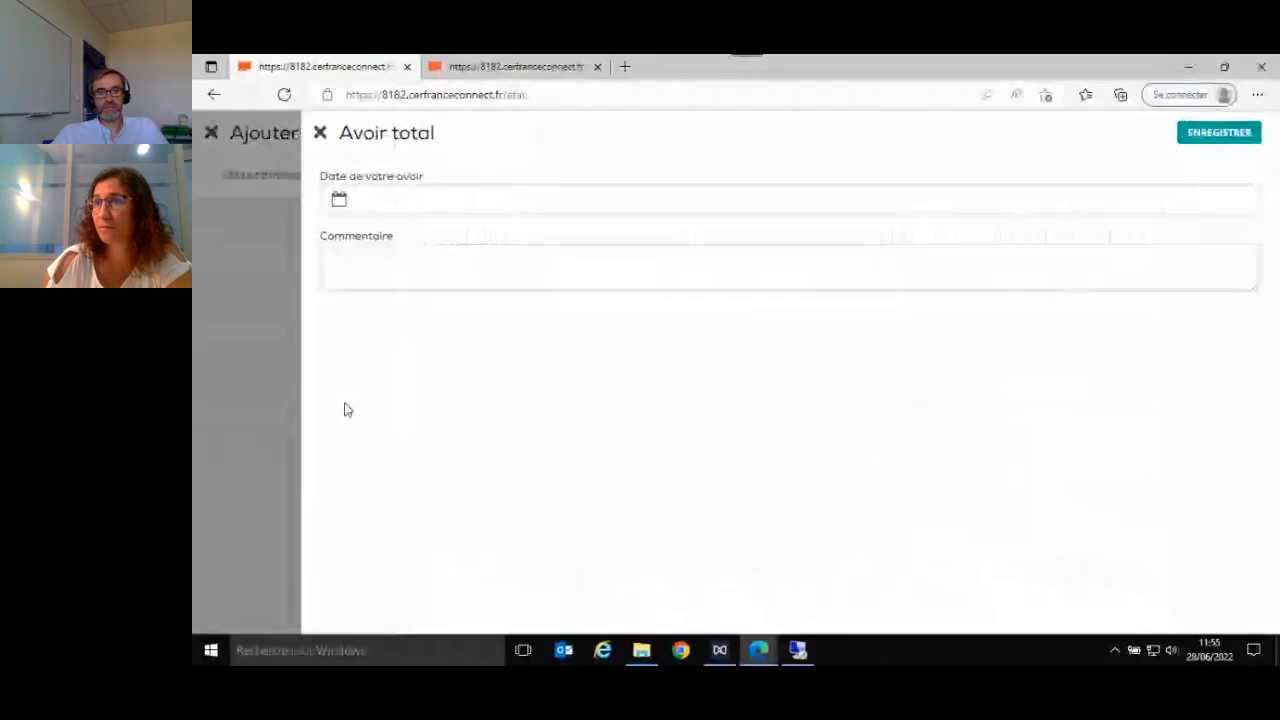
left_click(373, 199)
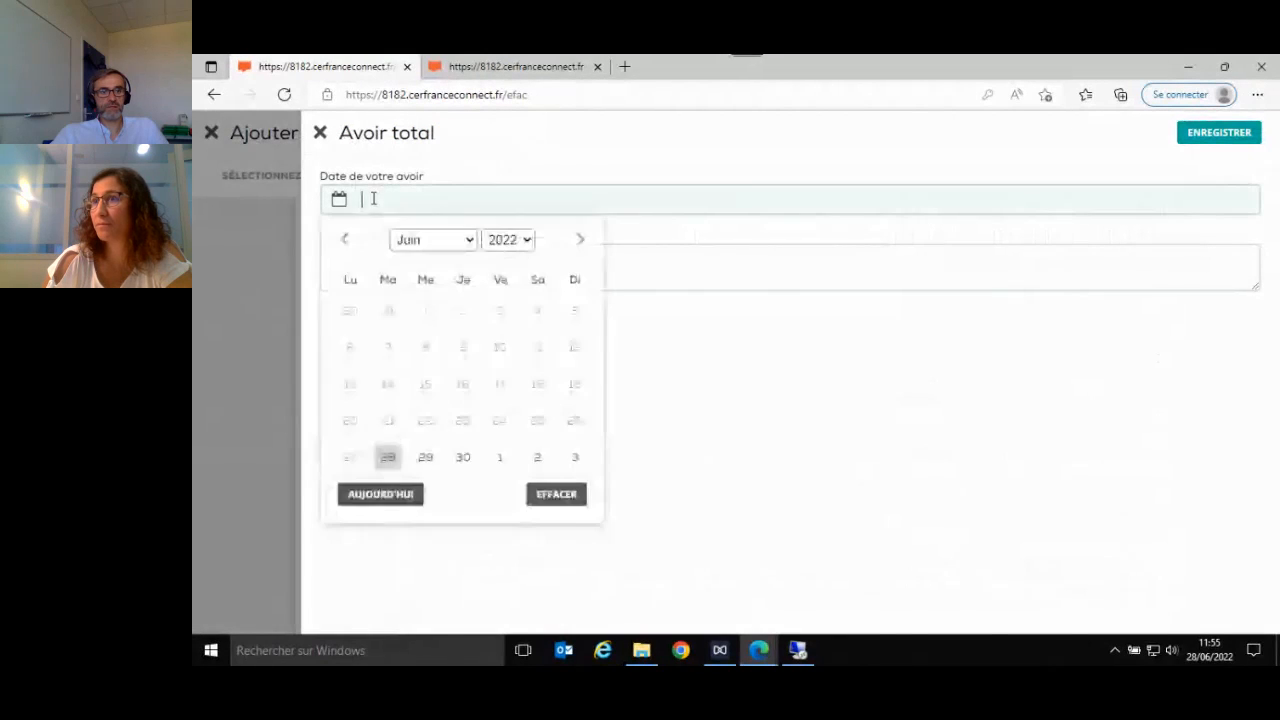
left_click(373, 496)
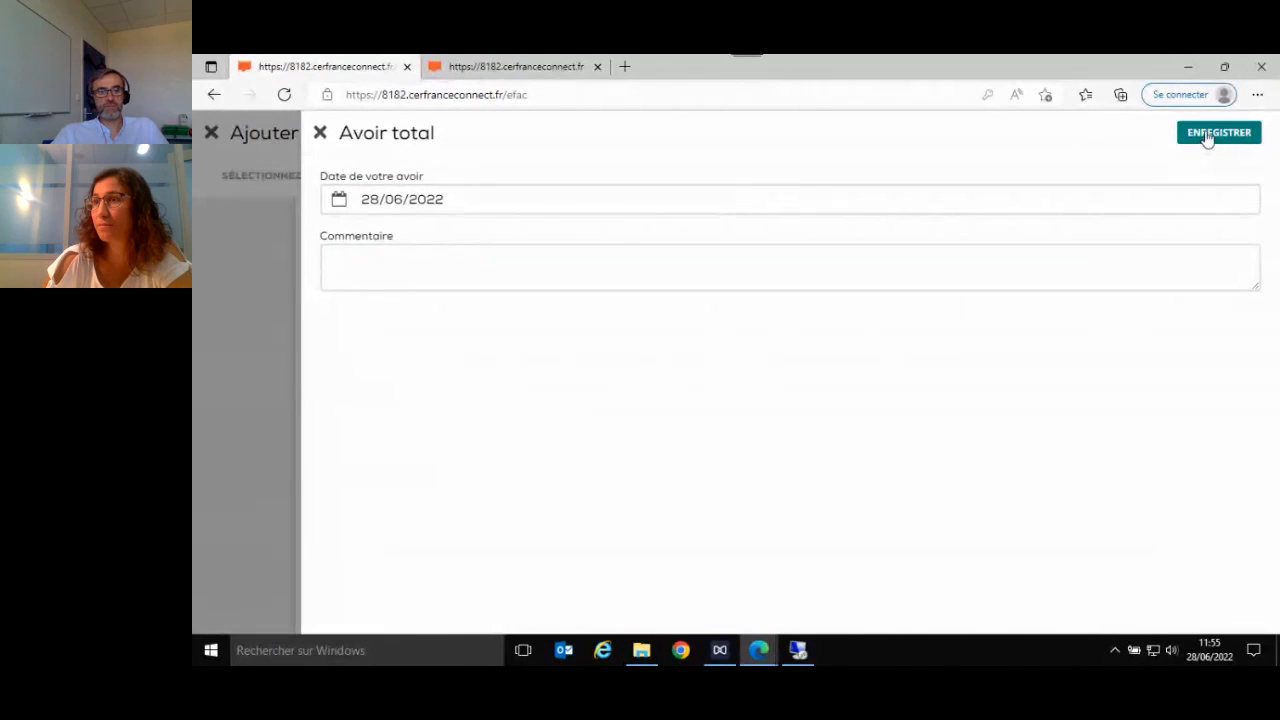
left_click(1207, 136)
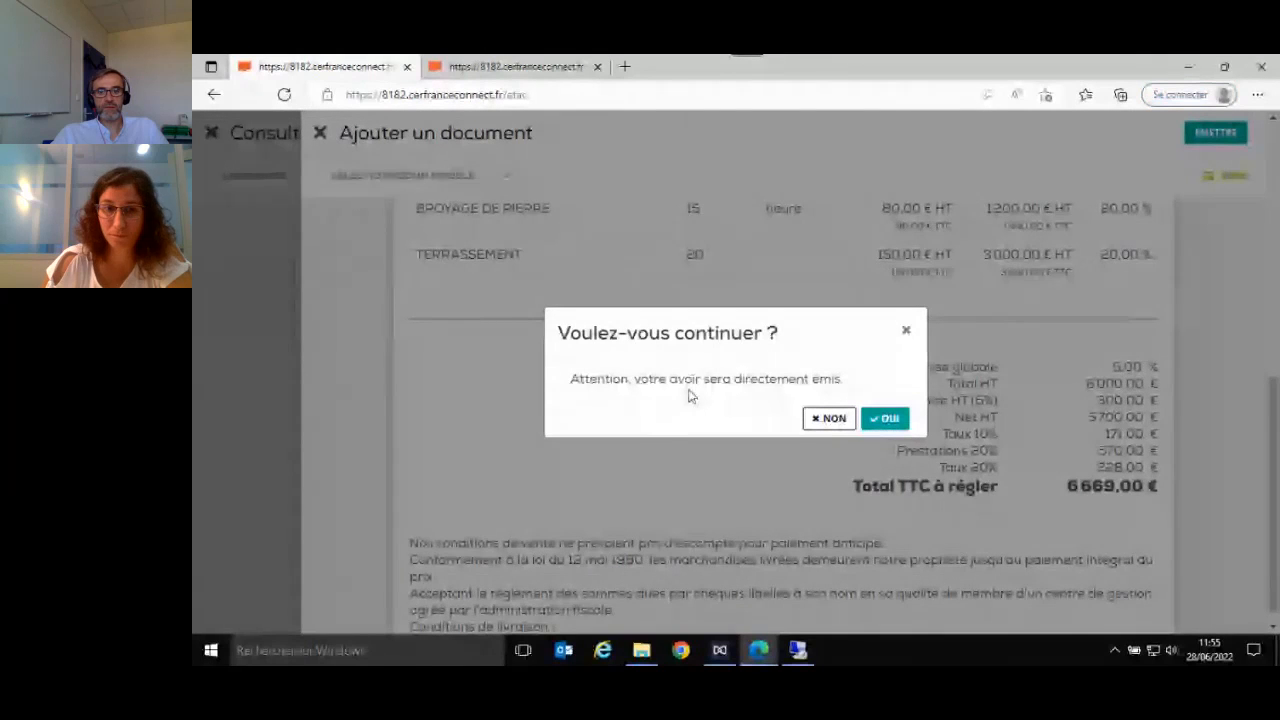
left_click(884, 420)
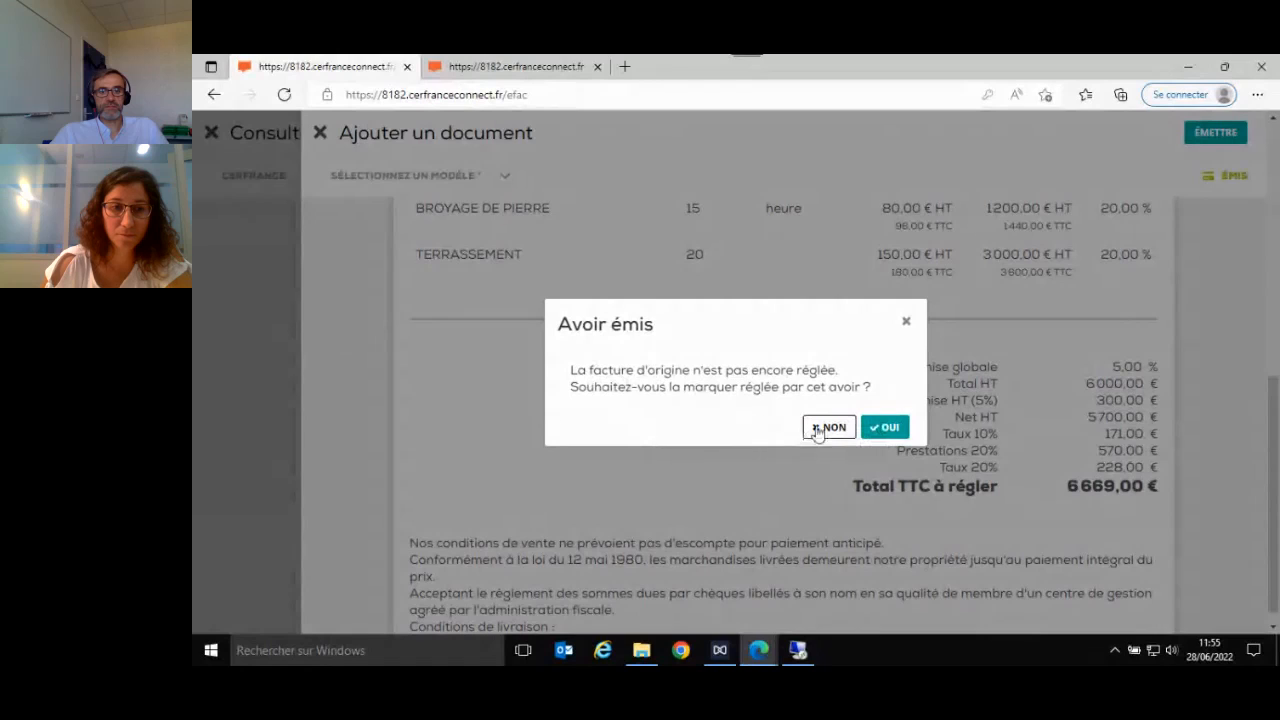
left_click(888, 434)
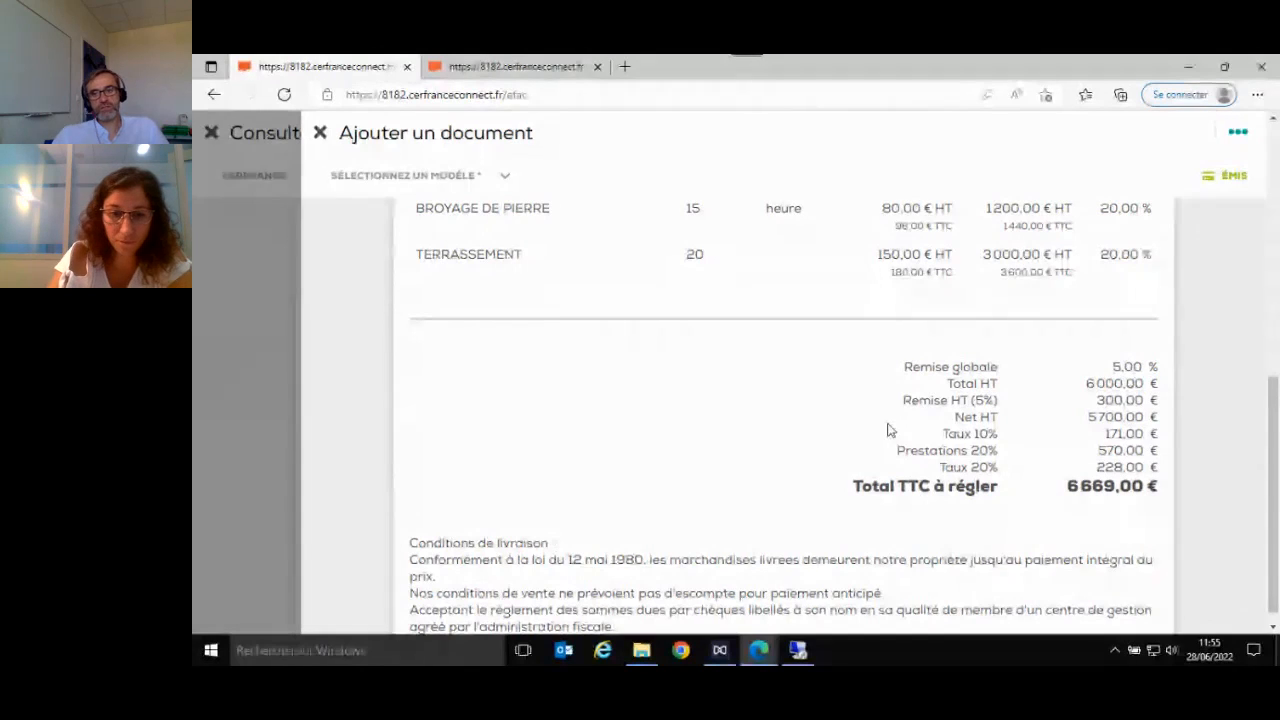
left_click(320, 132)
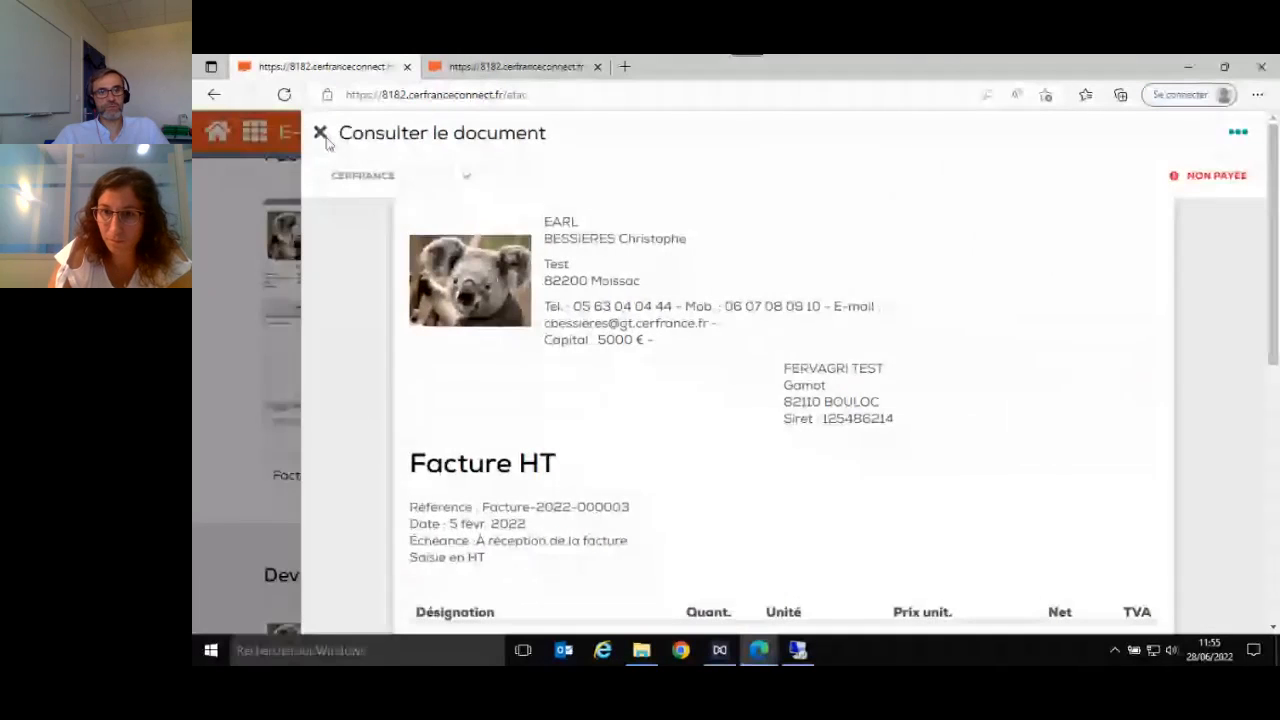
left_click(322, 133)
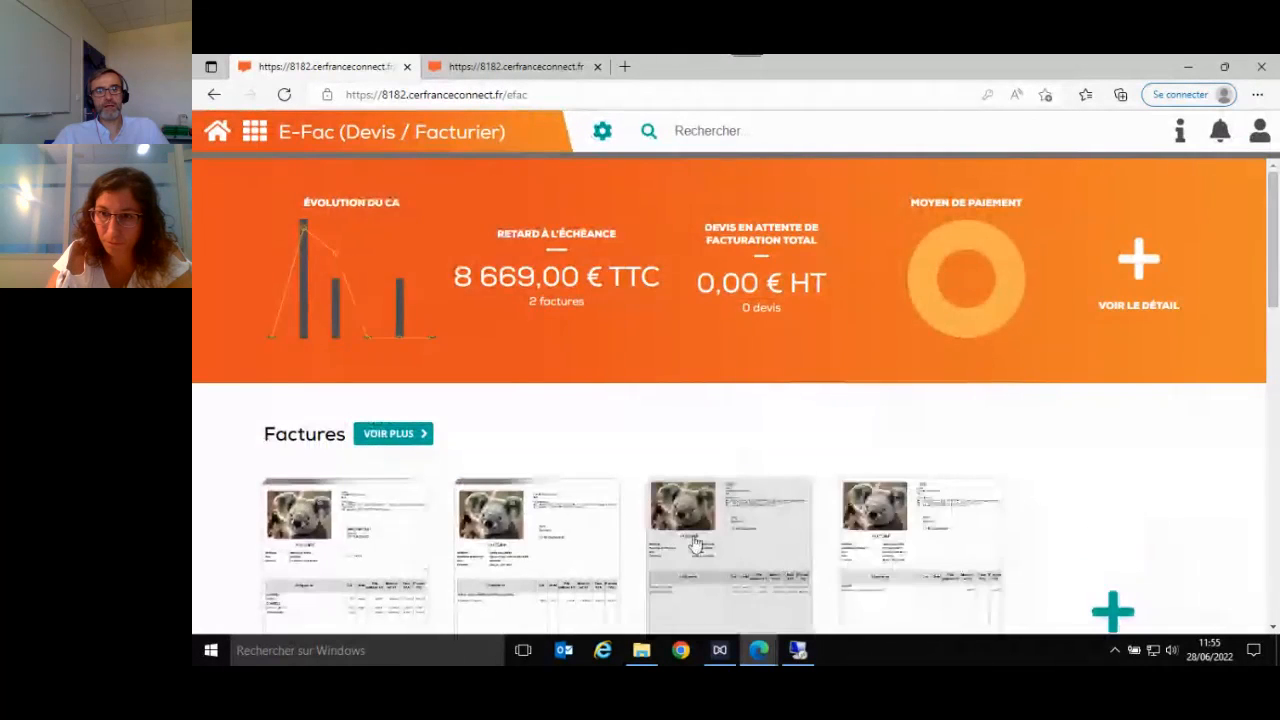
- Look through the document sections down to Avoirs for the total credit note and the option to create a free one
scroll(875, 580, "down", 3)
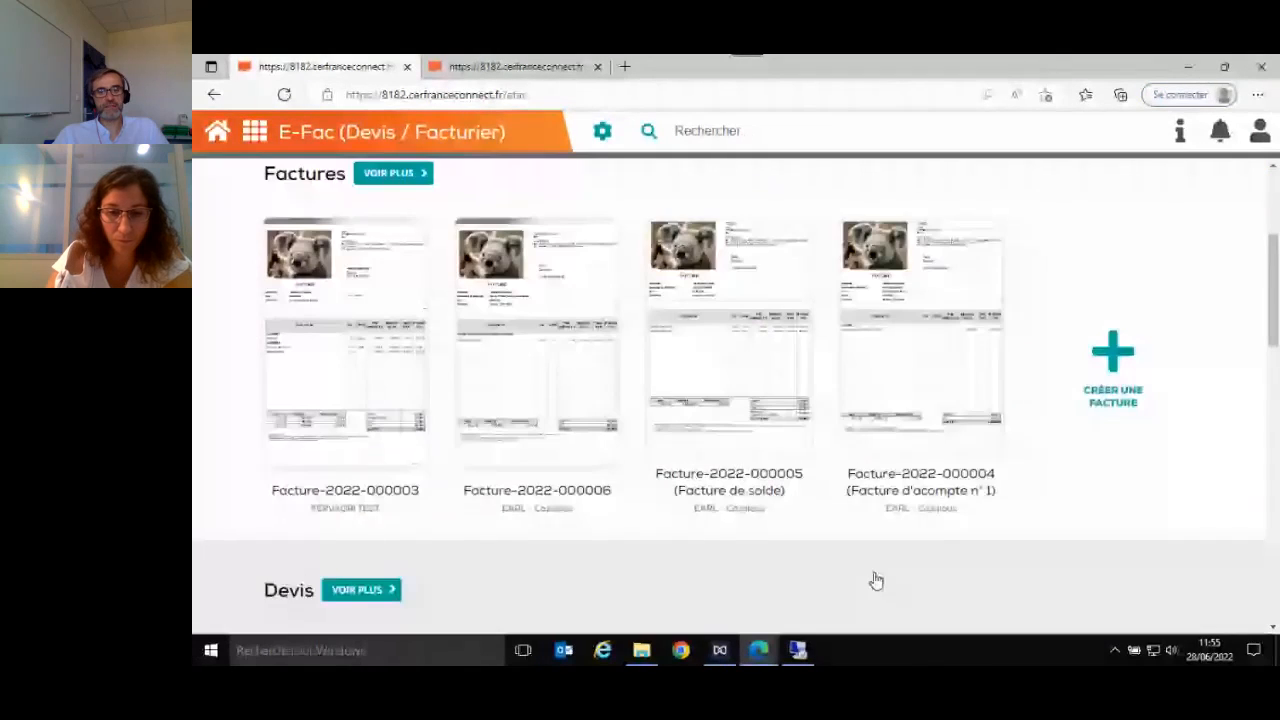
scroll(875, 580, "down", 10)
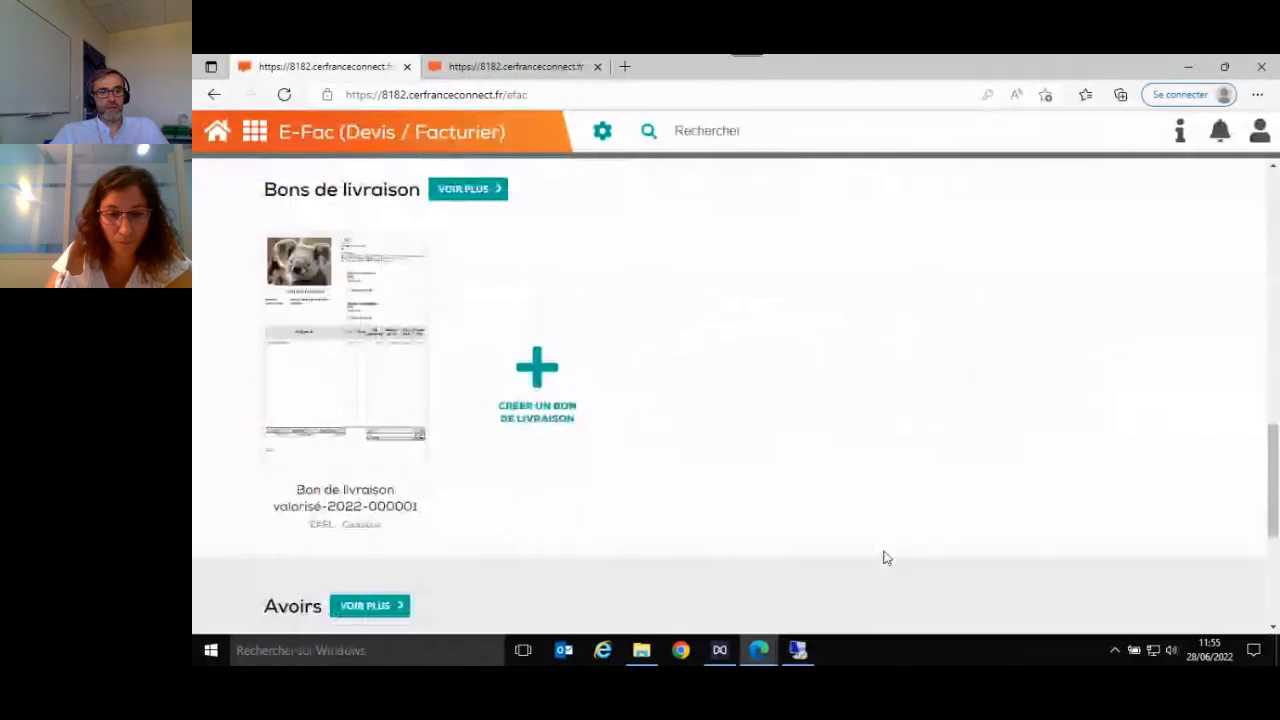
scroll(386, 506, "down", 2)
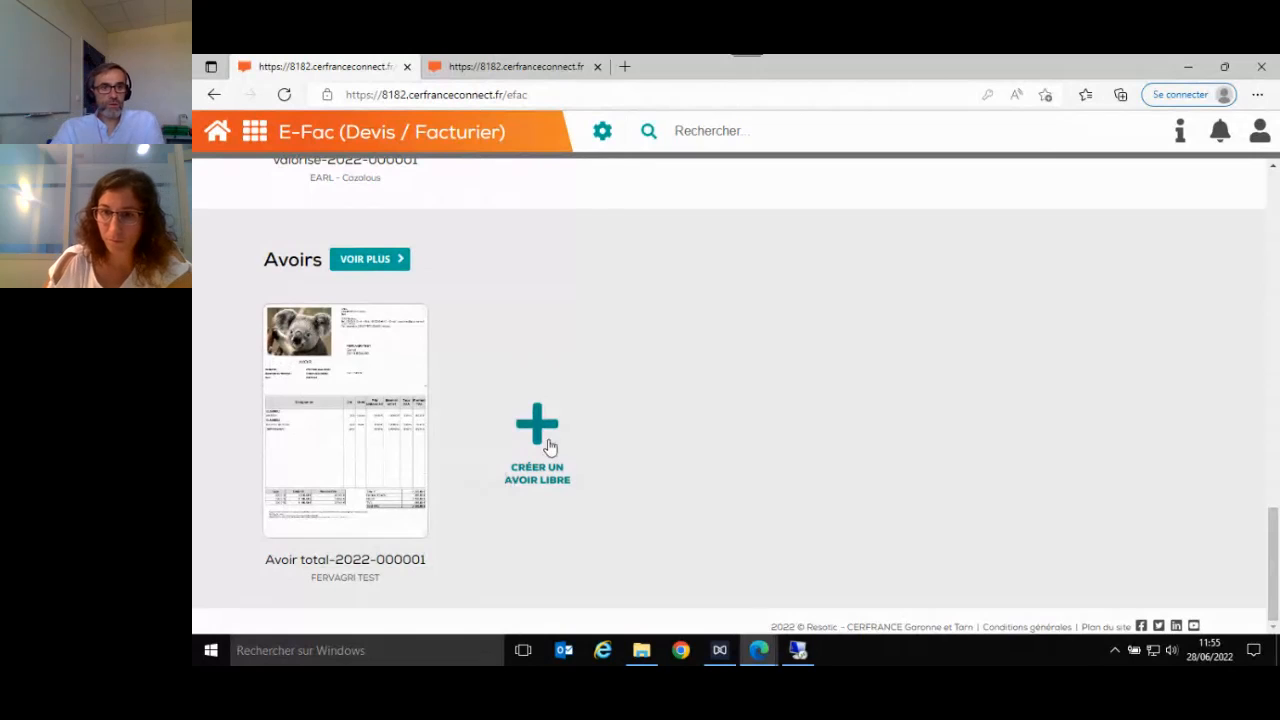
scroll(869, 489, "up", 7)
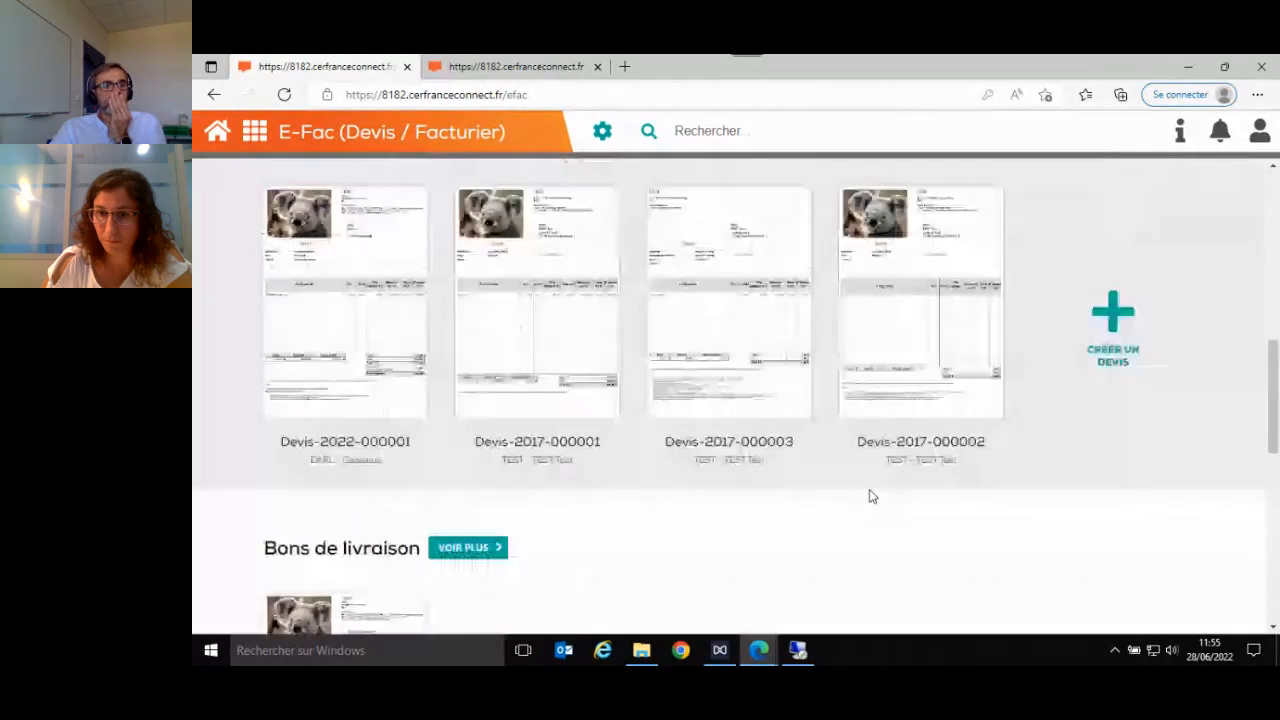
scroll(869, 496, "up", 1)
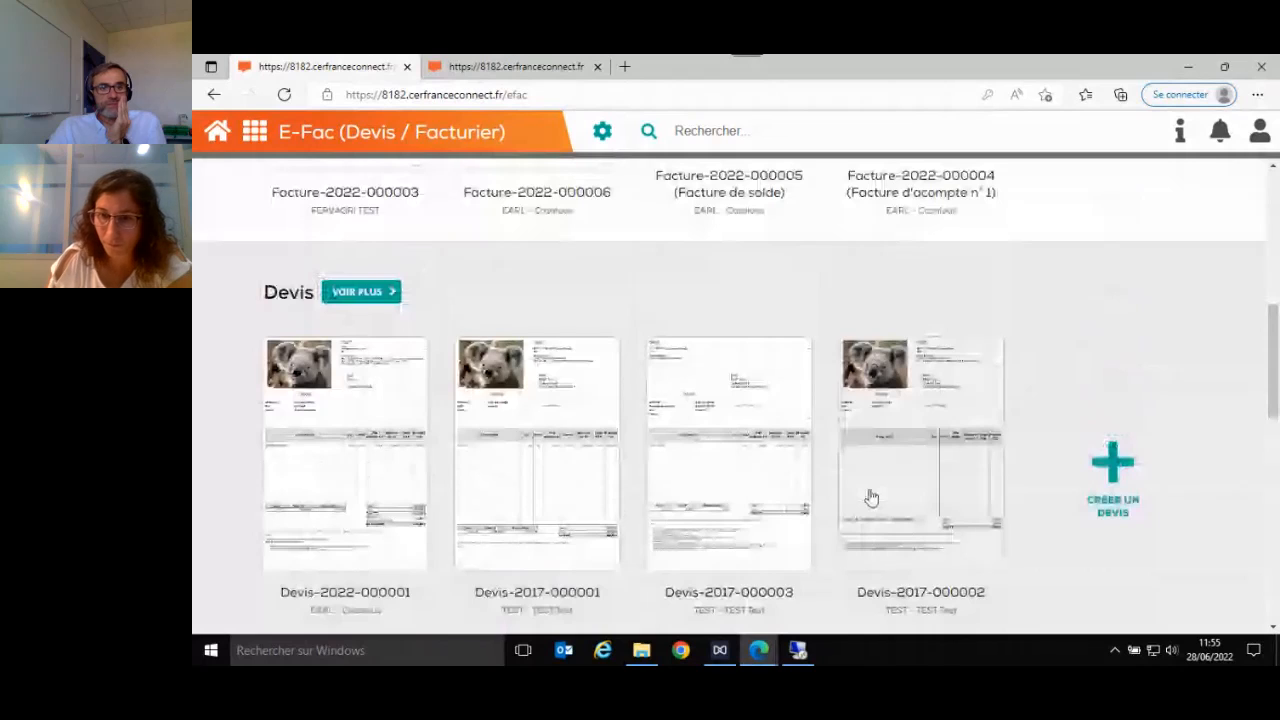
scroll(1119, 535, "up", 5)
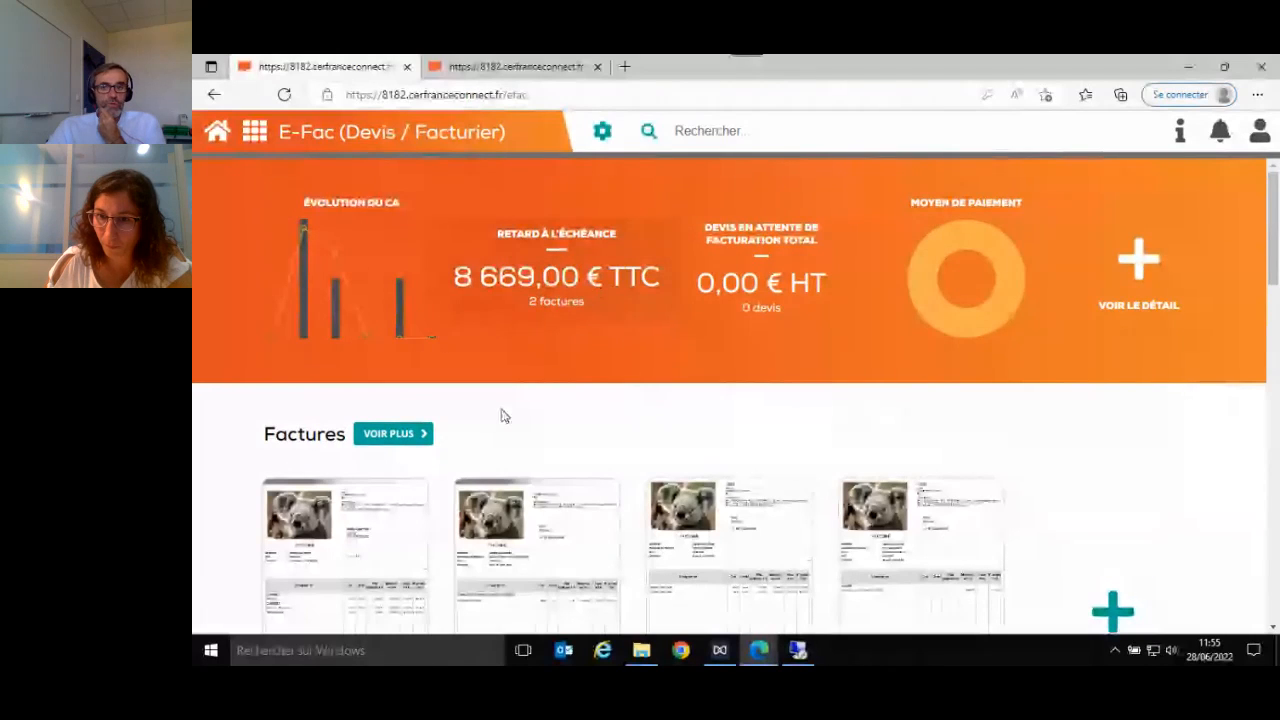
left_click(394, 433)
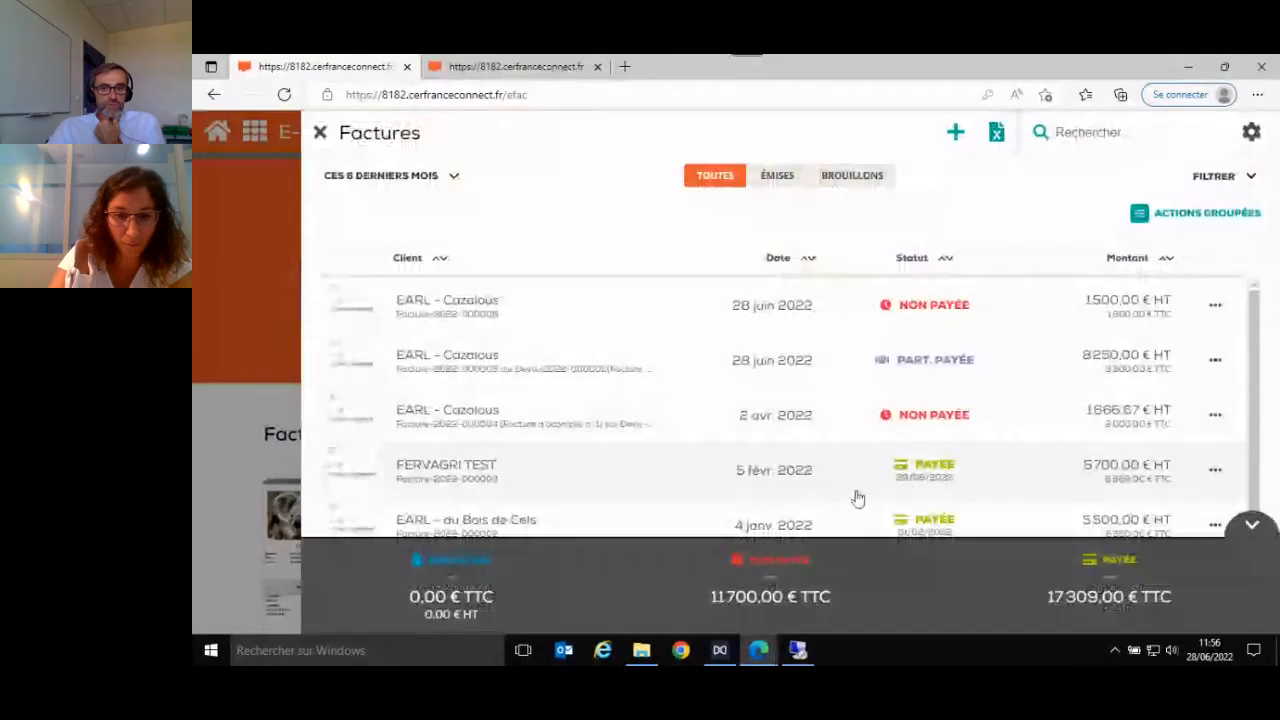
scroll(888, 346, "down", 1)
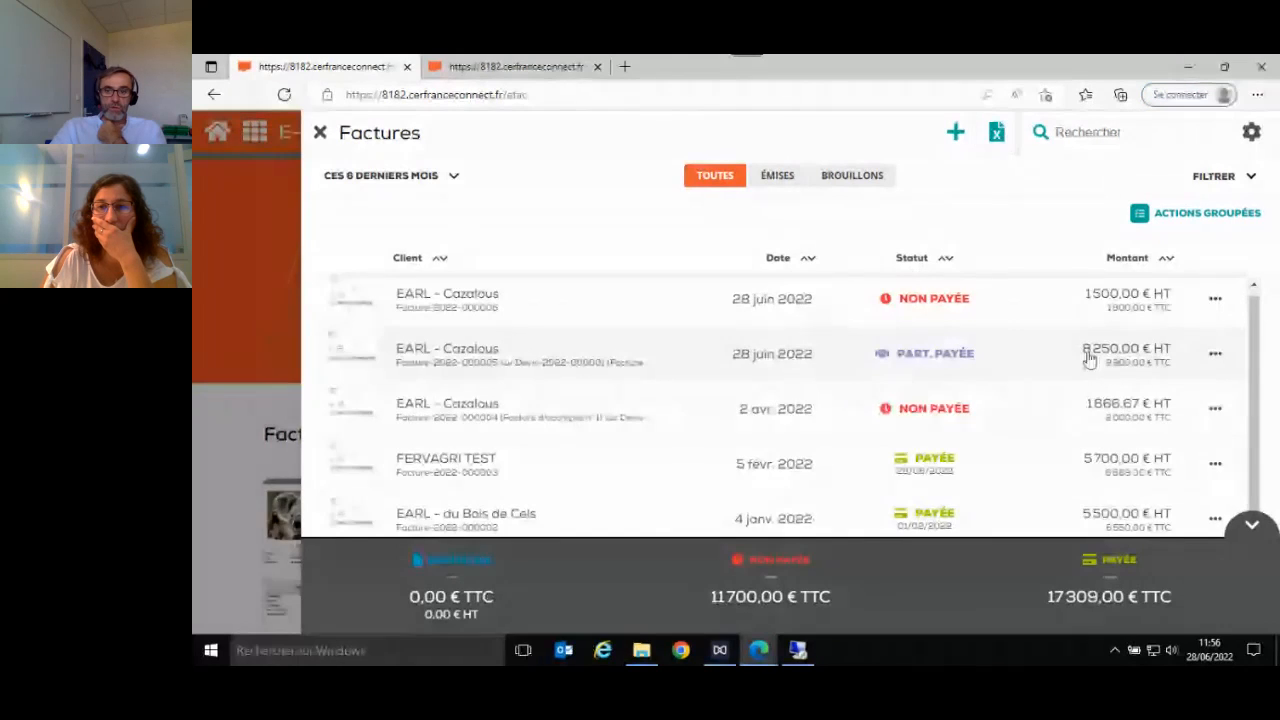
left_click(905, 367)
scroll(1000, 409, "down", 10)
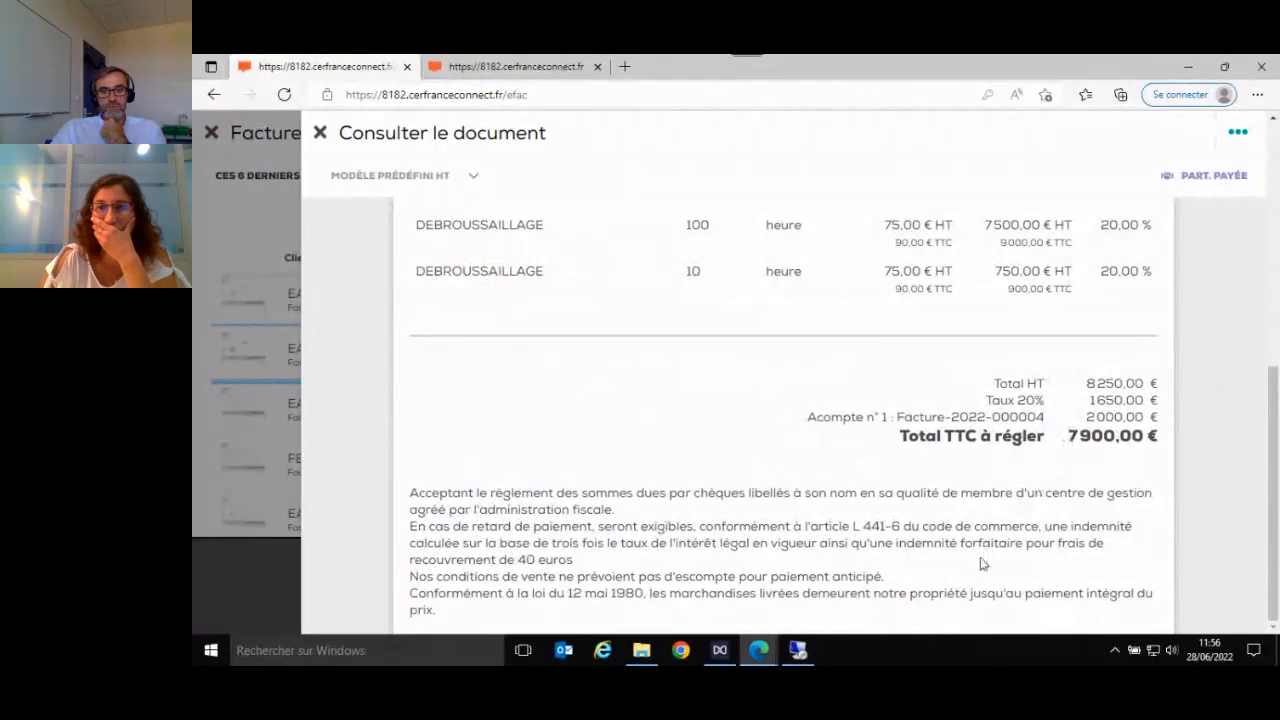
scroll(958, 548, "up", 1)
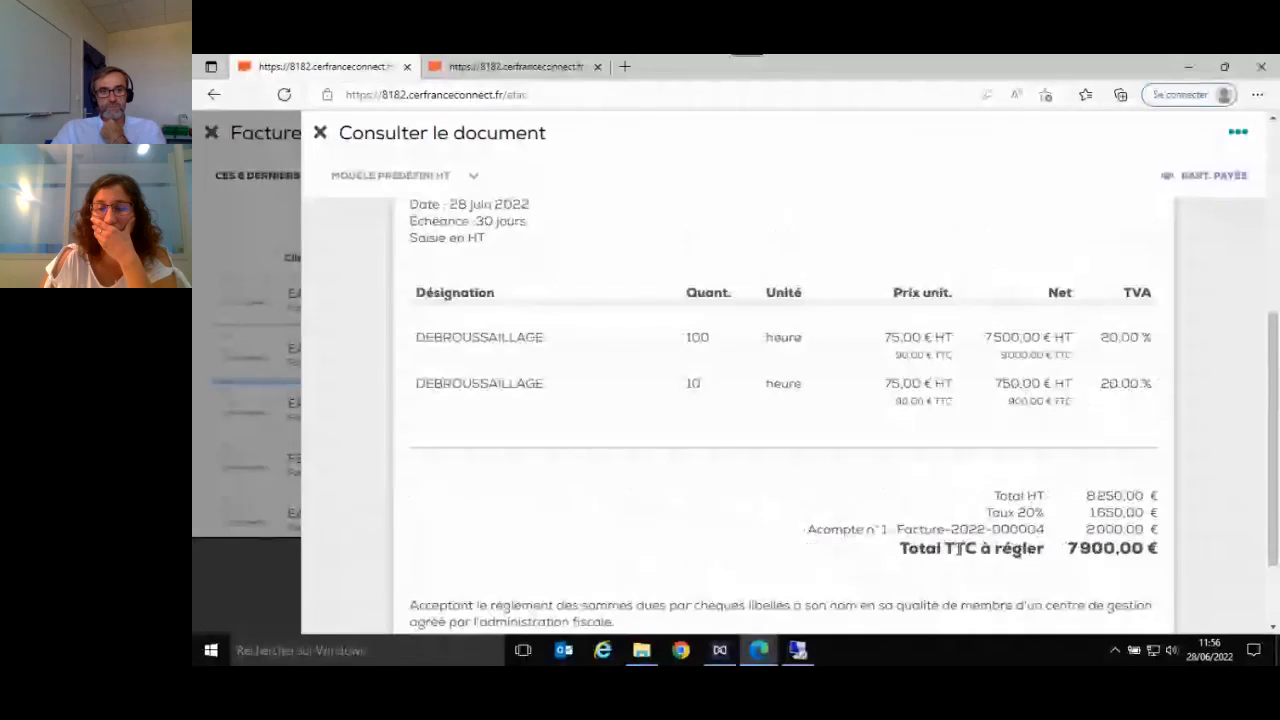
scroll(958, 548, "up", 4)
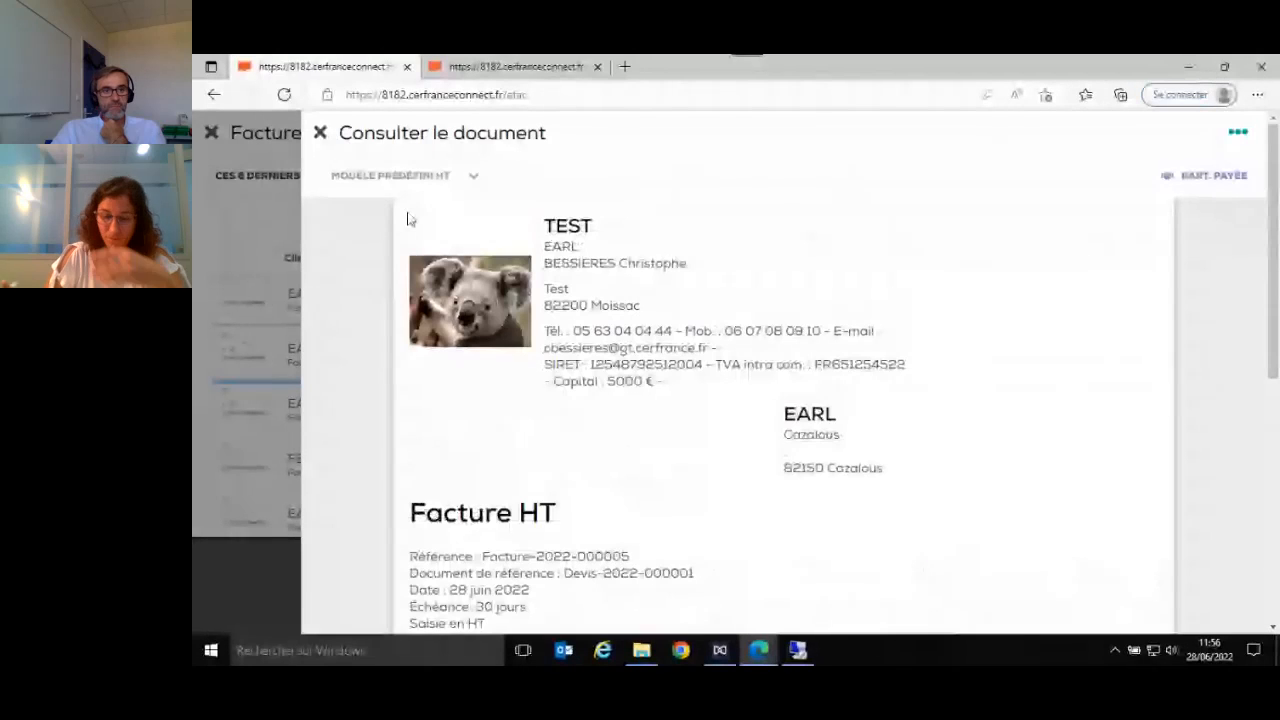
left_click(320, 134)
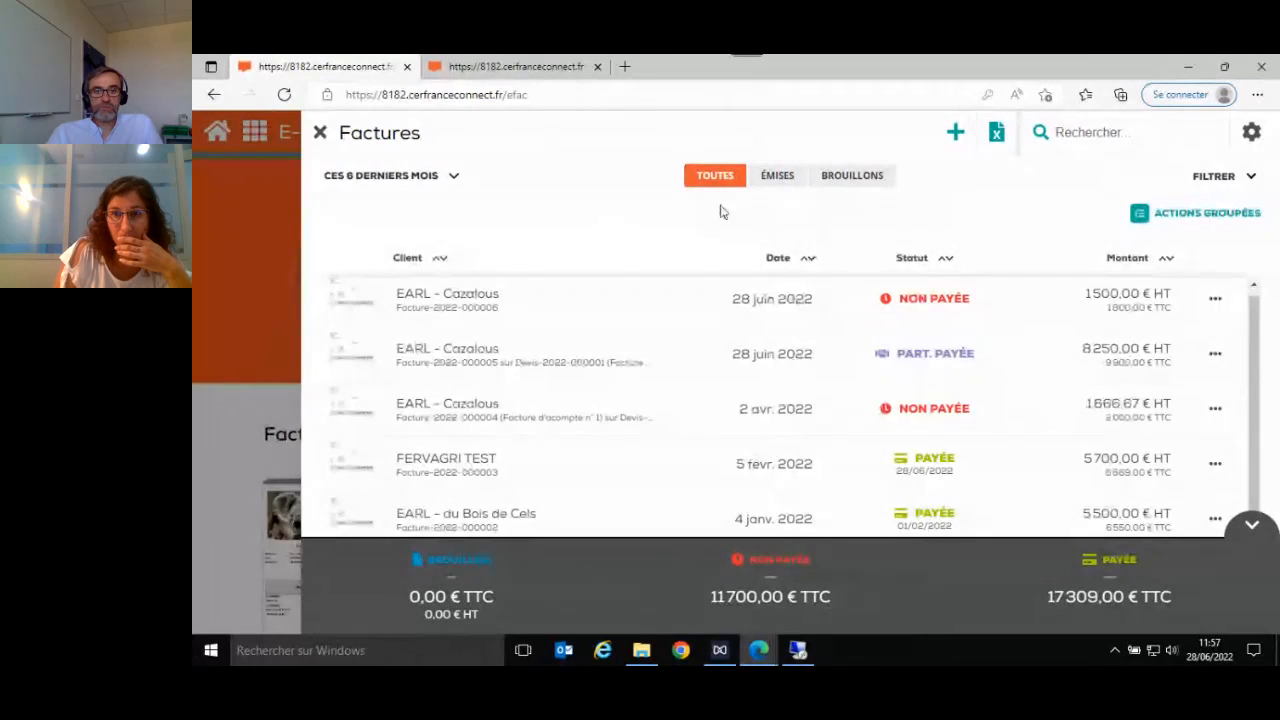
left_click(922, 260)
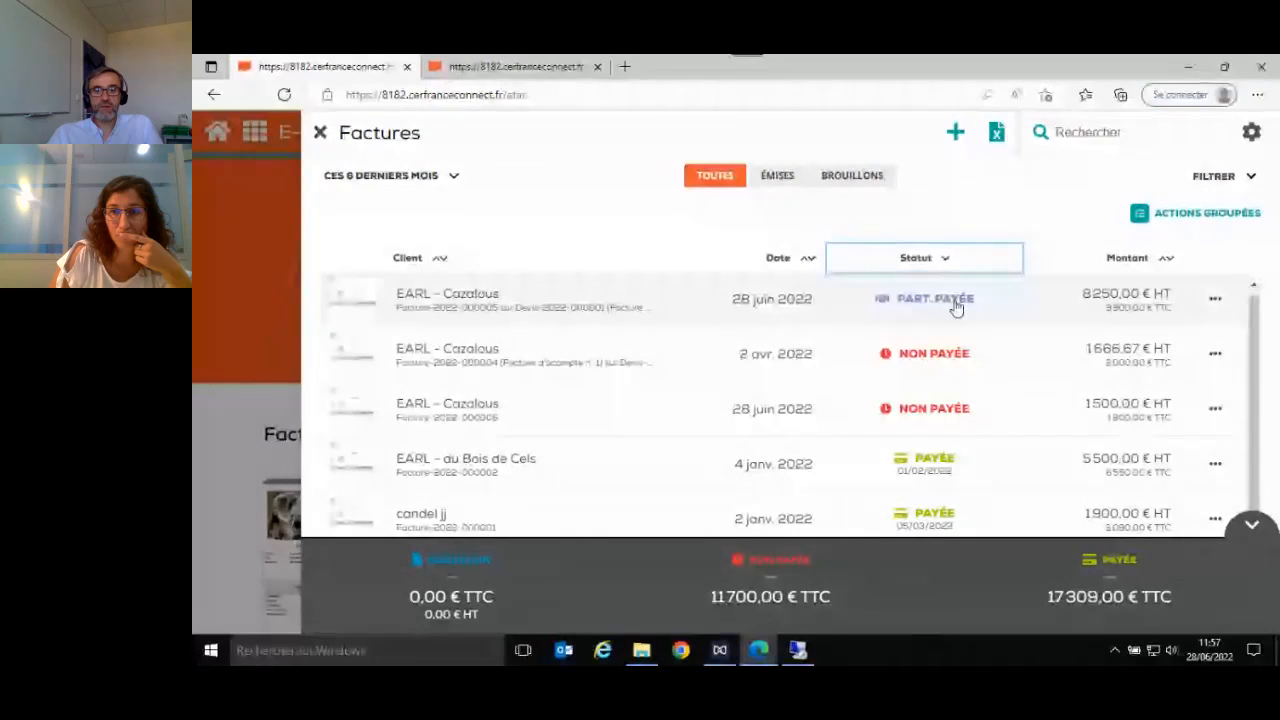
left_click(1215, 358)
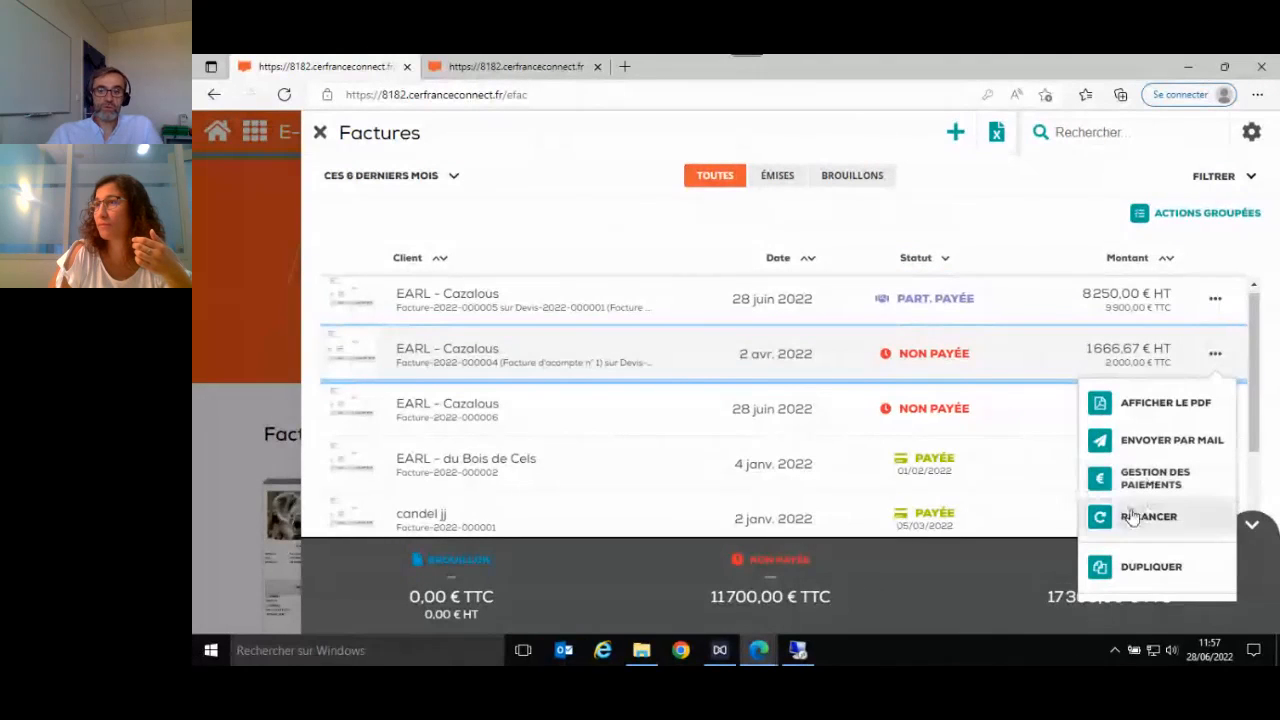
left_click(1137, 519)
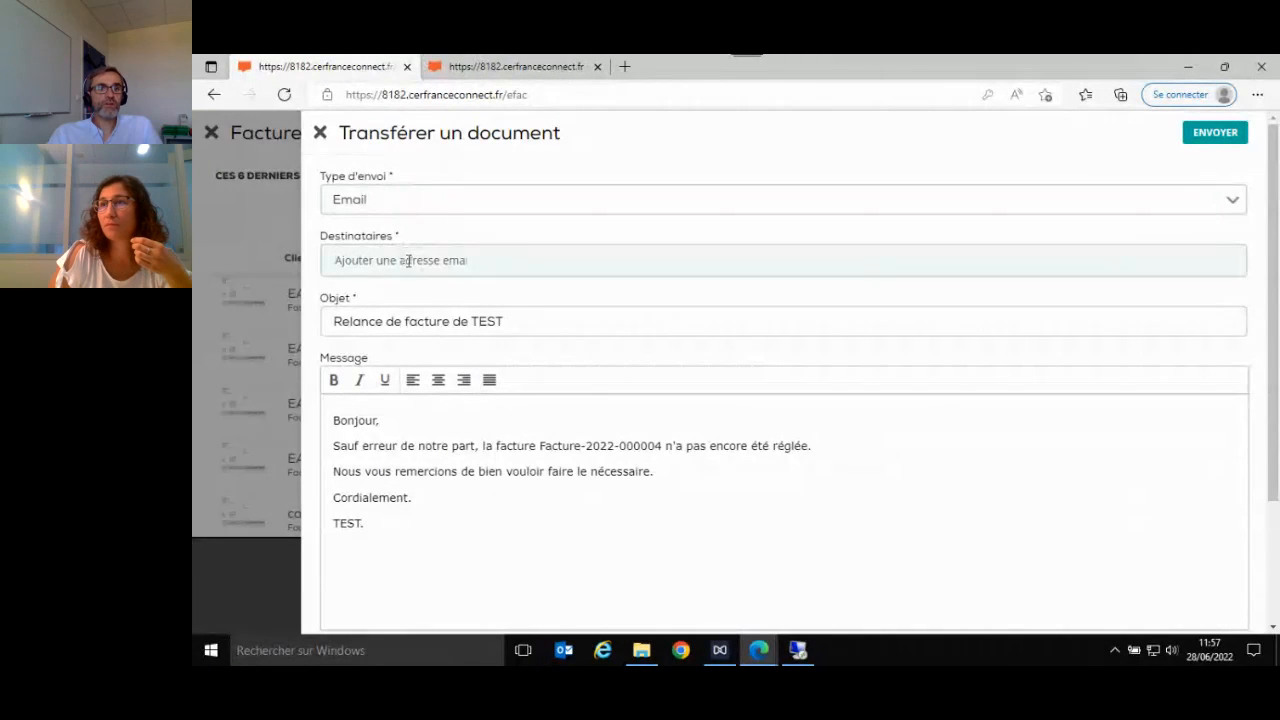
left_click(409, 260)
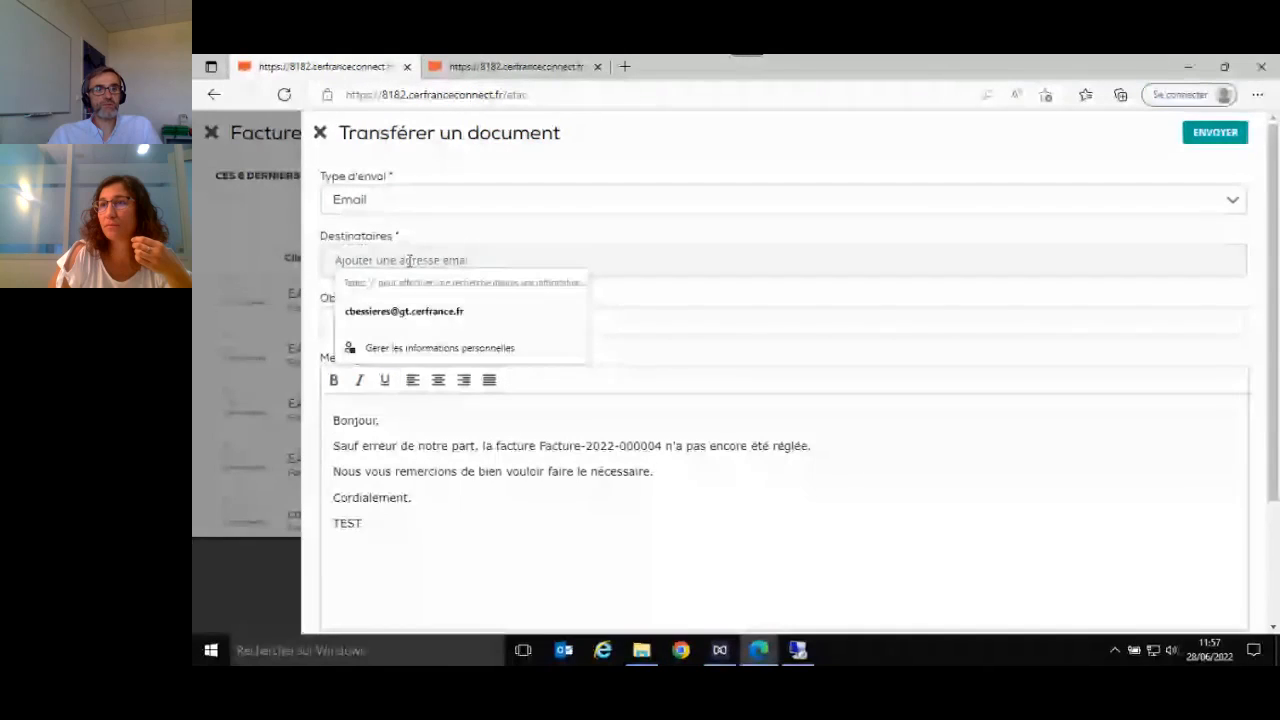
left_click(942, 485)
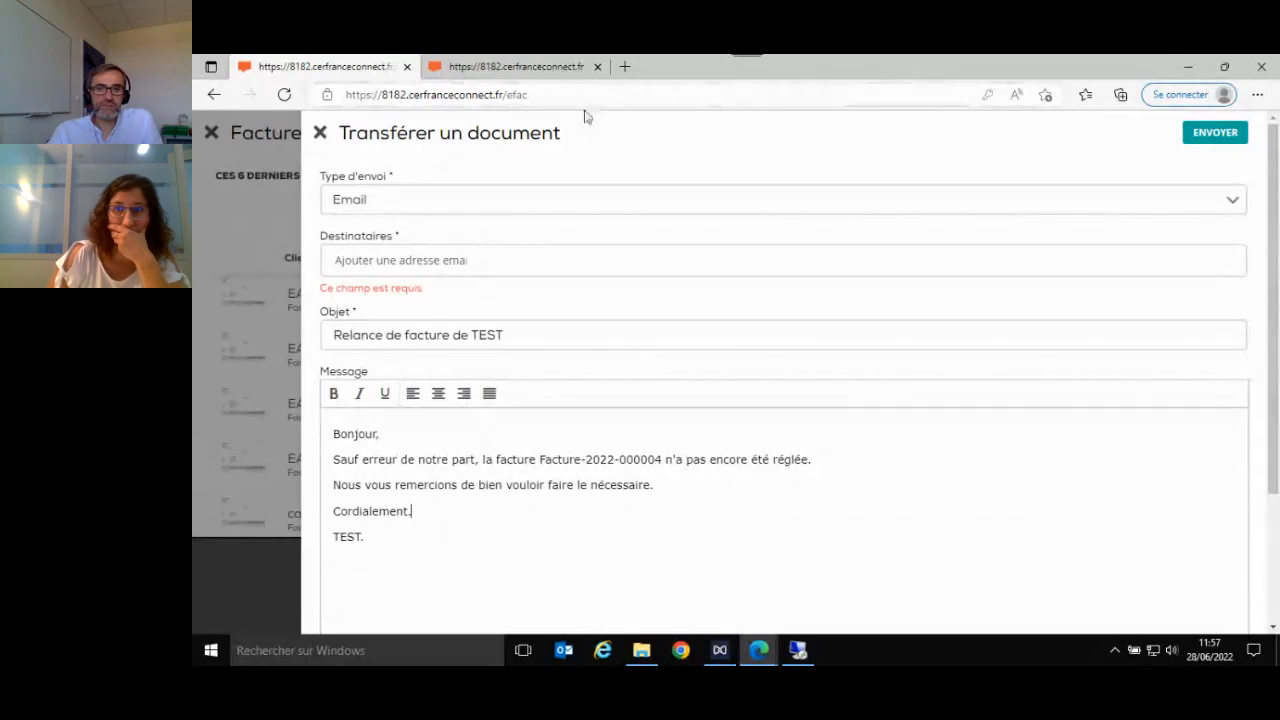
left_click(321, 136)
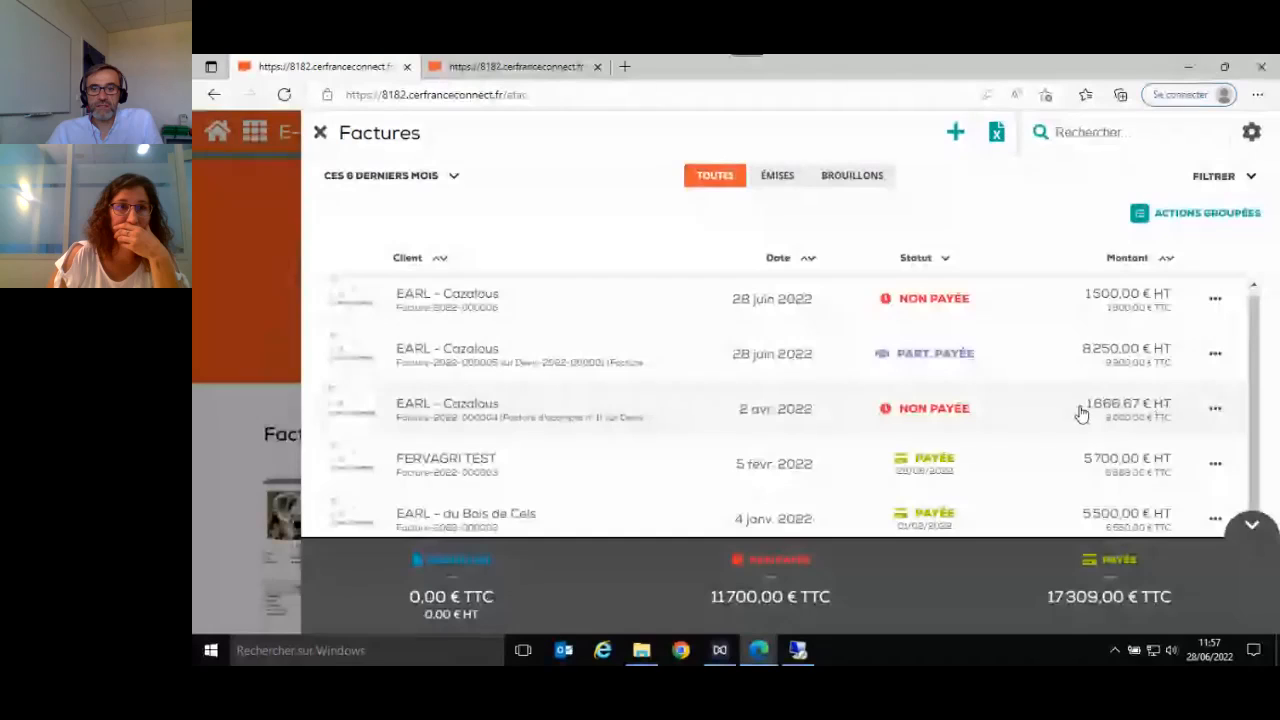
left_click(1215, 305)
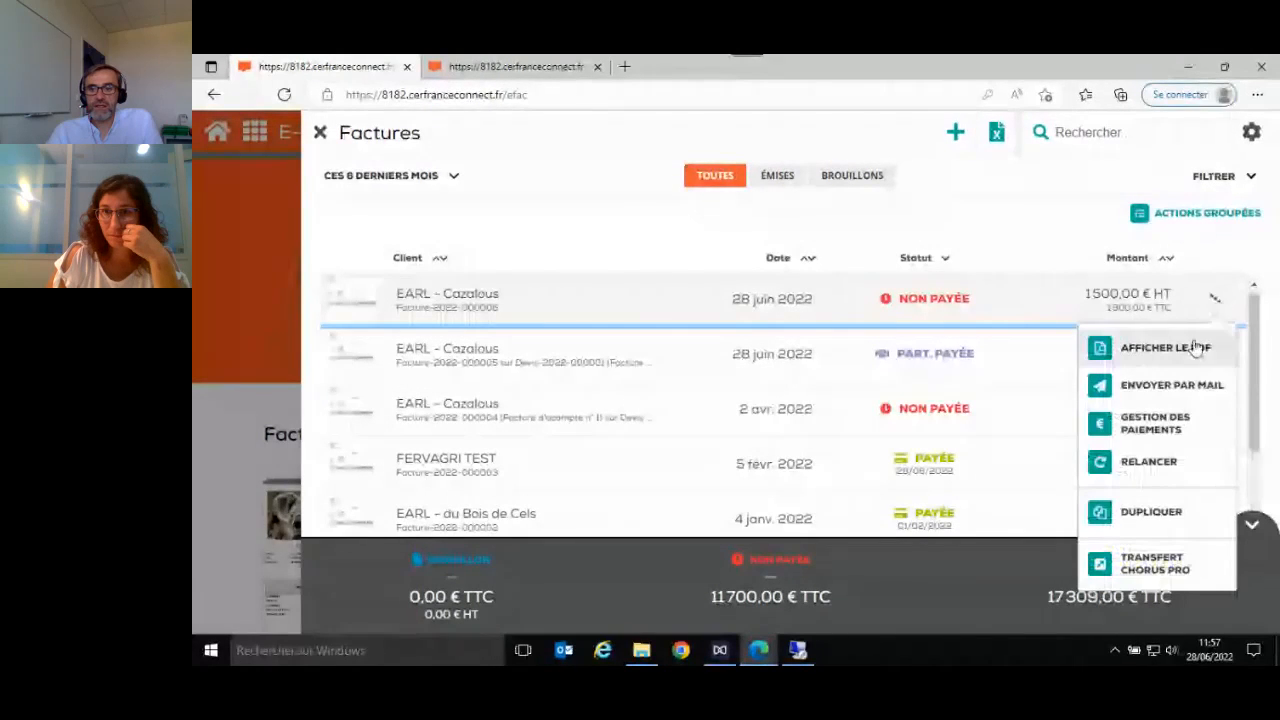
left_click(1165, 430)
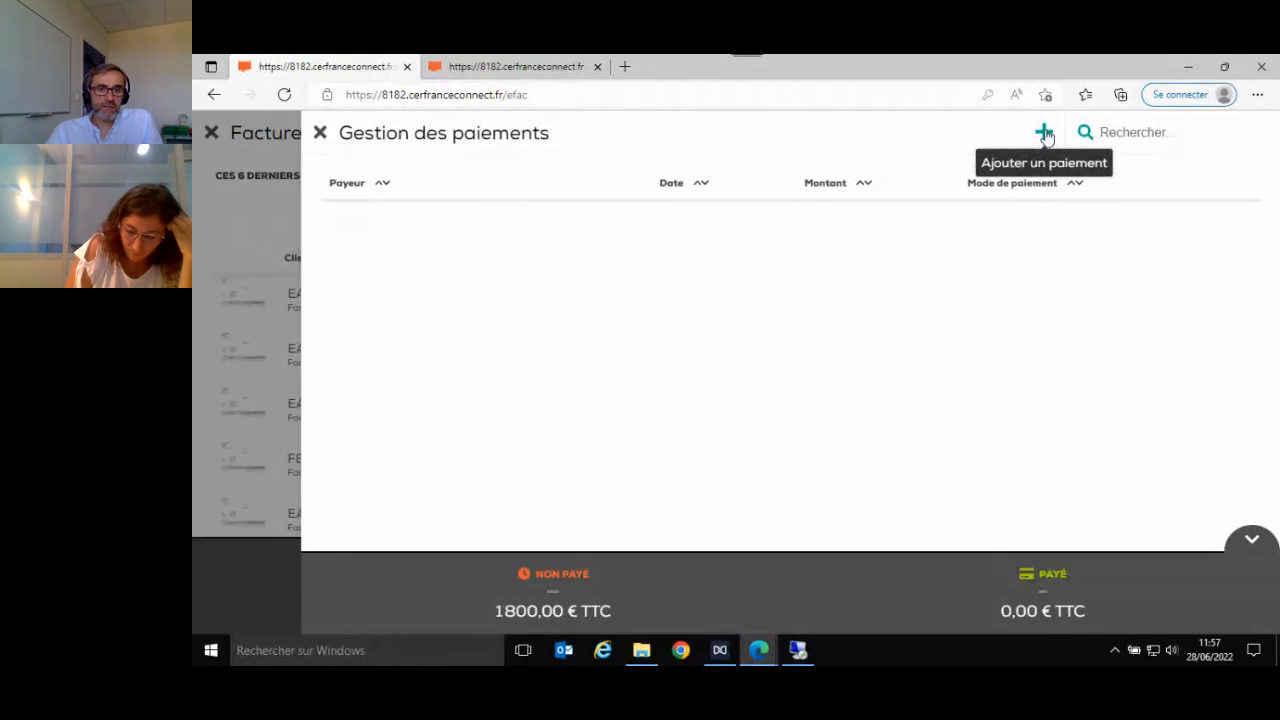
left_click(1044, 133)
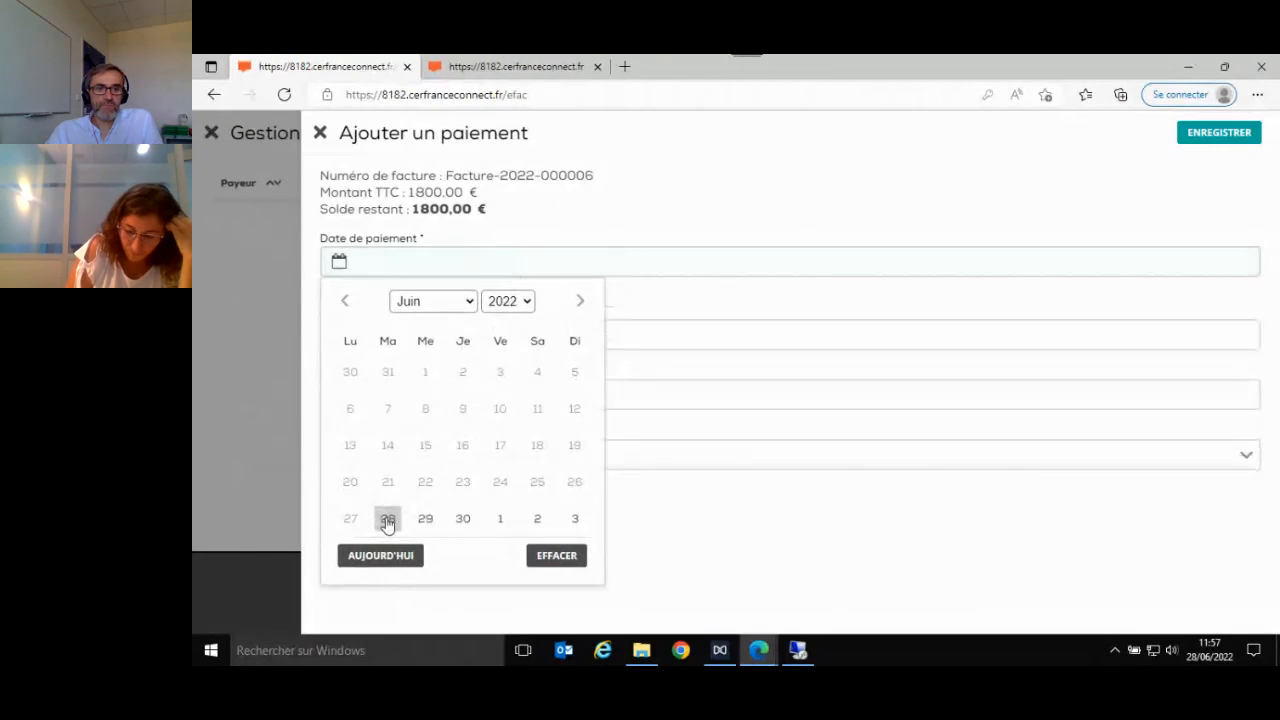
left_click(388, 520)
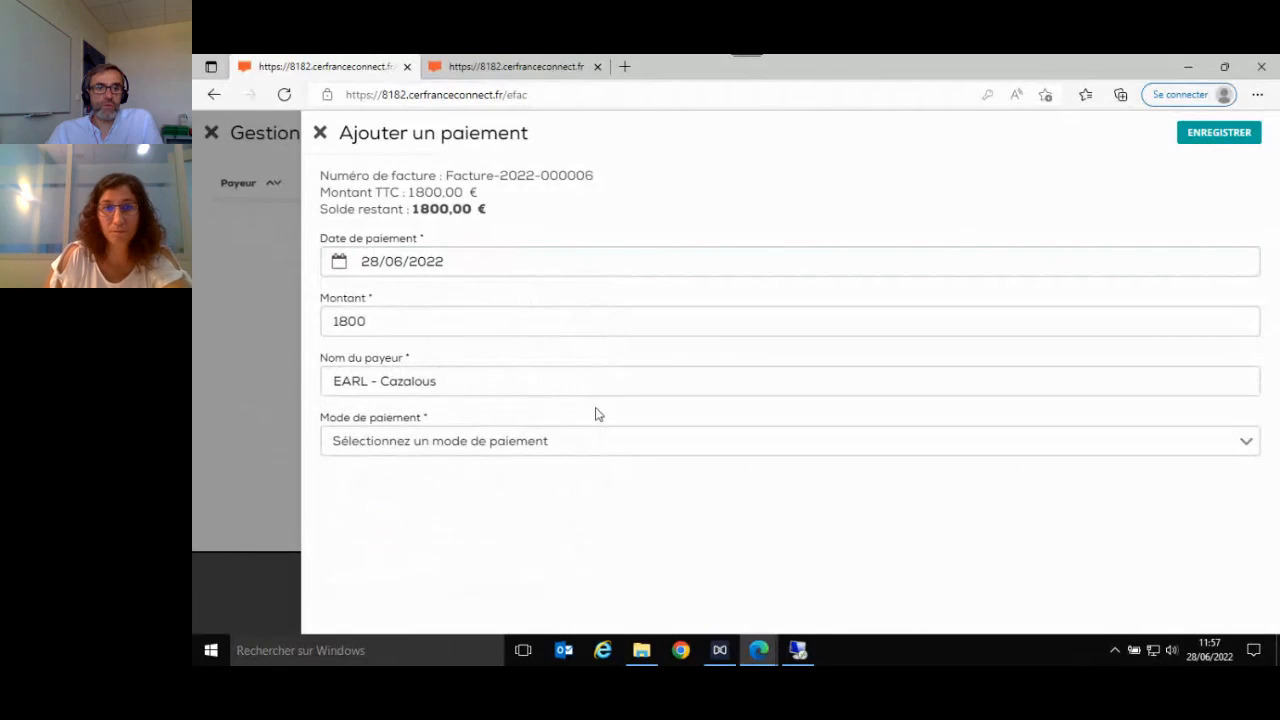
left_click(597, 440)
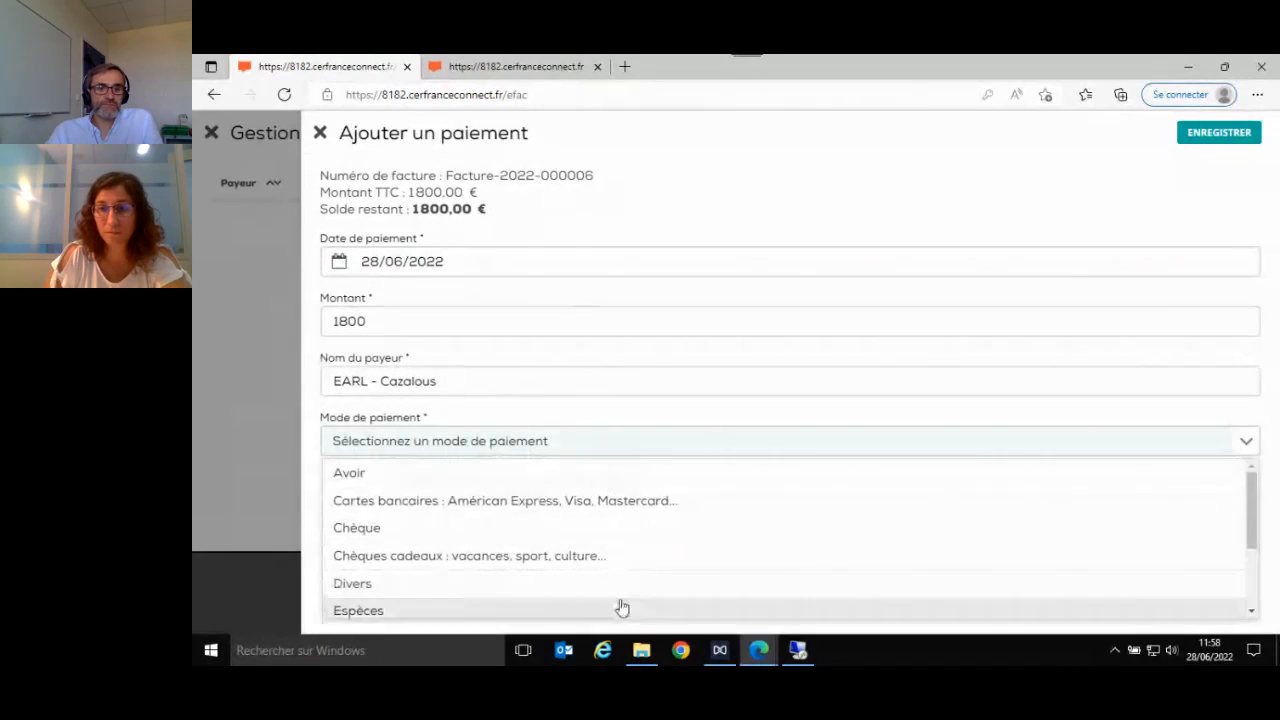
left_click(620, 608)
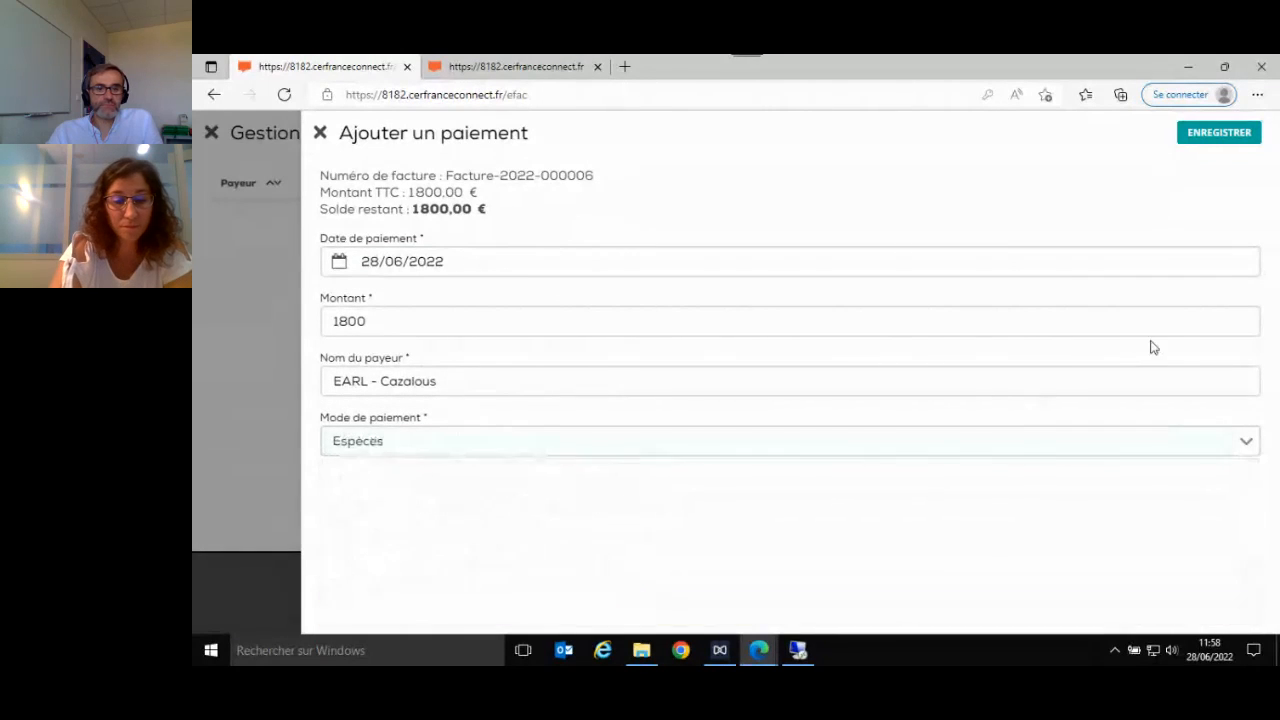
left_click(1238, 137)
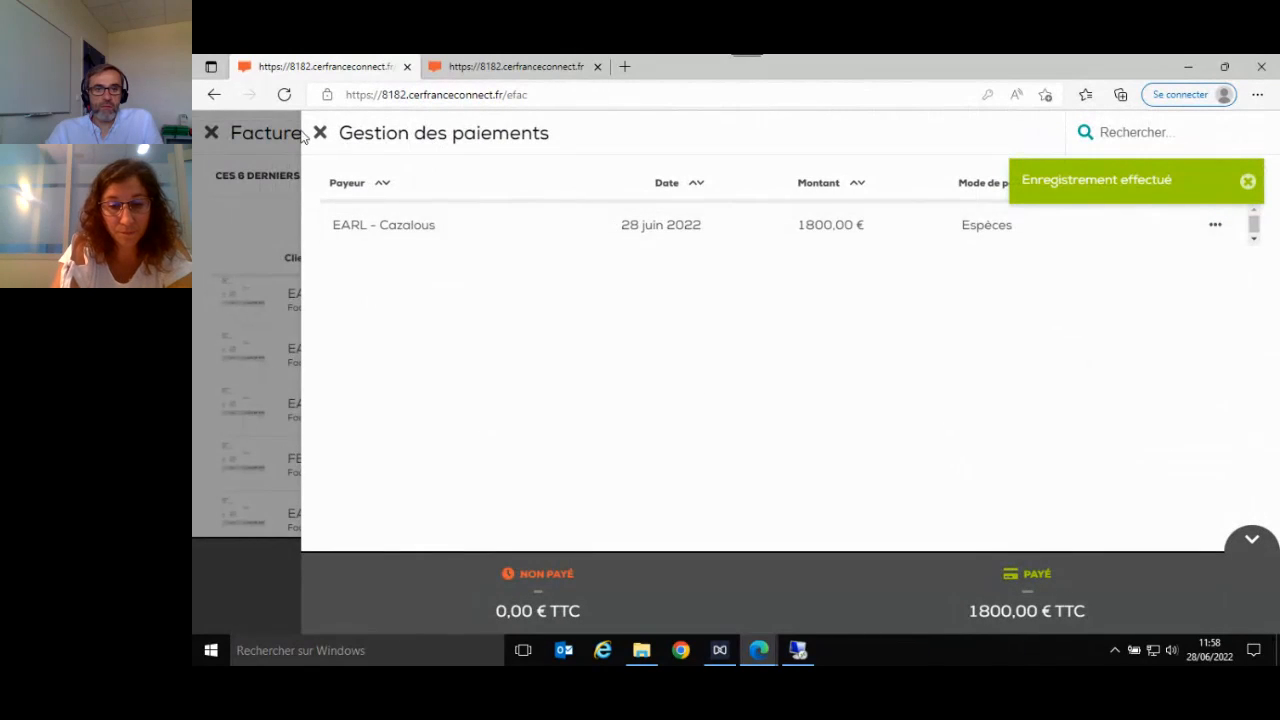
left_click(272, 206)
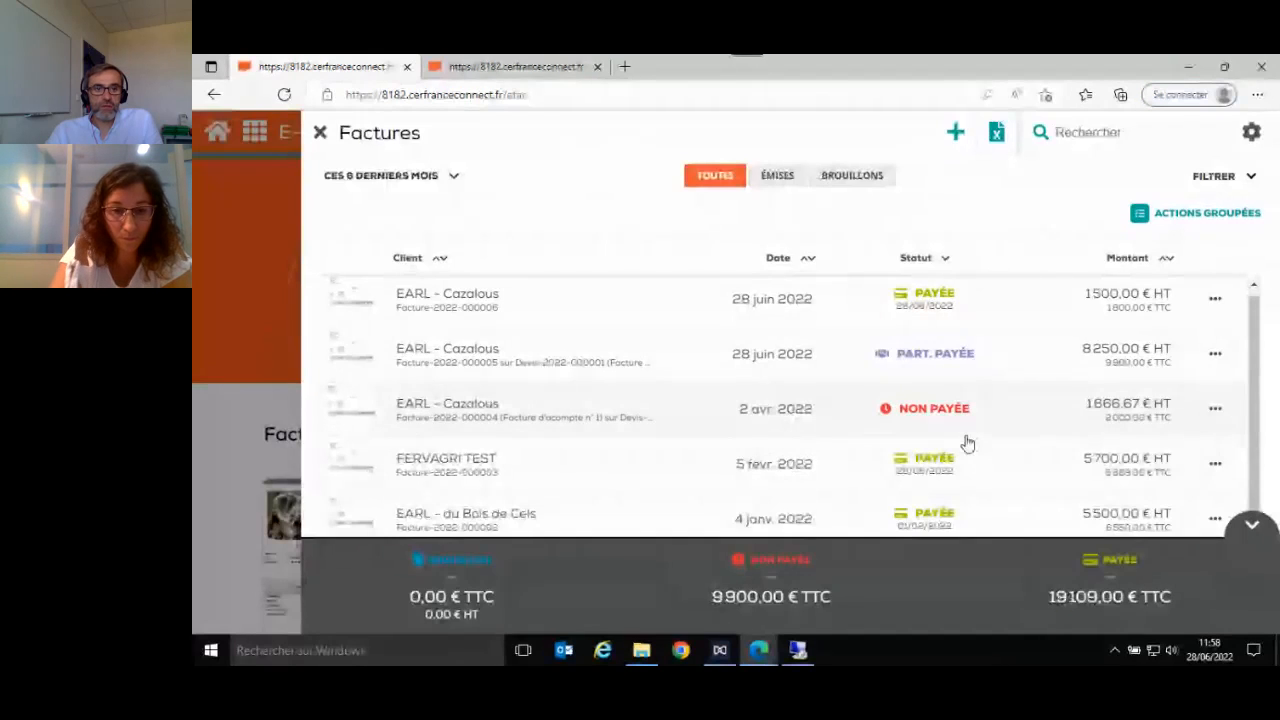
left_click(272, 235)
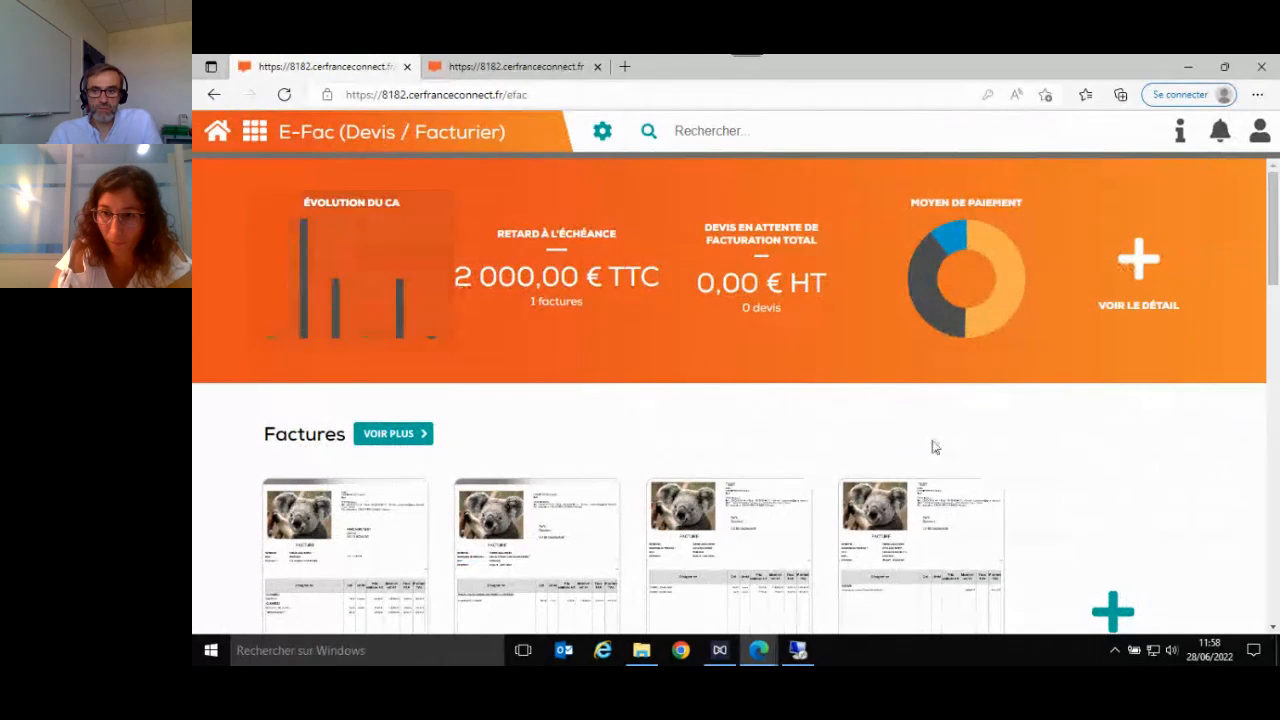
- Look through the home page sections for invoices, quotes, delivery notes and credit notes
scroll(1157, 452, "down", 4)
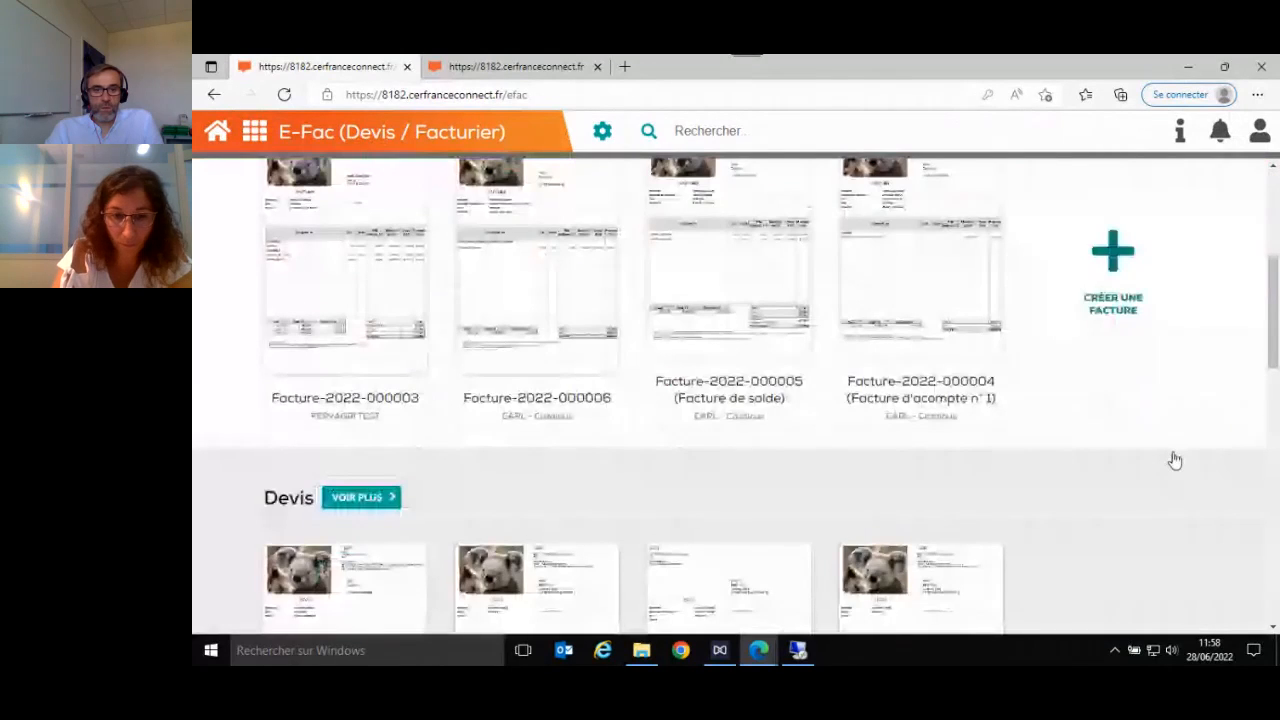
scroll(1175, 460, "down", 1)
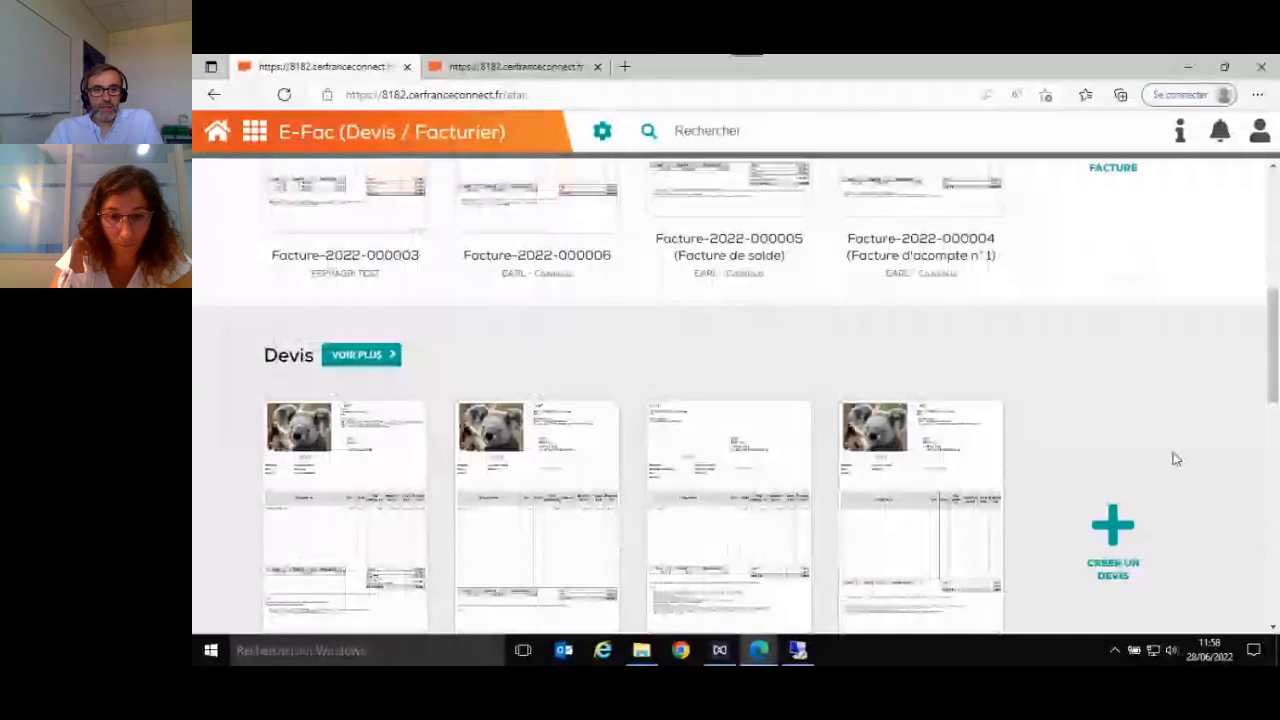
scroll(1172, 458, "down", 4)
scroll(1168, 456, "down", 3)
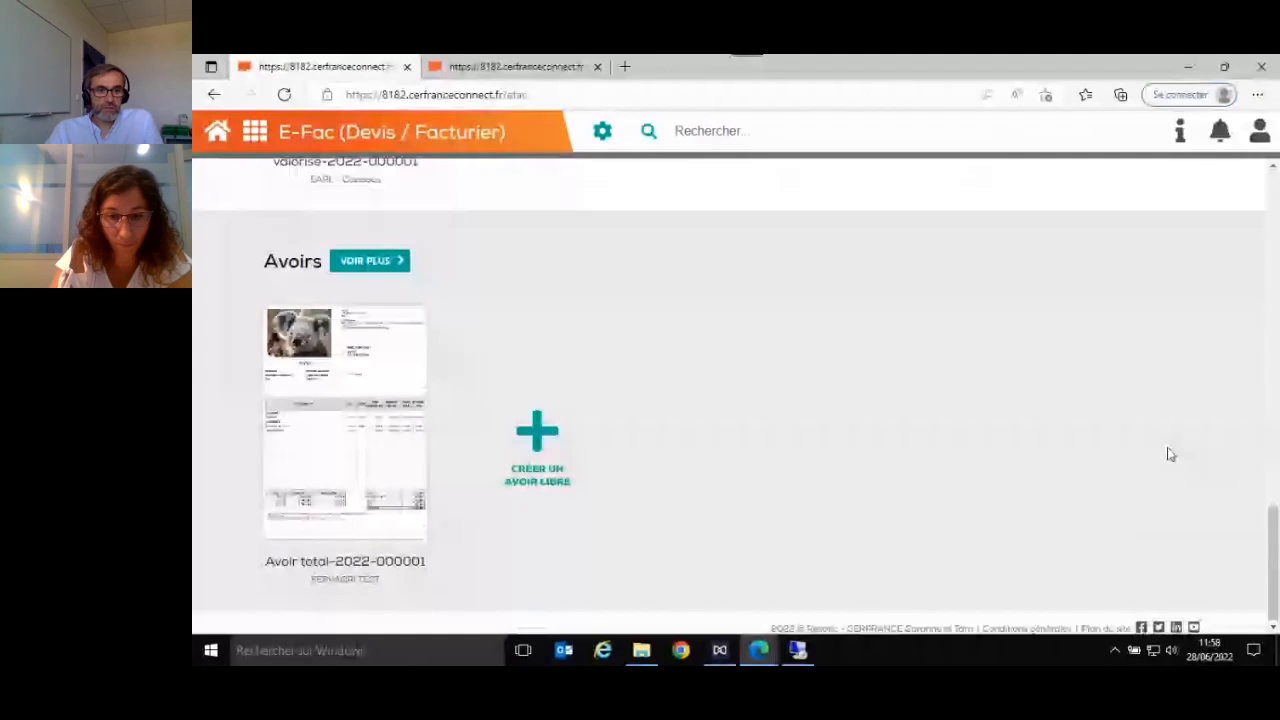
scroll(1170, 454, "up", 3)
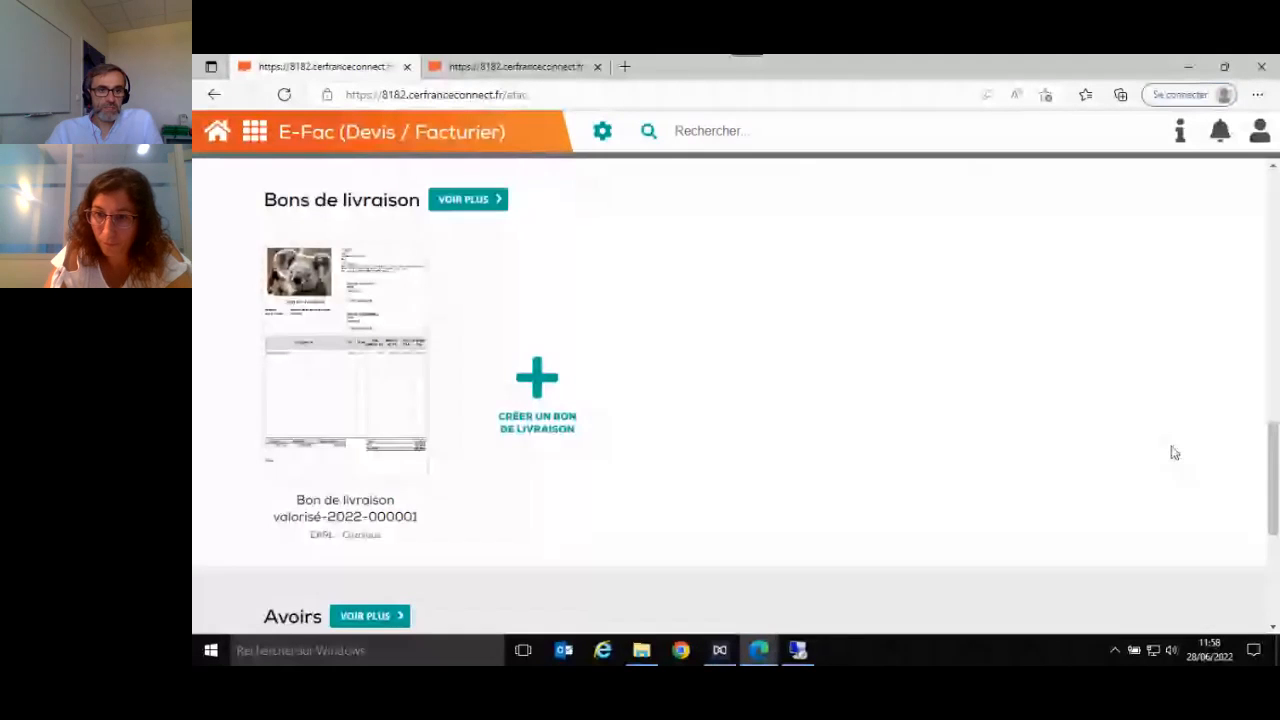
scroll(1174, 453, "up", 1)
scroll(1174, 453, "down", 1)
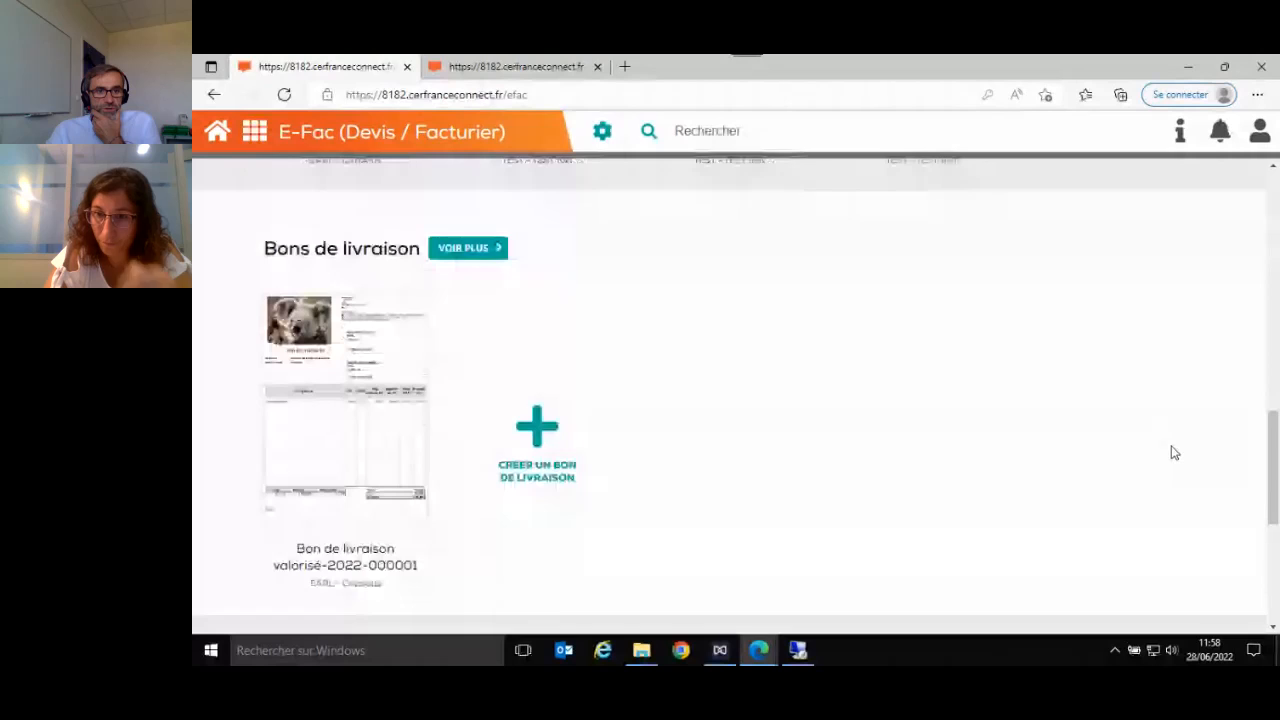
scroll(1174, 453, "up", 3)
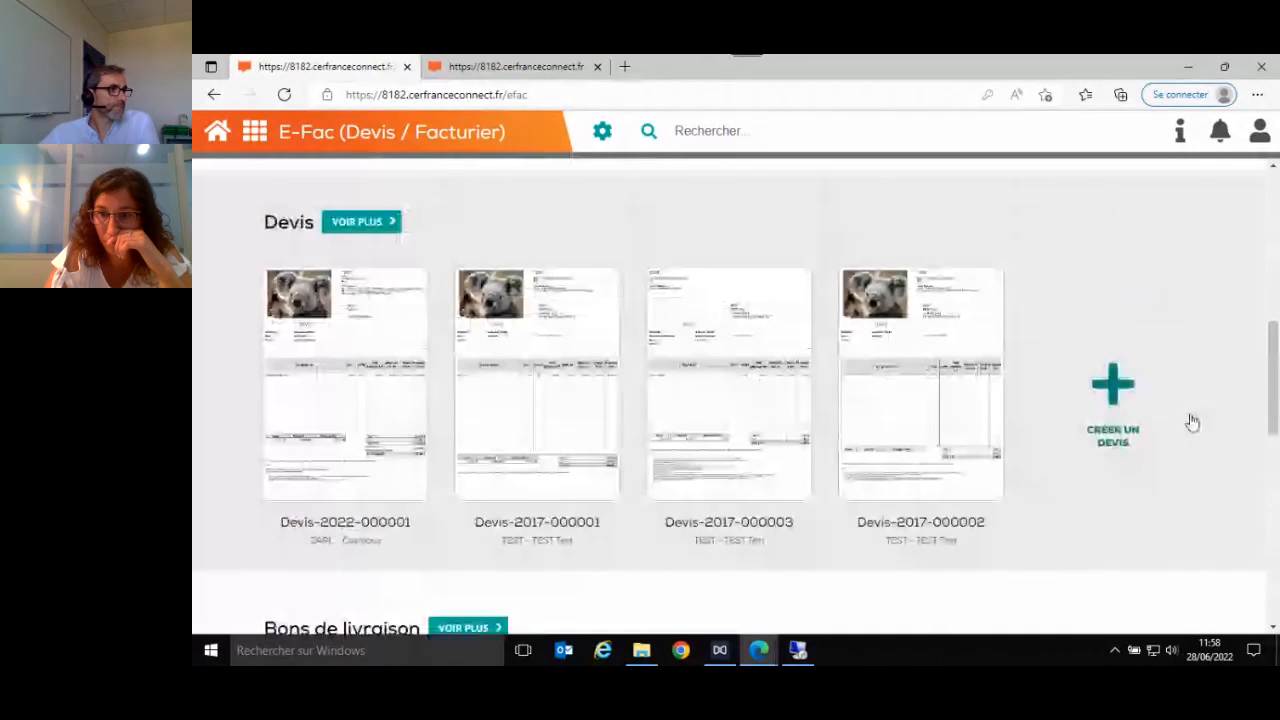
scroll(1192, 422, "up", 3)
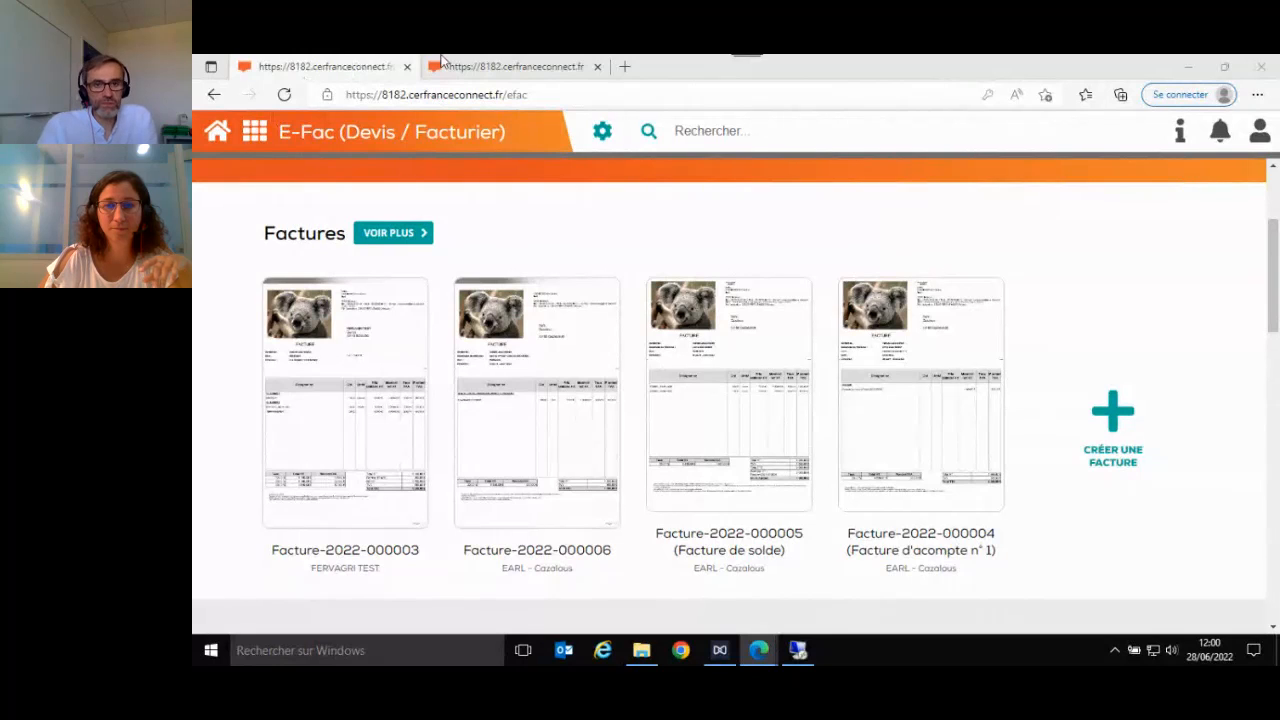
- Open the document templates, examine the layout of a blank new quote template, and close it without saving
left_click(601, 135)
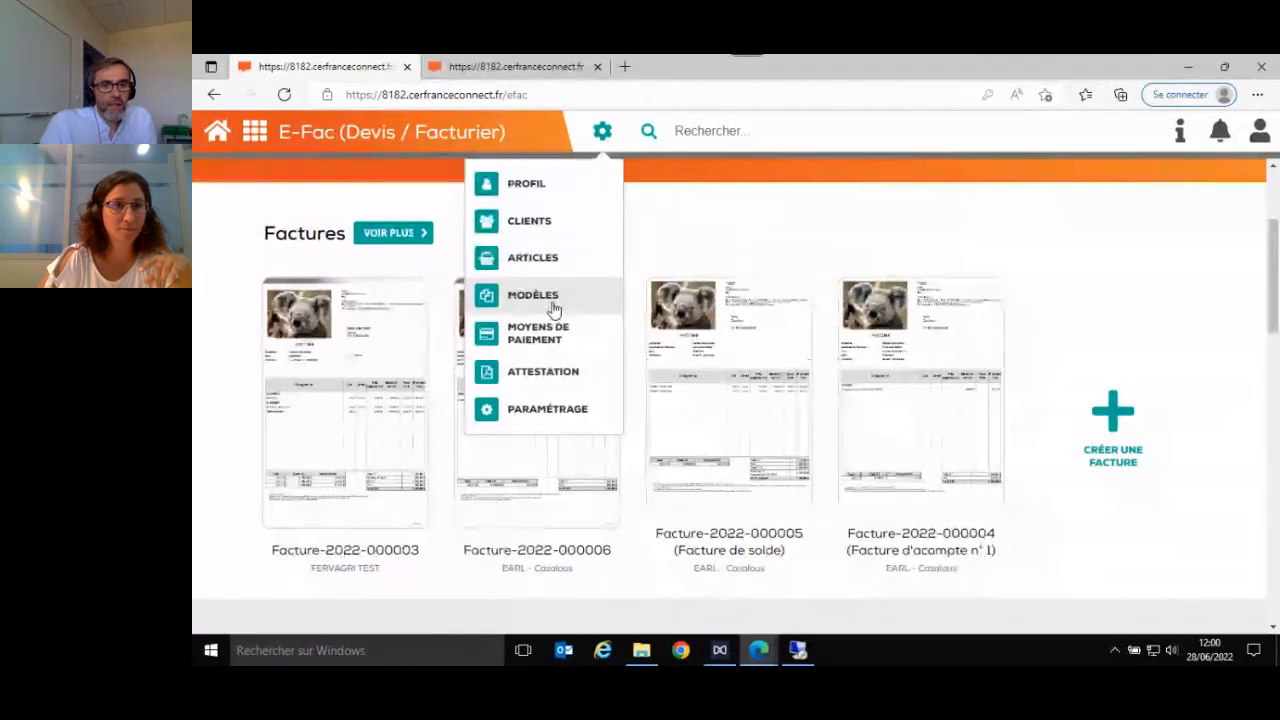
left_click(552, 302)
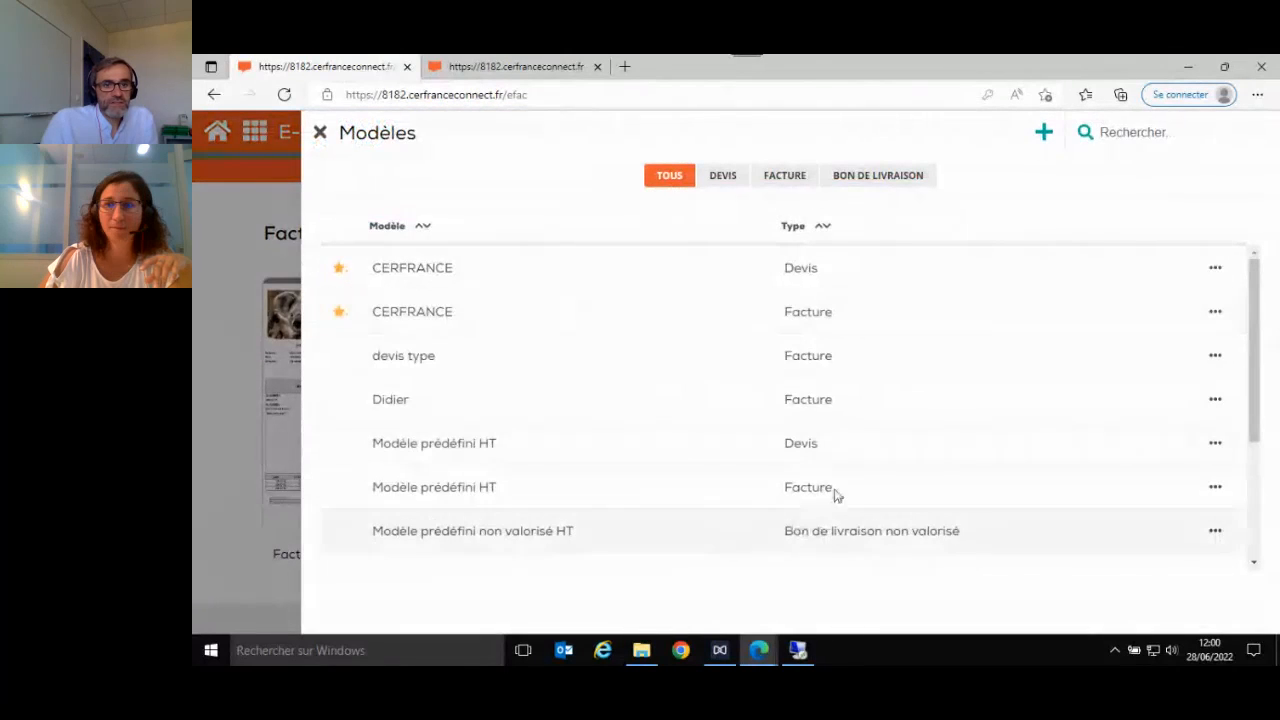
left_click(1046, 142)
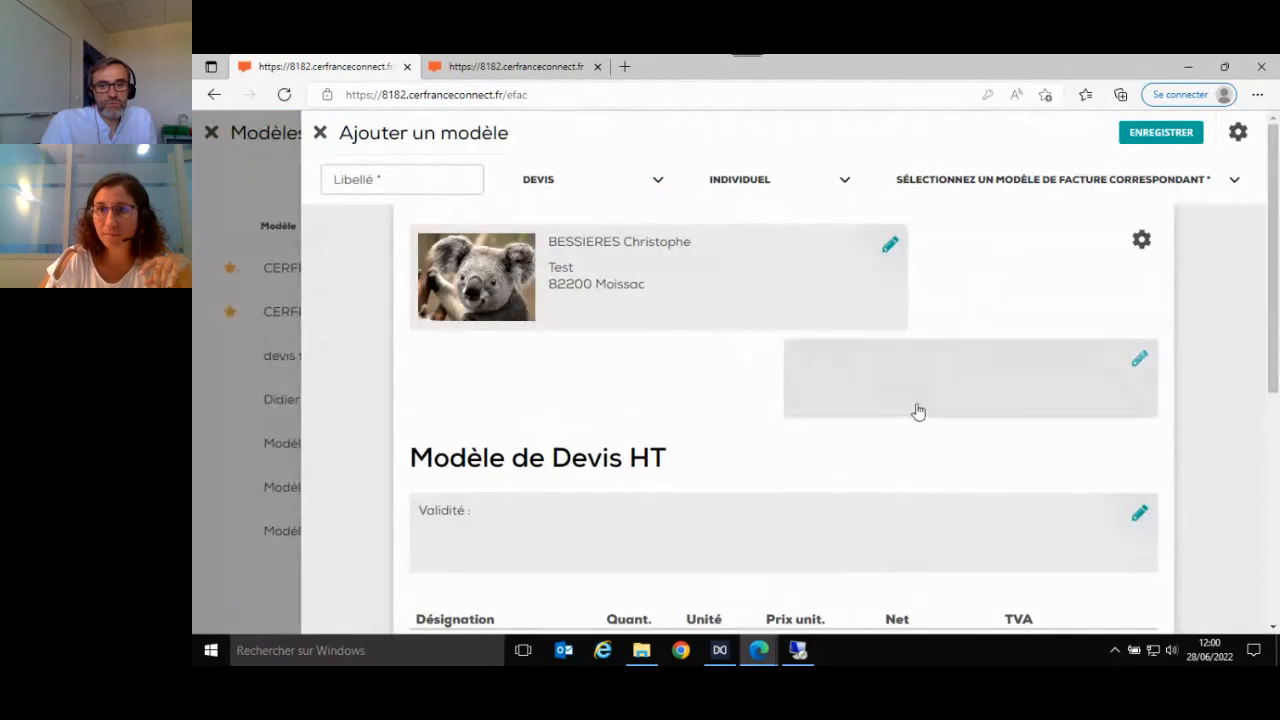
scroll(1074, 554, "down", 2)
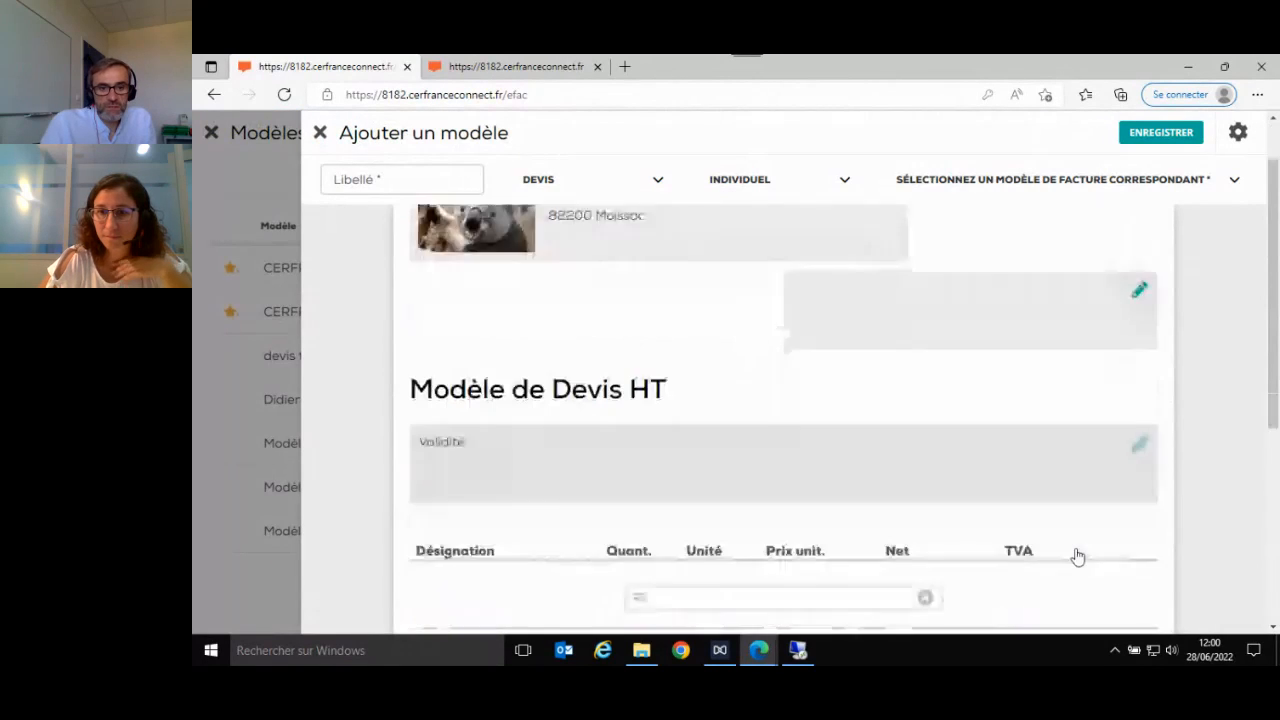
scroll(924, 450, "up", 1)
scroll(924, 450, "up", 1)
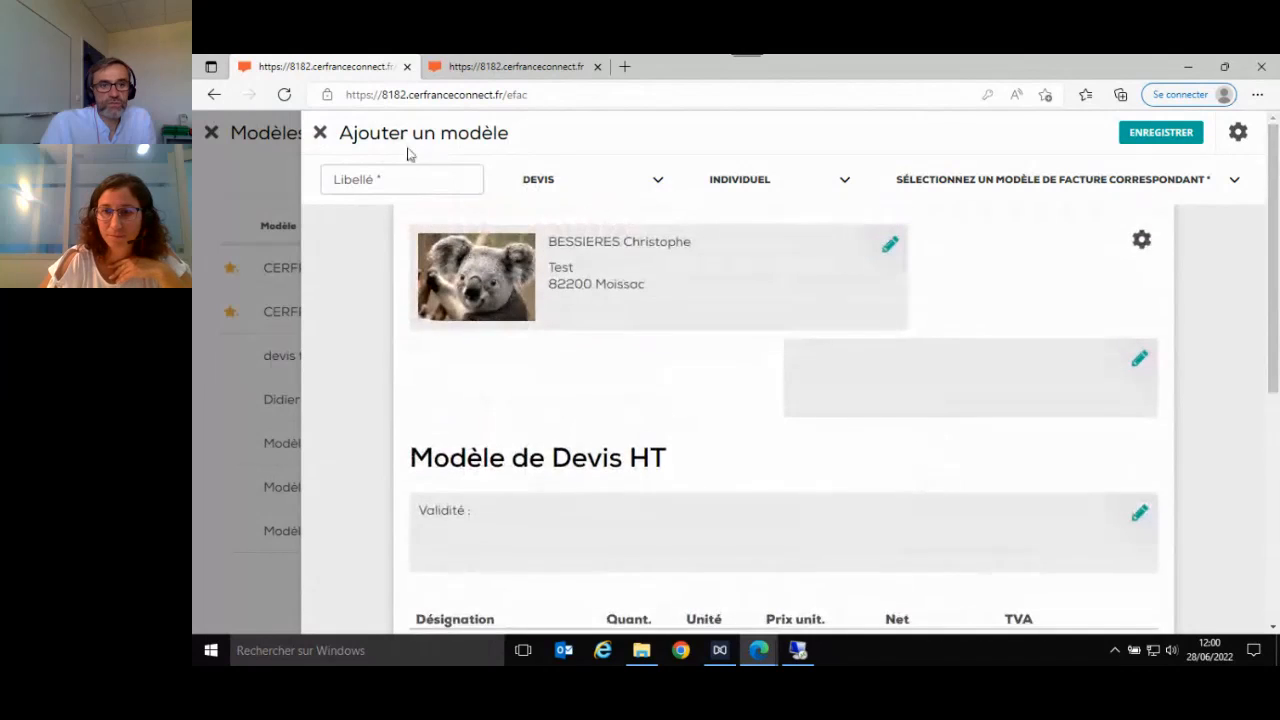
left_click(319, 134)
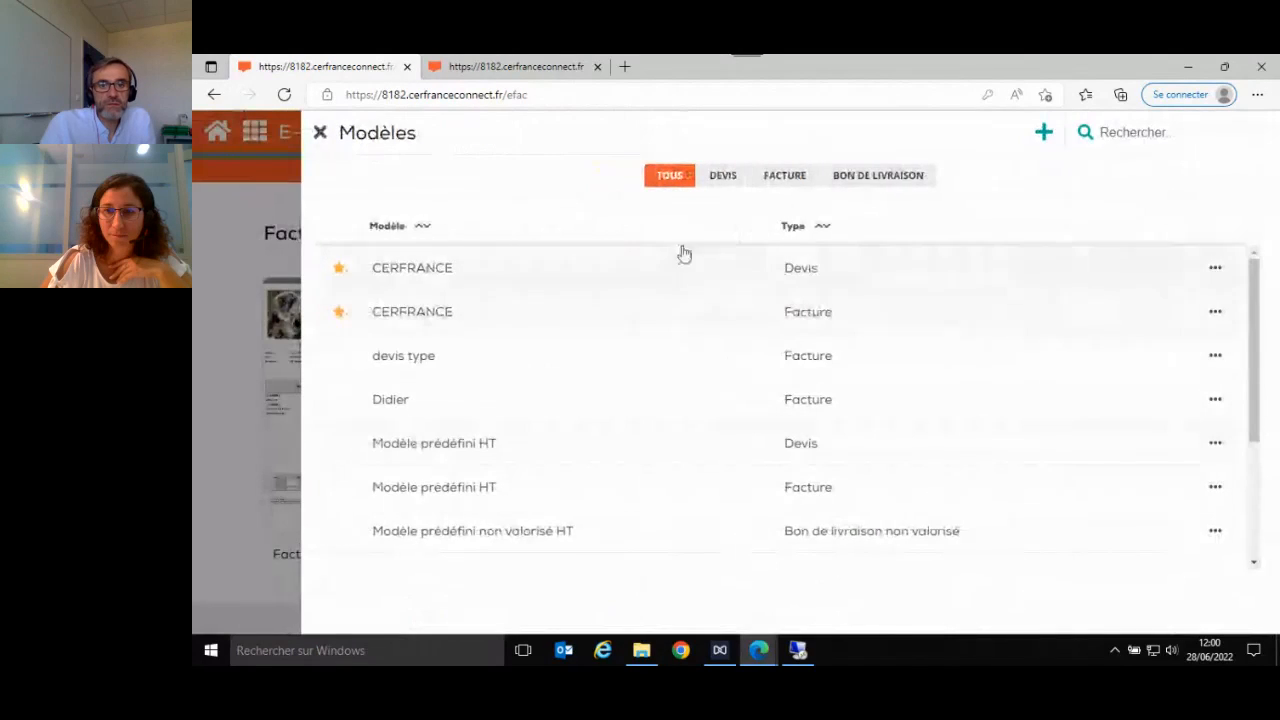
- Filter the template list to invoices and start a new template of type Facture
left_click(789, 185)
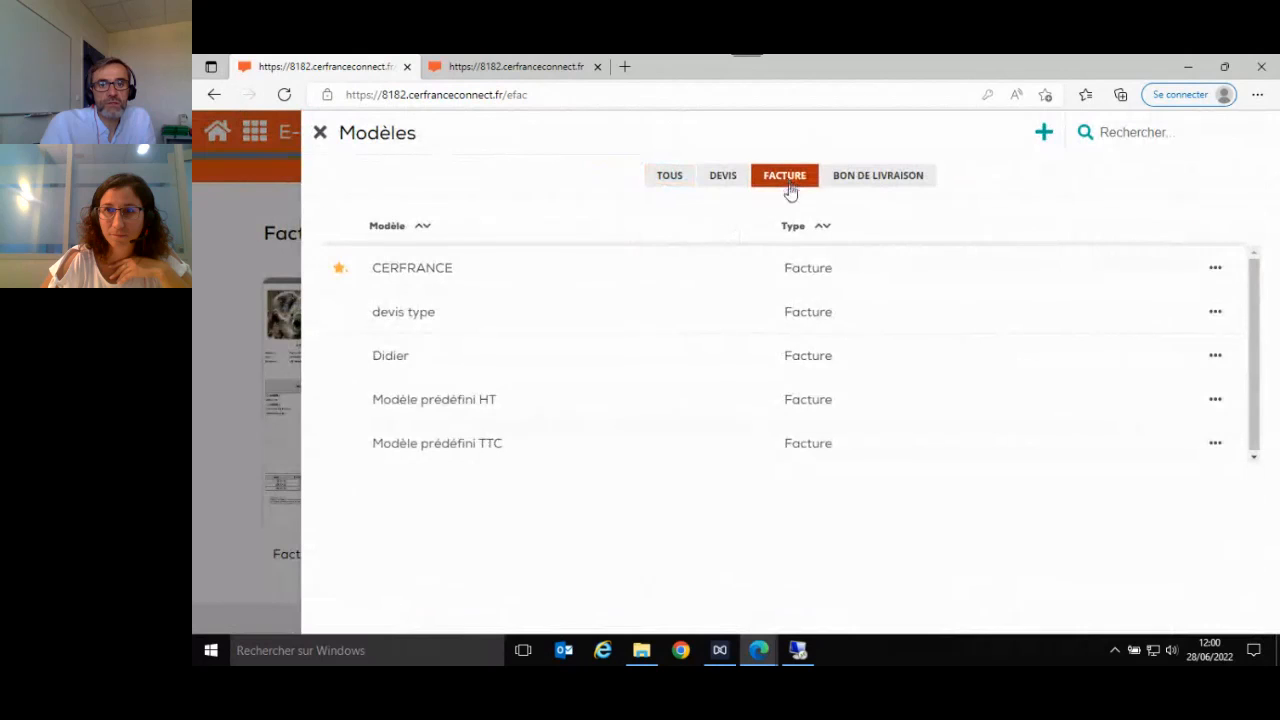
left_click(1044, 138)
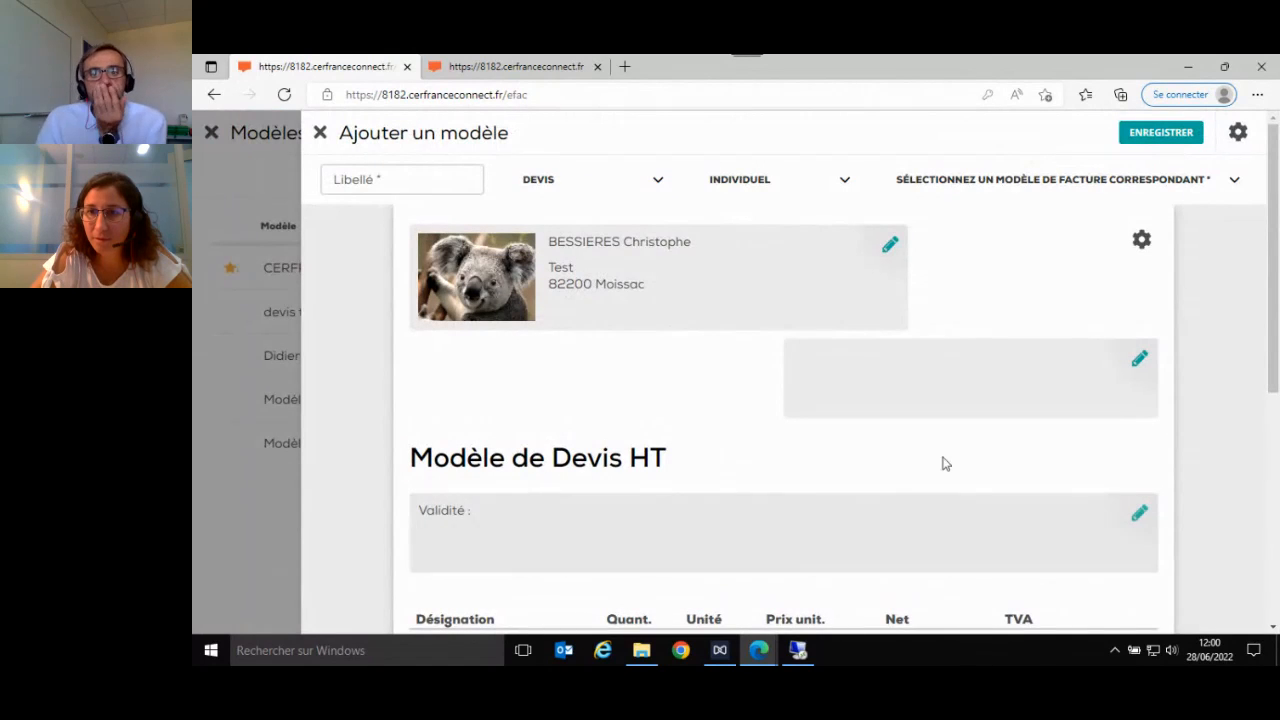
left_click(549, 186)
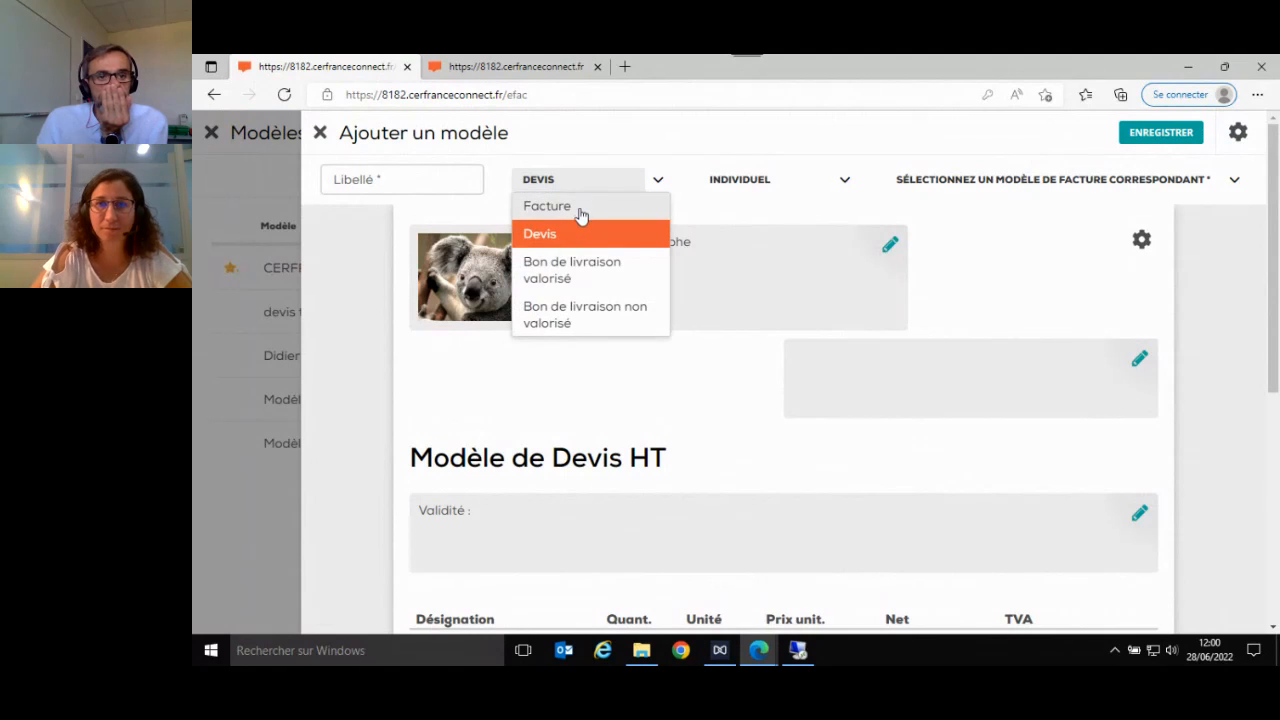
left_click(580, 210)
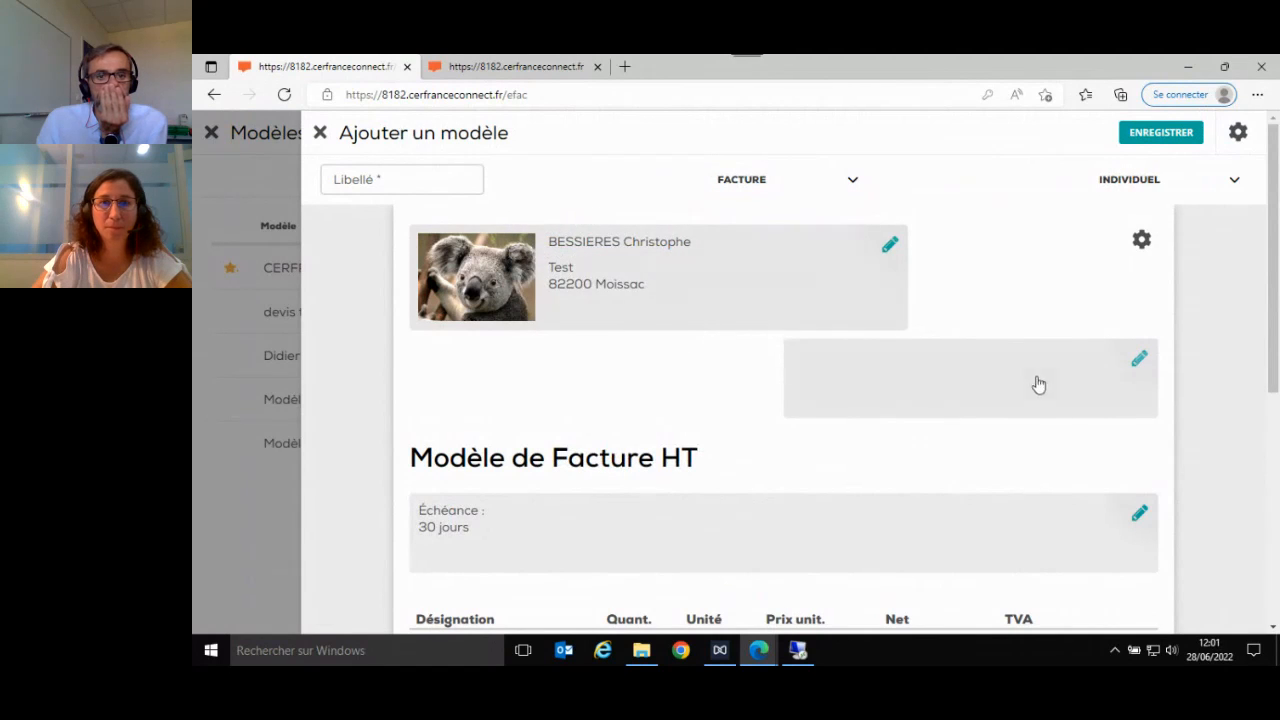
- View the Échéance settings and the layout of the new invoice template, and close it without saving
left_click(1139, 516)
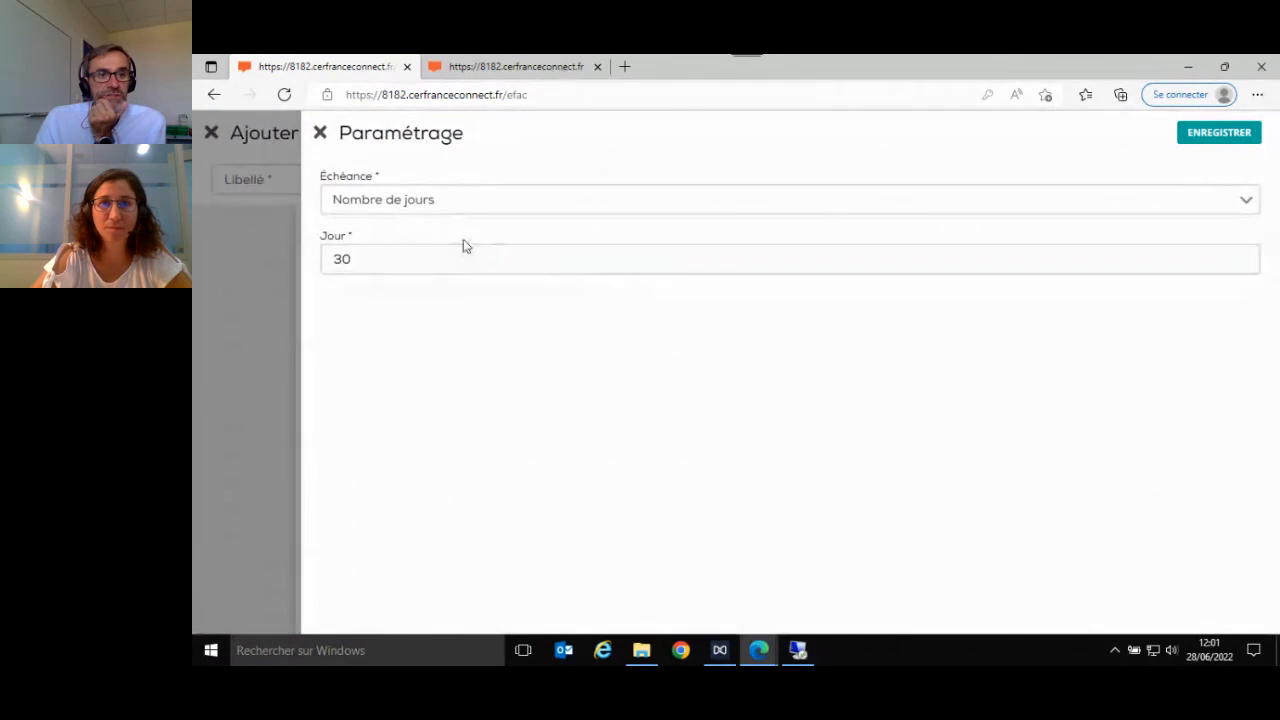
left_click(320, 135)
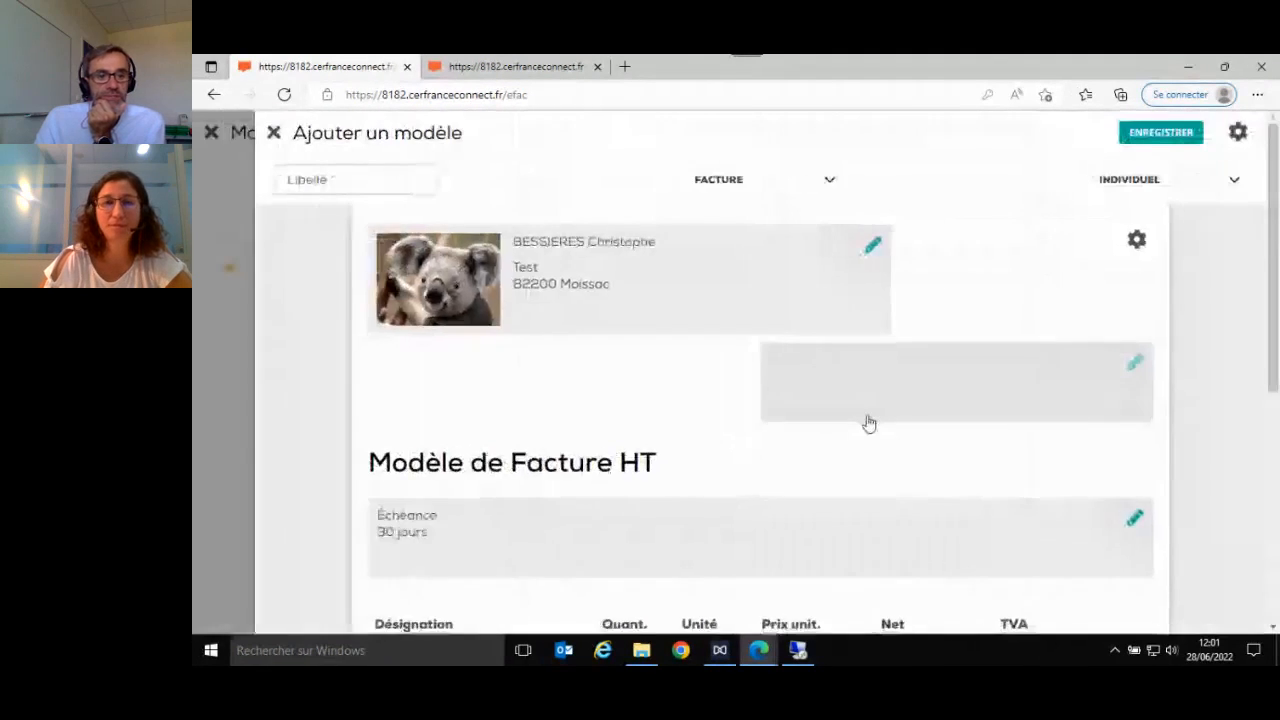
scroll(866, 423, "down", 2)
scroll(877, 431, "up", 2)
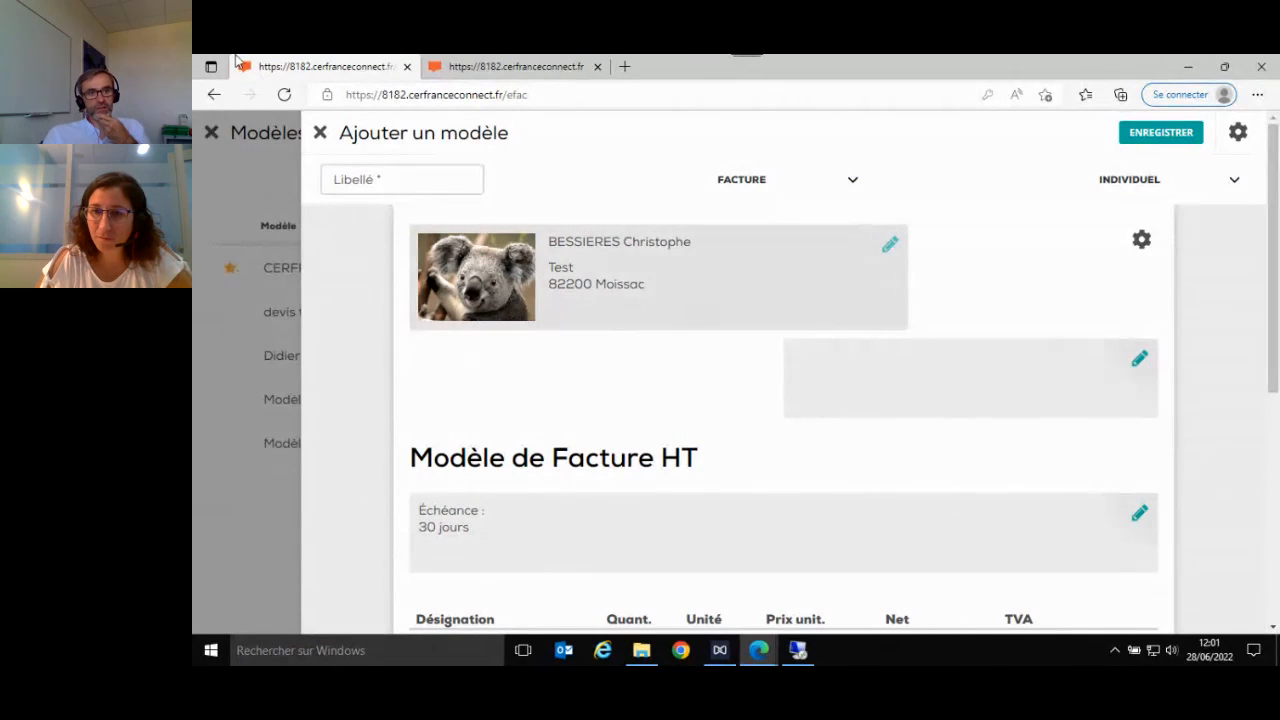
left_click(320, 135)
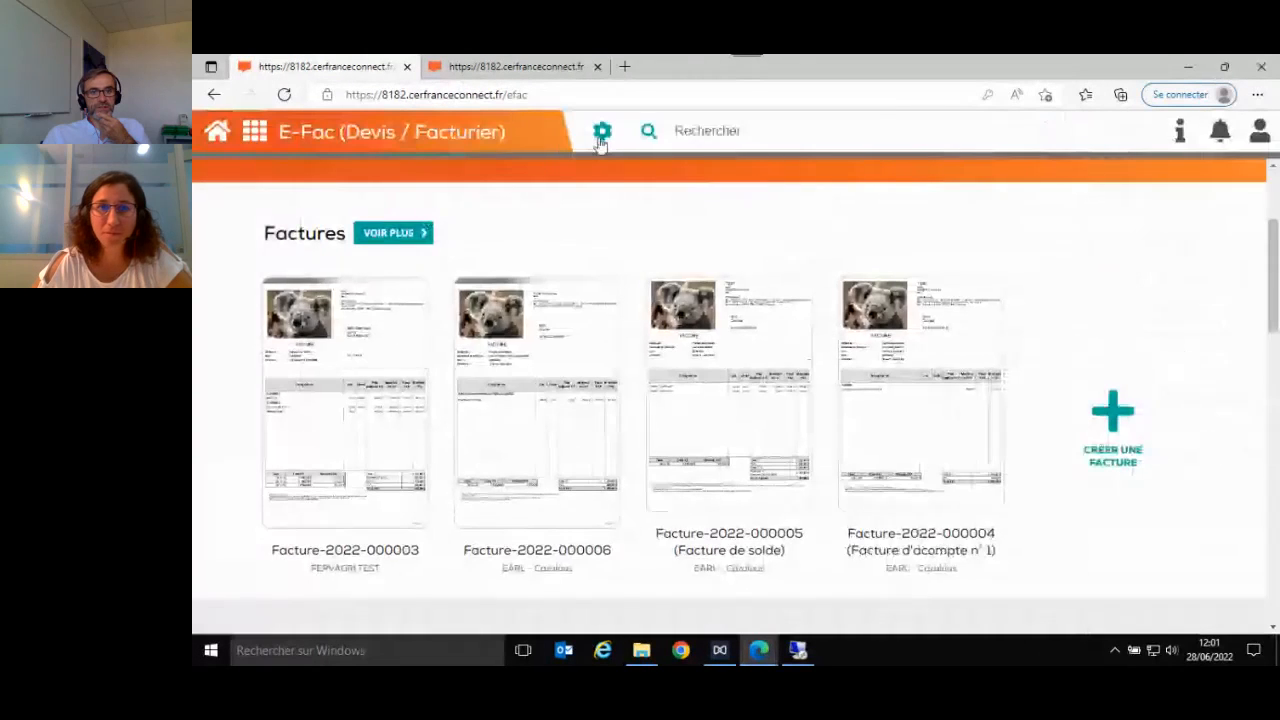
- Open the document templates and start a new template of type Facture
left_click(601, 131)
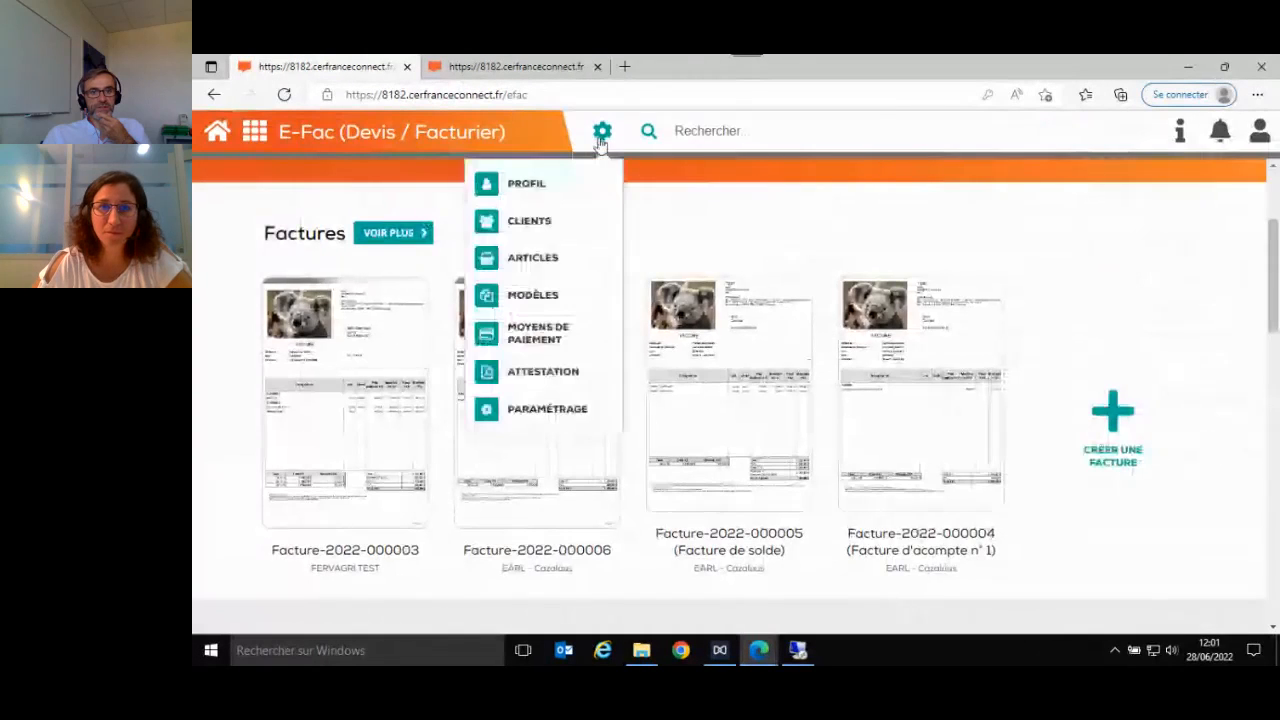
left_click(535, 300)
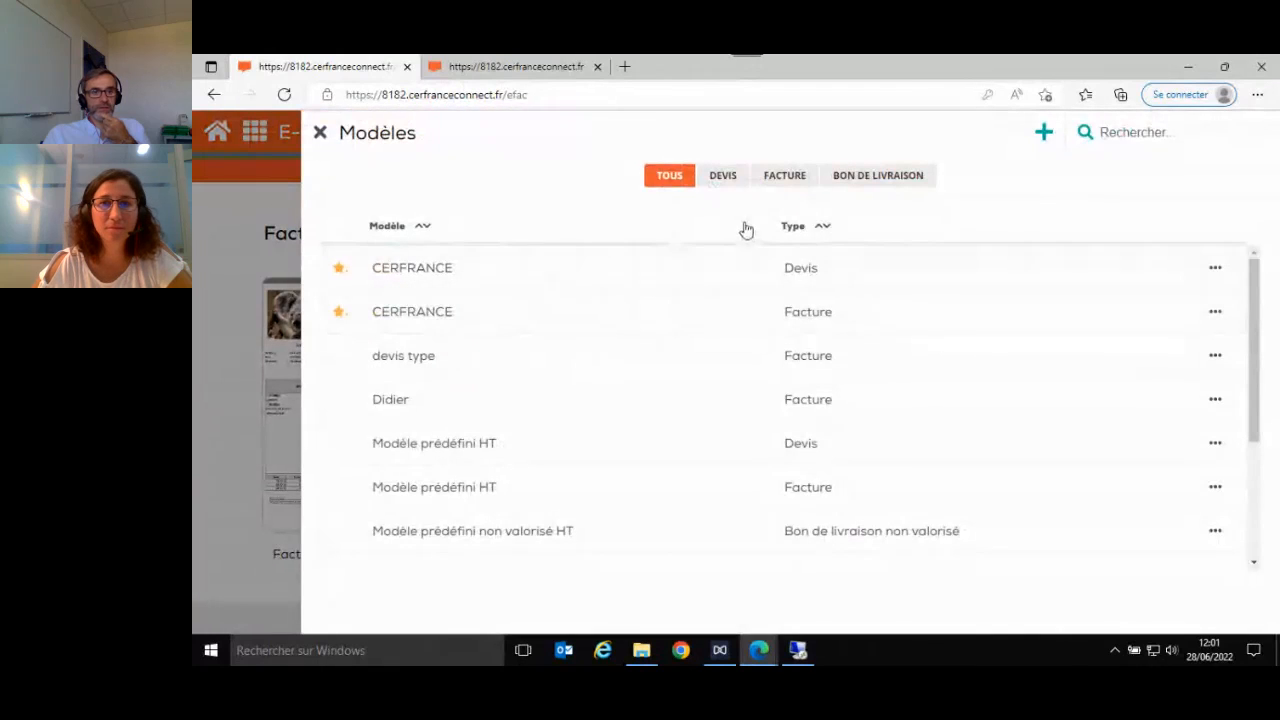
left_click(1045, 134)
left_click(566, 184)
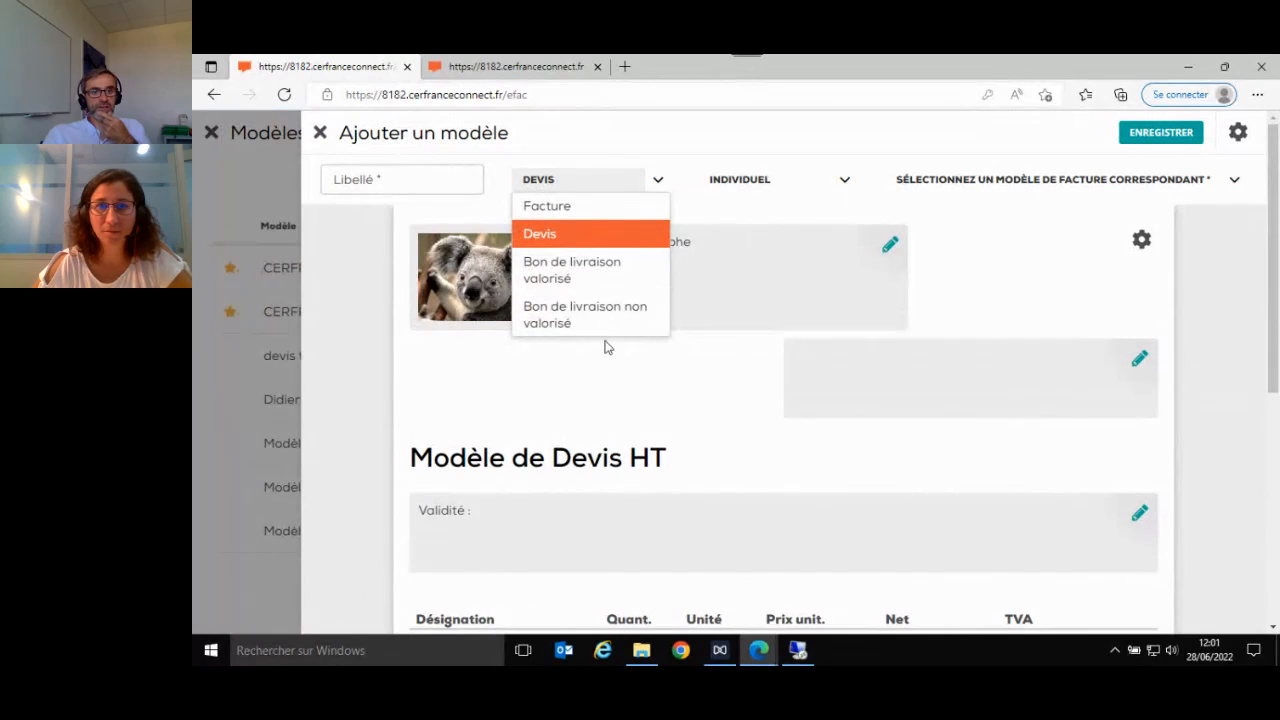
left_click(626, 208)
left_click(726, 208)
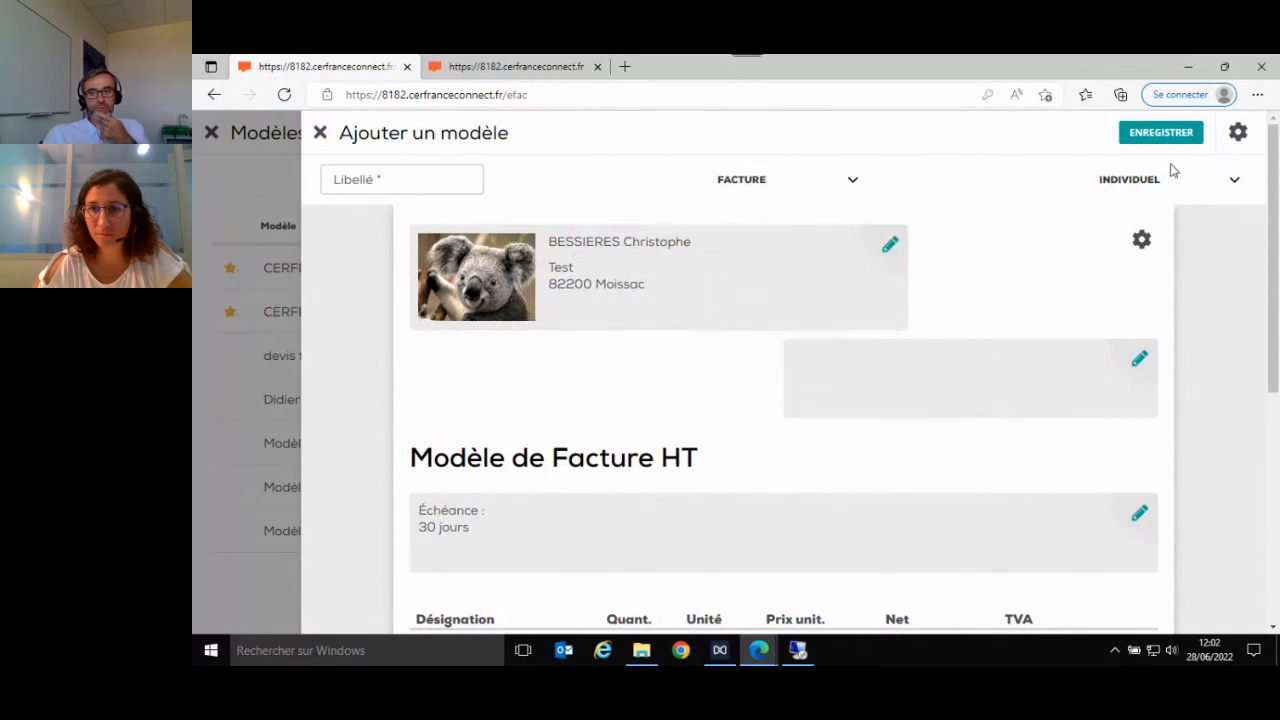
- Switch the new invoice template to Société, examine its header, article and totals areas, and close it and the template list without saving
left_click(1236, 186)
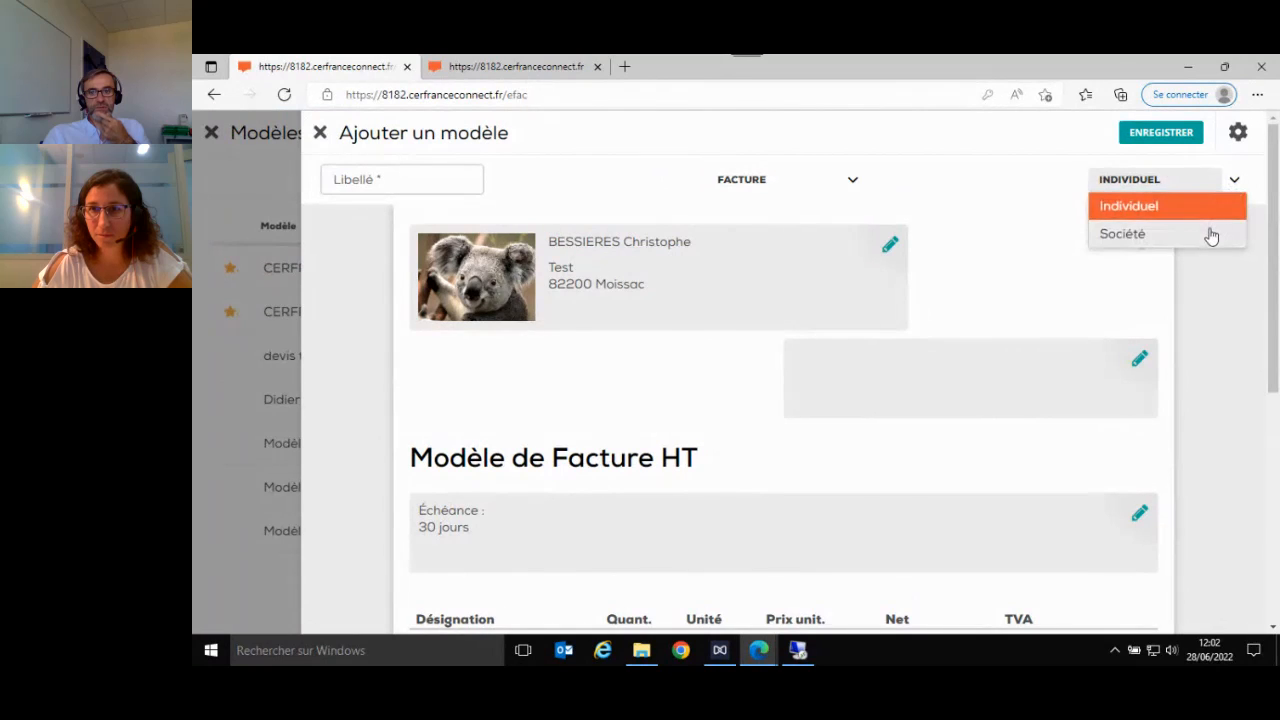
left_click(1211, 234)
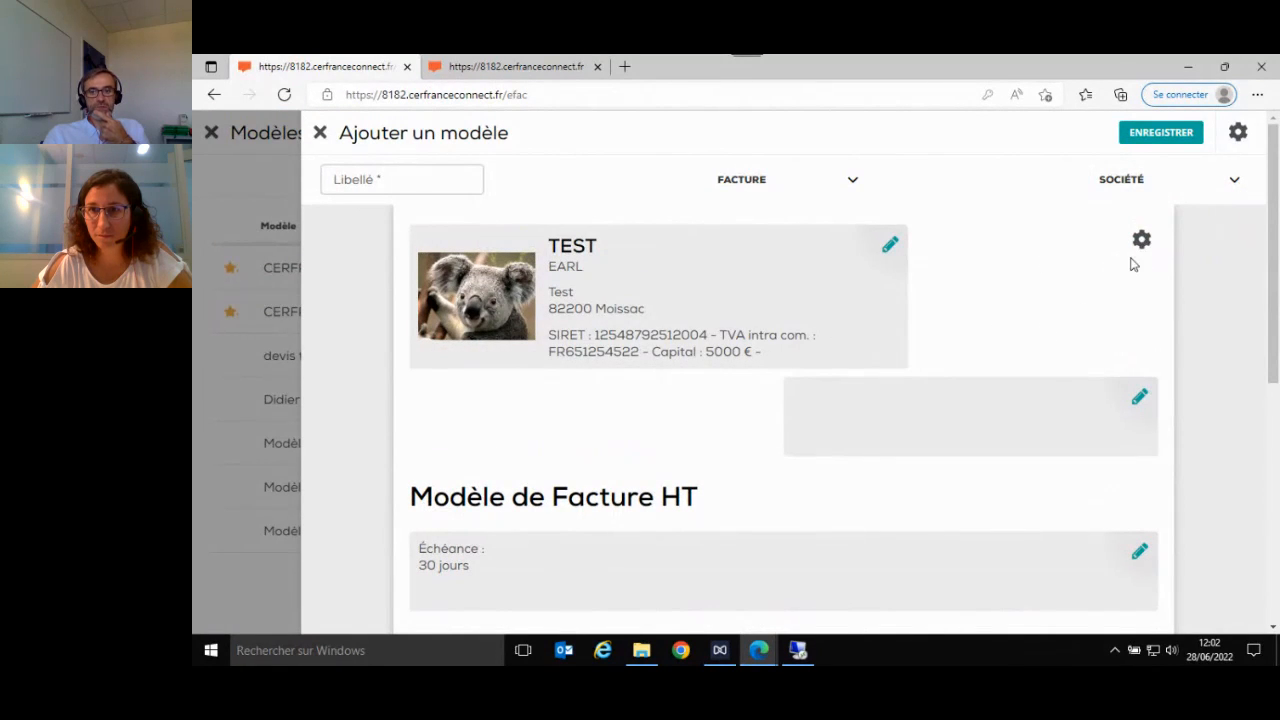
scroll(1077, 326, "down", 3)
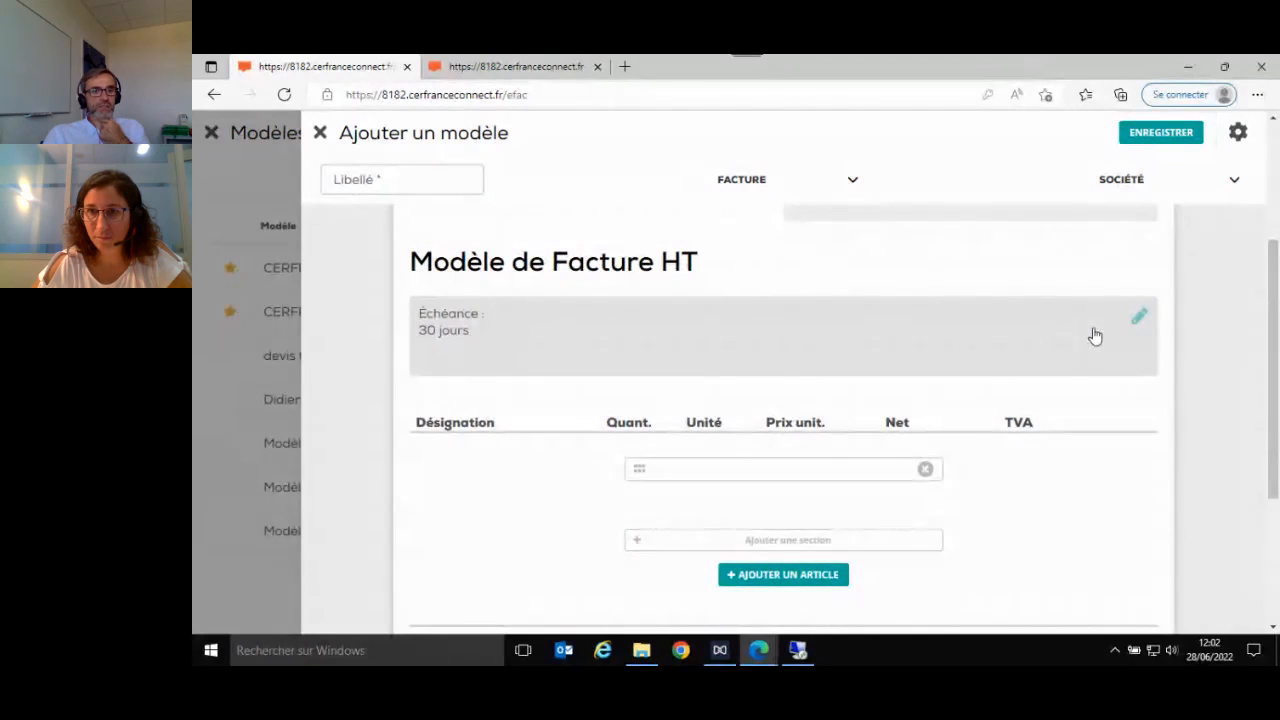
scroll(1095, 339, "down", 3)
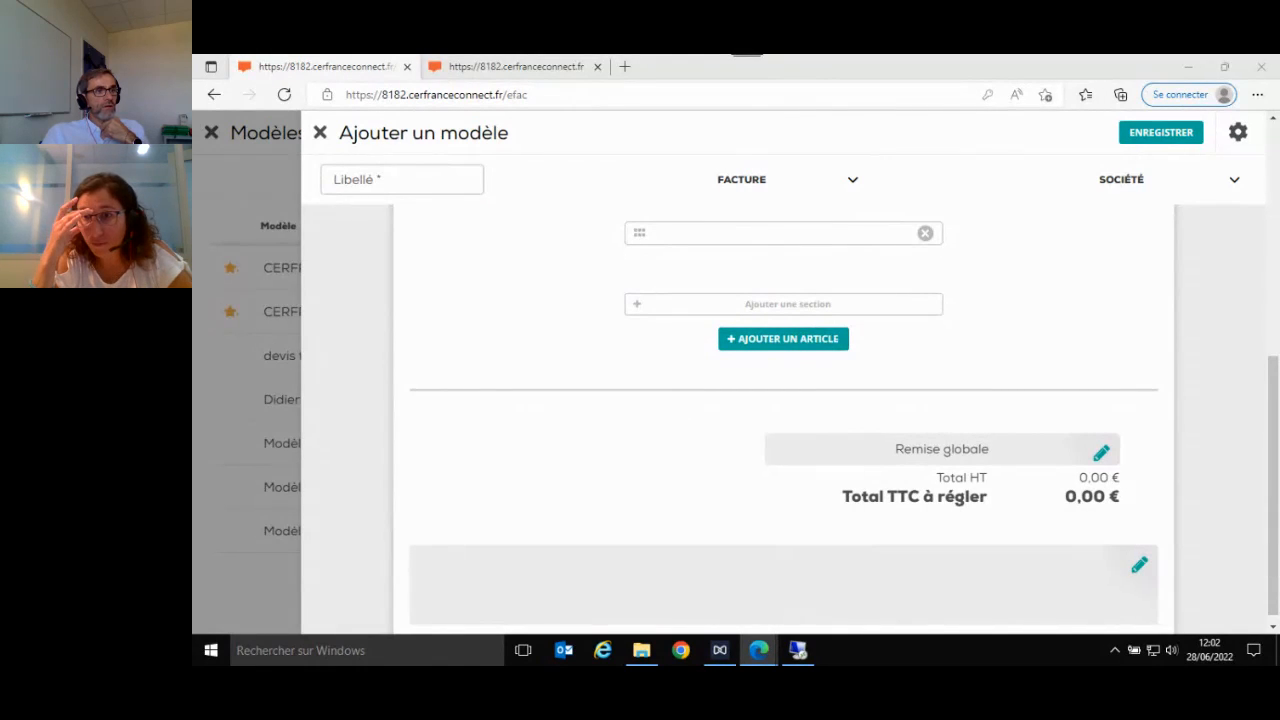
left_click(321, 134)
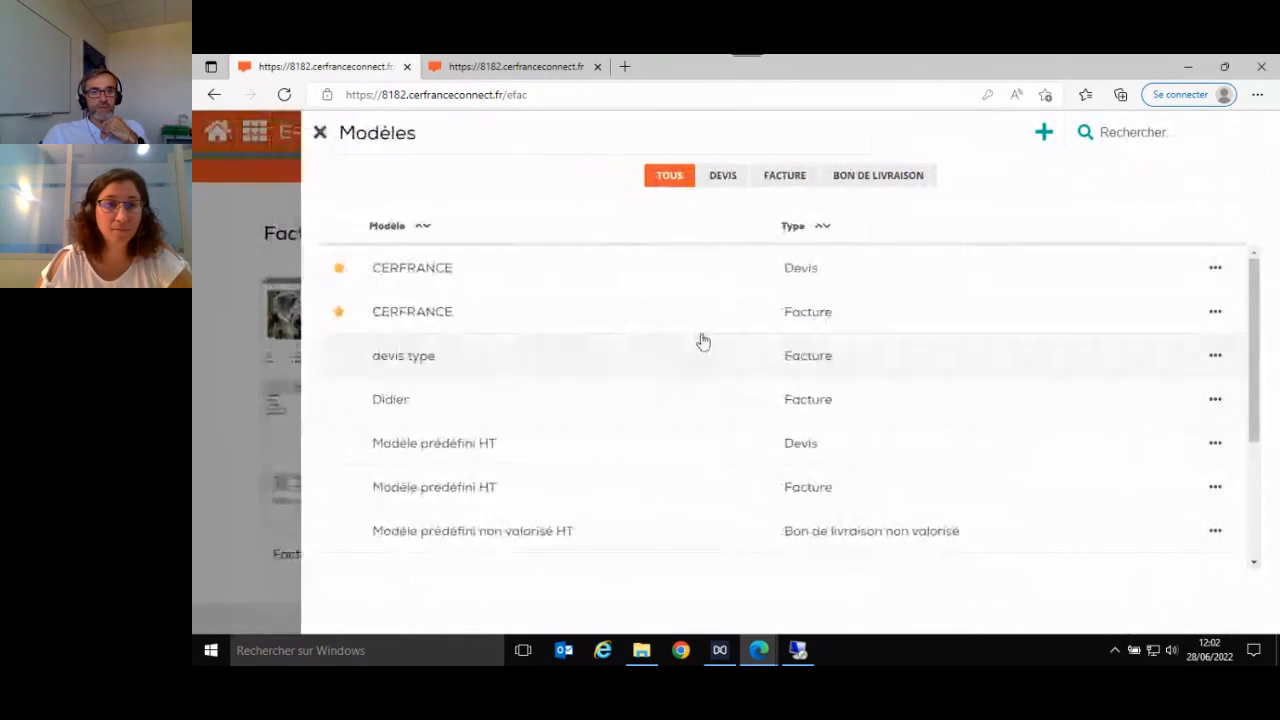
left_click(321, 140)
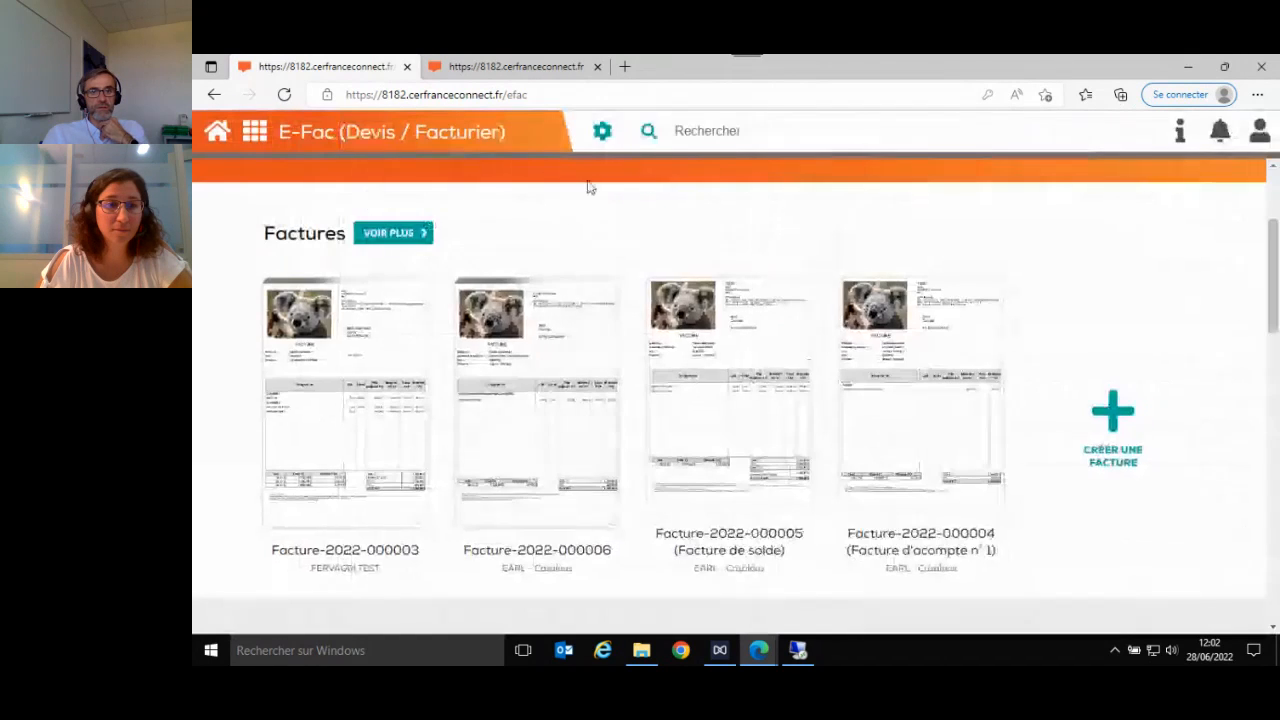
- Open the company profile, view the Structure sociétaire details, and close the profile without saving
left_click(601, 132)
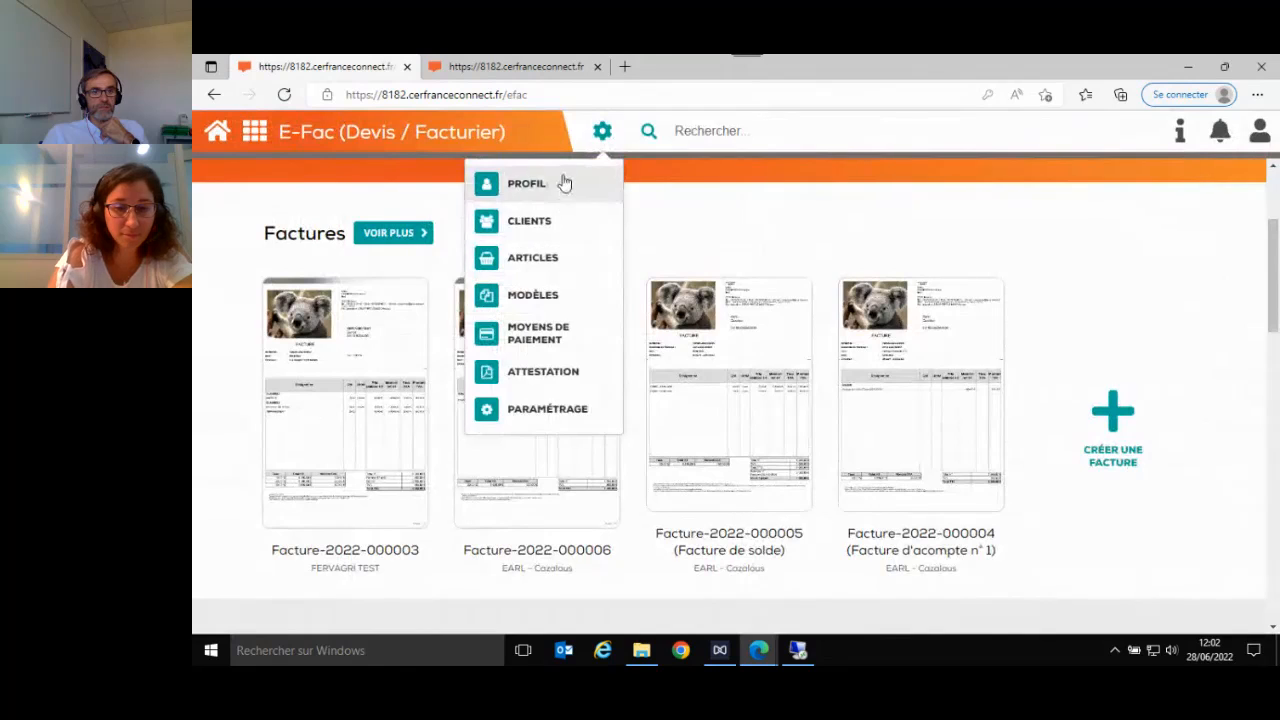
left_click(564, 181)
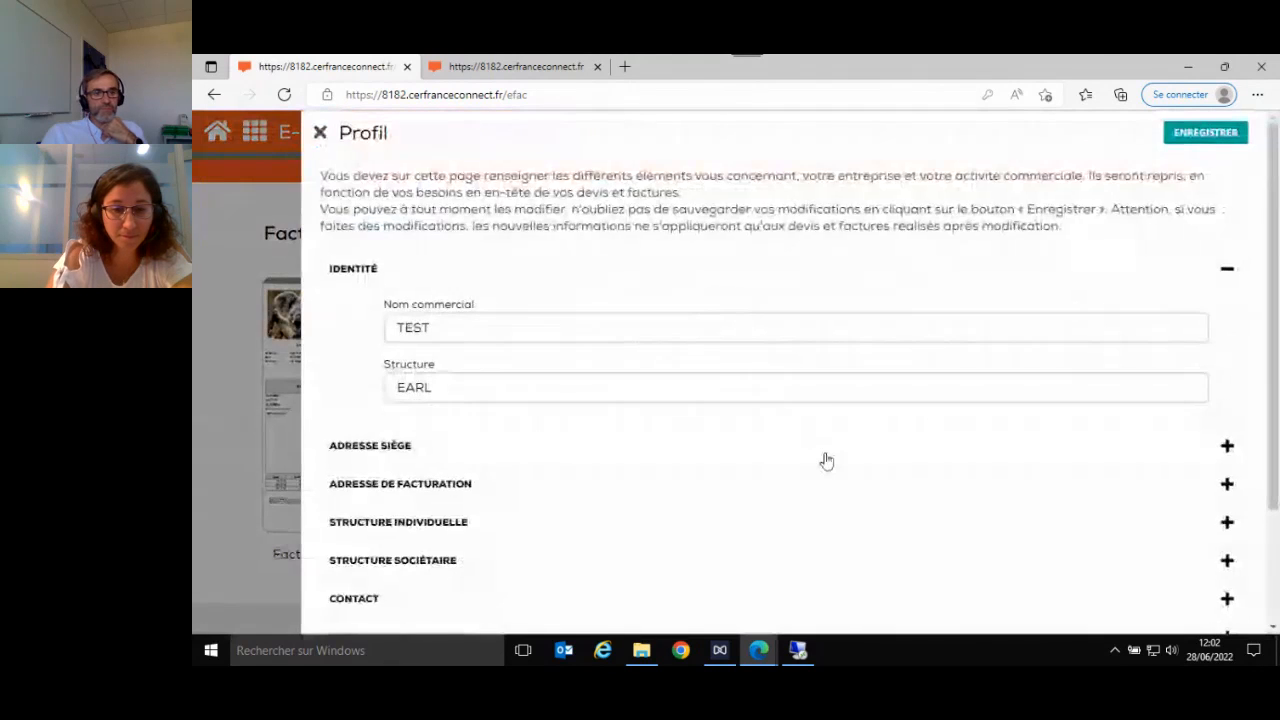
scroll(824, 459, "down", 1)
scroll(829, 467, "down", 2)
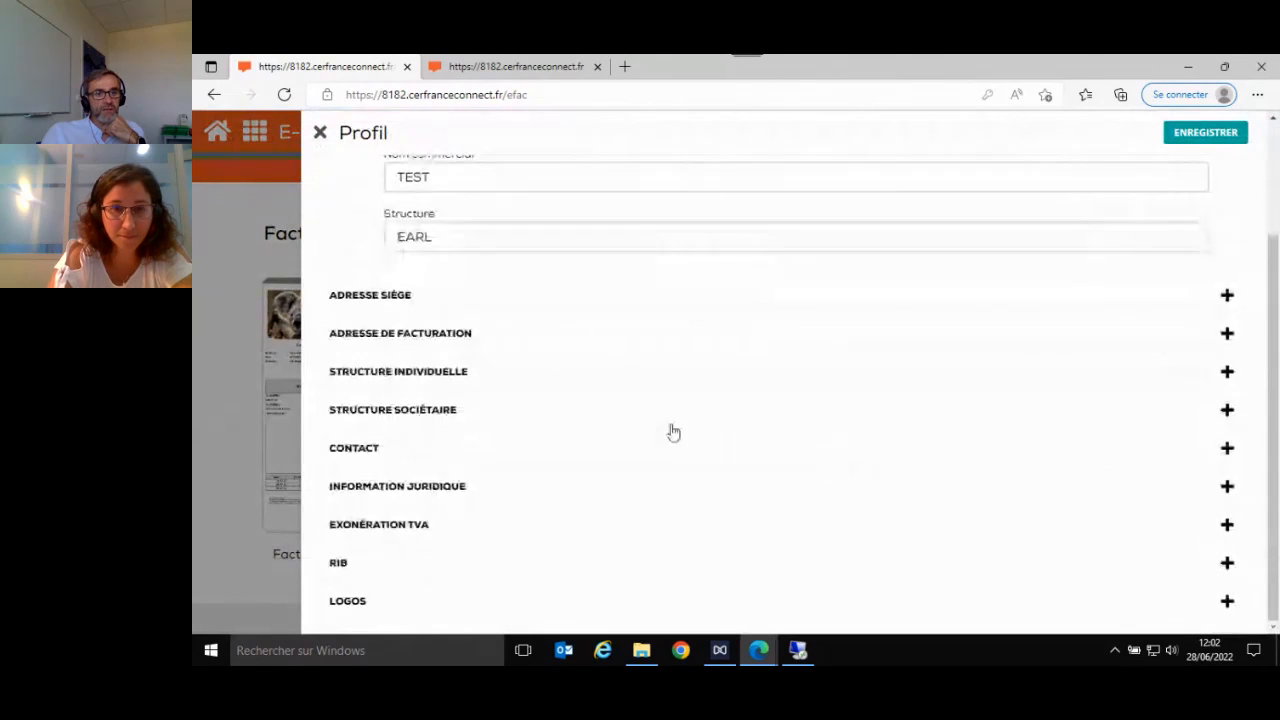
left_click(1226, 412)
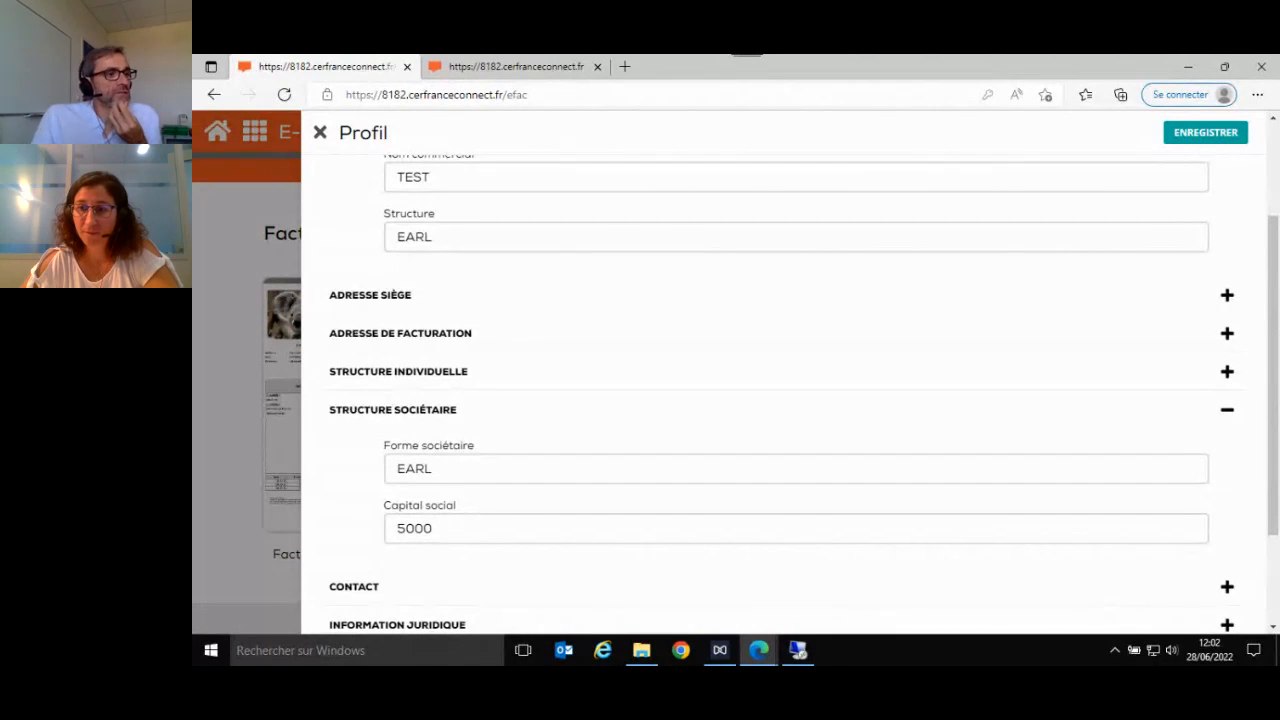
left_click(321, 143)
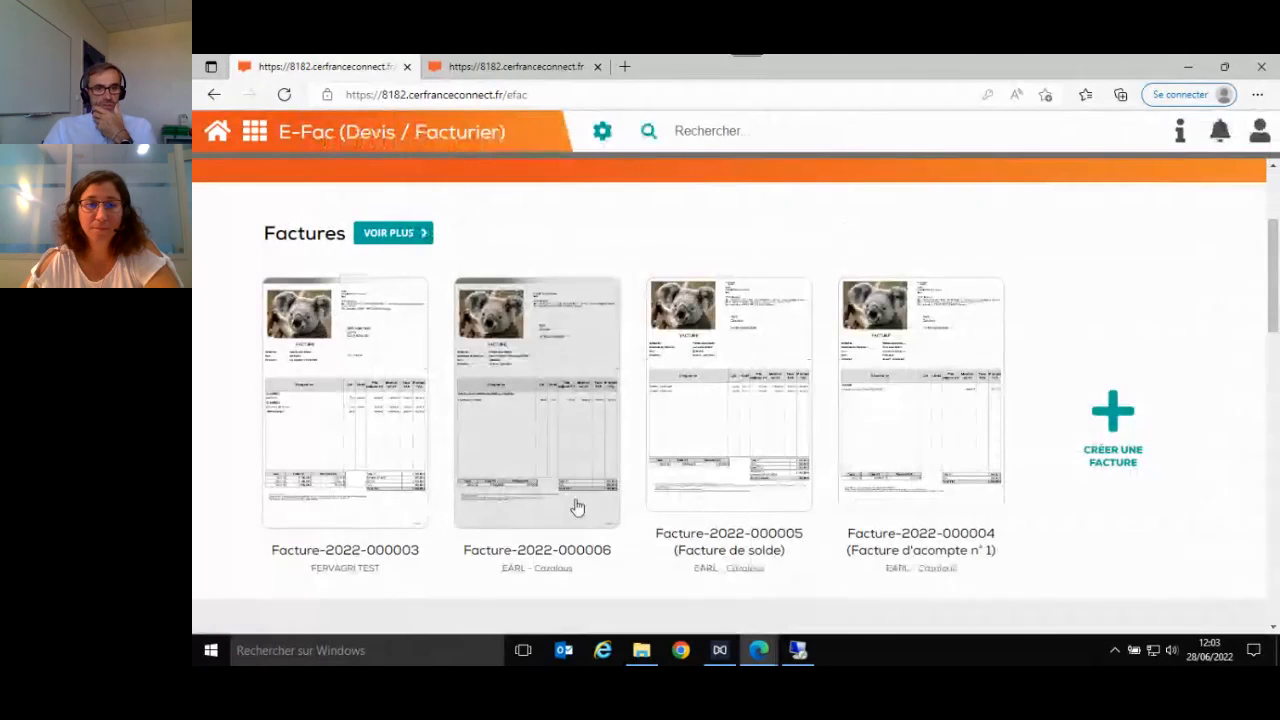
- Open the first quote in the Devis section, review its totals and closing terms, and close it
scroll(575, 506, "down", 2)
scroll(575, 506, "down", 5)
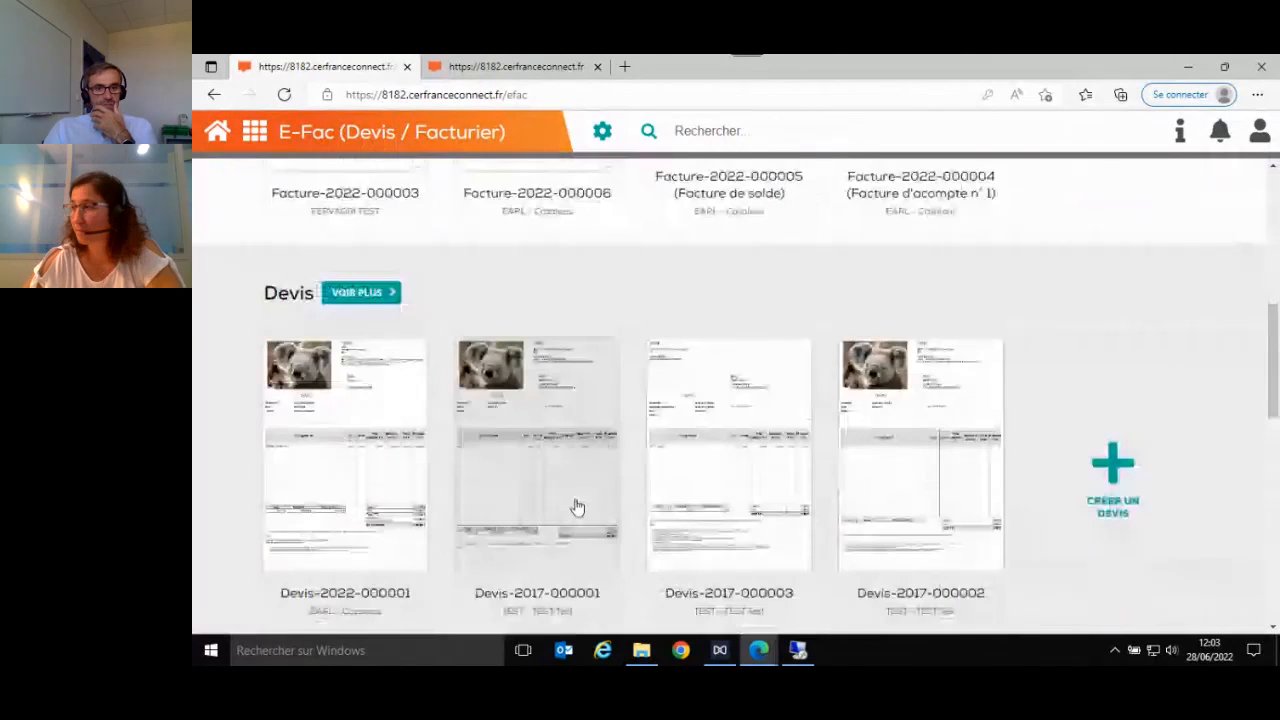
left_click(388, 497)
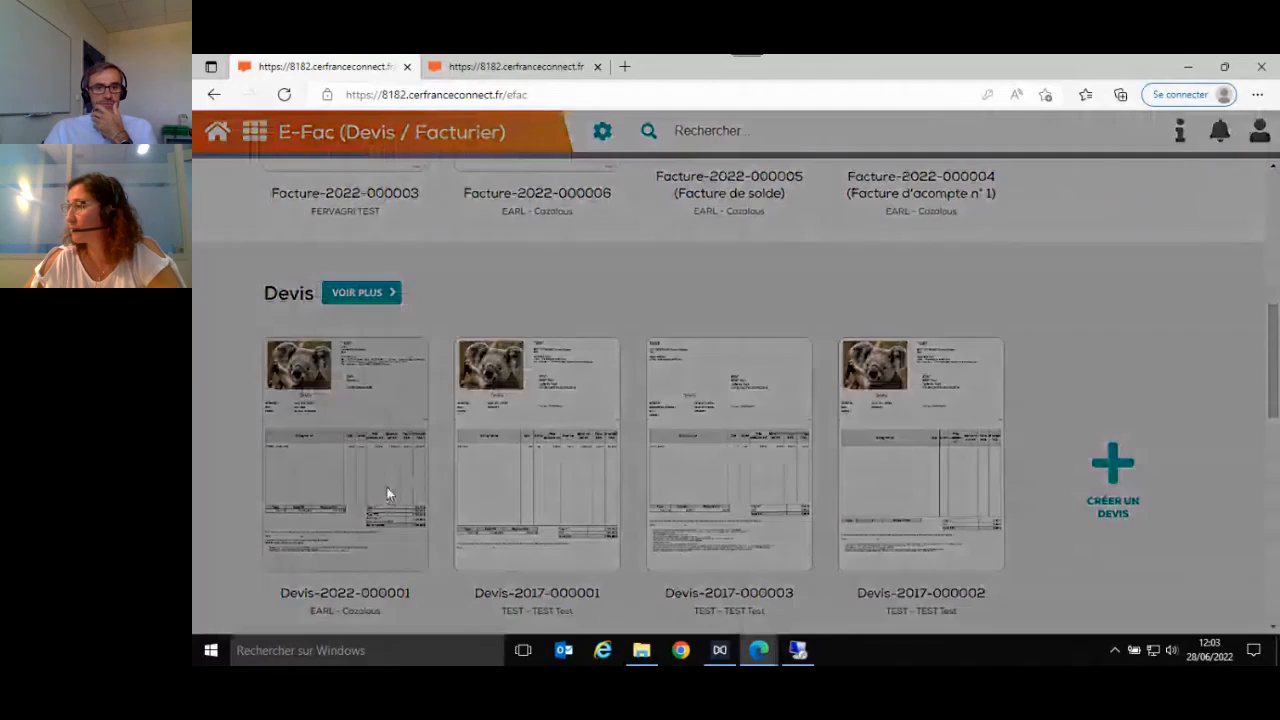
scroll(826, 465, "down", 5)
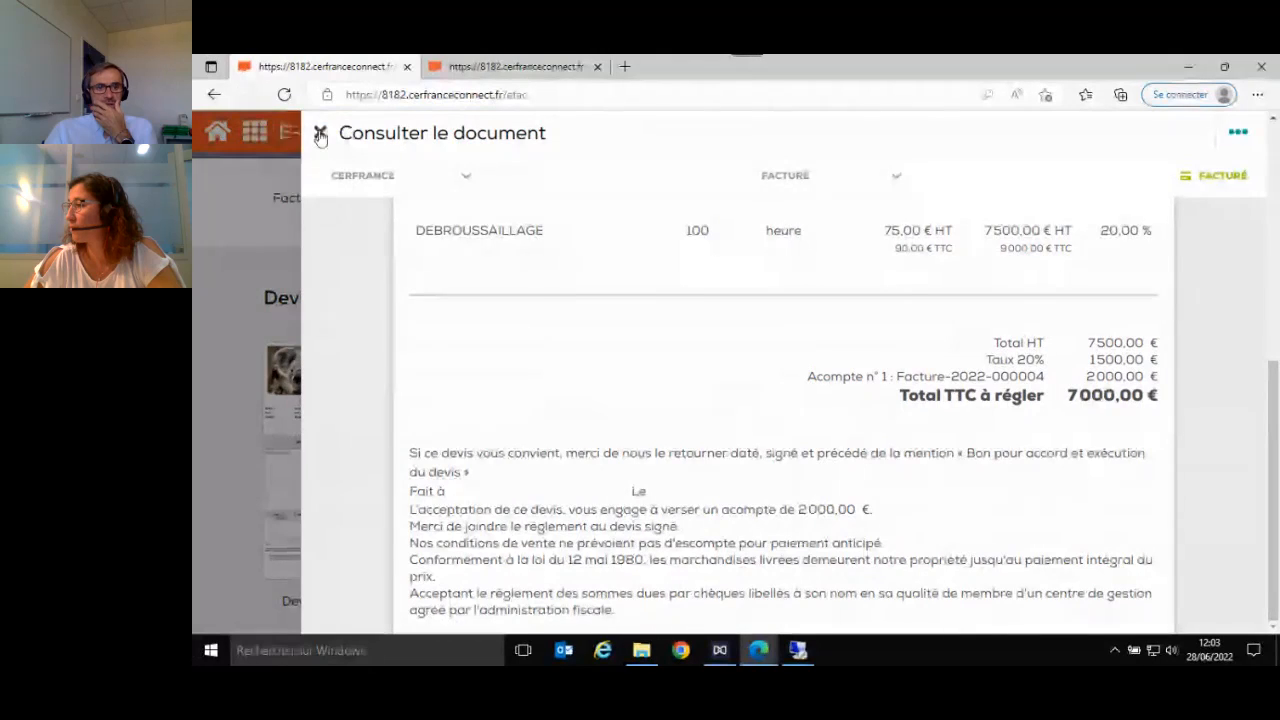
left_click(320, 135)
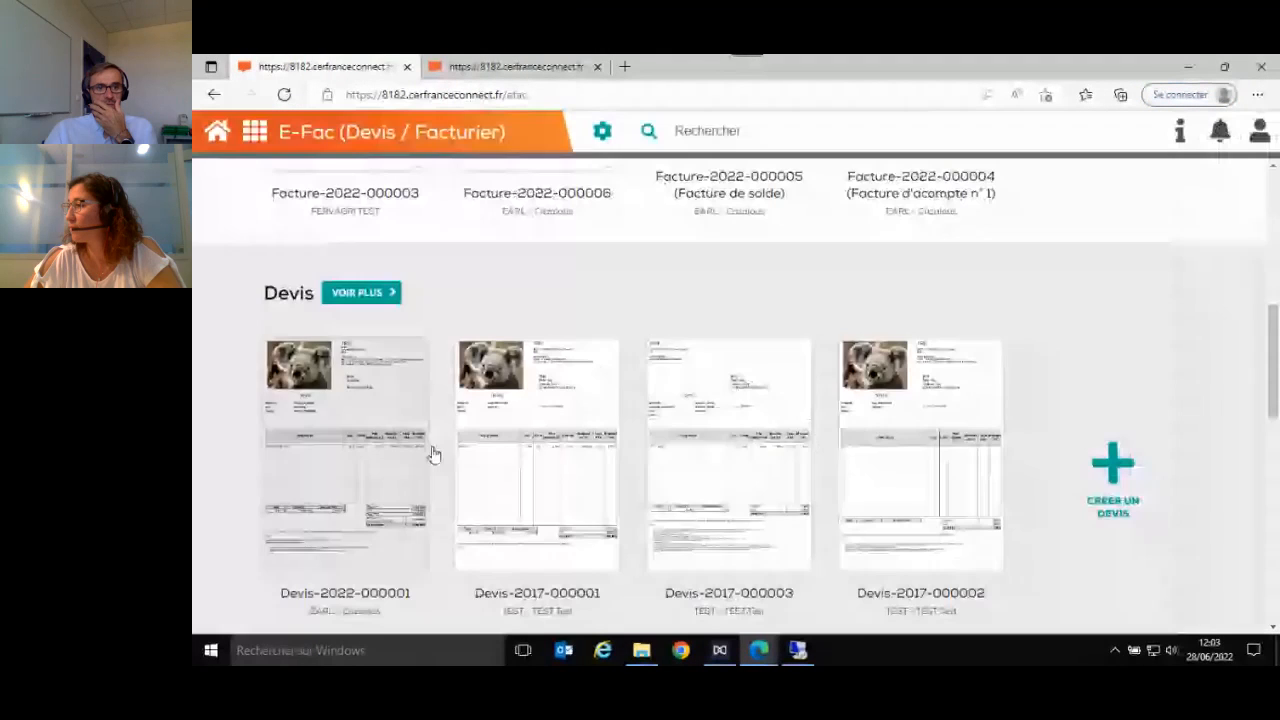
- Start a new quote, select the article BOTTES CARREES for a line, review its price fields, and close without saving
left_click(1108, 463)
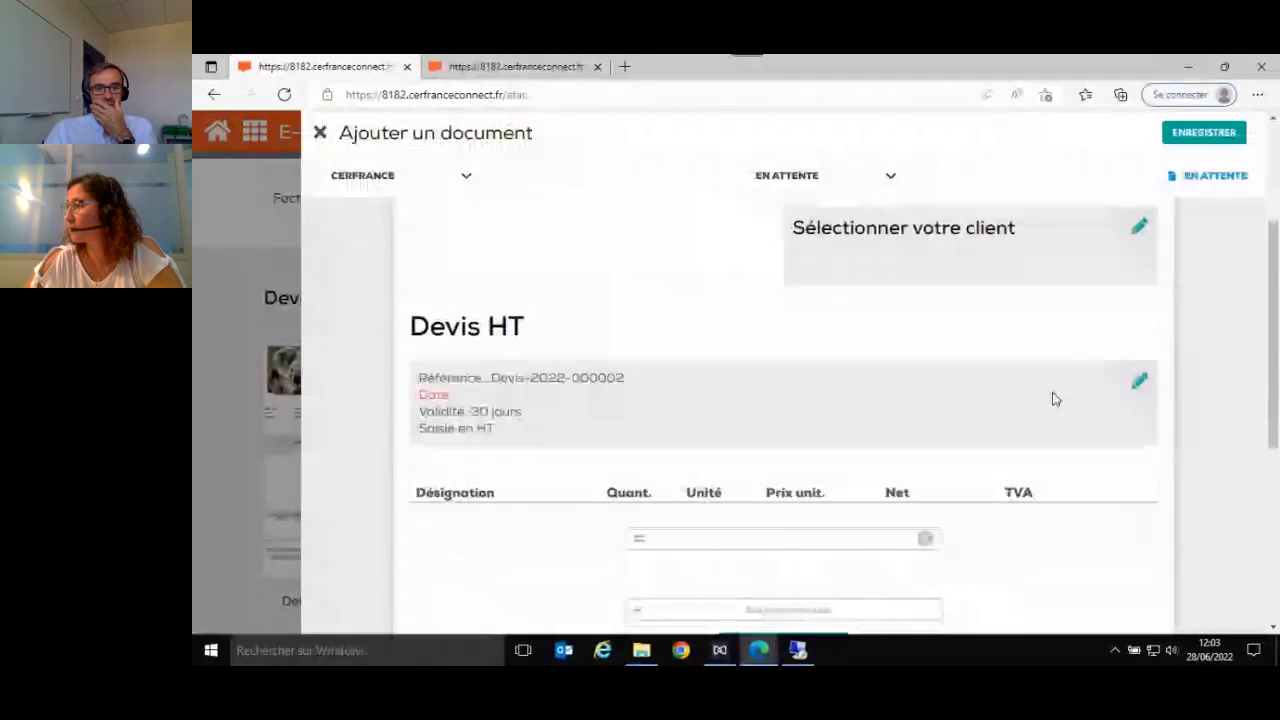
scroll(900, 395, "down", 3)
left_click(797, 403)
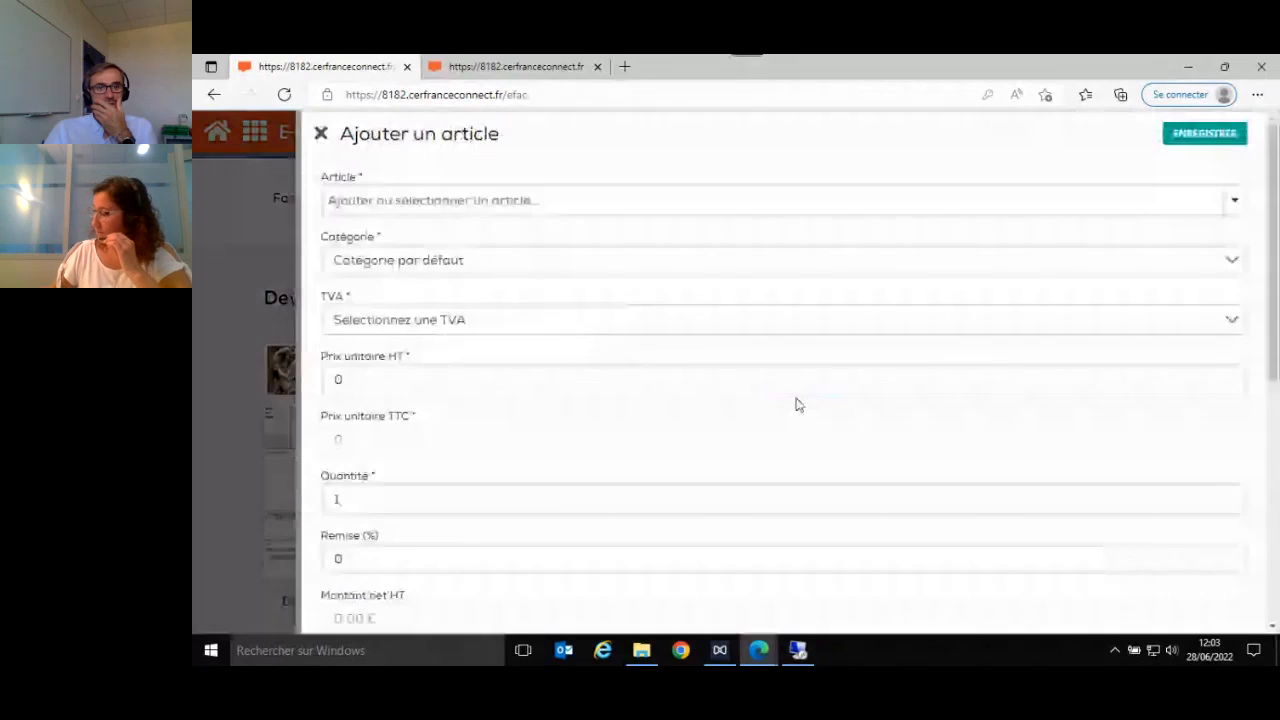
left_click(606, 205)
left_click(583, 290)
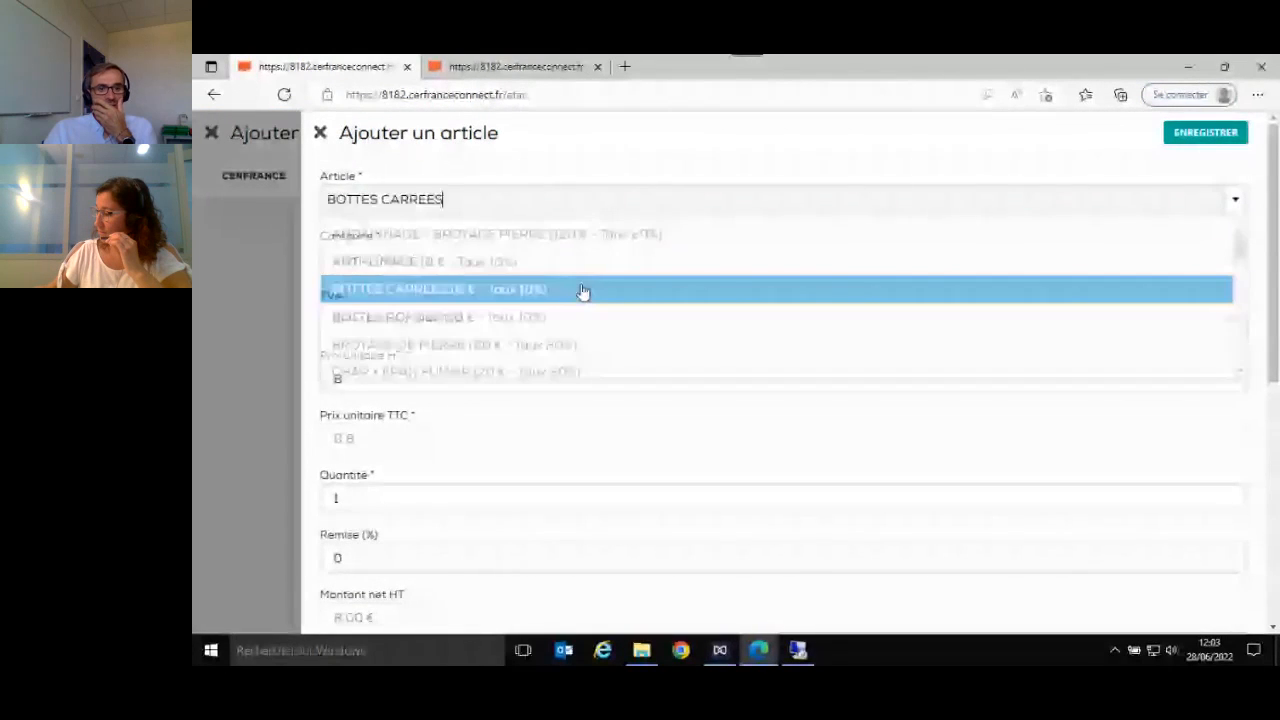
scroll(400, 410, "down", 2)
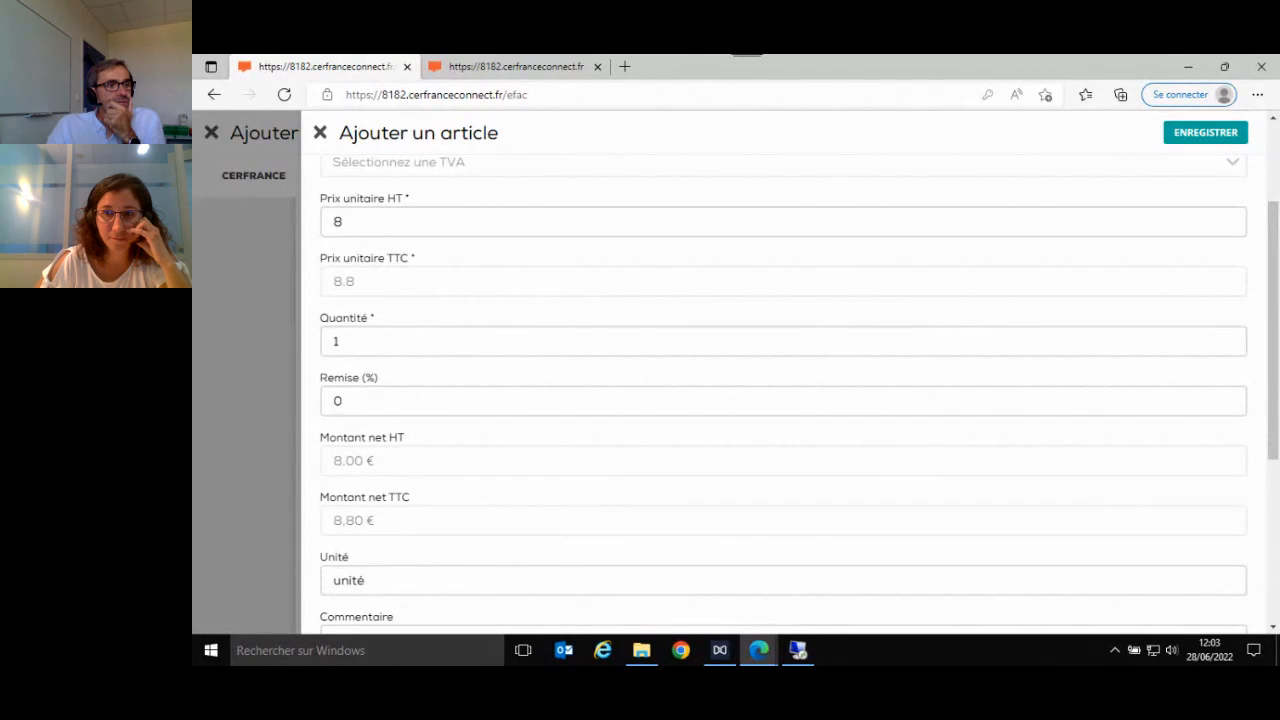
left_click(320, 134)
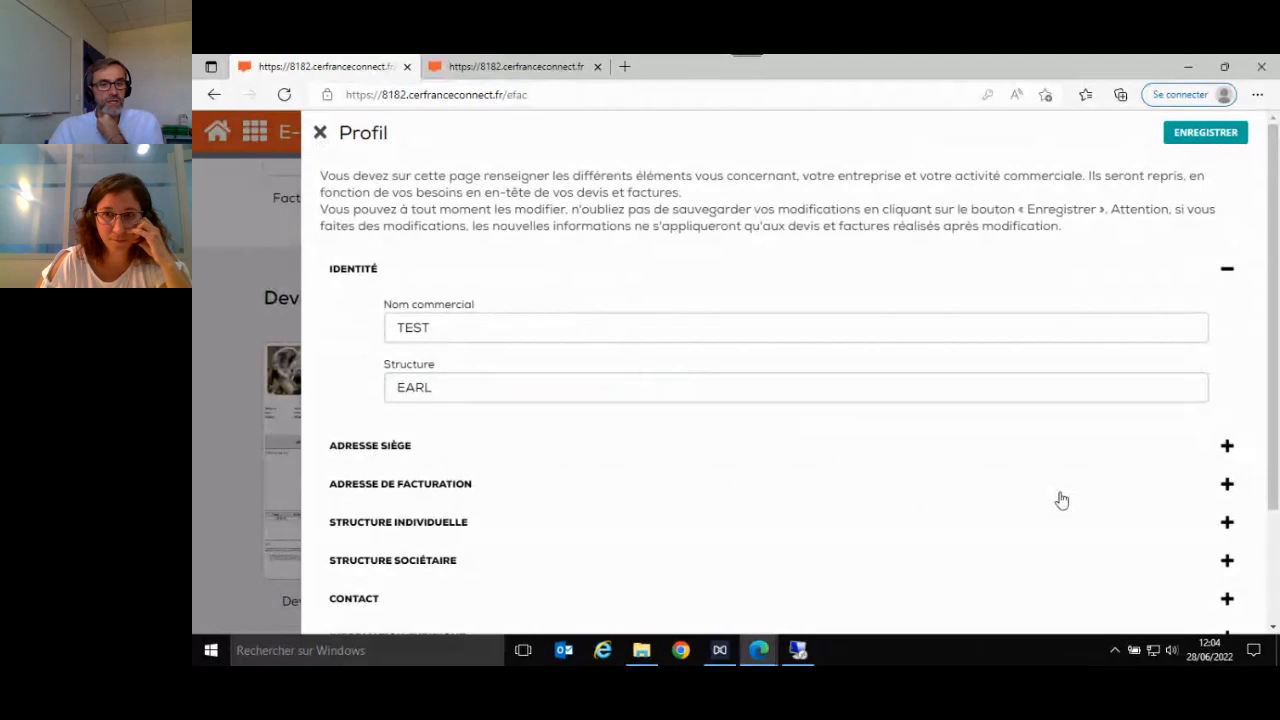
- Set the Nom commercial in the company profile to TEST 2 and save the profile
scroll(1095, 555, "down", 2)
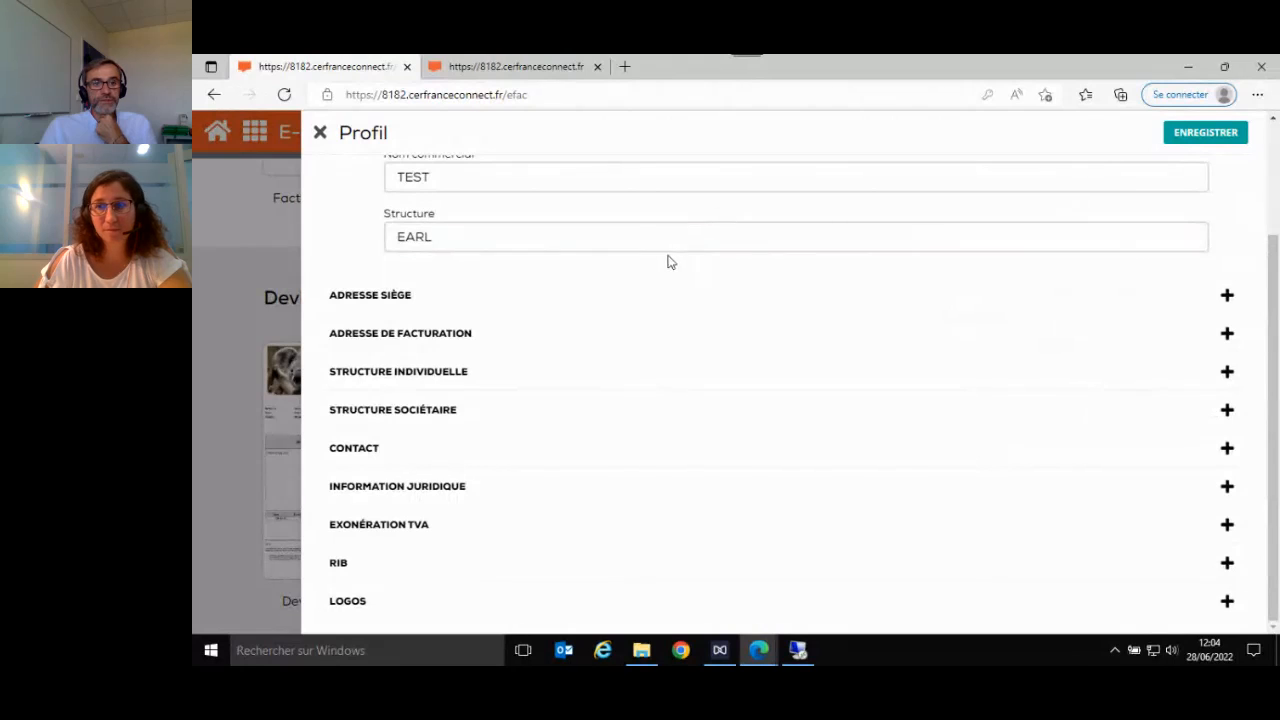
left_click(523, 180)
type("2")
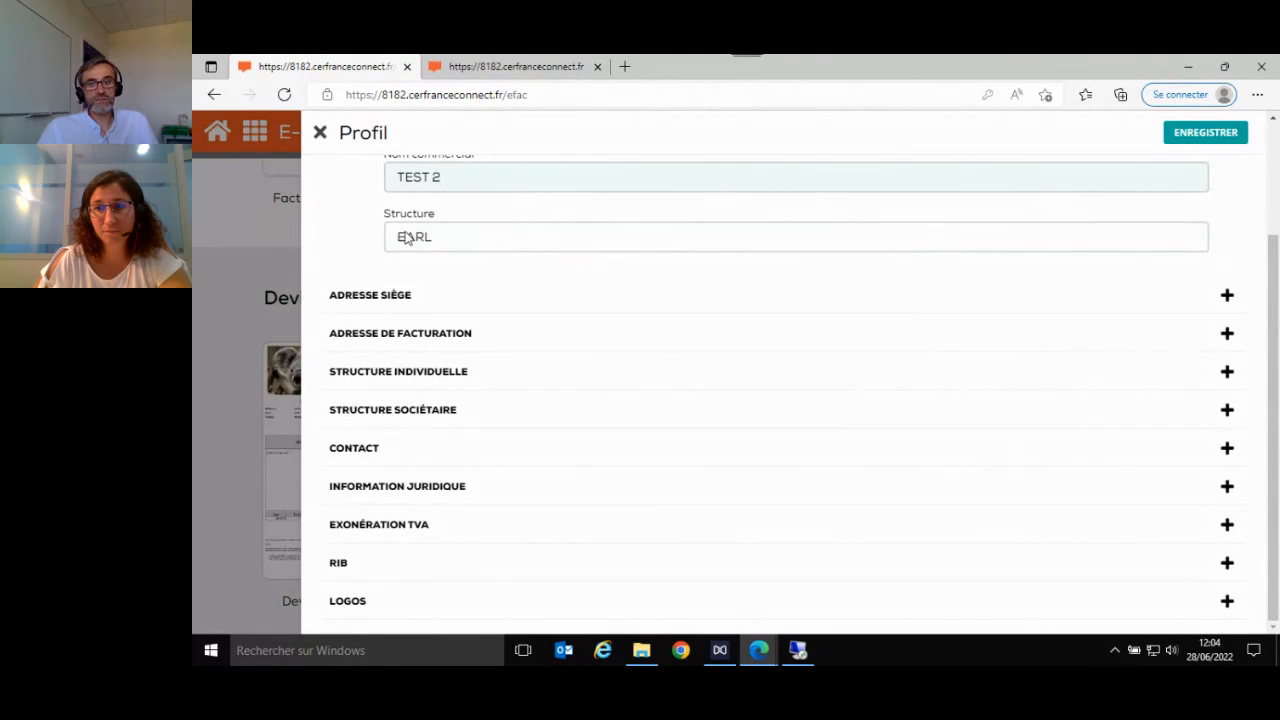
left_click(1188, 134)
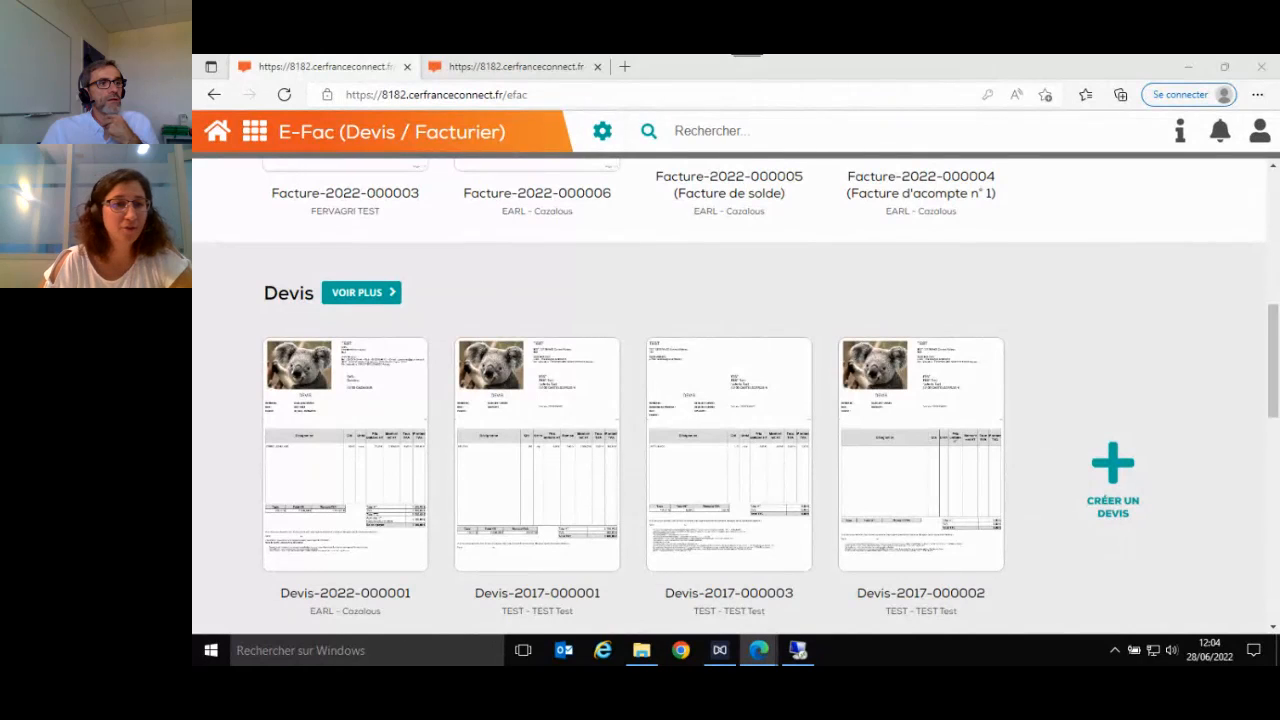
- Reopen the company profile, view the Exonération TVA options and the Structure individuelle section, and close it without selecting an exemption
left_click(601, 131)
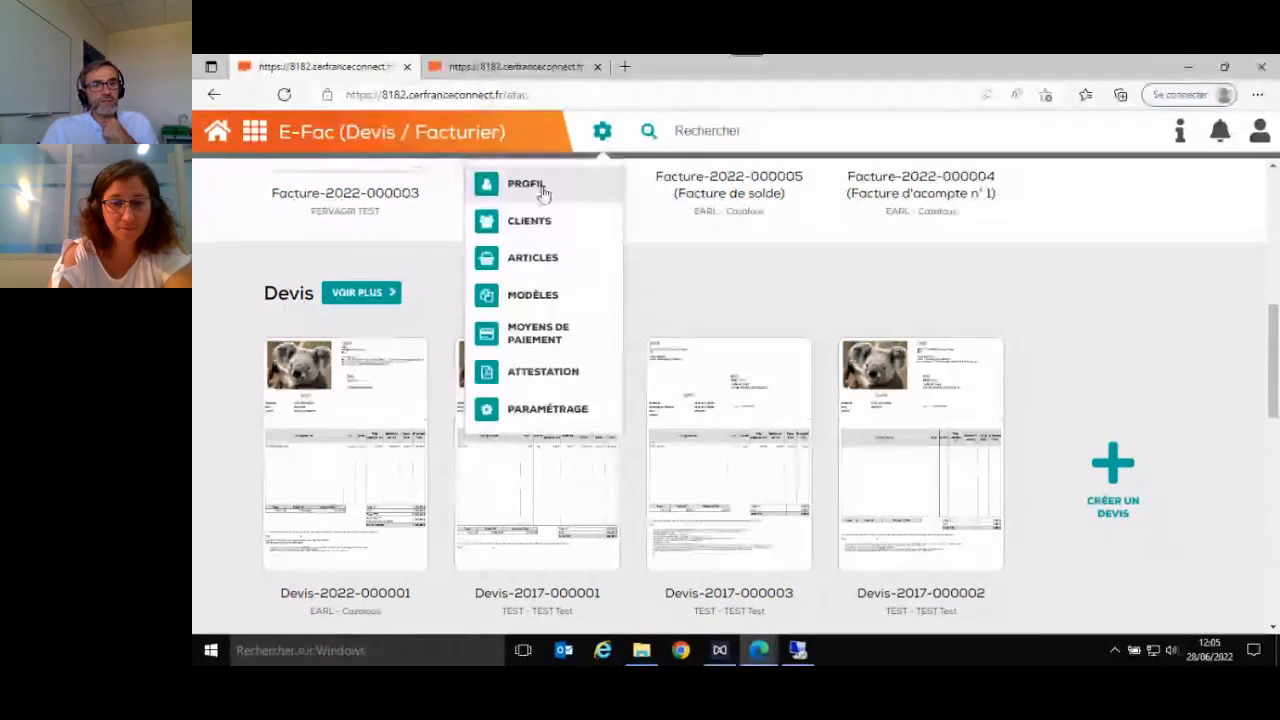
left_click(533, 190)
scroll(826, 469, "down", 2)
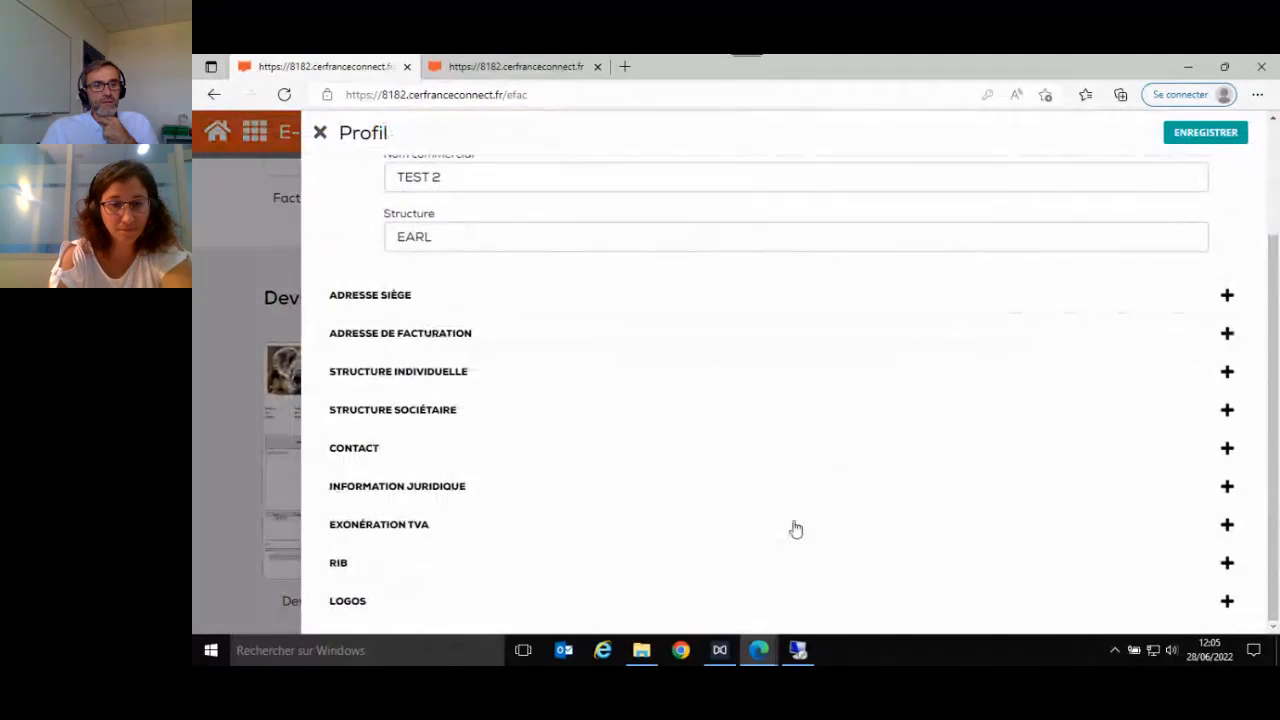
left_click(952, 538)
scroll(1012, 526, "down", 1)
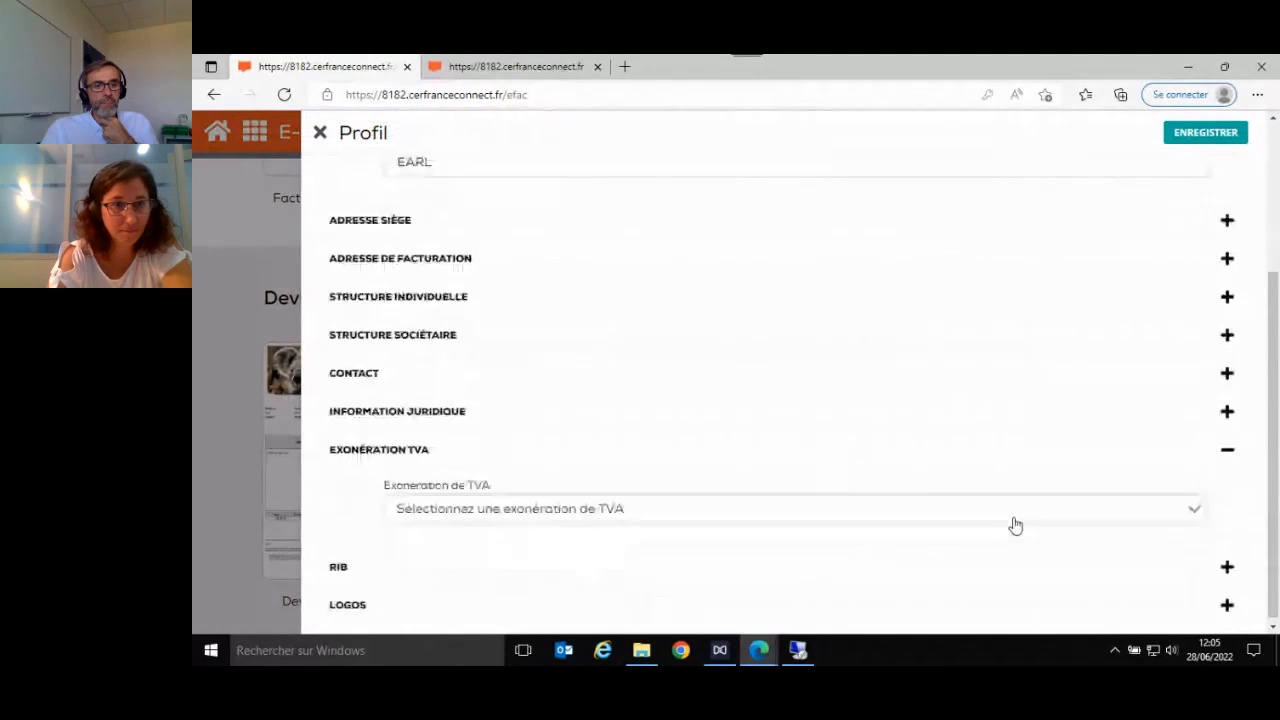
left_click(943, 514)
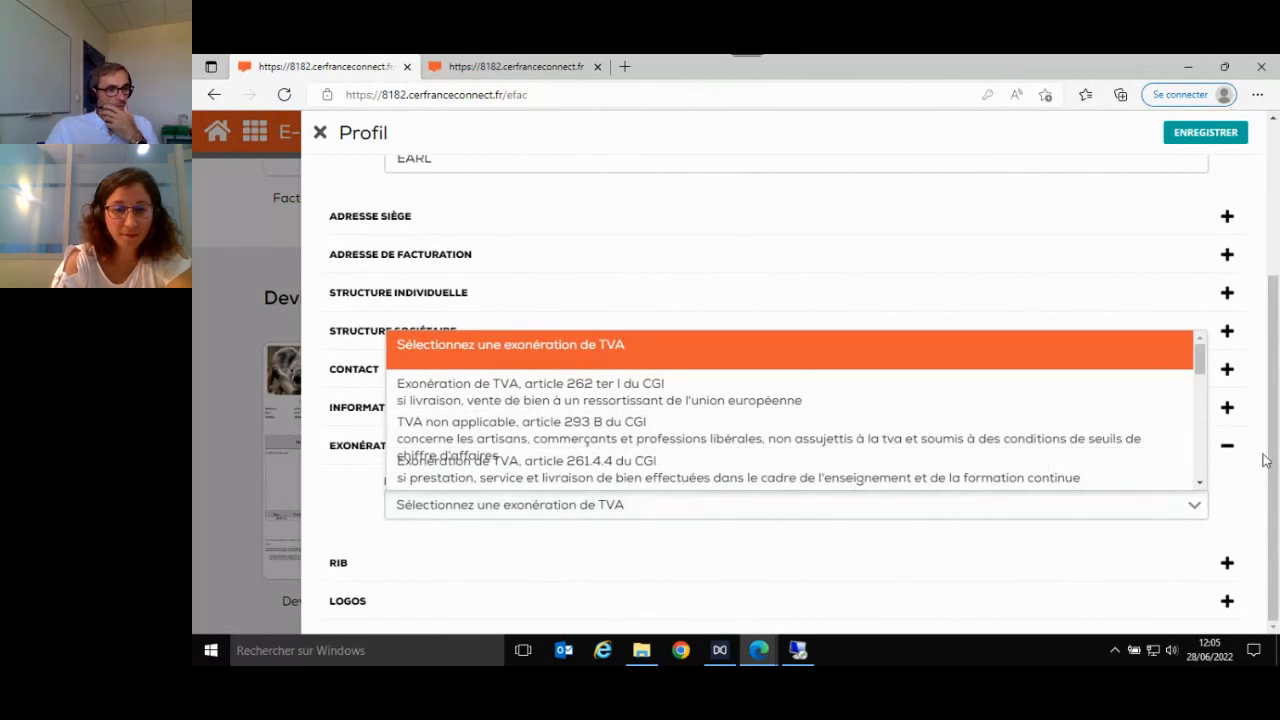
left_click(826, 315)
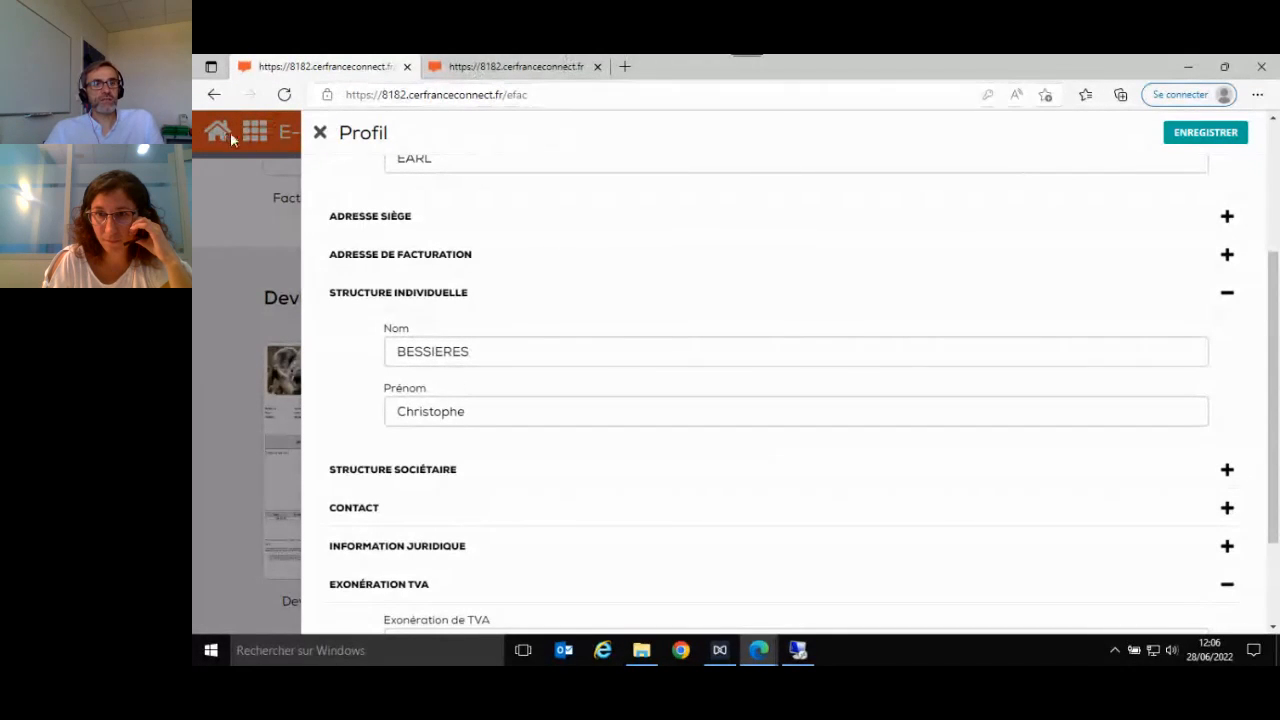
left_click(320, 133)
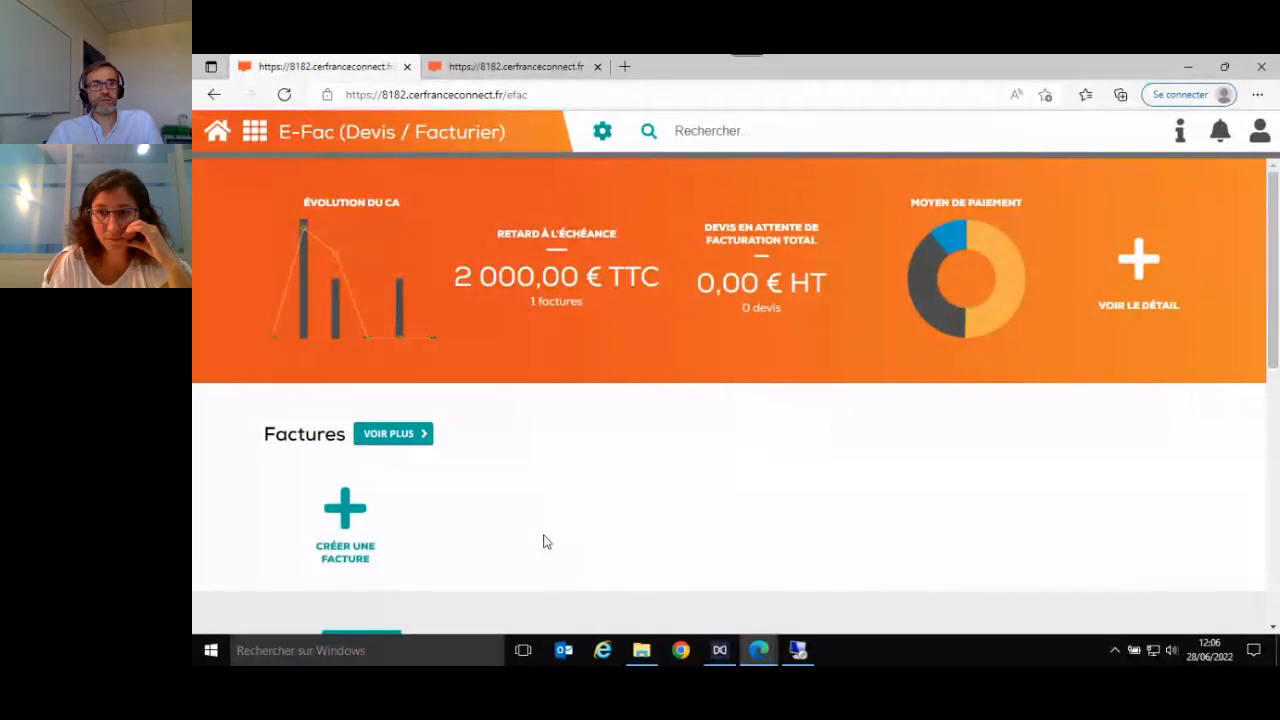
- Consult the first quote on the home page again and examine its deposit line and legal mentions
scroll(543, 542, "down", 5)
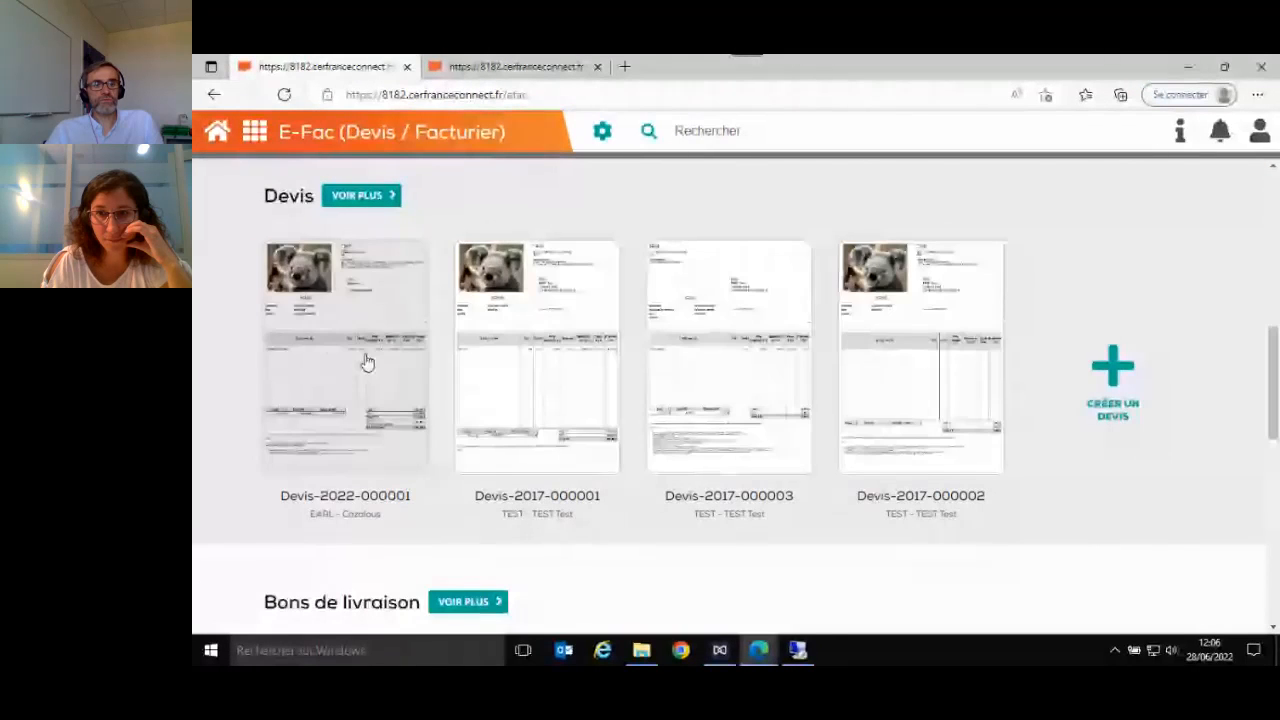
left_click(365, 362)
scroll(828, 391, "down", 2)
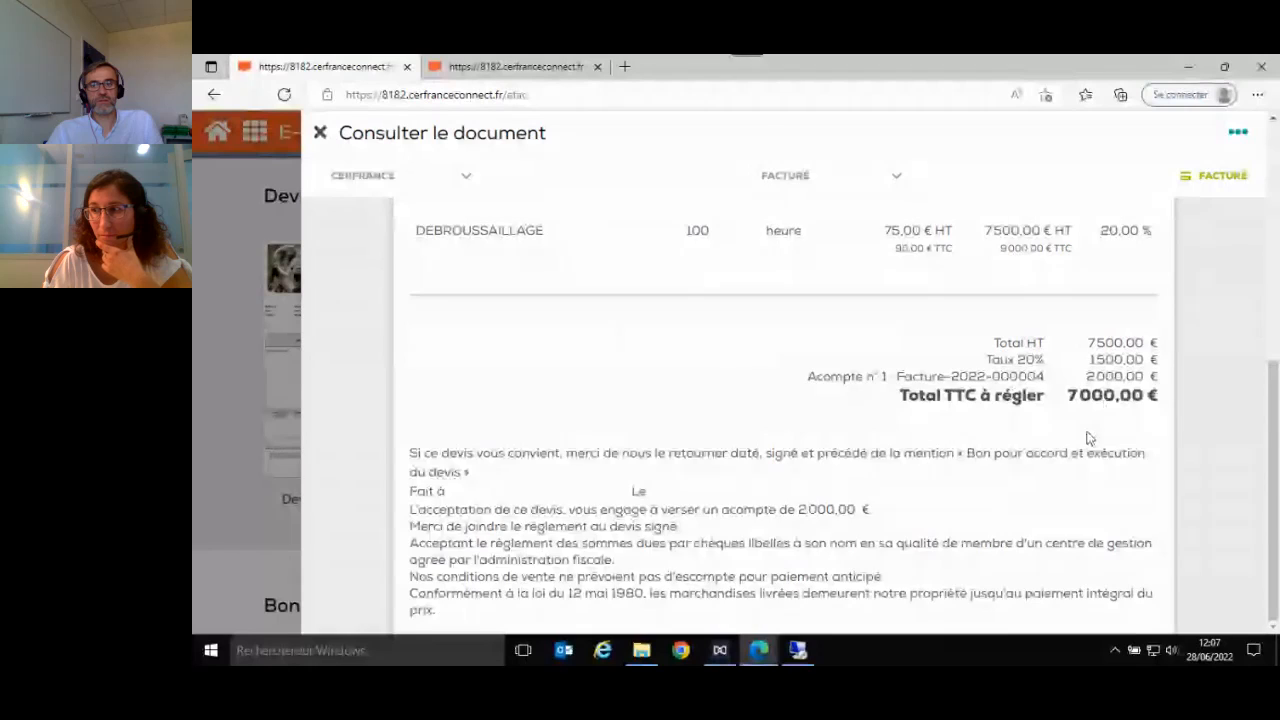
- Close the consulted quote and add a 500 € TTC deposit dated 28/06/2022 to the validated TEST quote, without recording a payment
scroll(1093, 424, "up", 5)
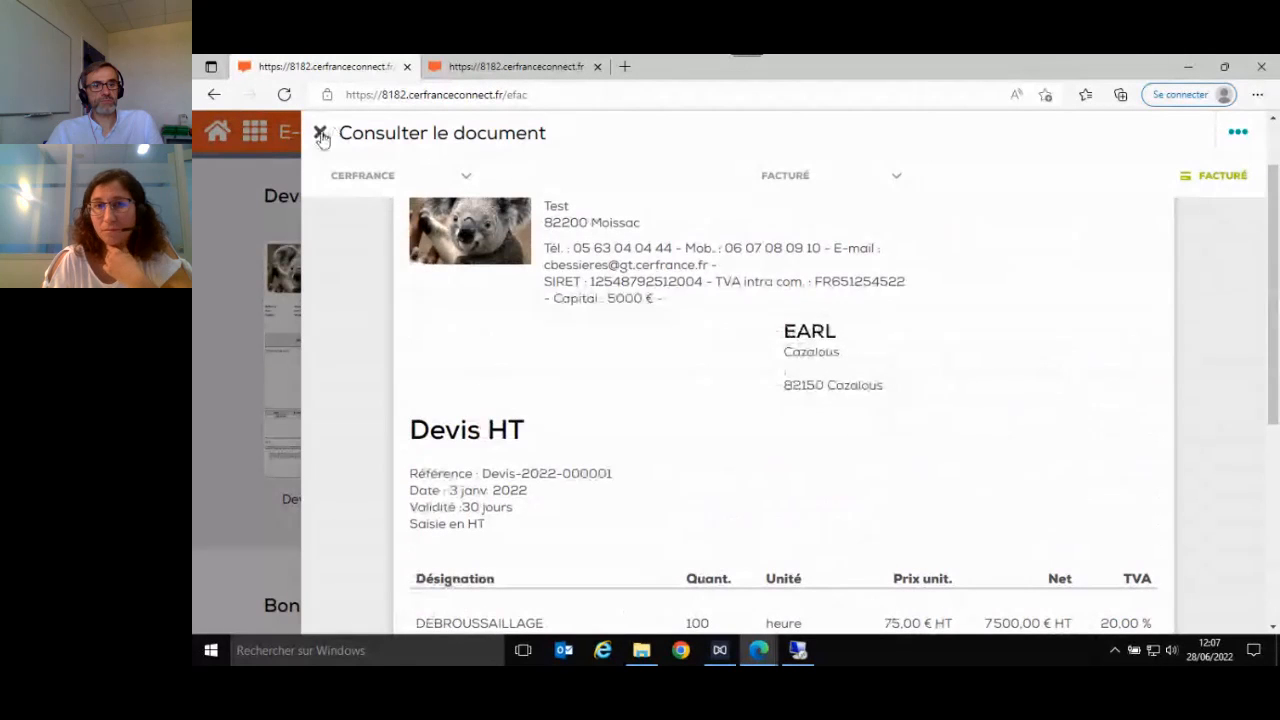
left_click(320, 134)
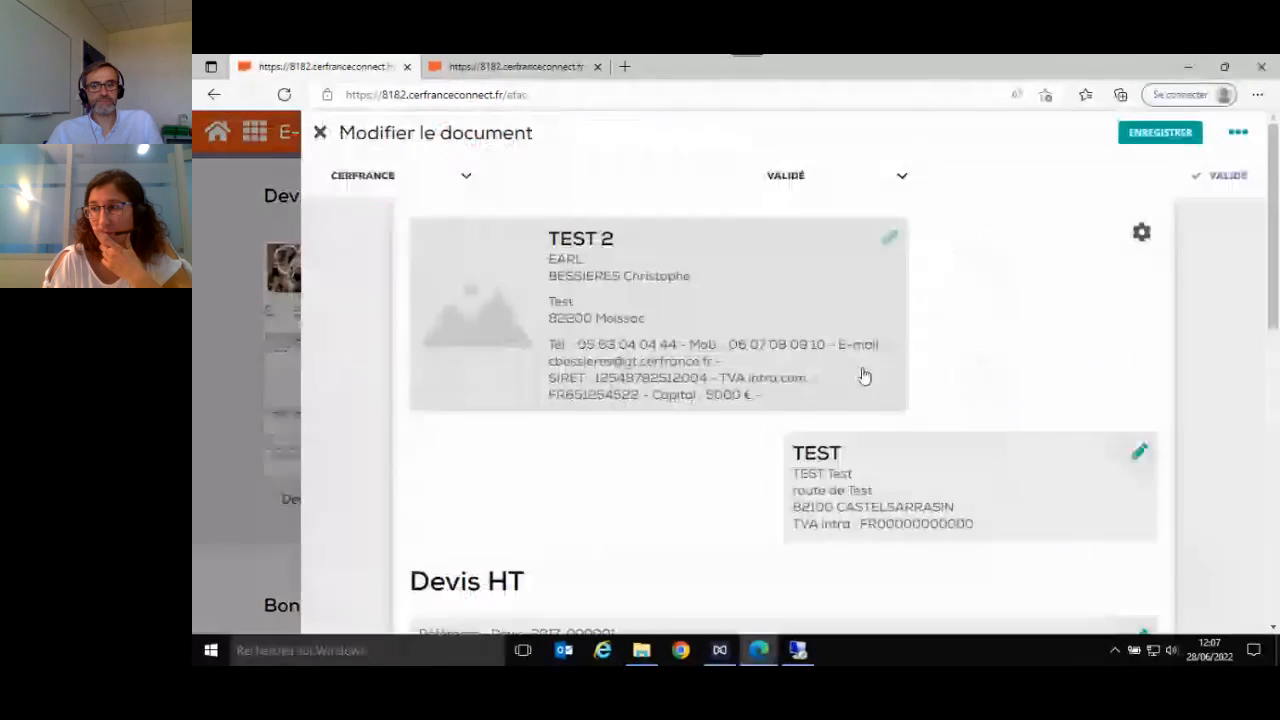
scroll(870, 374, "down", 10)
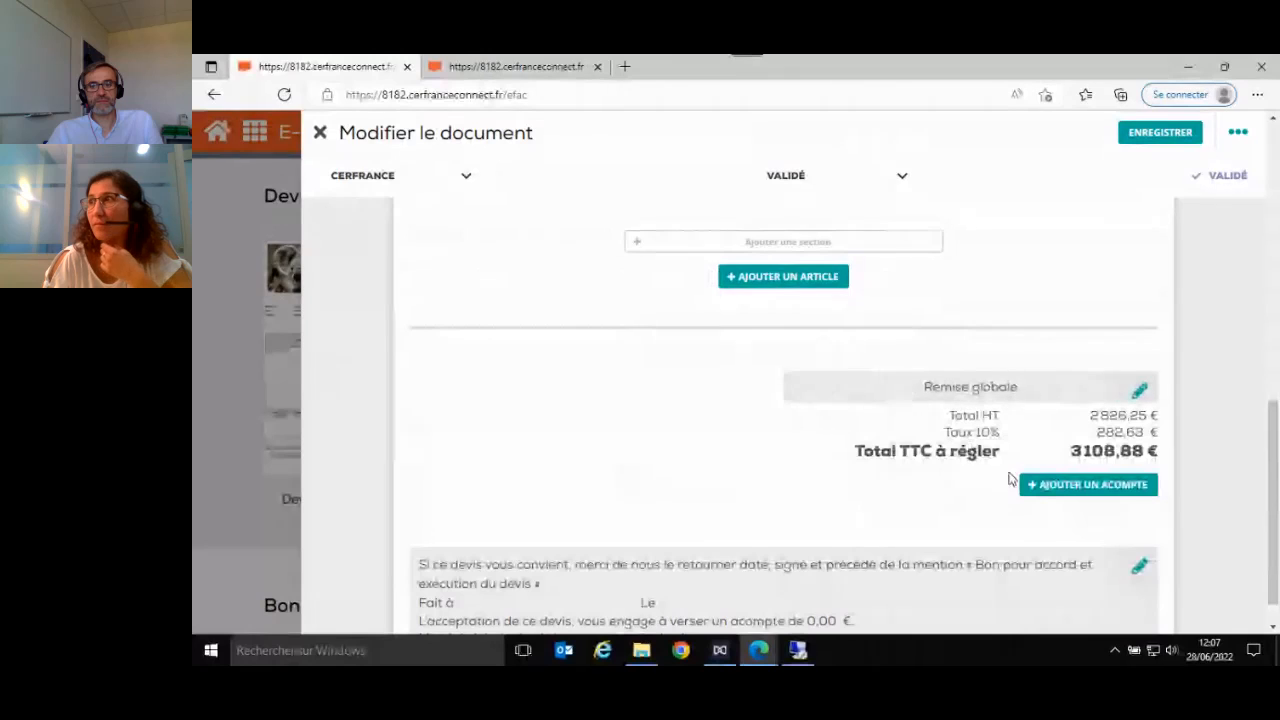
left_click(1072, 488)
left_click(431, 354)
key("BackSpace")
type("500")
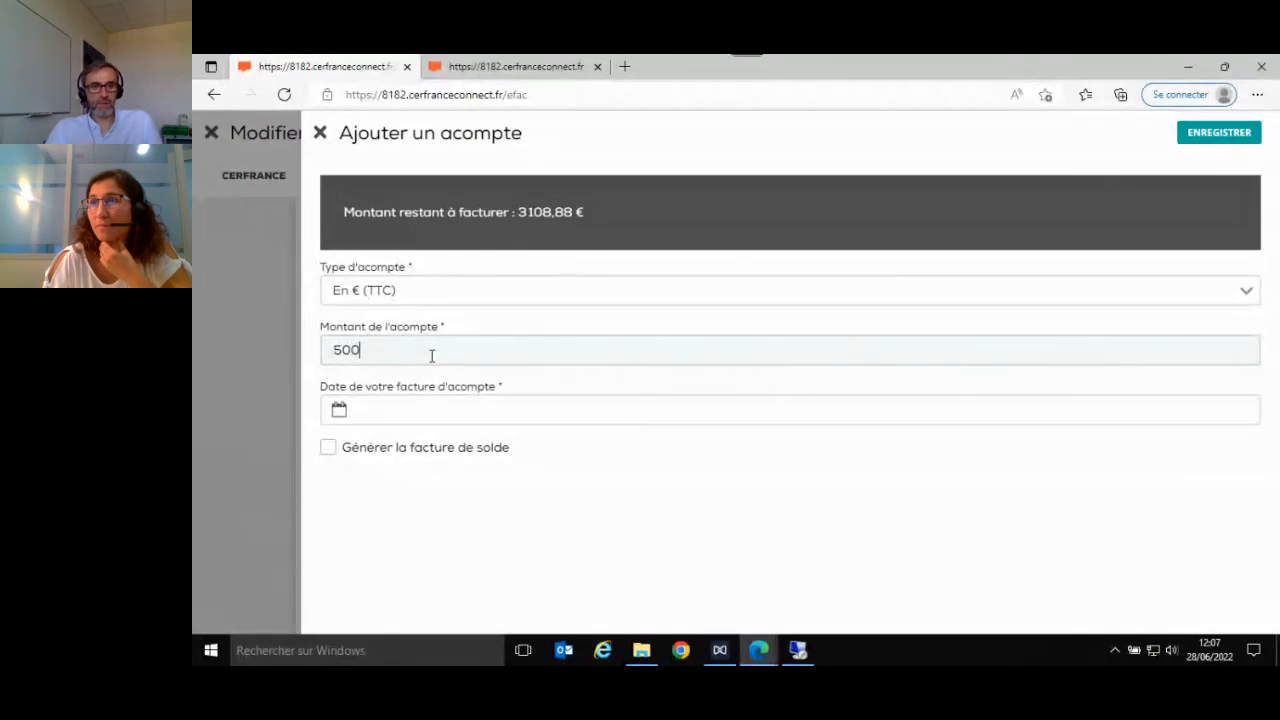
left_click(405, 412)
left_click(400, 389)
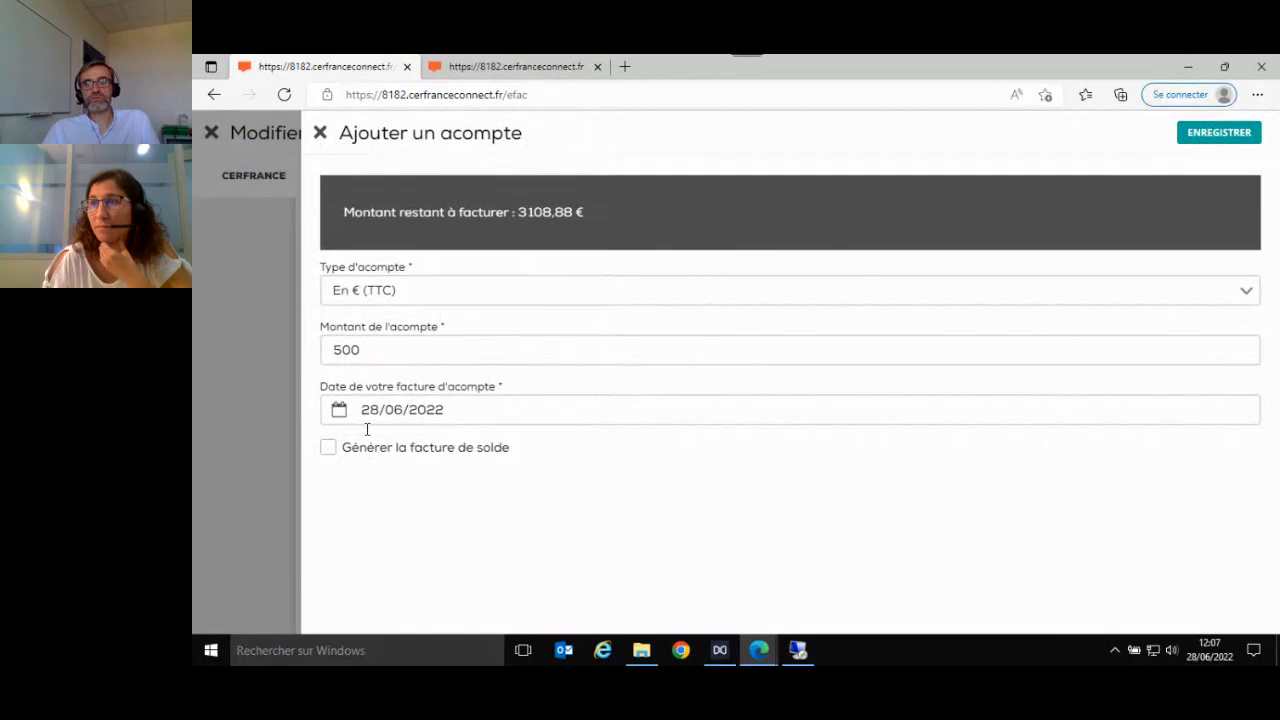
left_click(1219, 132)
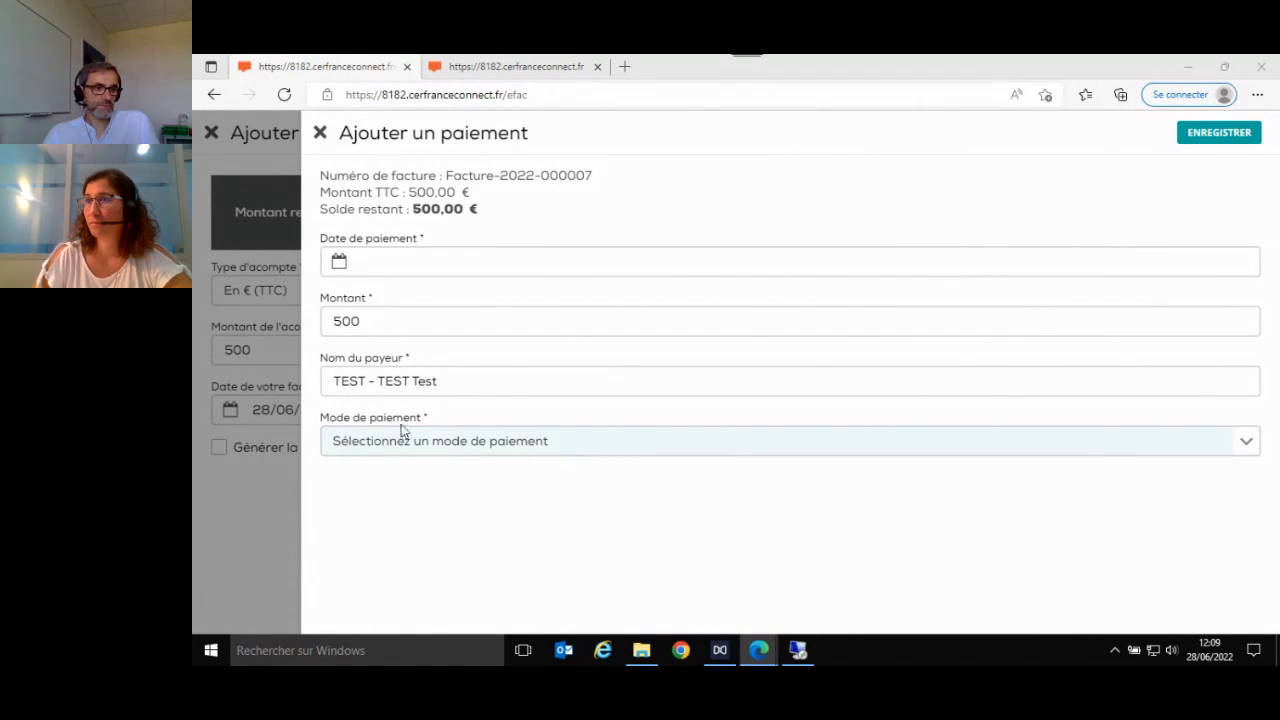
left_click(320, 133)
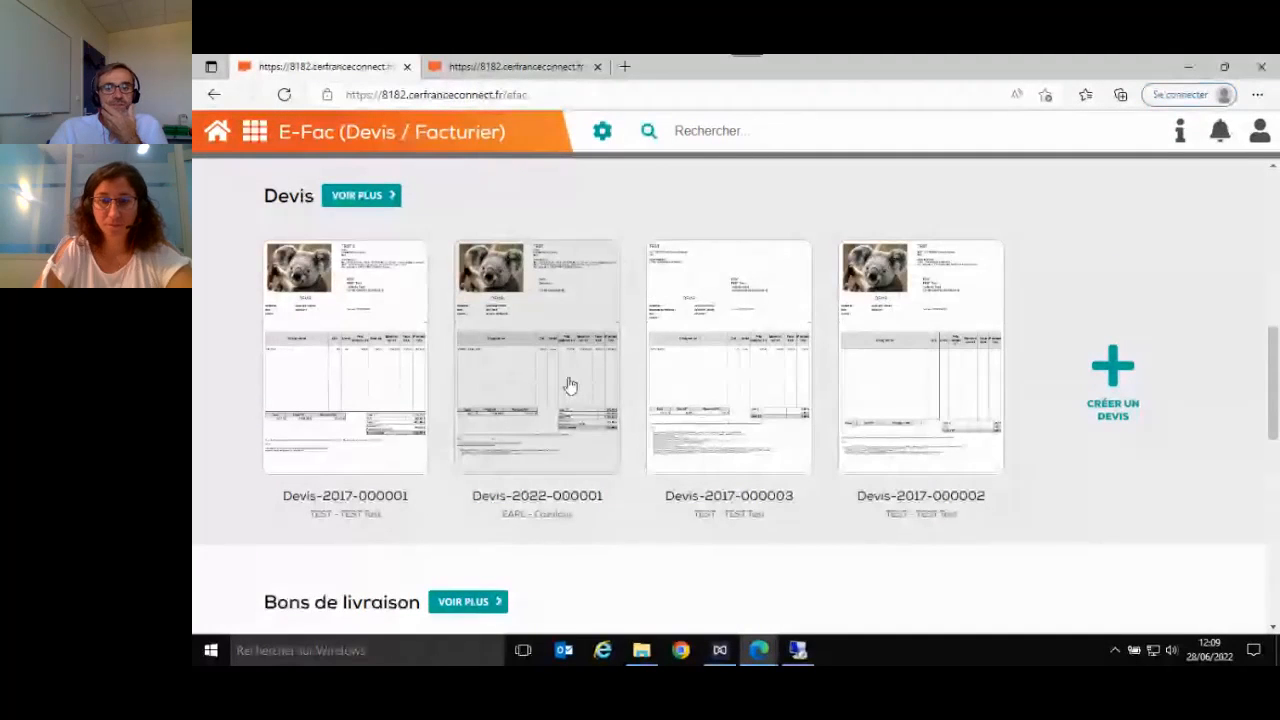
- Consult the second quote on the home page, examine its header, DEBROUSSAILLAGE line, deposit and legal mentions, and close it
left_click(533, 387)
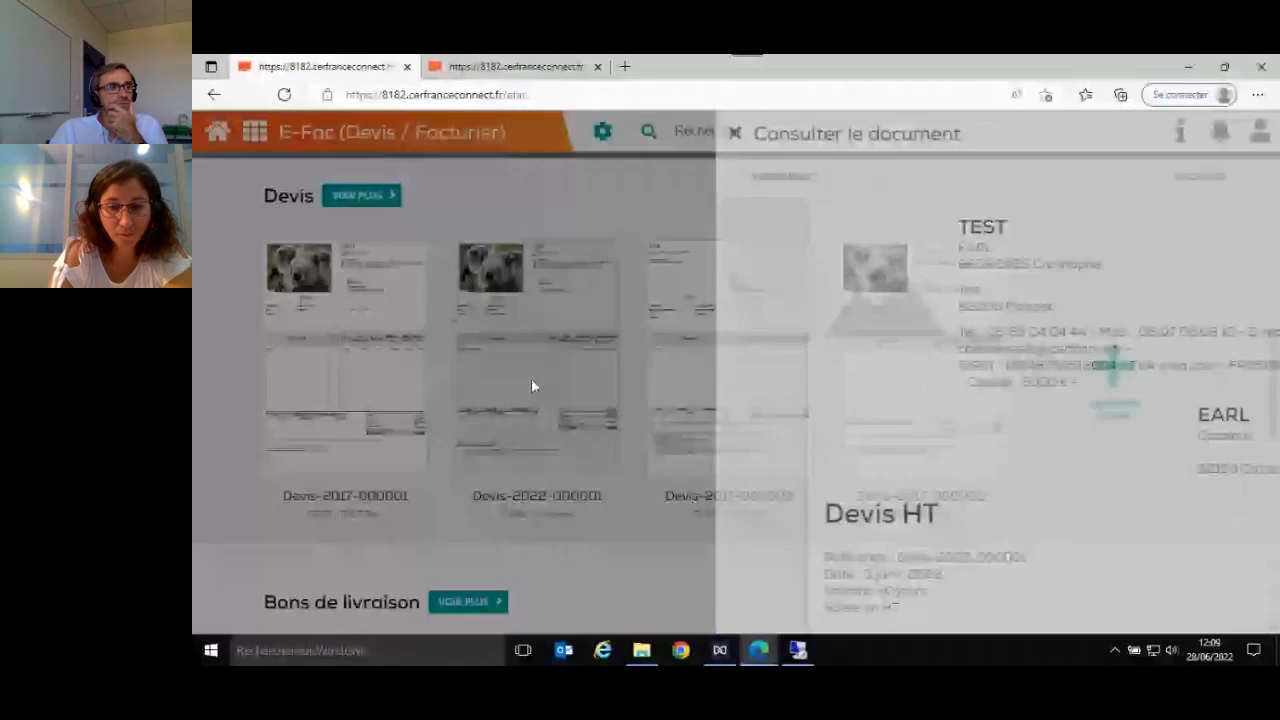
scroll(677, 374, "down", 10)
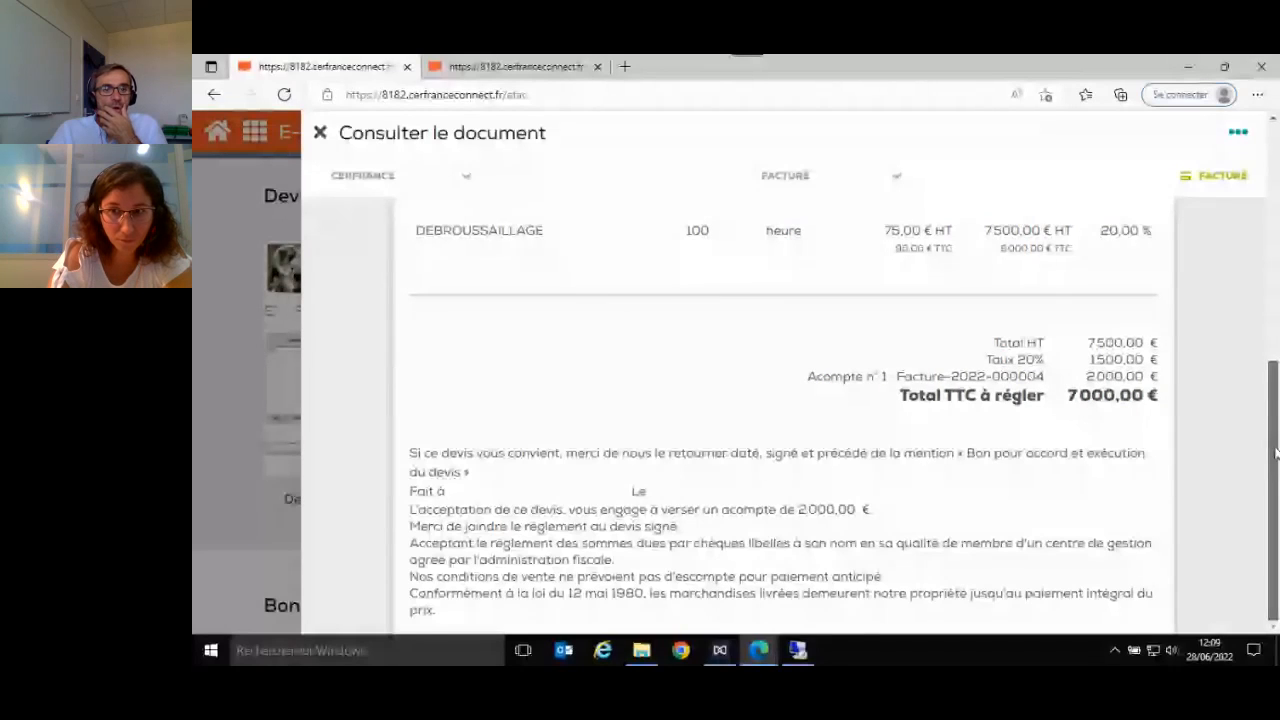
left_click_drag(1275, 434, 1273, 221)
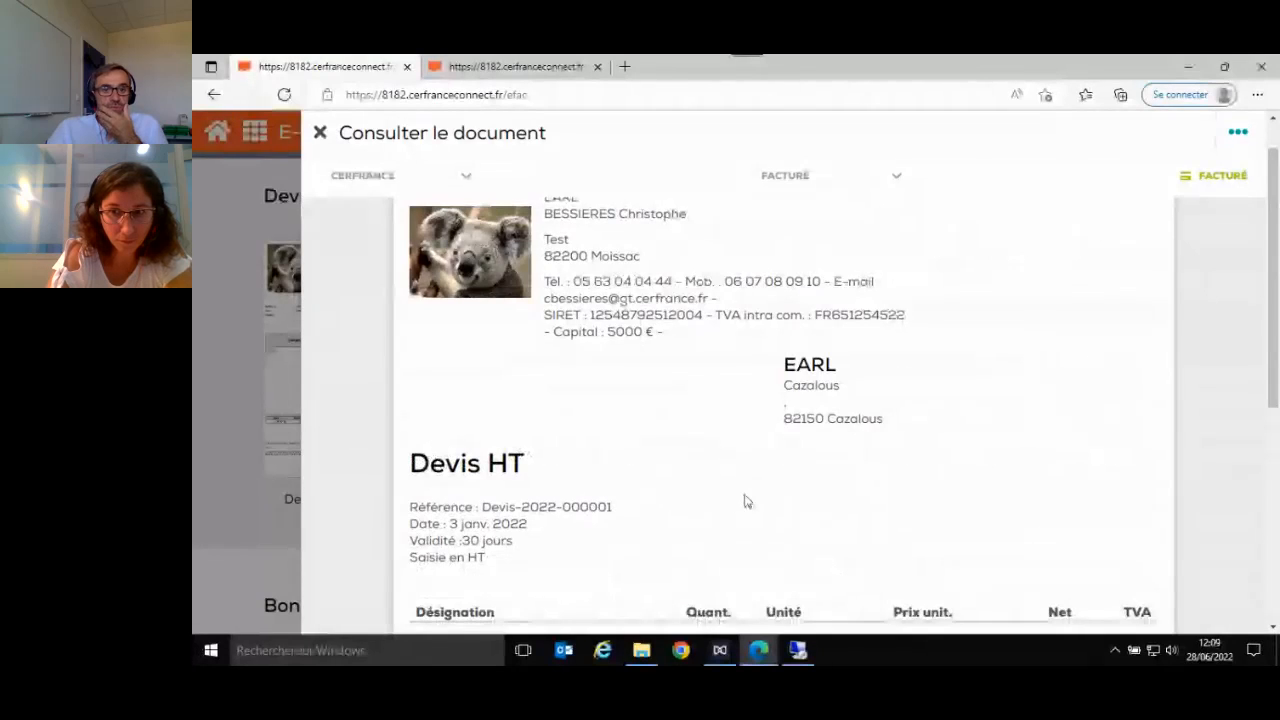
scroll(746, 503, "down", 3)
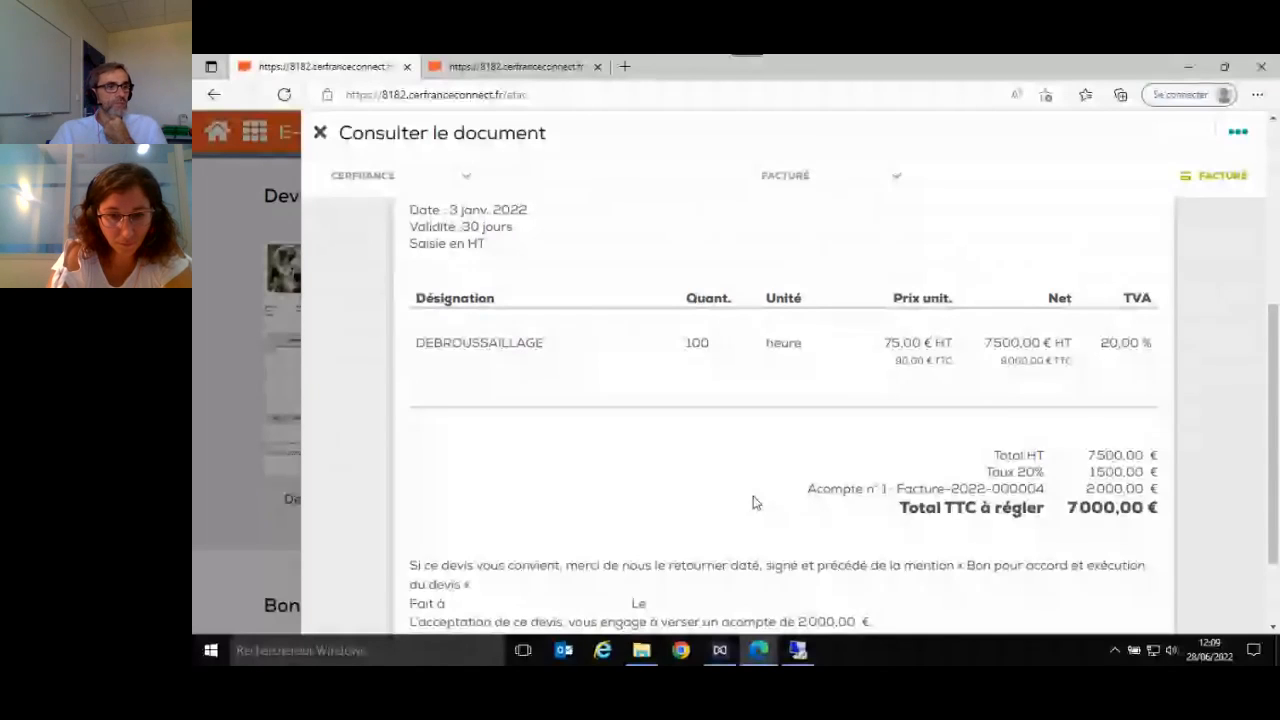
key("Escape")
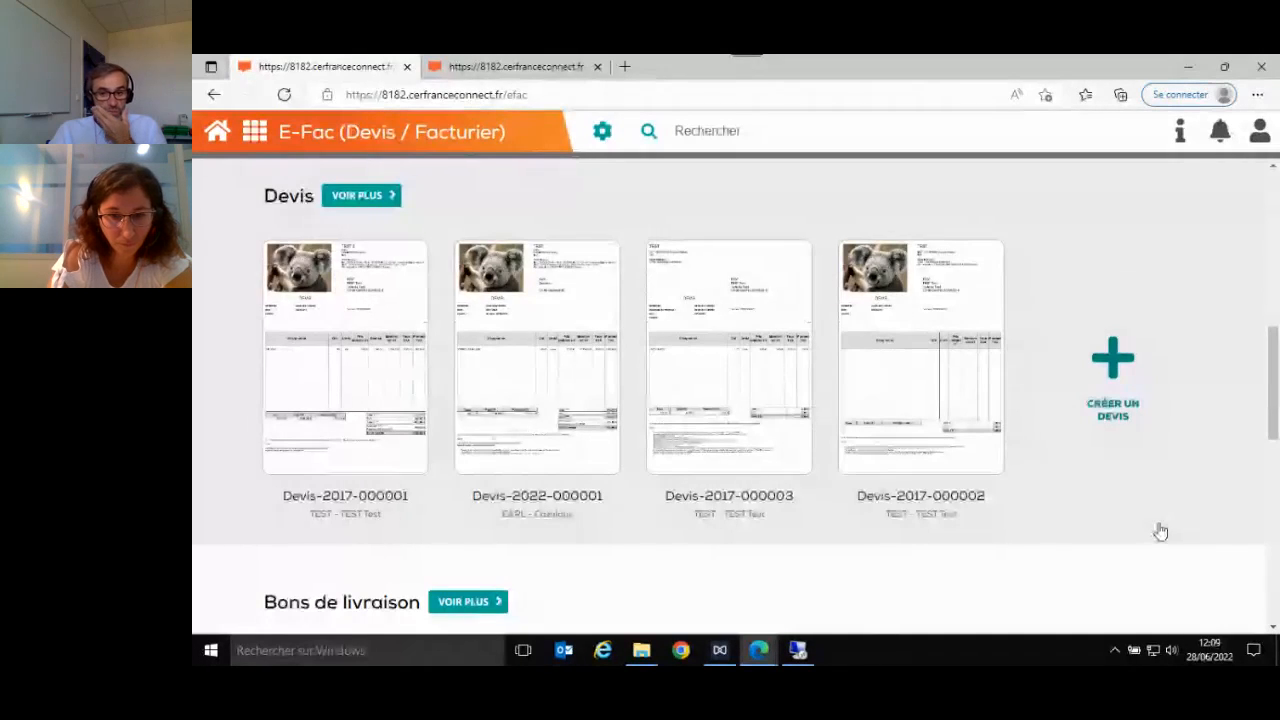
- Consult the FERVAGRI TEST invoice, examine its header, article lines, Remise globale, VAT breakdown and legal mentions, and close it
scroll(1050, 377, "up", 7)
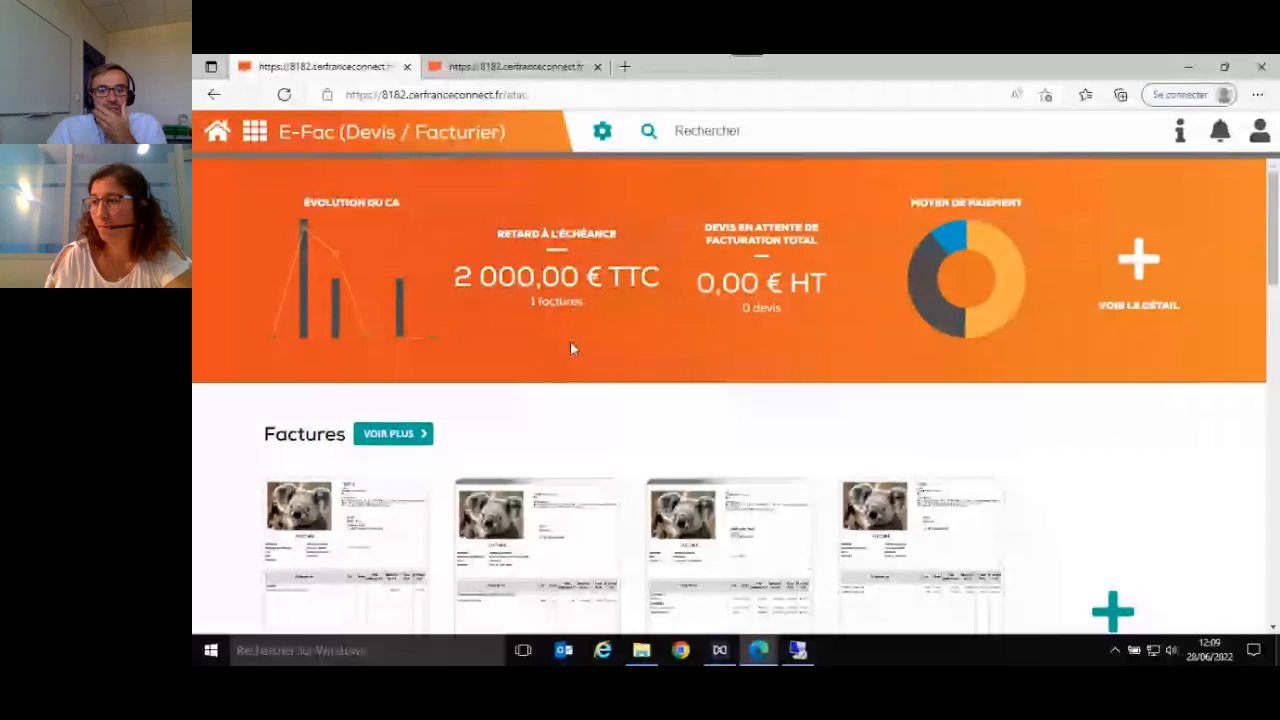
scroll(718, 407, "down", 2)
left_click(718, 407)
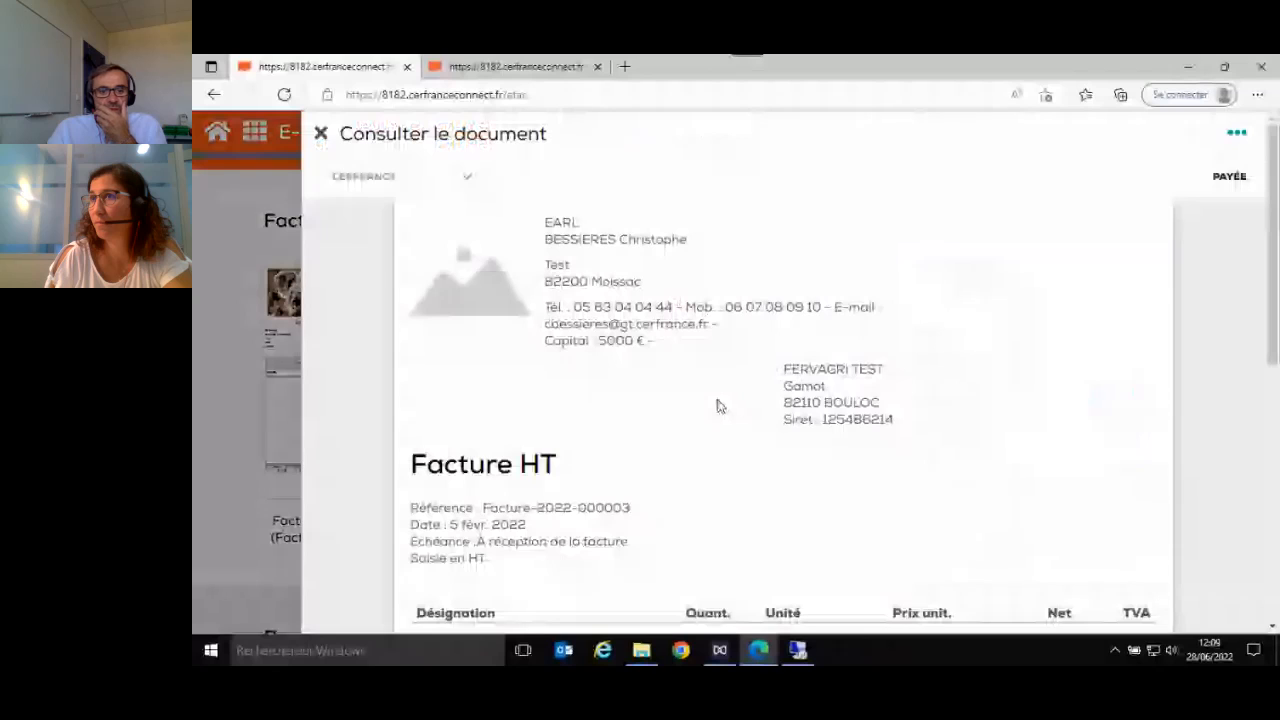
scroll(998, 526, "down", 10)
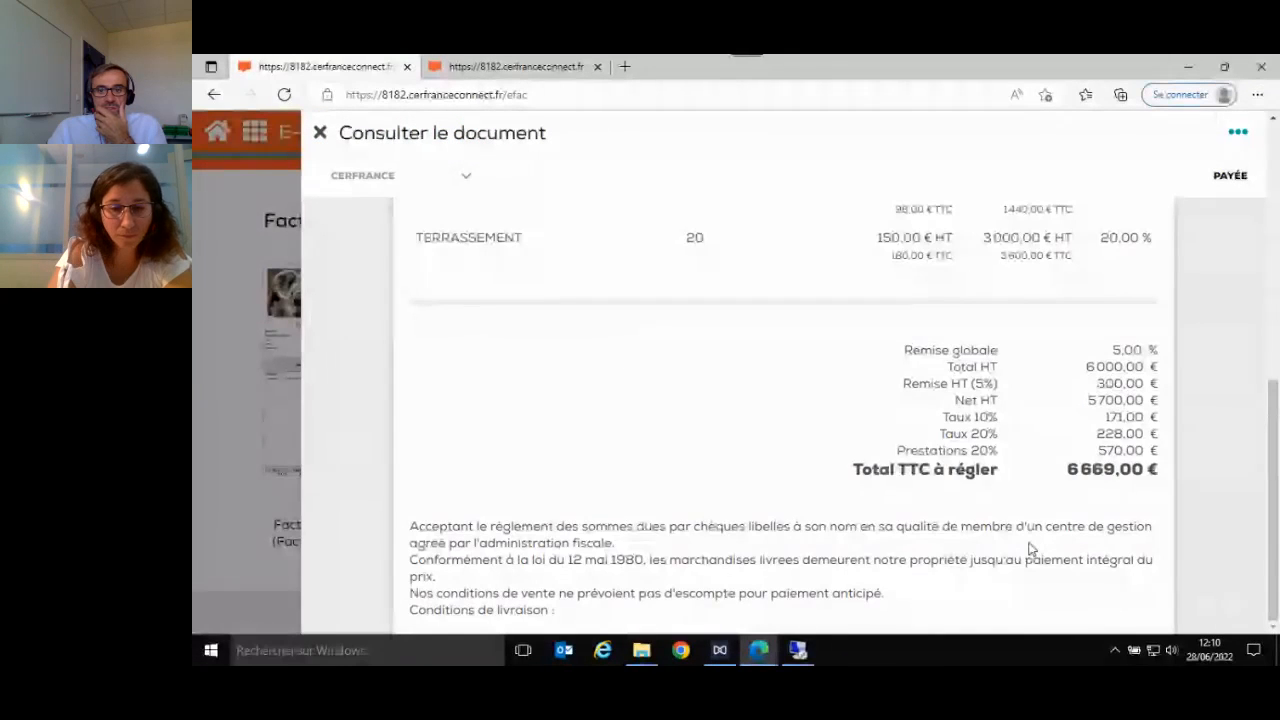
scroll(1031, 545, "up", 4)
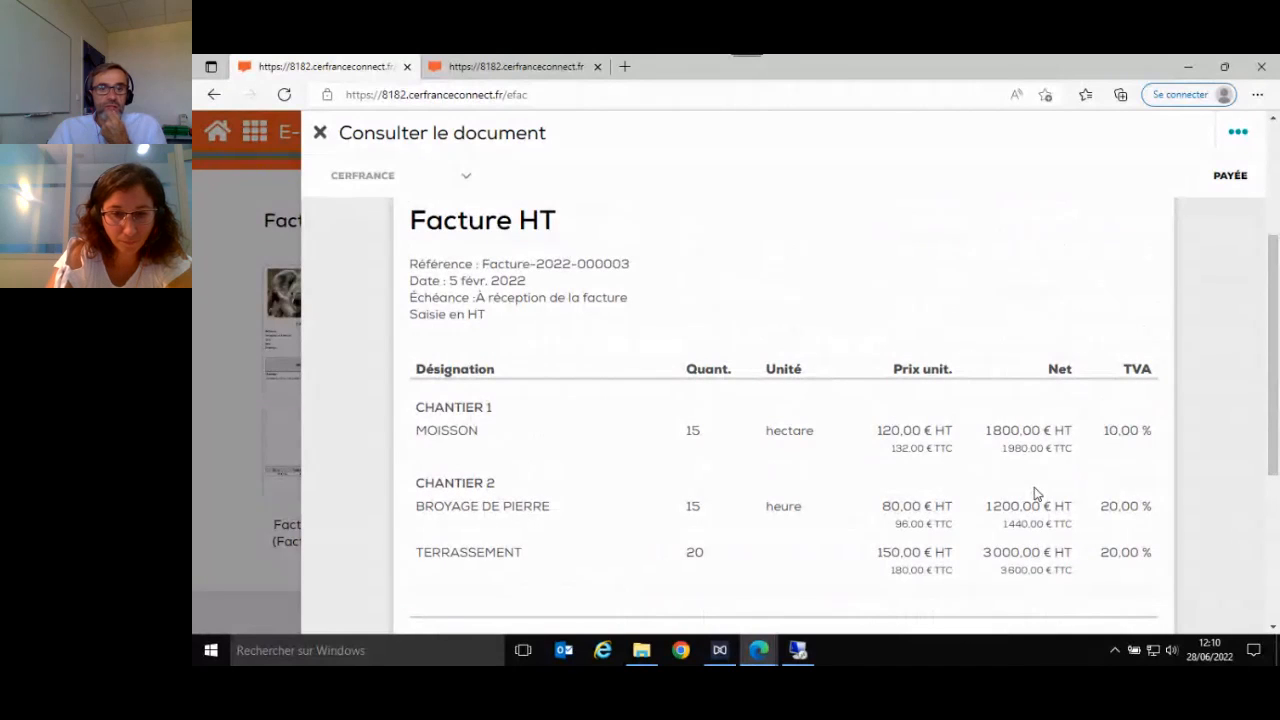
scroll(1030, 480, "up", 3)
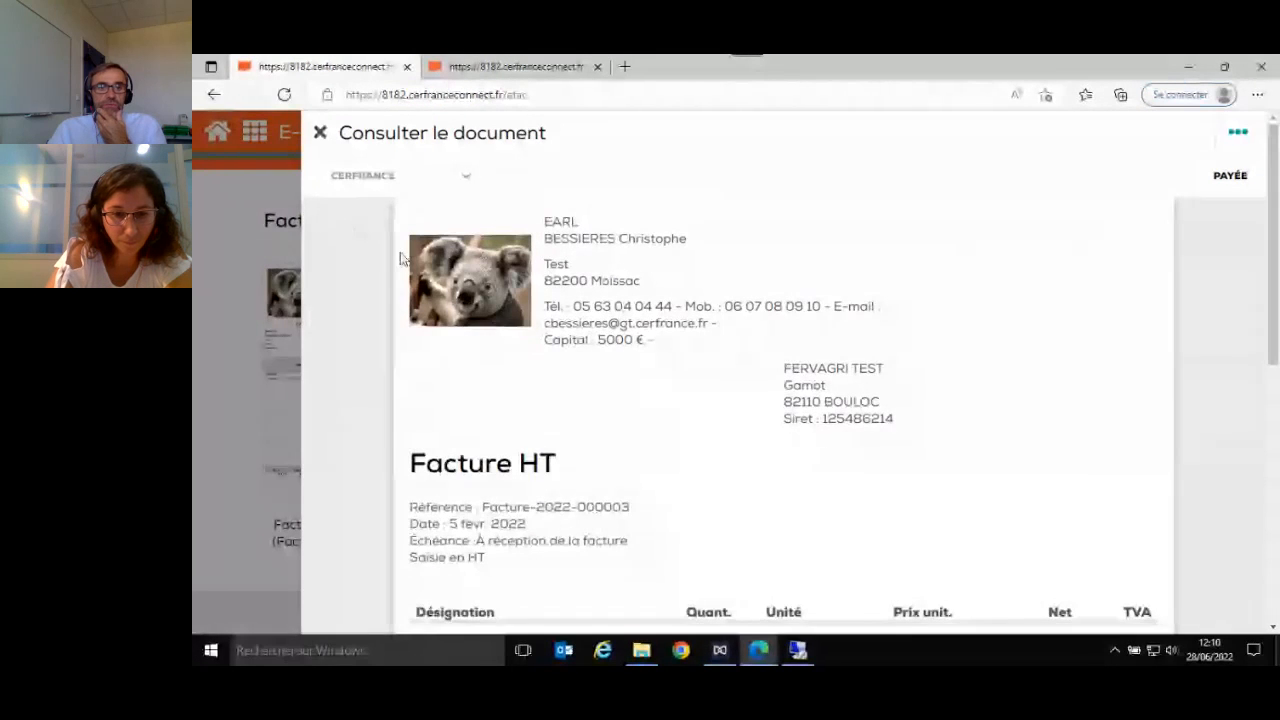
scroll(815, 470, "down", 2)
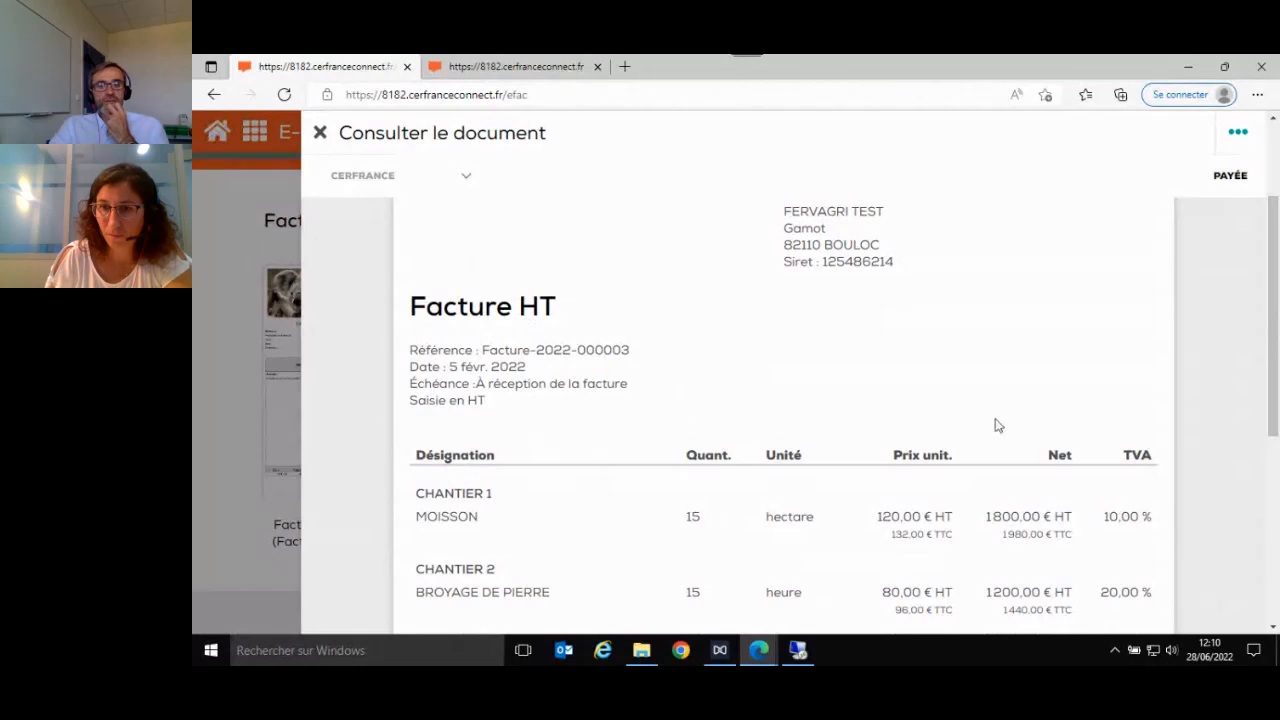
scroll(995, 425, "down", 4)
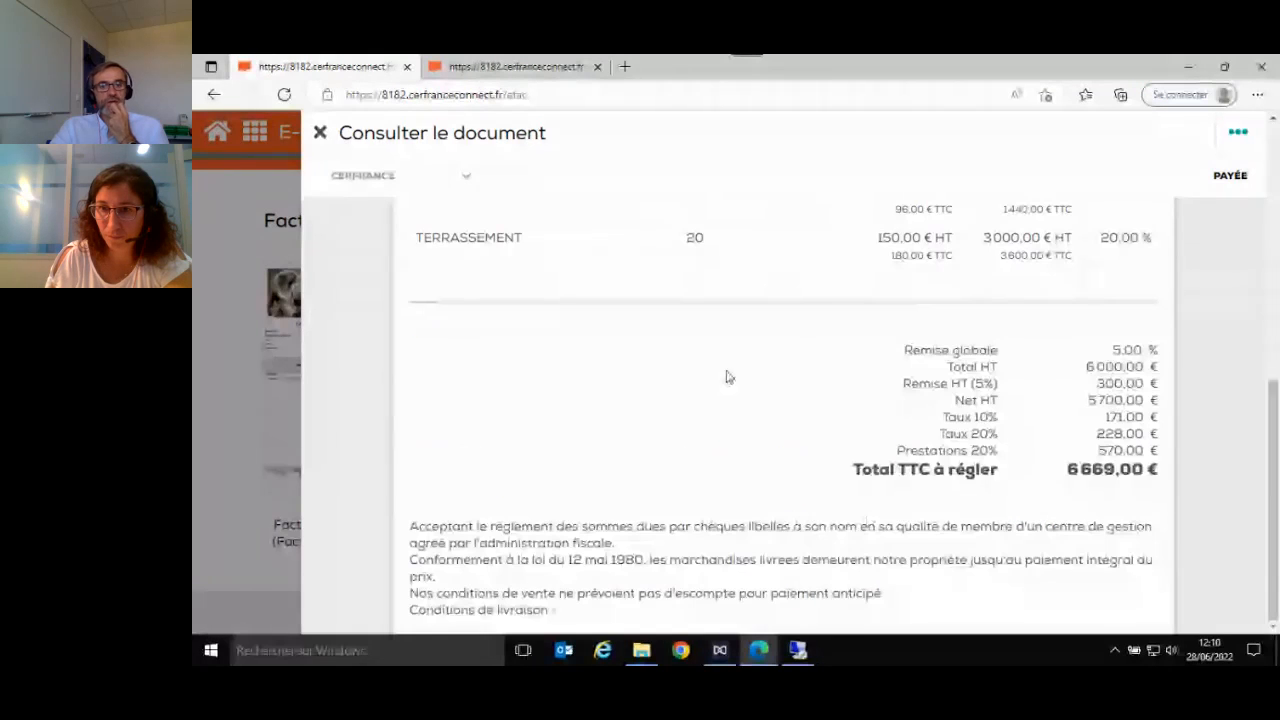
left_click(319, 134)
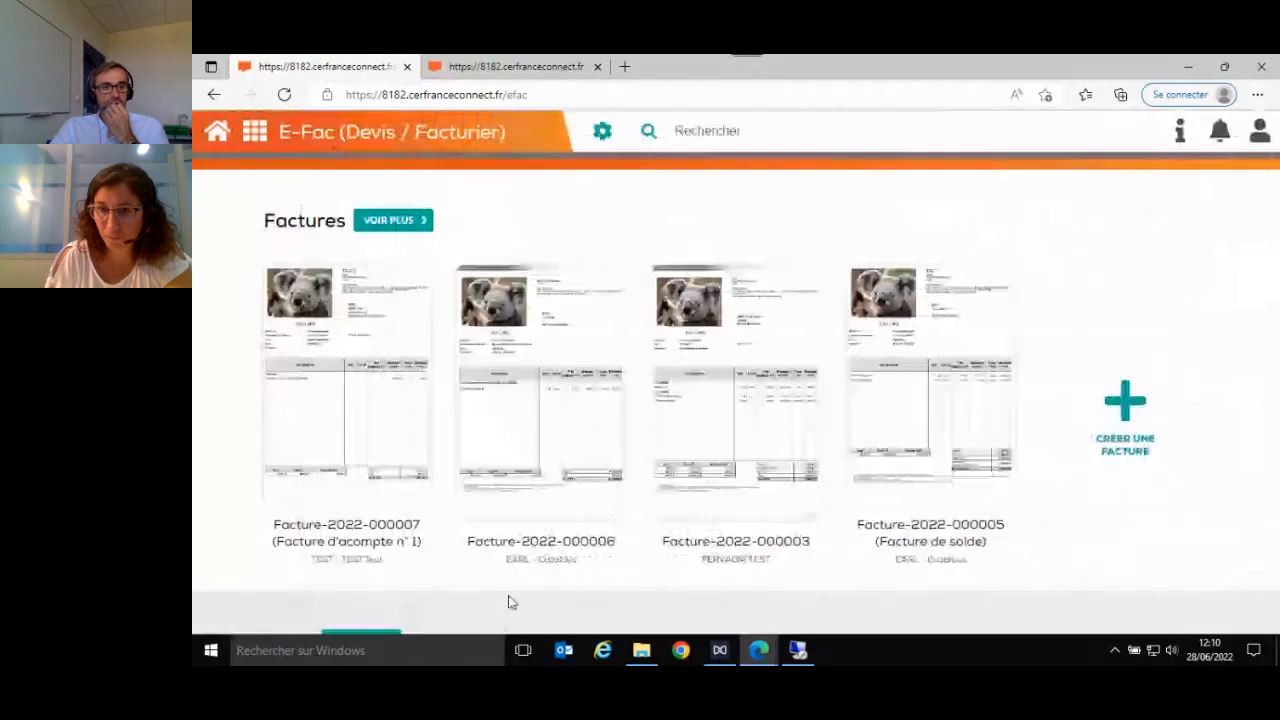
- Consult the deposit invoice of client TEST, check its reference document and ACOMPTE line, and close it
left_click(325, 436)
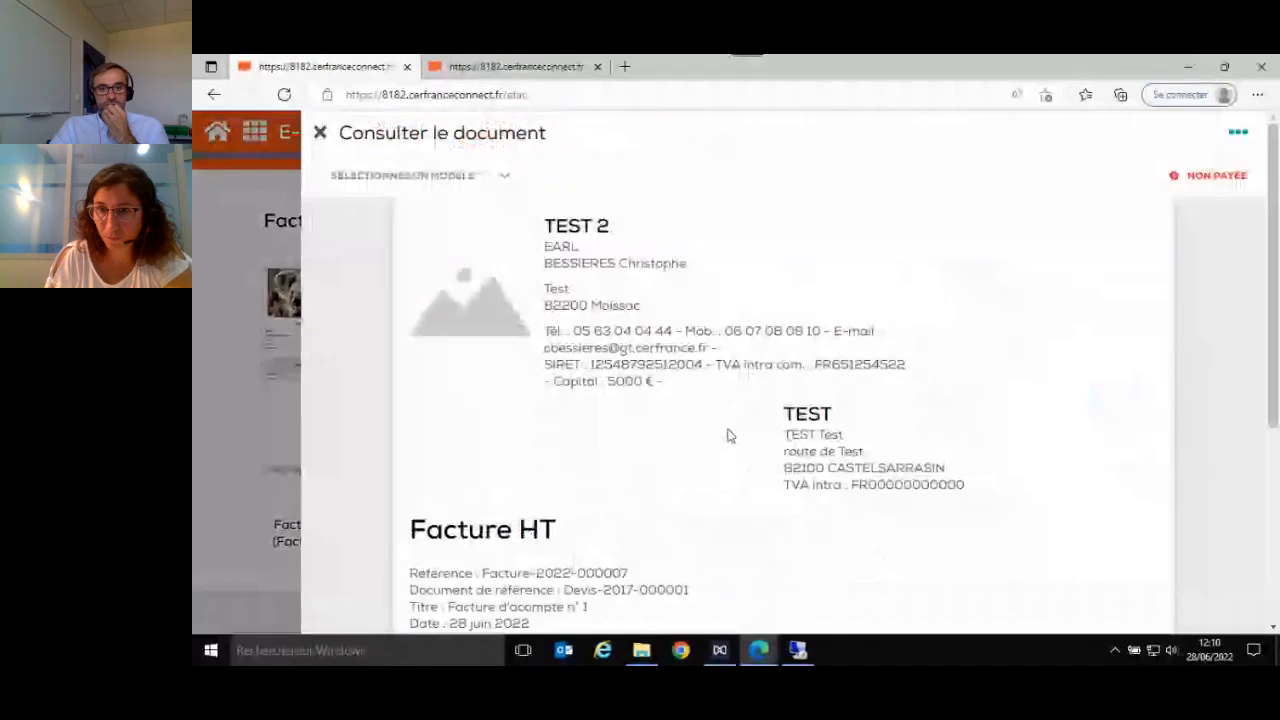
scroll(728, 434, "down", 3)
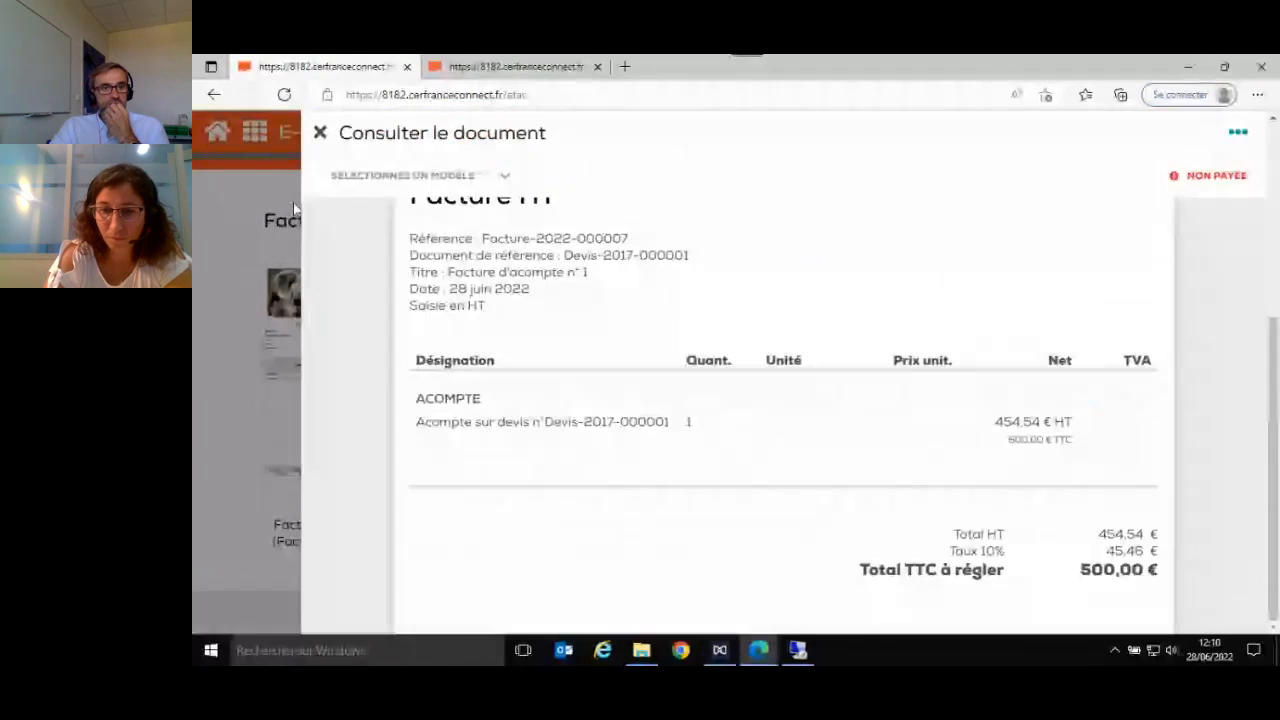
left_click(320, 134)
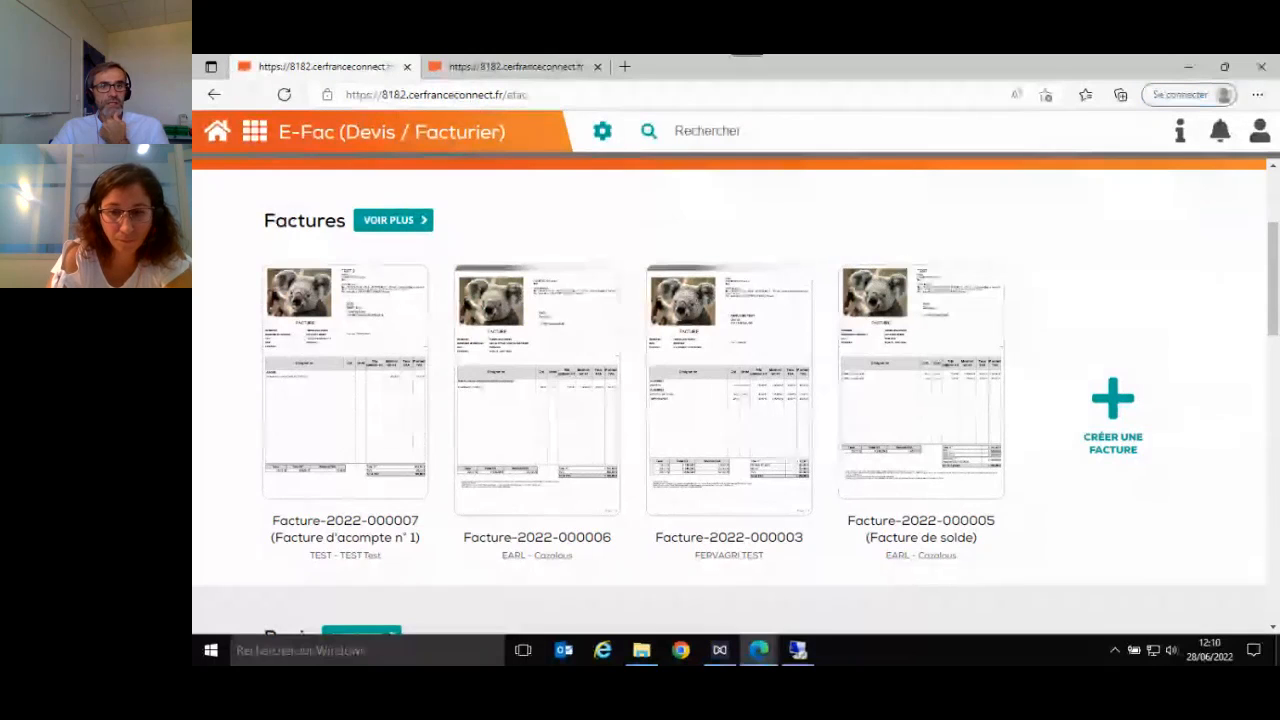
- View the full list of invoices from the last six months, collapse the totals summary, look through the statuses, and close the list
left_click(393, 222)
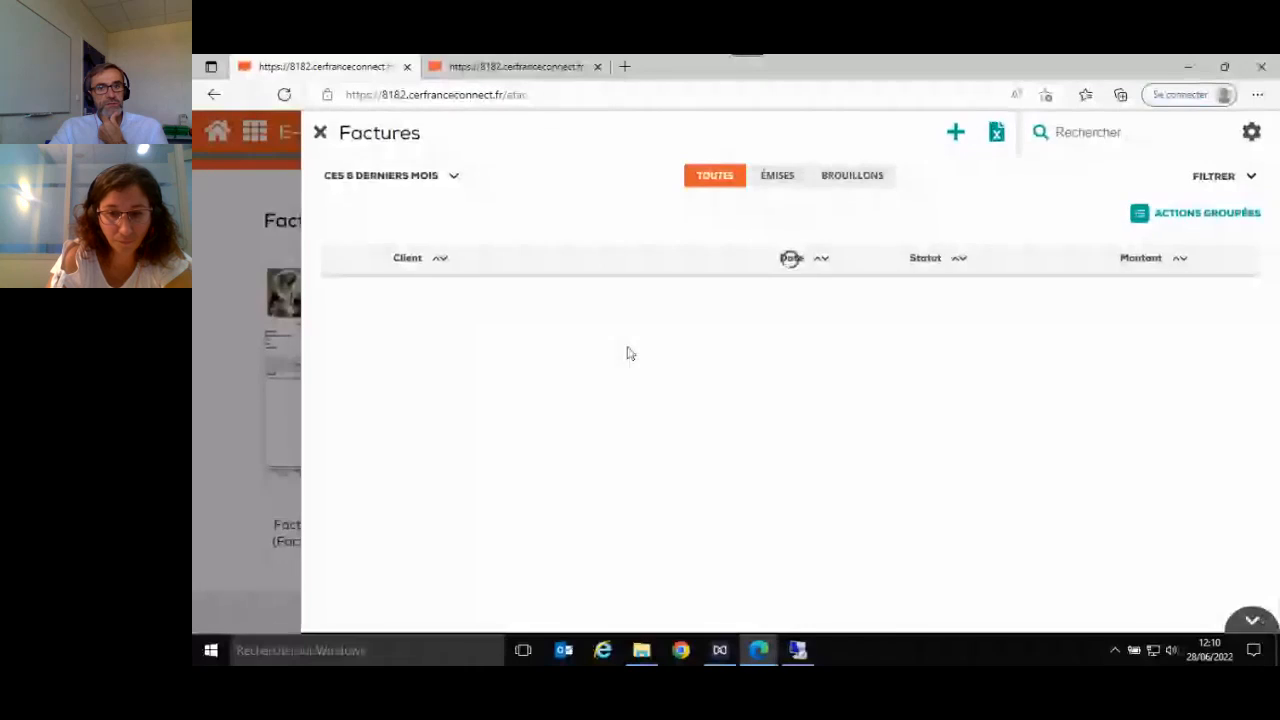
scroll(800, 393, "down", 1)
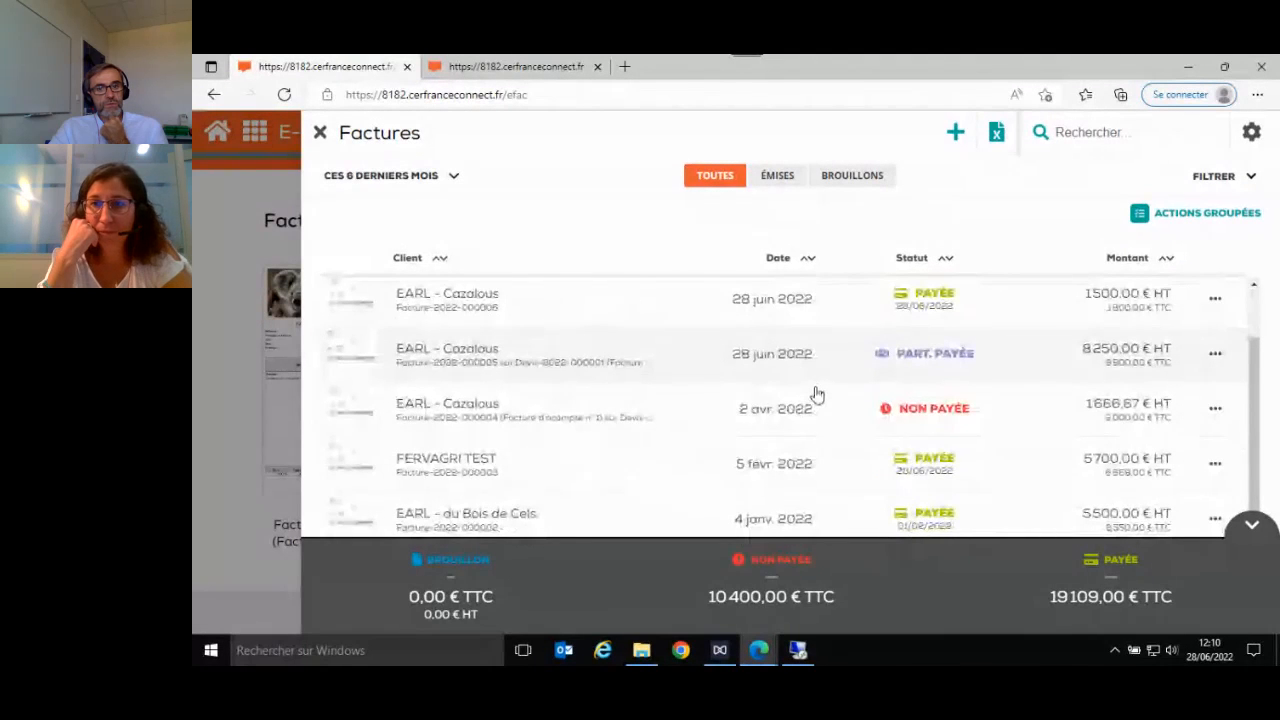
scroll(817, 393, "up", 1)
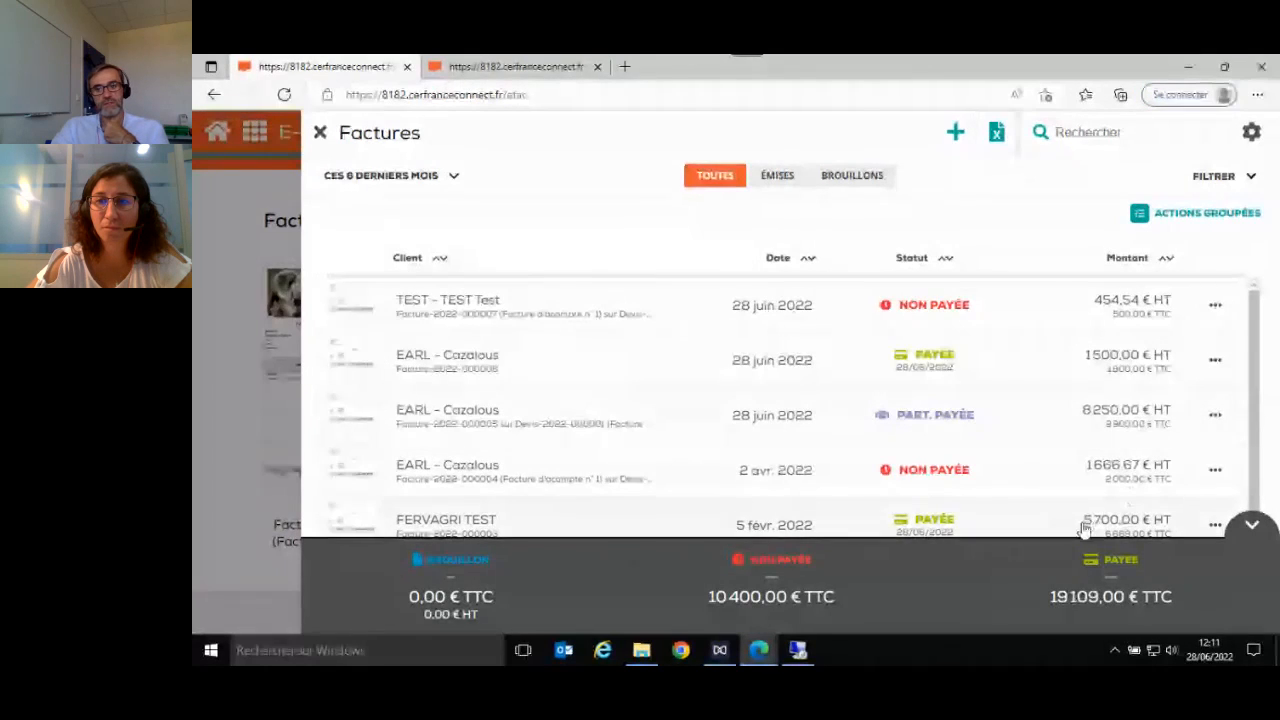
left_click(1253, 528)
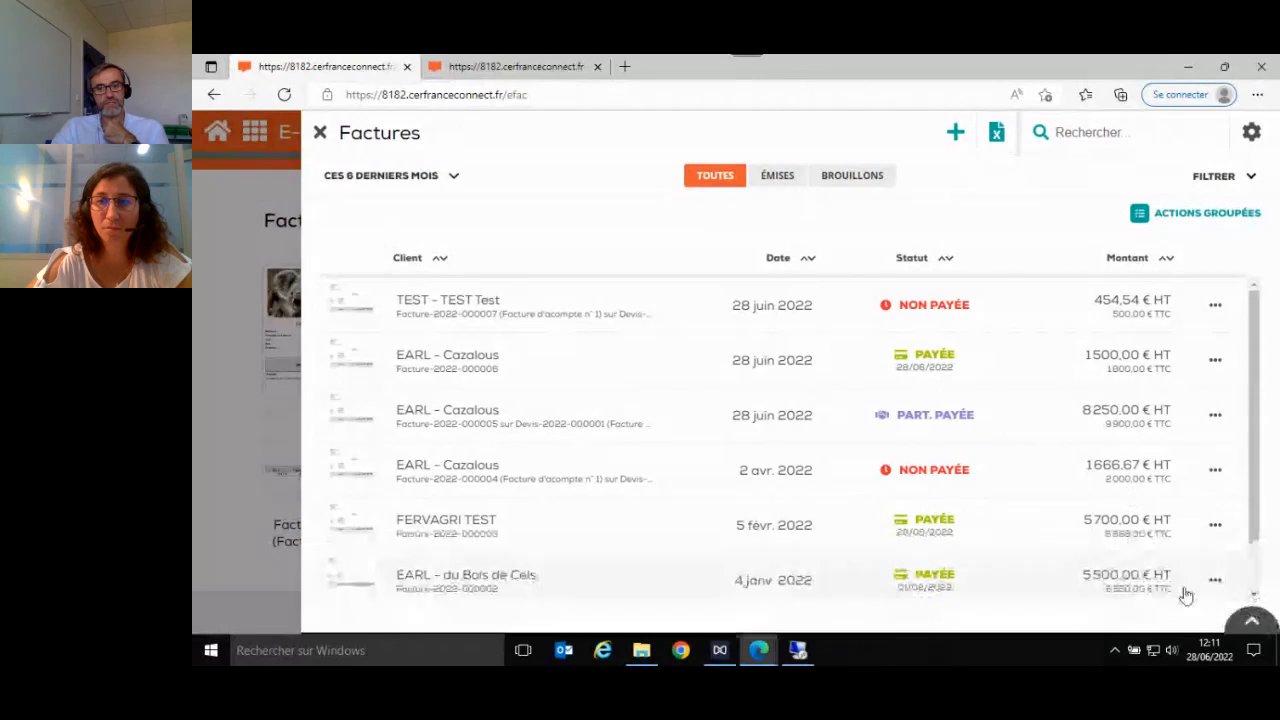
scroll(1240, 500, "down", 1)
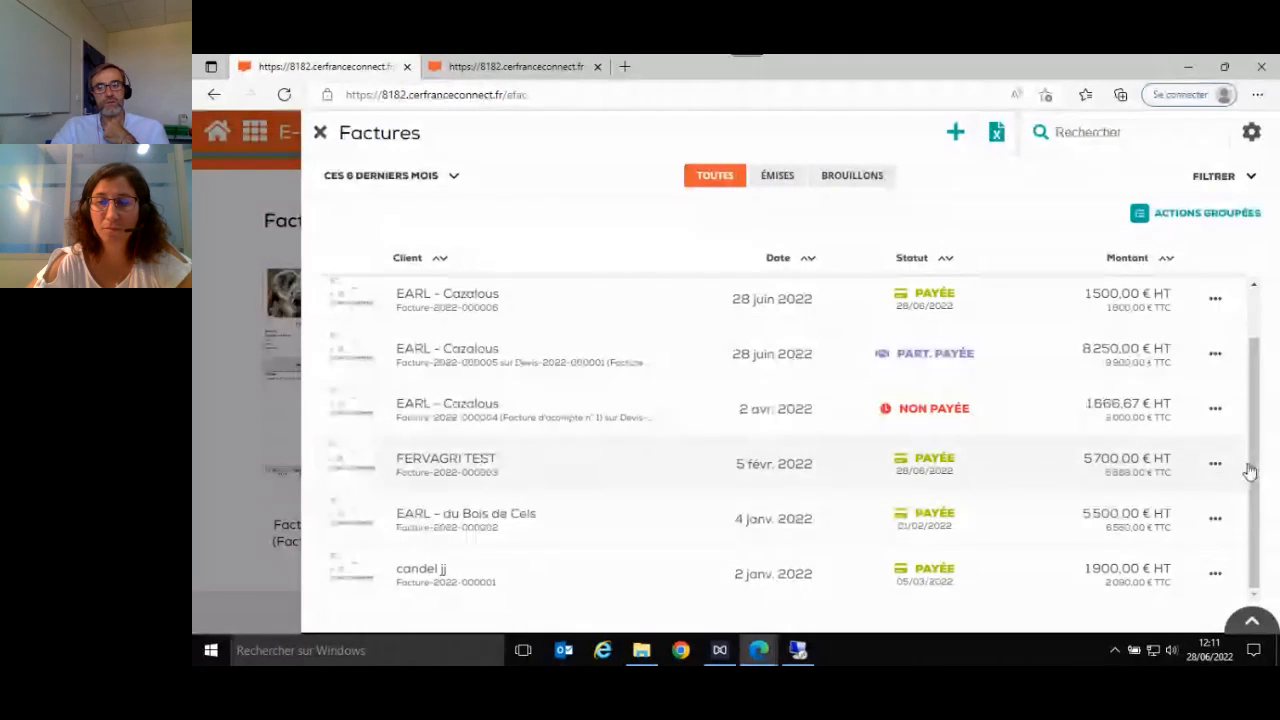
left_click_drag(1253, 471, 1263, 421)
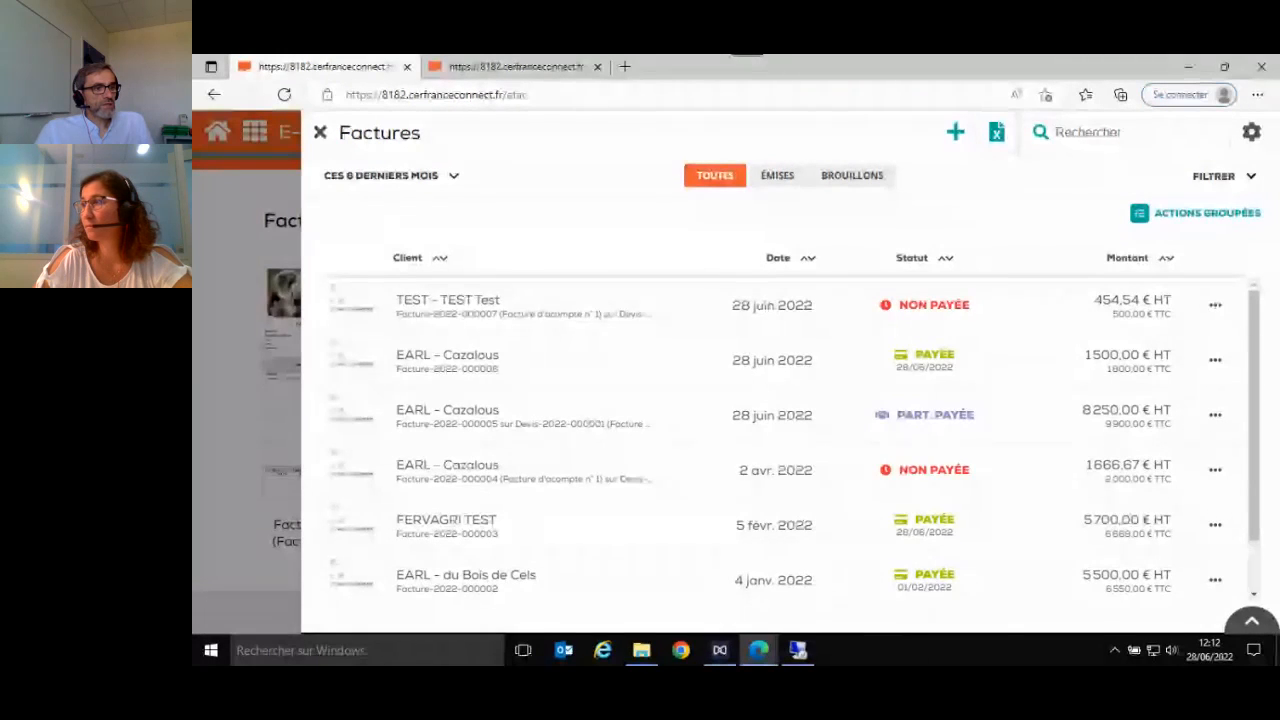
left_click(319, 132)
- Start a new invoice, apply the template Modèle prédéfini TTC, and view the list of available templates again without changing it
left_click(1111, 394)
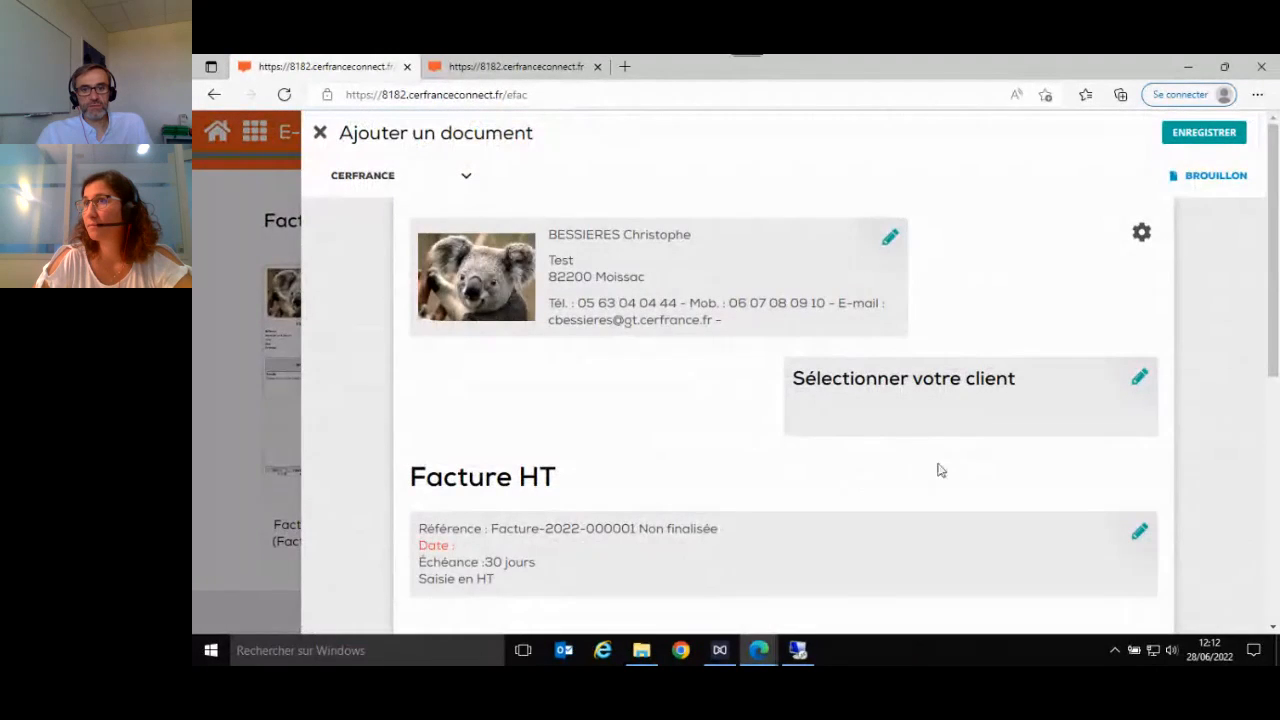
left_click(466, 181)
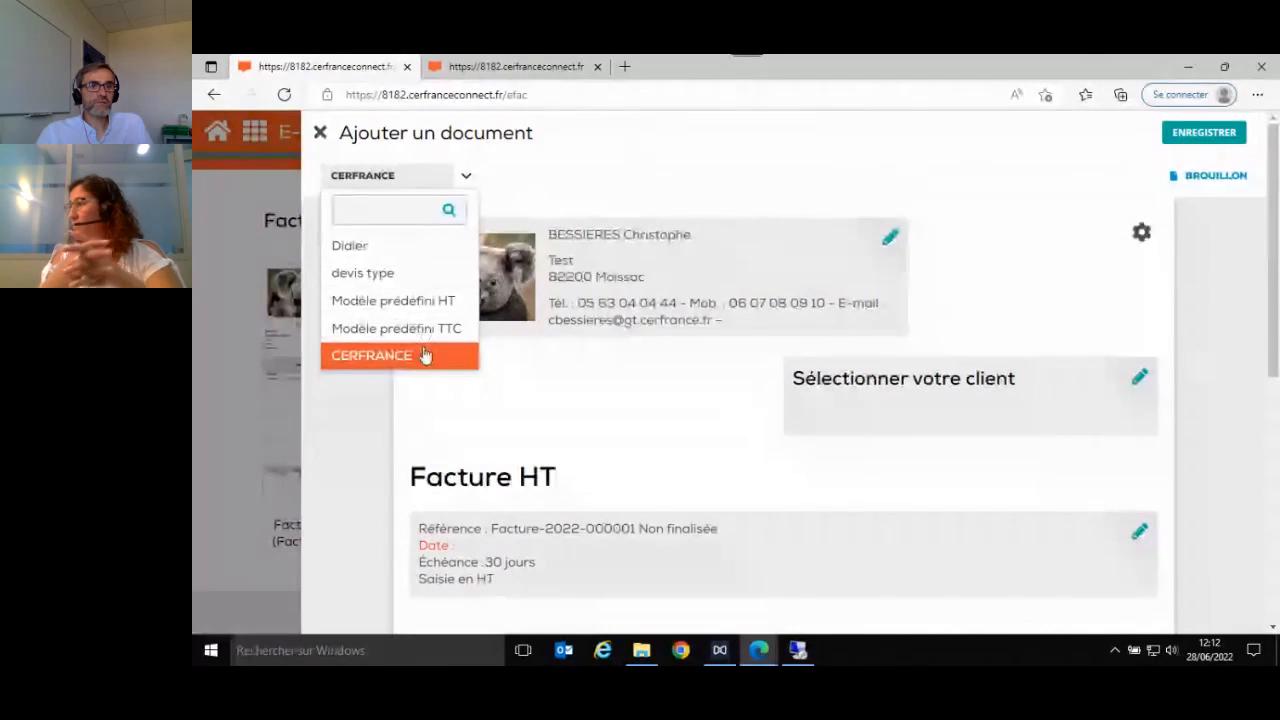
scroll(430, 315, "down", 1)
scroll(428, 316, "down", 1)
scroll(423, 320, "up", 2)
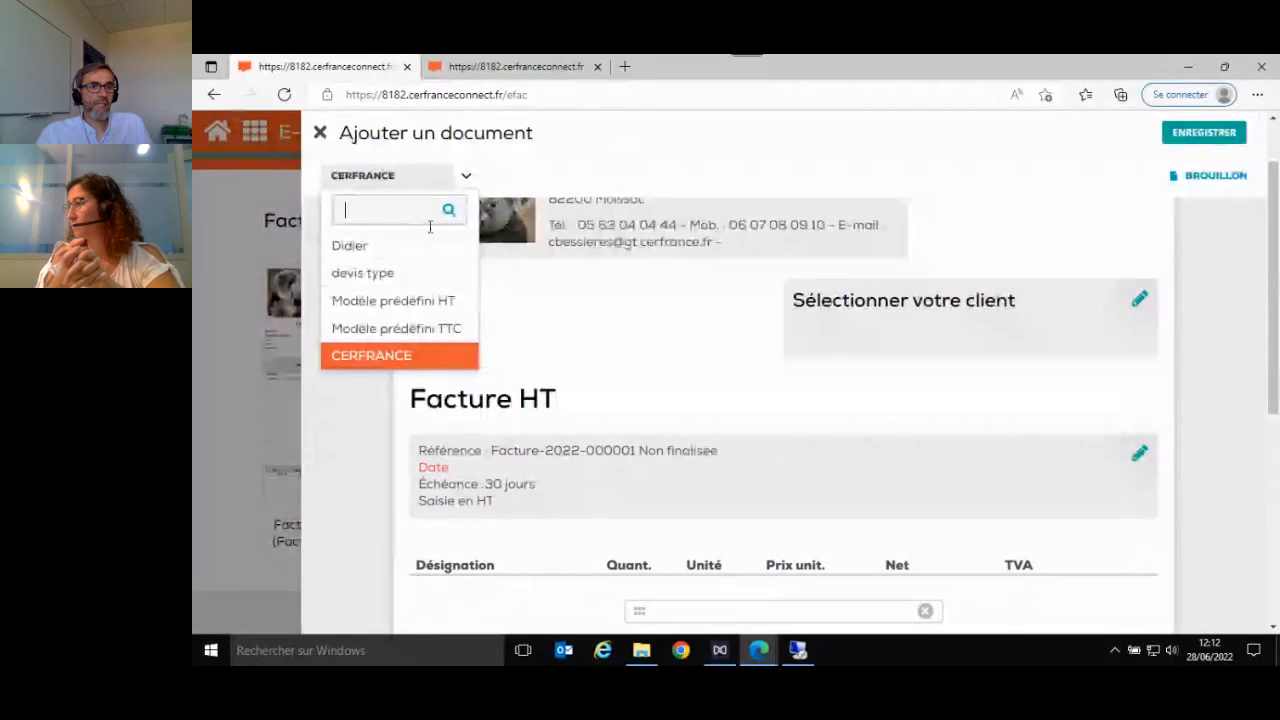
left_click(419, 330)
left_click(885, 417)
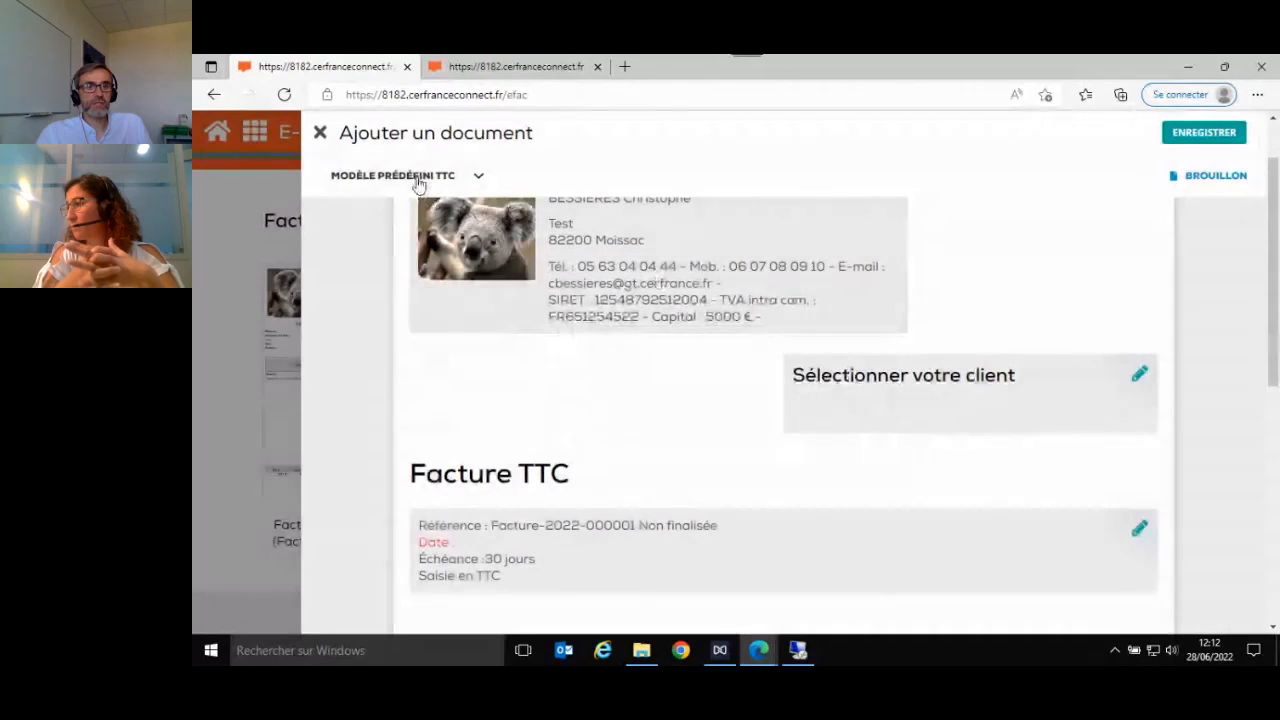
left_click(478, 178)
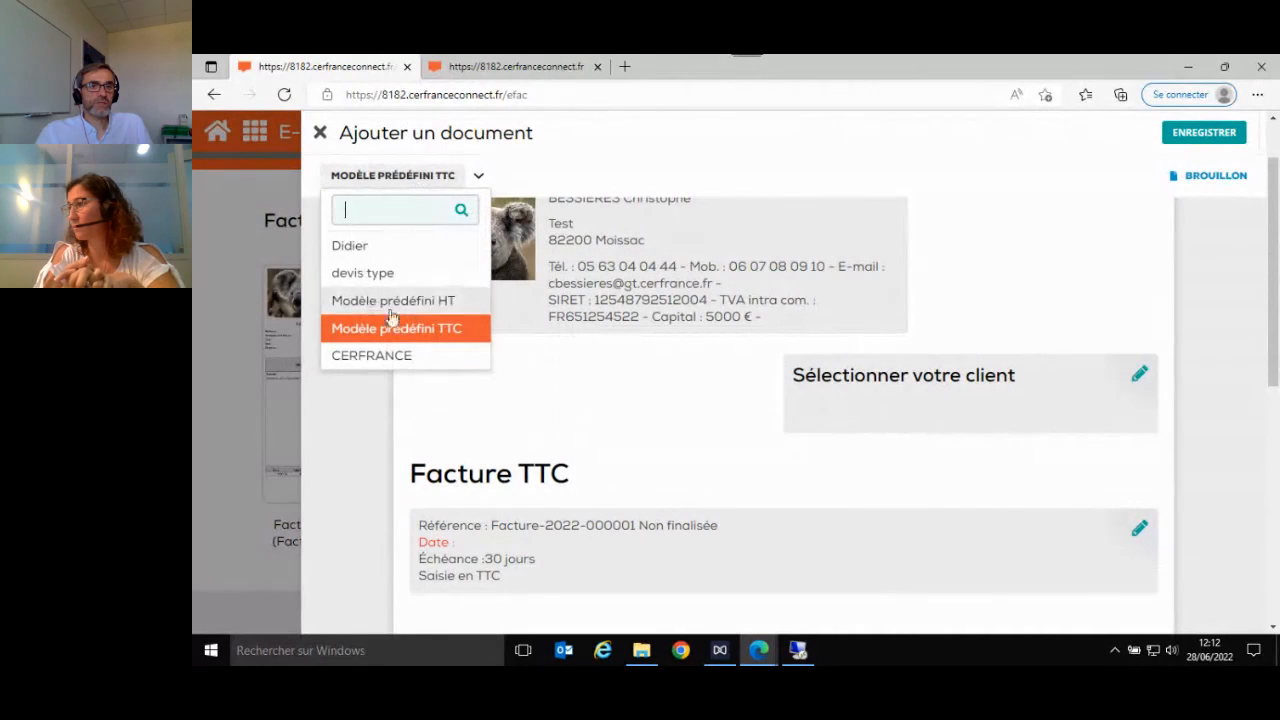
left_click(634, 181)
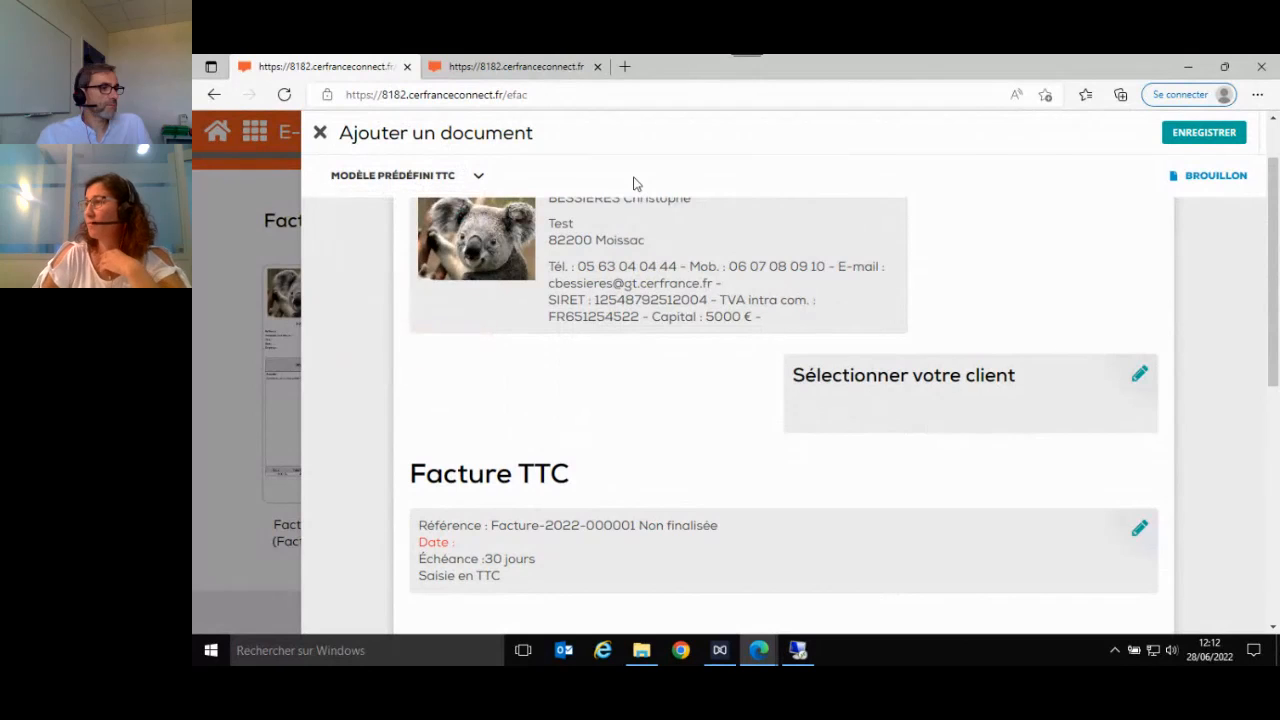